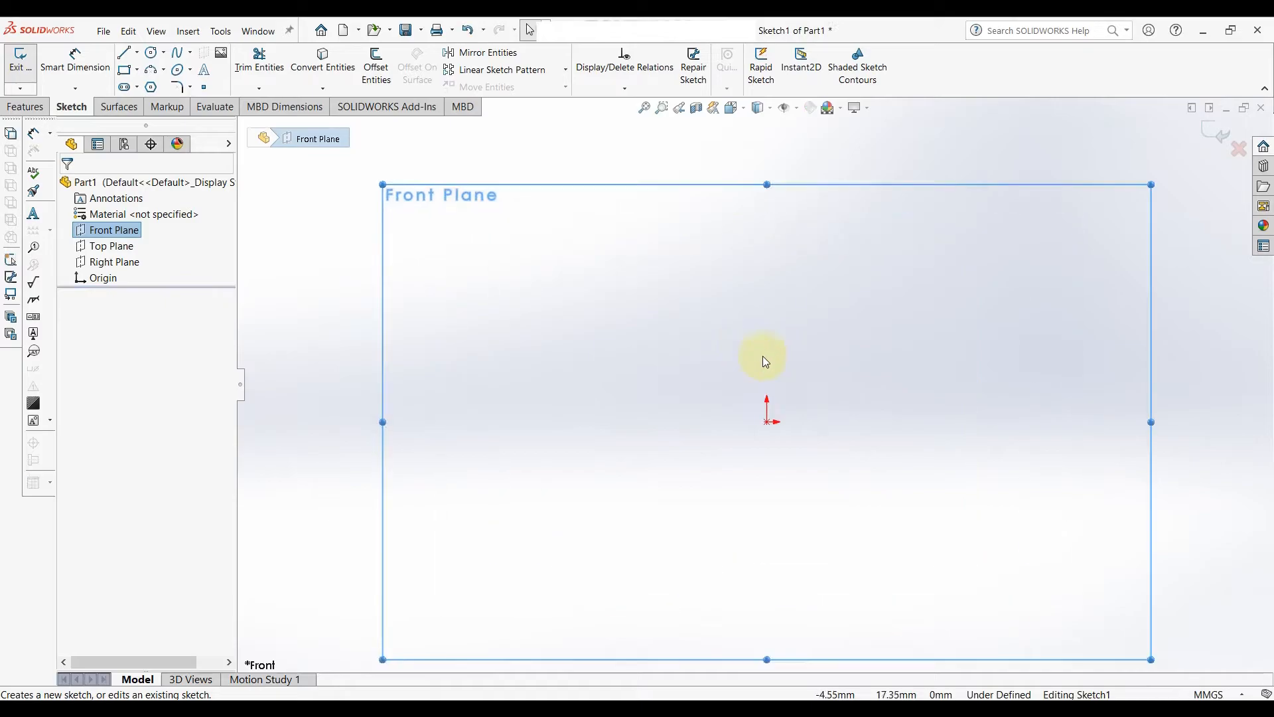
# Sketch a vertical centerline about 70 mm long upward from the origin.
pyautogui.scroll(-2, 913, 399)
pyautogui.press('l')
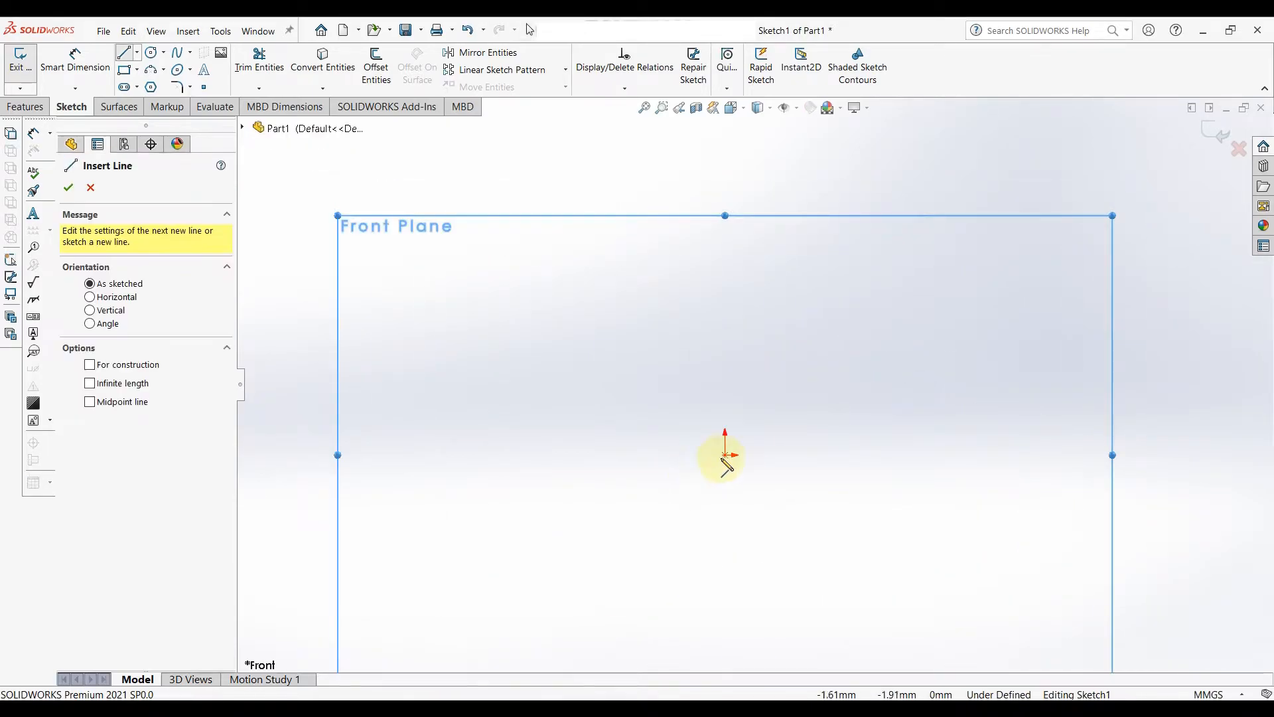
pyautogui.click(725, 455)
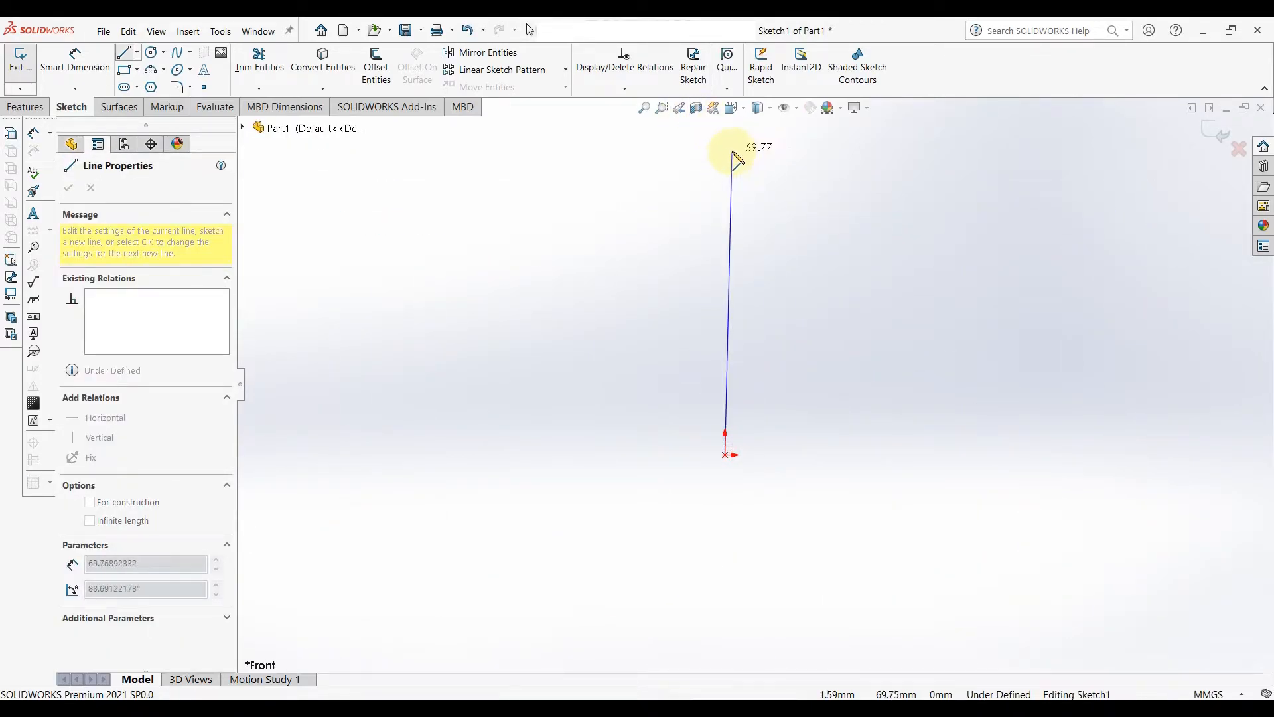
pyautogui.click(725, 151)
pyautogui.rightClick(729, 153)
pyautogui.click(760, 136)
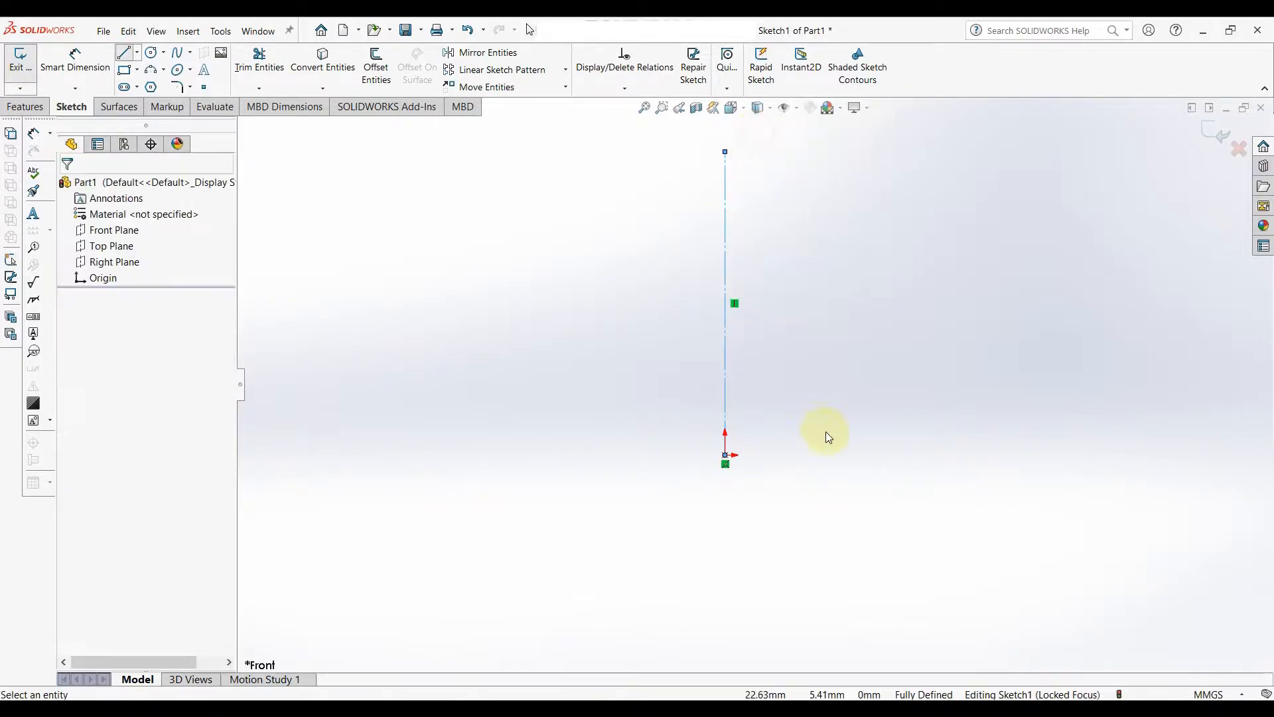
# Draw a closed upright rectangular profile with lines beside the centerline, about 2.4 mm wide and 67 mm tall, level with the origin.
pyautogui.scroll(-3, 825, 363)
pyautogui.press('l')
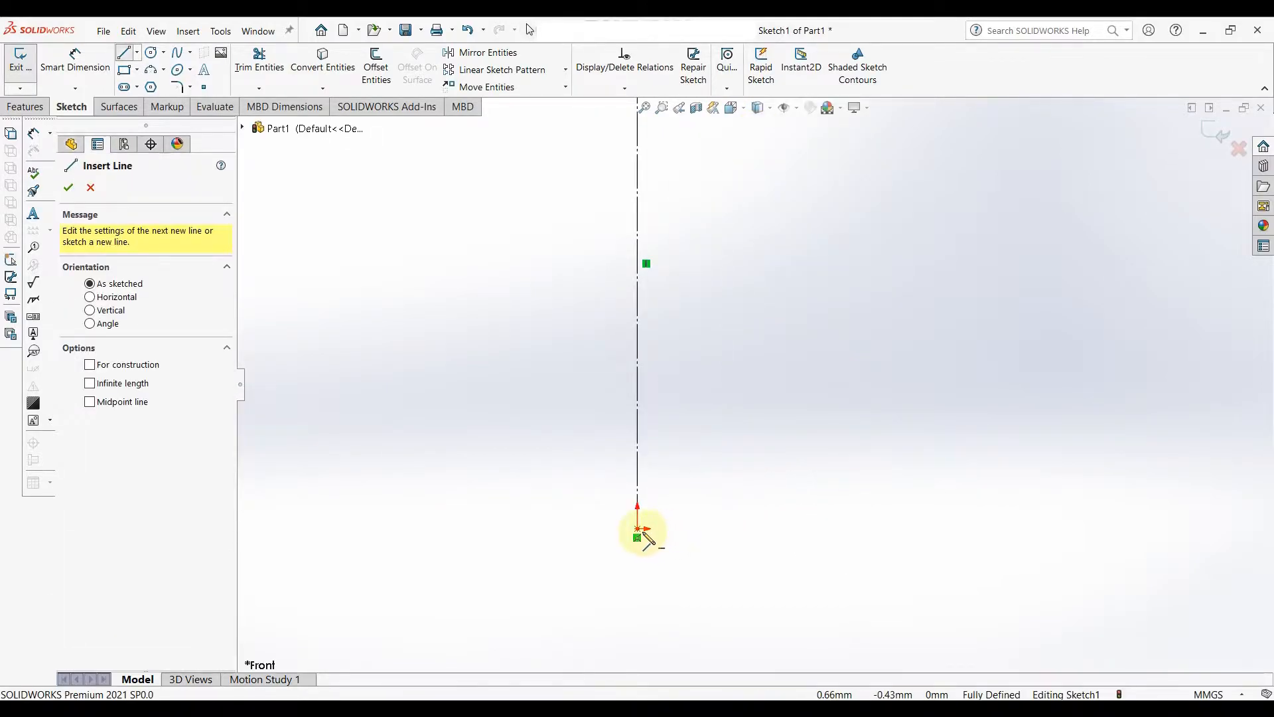
pyautogui.click(658, 531)
pyautogui.scroll(2, 677, 226)
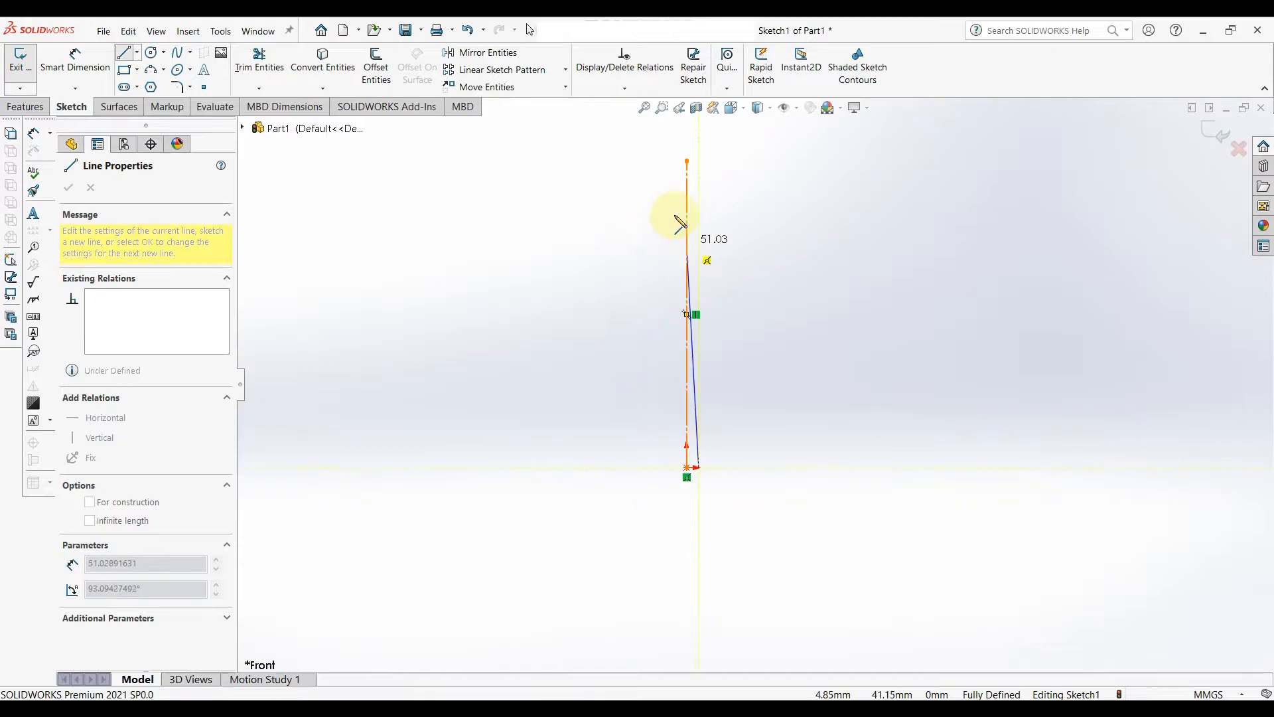
pyautogui.click(699, 173)
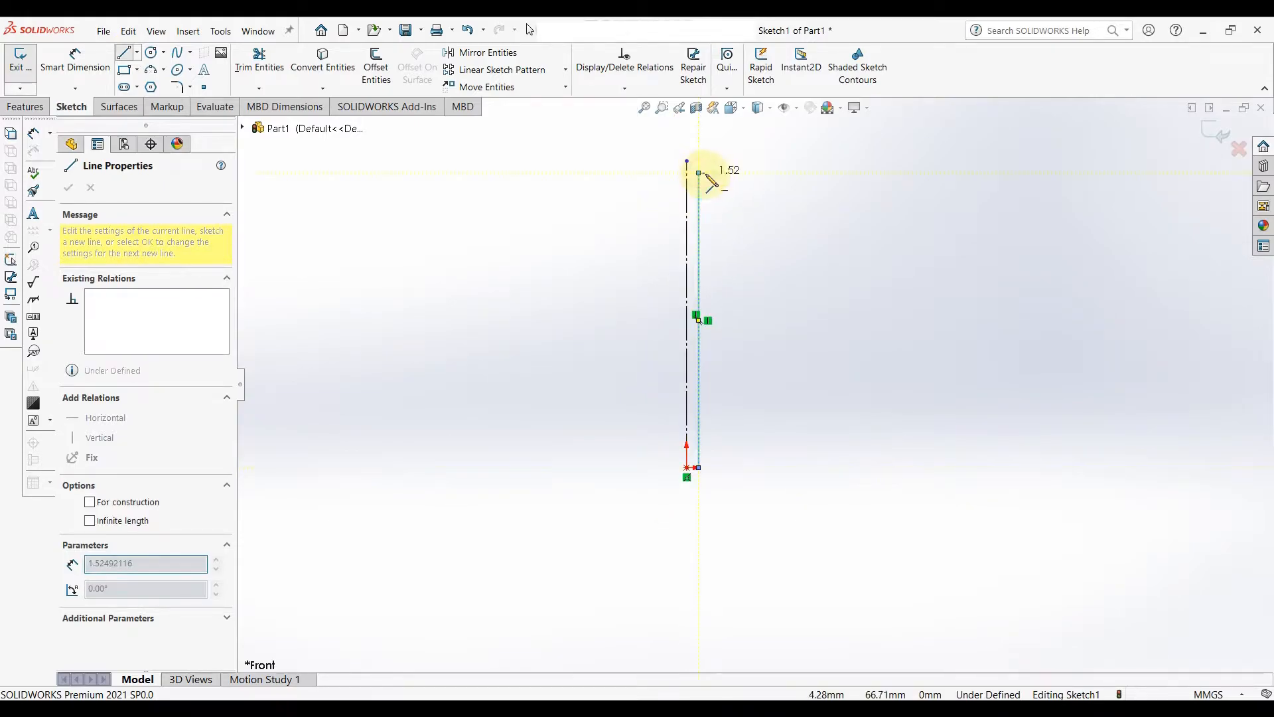
pyautogui.click(710, 173)
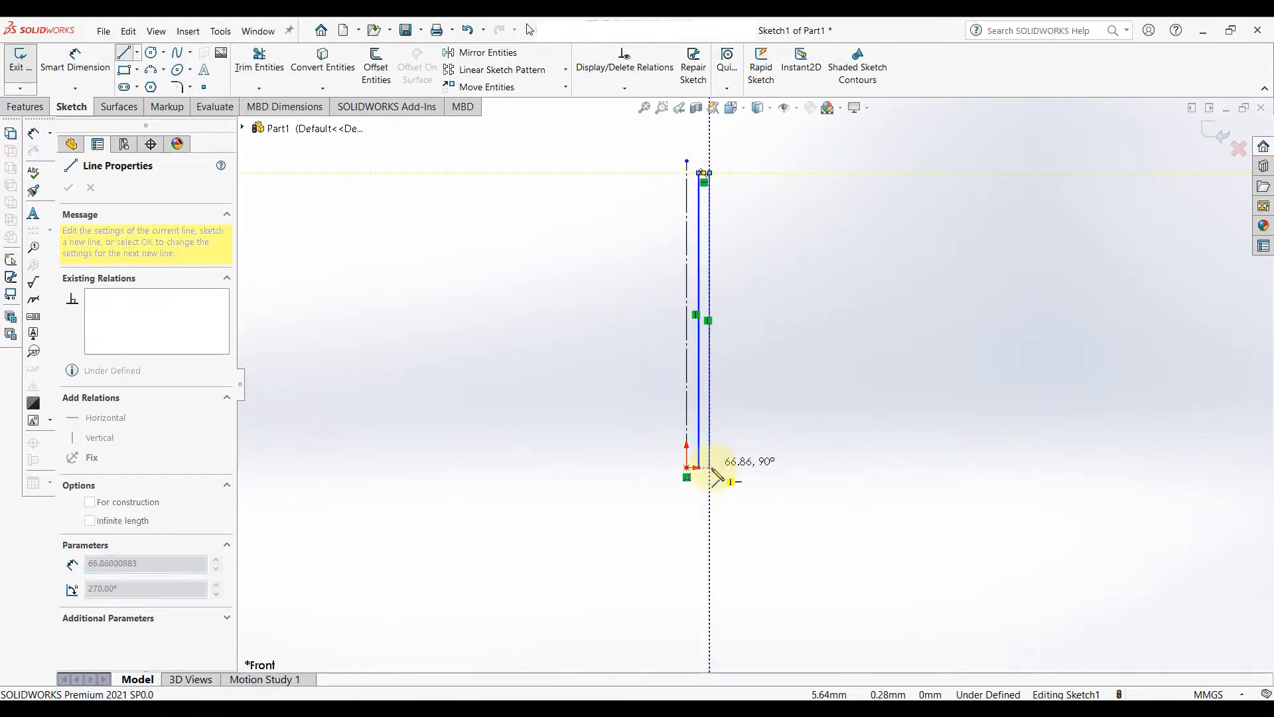
pyautogui.click(710, 467)
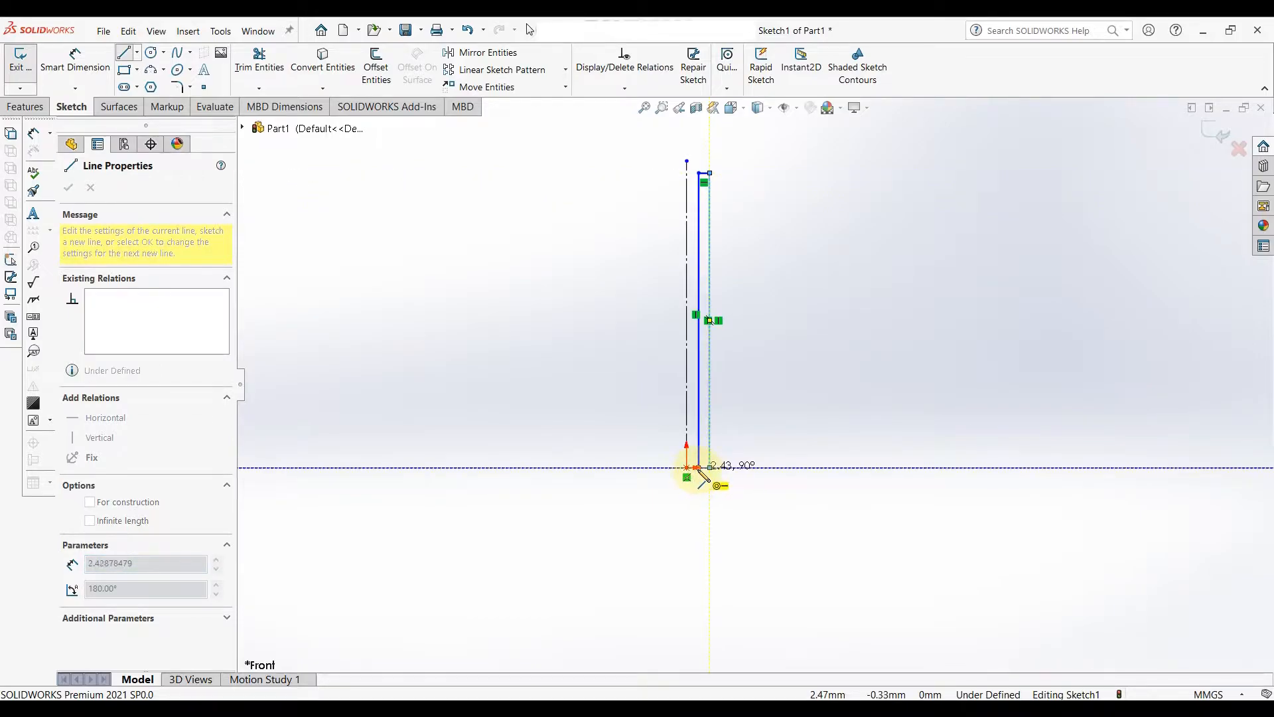
pyautogui.click(699, 467)
pyautogui.rightClick(698, 469)
pyautogui.click(717, 478)
# Dimension the width of the narrow rectangle's bottom edge to 20 mm.
pyautogui.scroll(-3, 702, 475)
pyautogui.scroll(-4, 686, 490)
pyautogui.moveTo(749, 545); pyautogui.dragTo(750, 482, button='right')
pyautogui.click(750, 462)
pyautogui.click(755, 518)
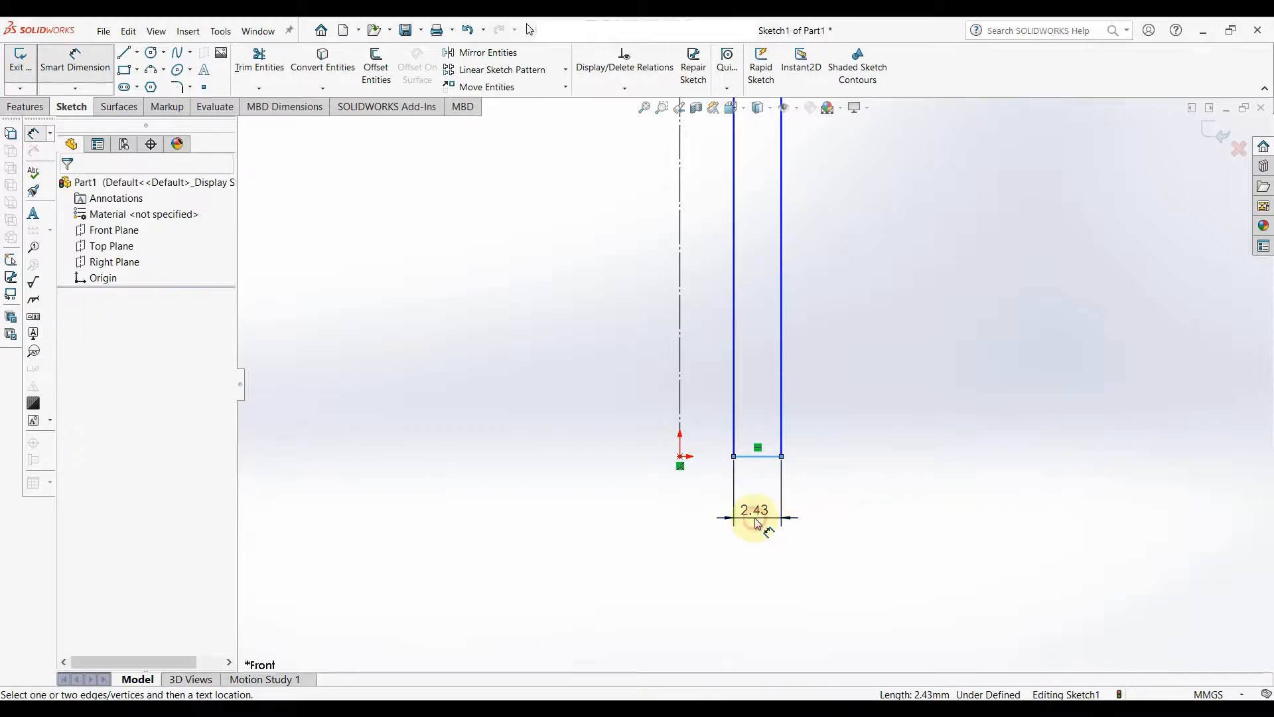
pyautogui.write('20')
pyautogui.press('Return')
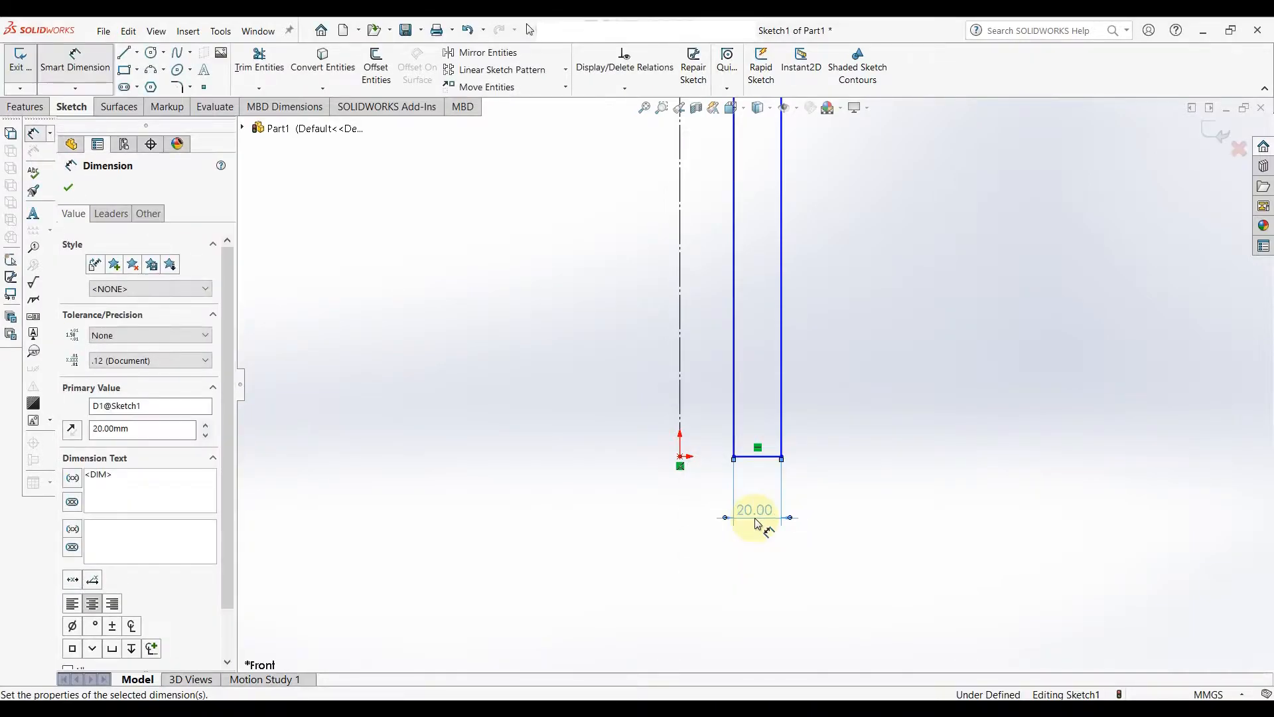
# Dimension the distance from the centerline to the rectangle's outer vertical edge as 120 mm.
pyautogui.click(680, 403)
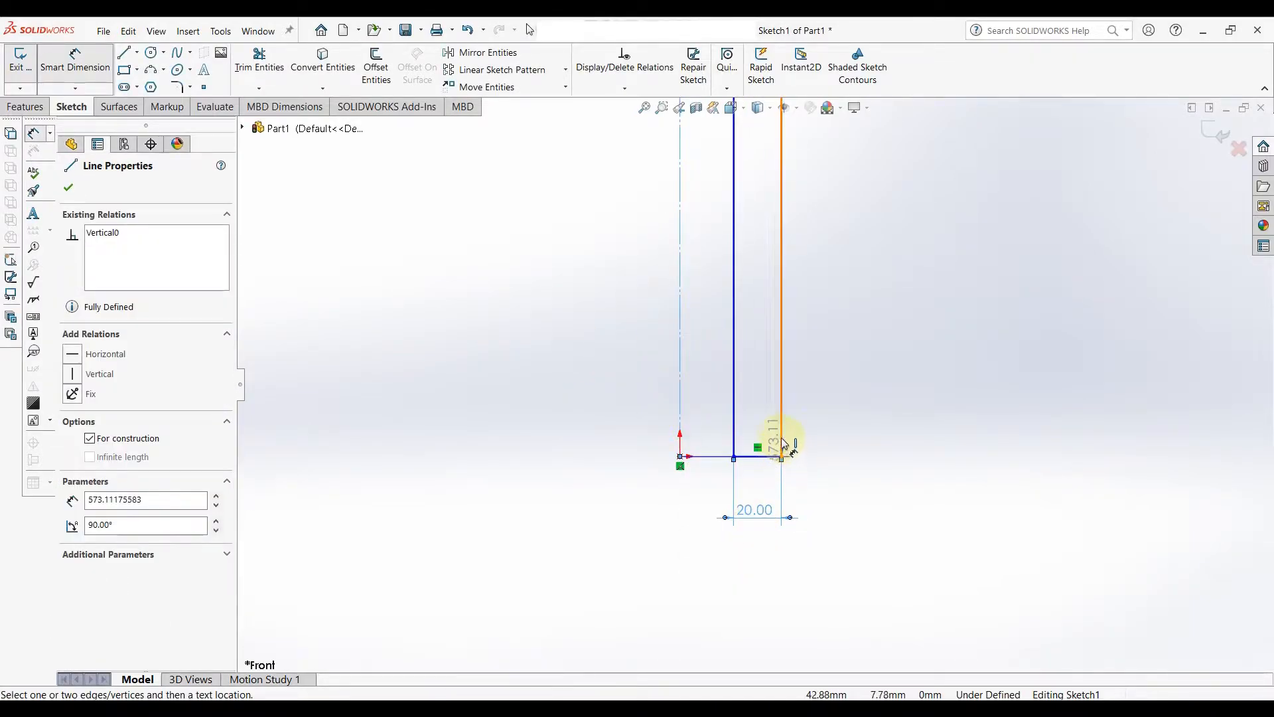
pyautogui.click(781, 446)
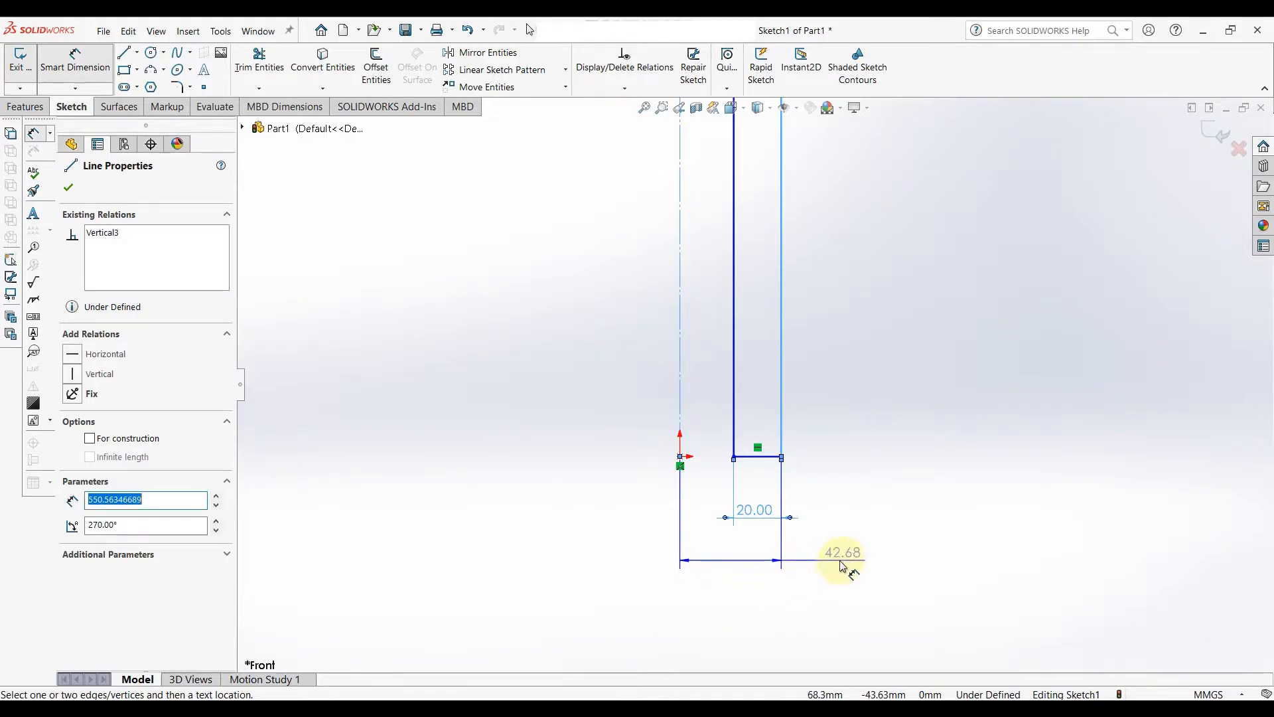
pyautogui.click(844, 567)
pyautogui.write('120')
pyautogui.press('Return')
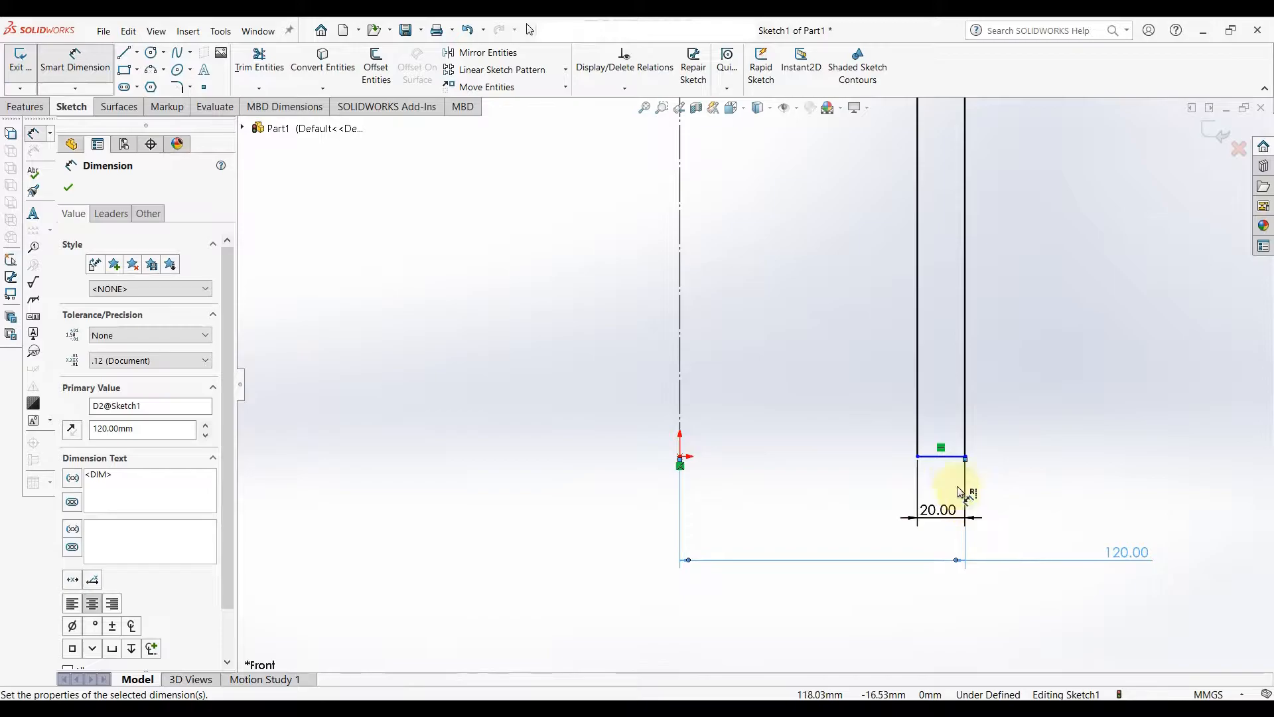
pyautogui.press('Escape')
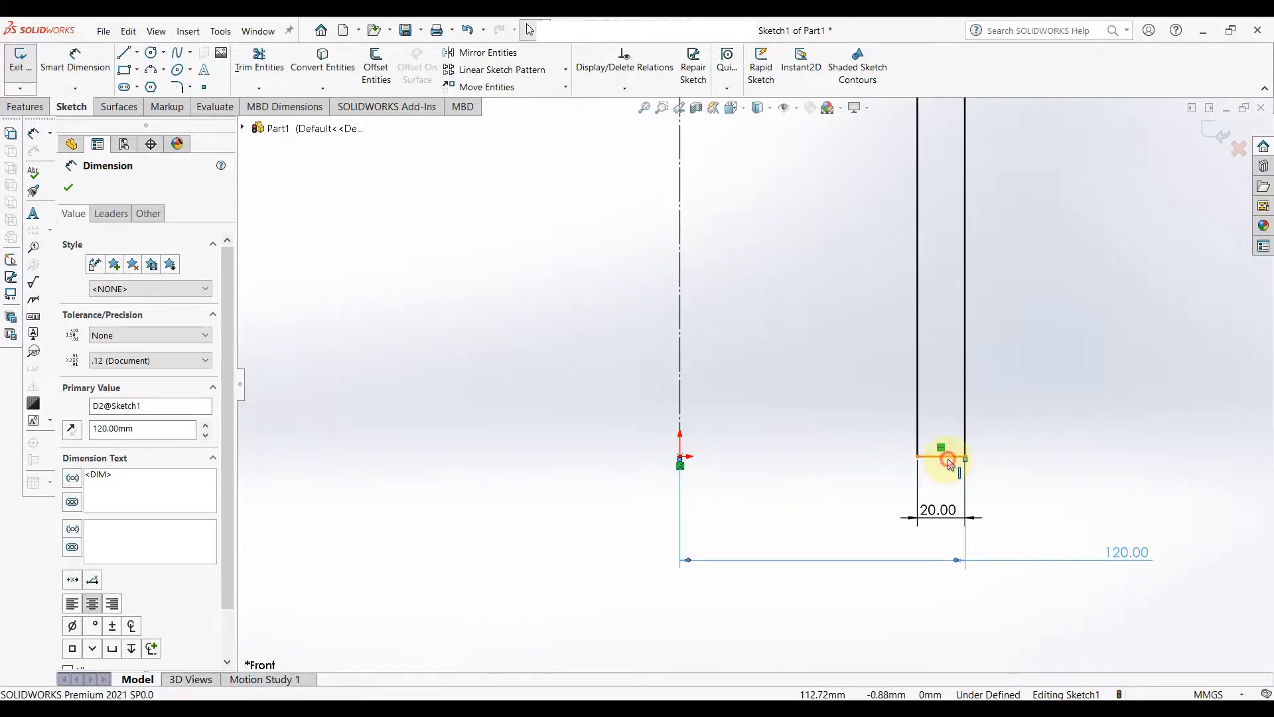
pyautogui.click(948, 458)
pyautogui.keyDown('ctrl'); pyautogui.click(682, 463); pyautogui.keyUp('ctrl')
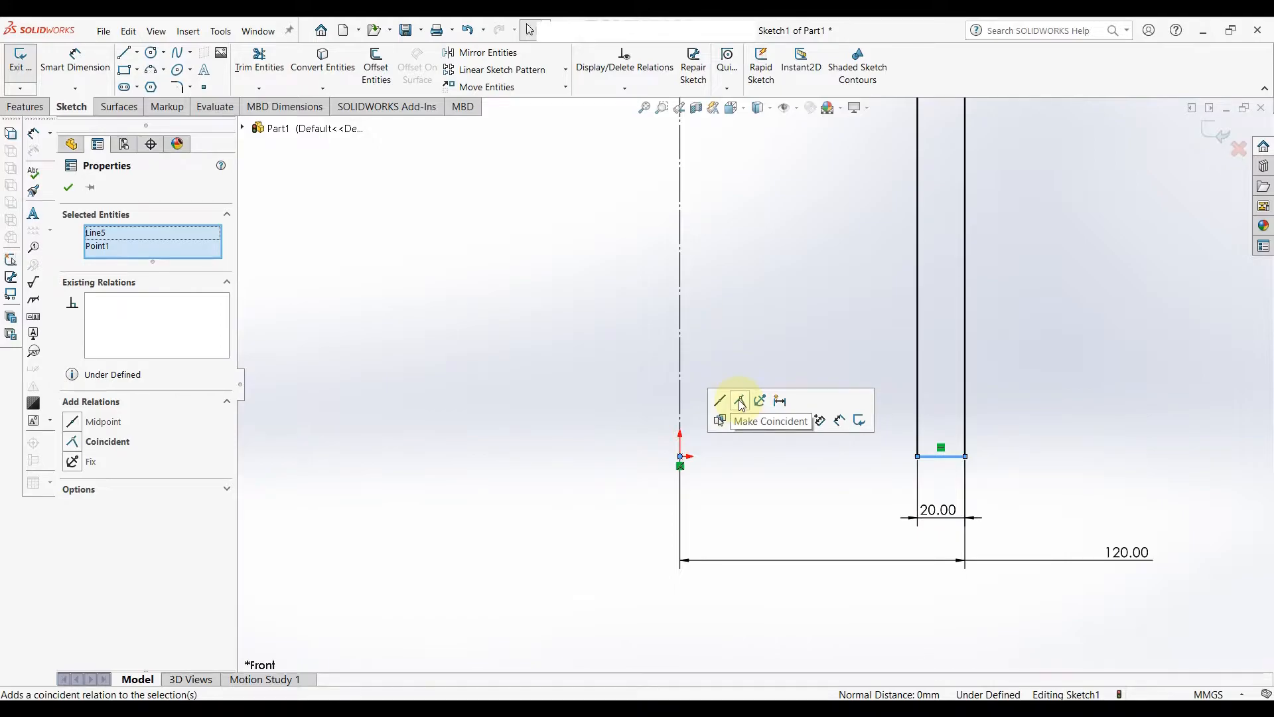
pyautogui.click(808, 348)
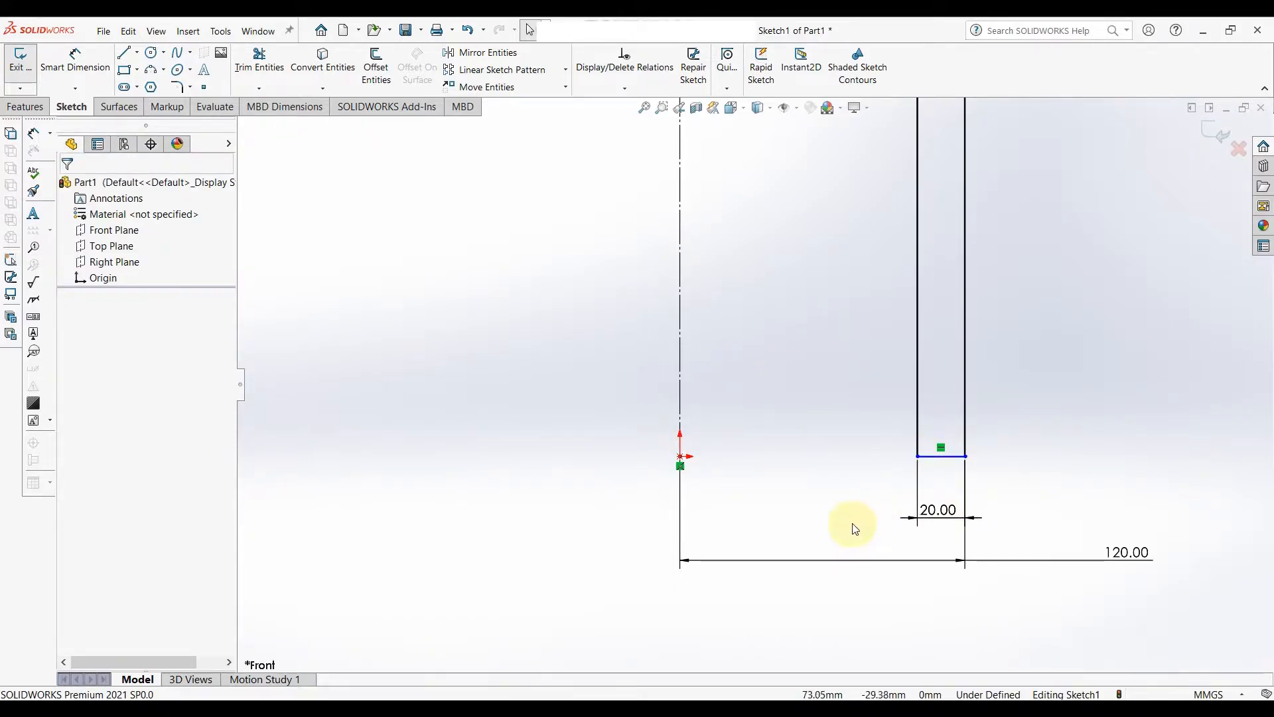
# Dimension the rectangle's outer vertical edge to a height of 2800 mm.
pyautogui.scroll(6, 841, 511)
pyautogui.moveTo(805, 456); pyautogui.dragTo(839, 392, button='right')
pyautogui.click(701, 383)
pyautogui.click(765, 380)
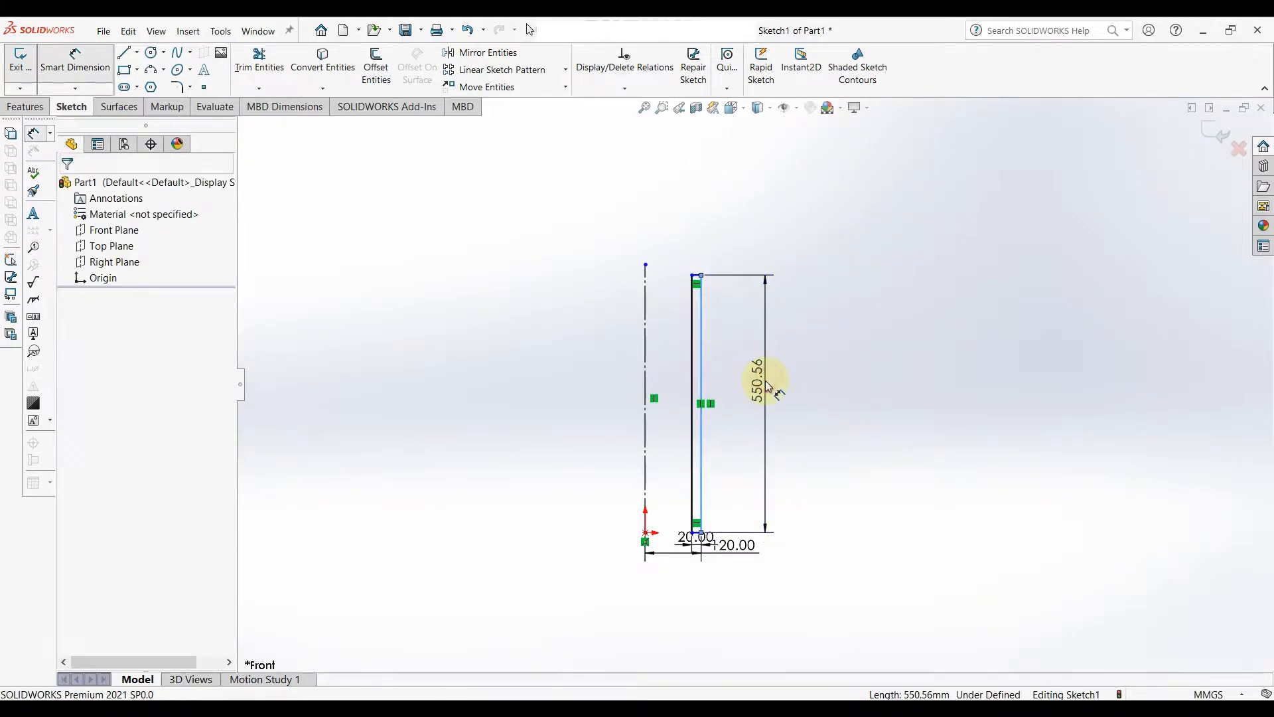
pyautogui.write('600')
pyautogui.press('Return')
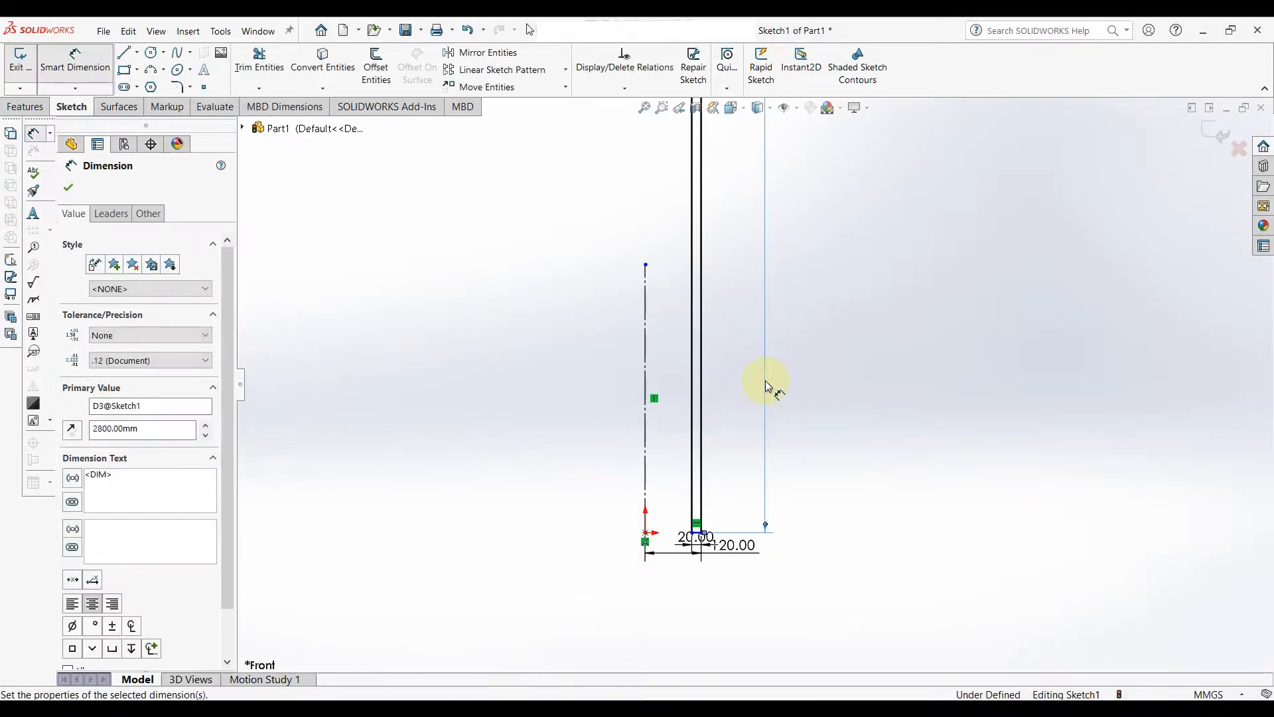
pyautogui.press('f')
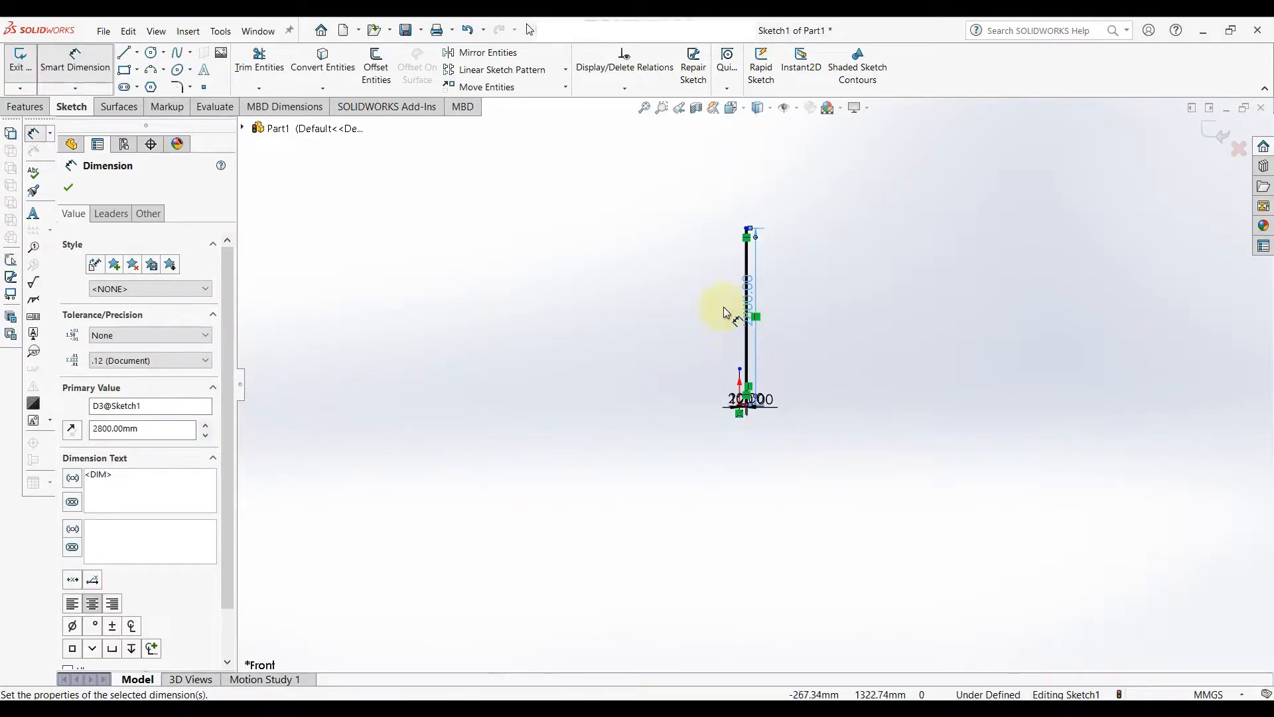
pyautogui.scroll(-1, 774, 351)
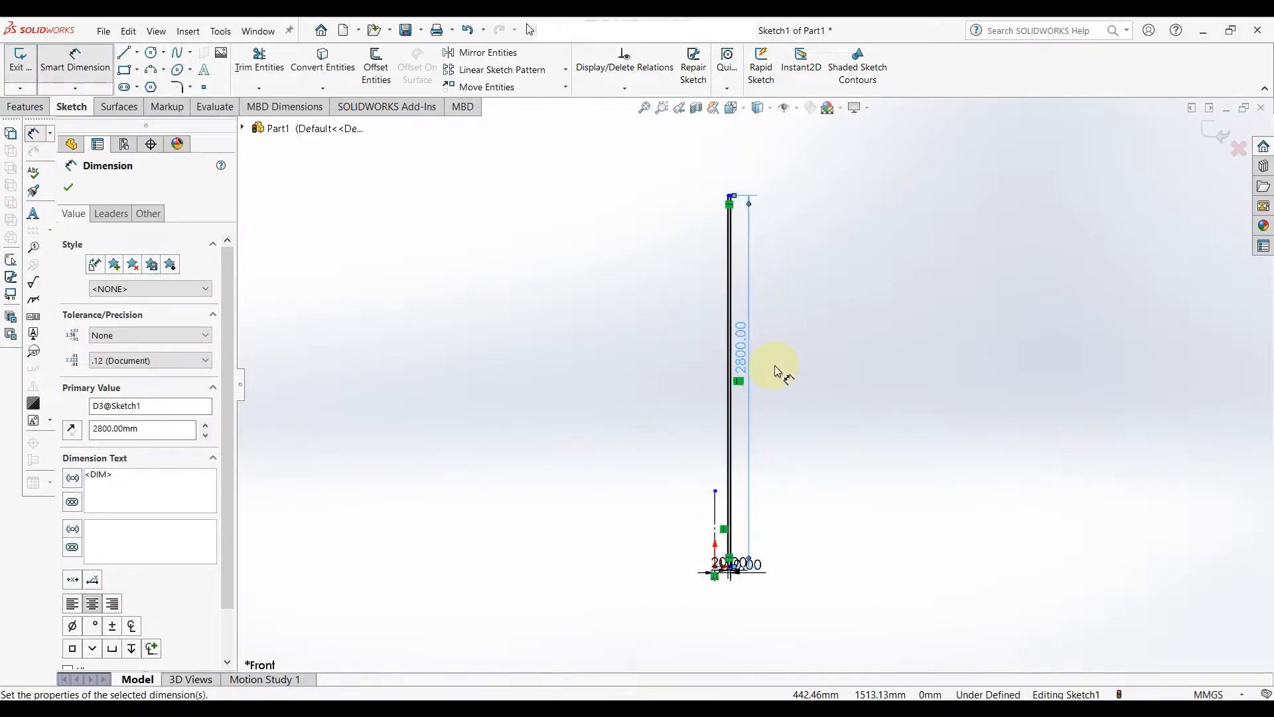
pyautogui.click(71, 188)
# Revolve the profile 360 degrees about the centerline with Revolved Boss/Base to form a hollow tube.
pyautogui.click(24, 107)
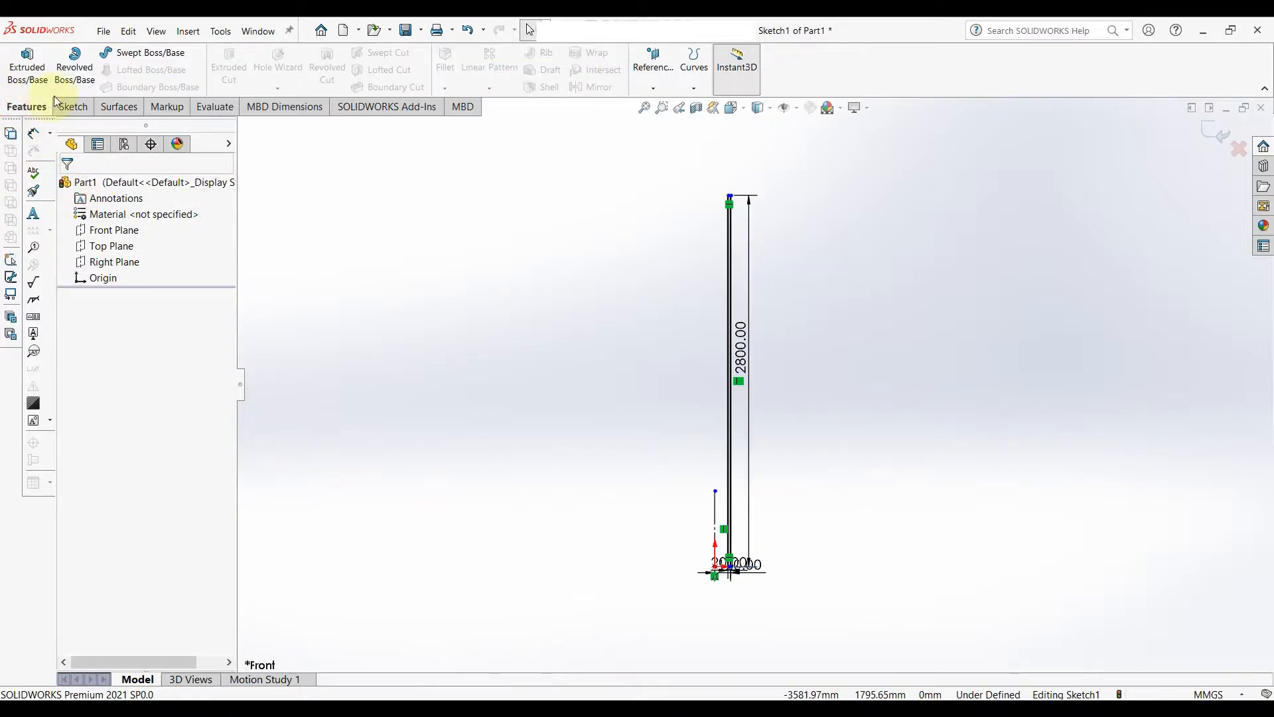
pyautogui.click(75, 66)
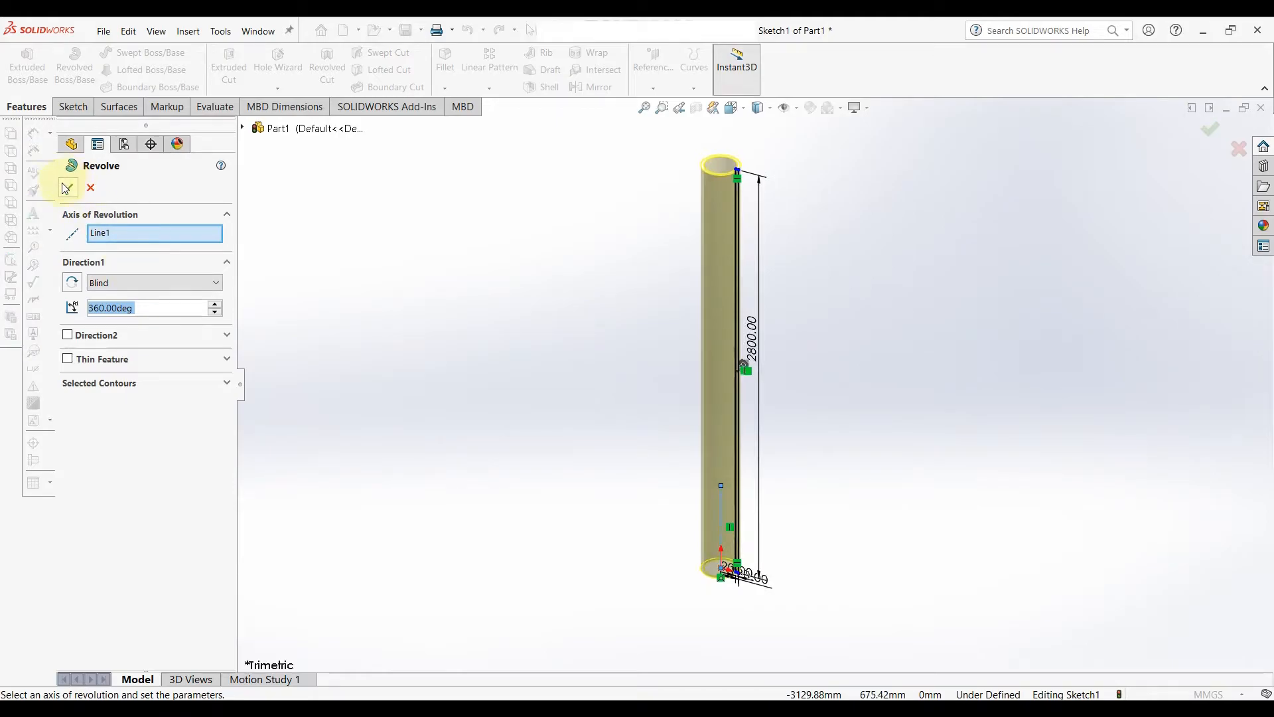
pyautogui.click(67, 188)
pyautogui.press('f')
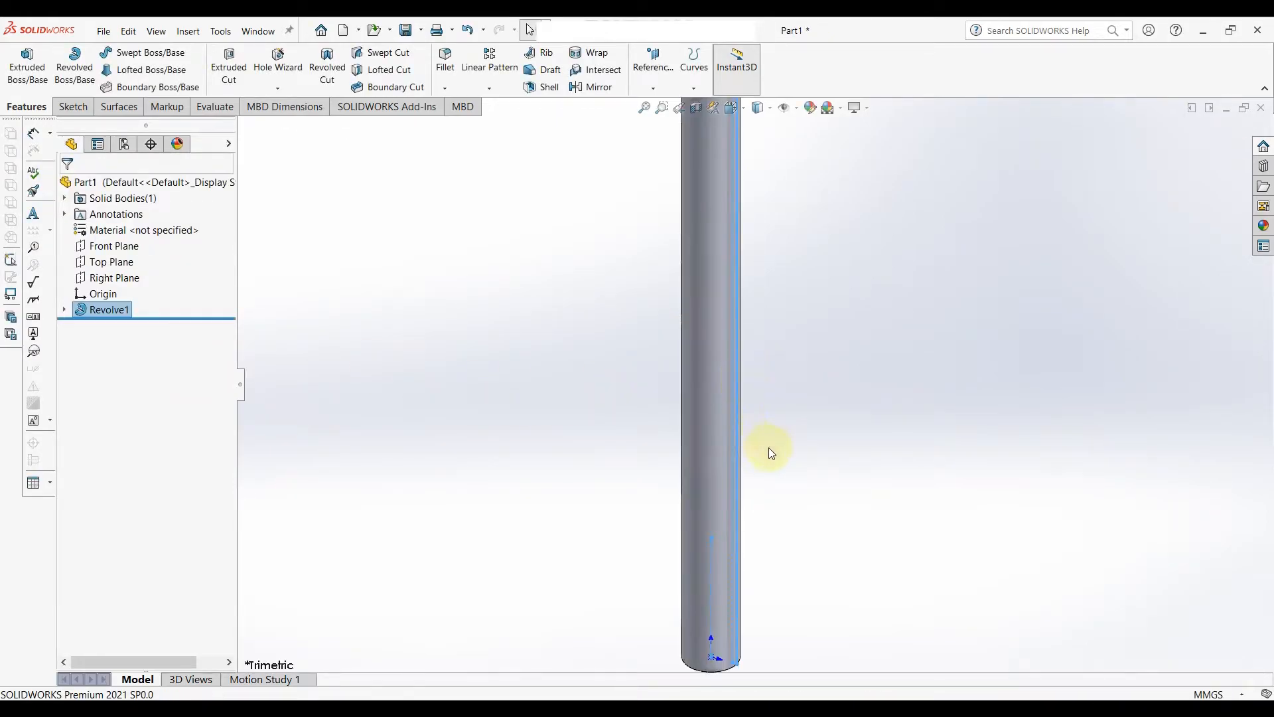
# Start a new sketch on the Front Plane and face it straight on.
pyautogui.click(774, 490)
pyautogui.scroll(3, 803, 436)
pyautogui.scroll(-2, 782, 284)
pyautogui.moveTo(834, 444); pyautogui.dragTo(865, 433, button='middle')
pyautogui.click(106, 246)
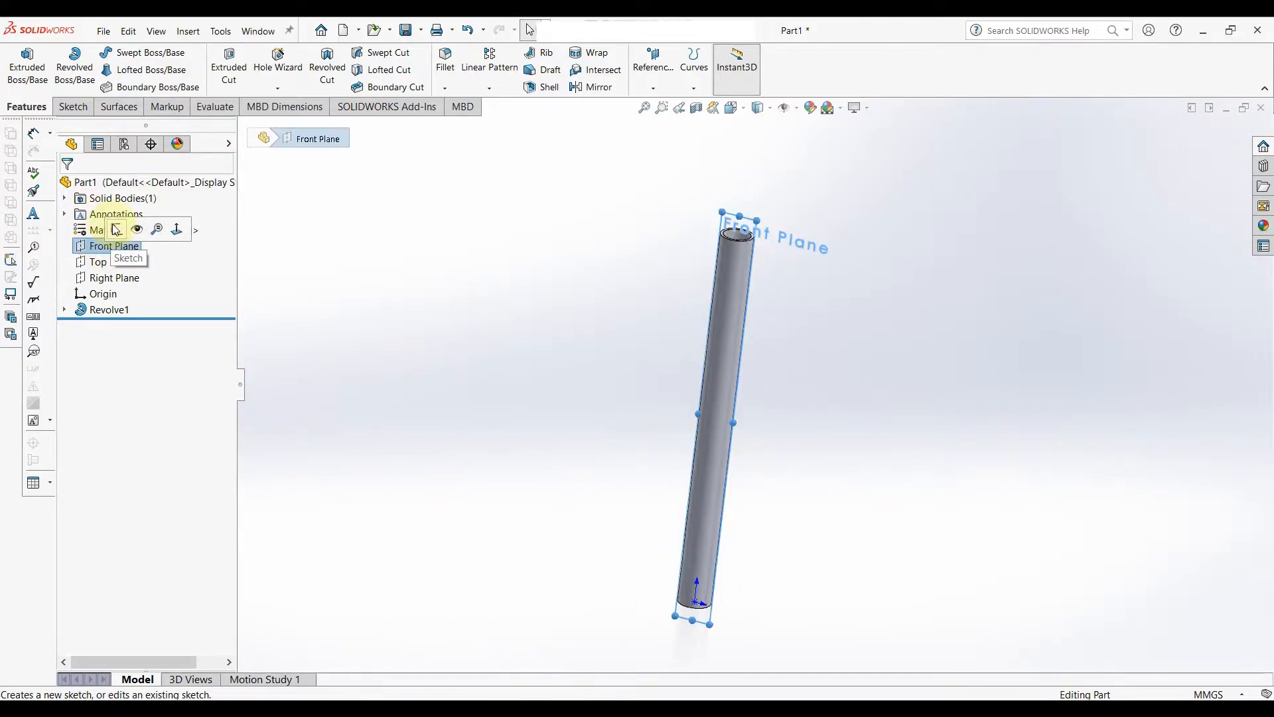
pyautogui.click(117, 229)
pyautogui.click(114, 326)
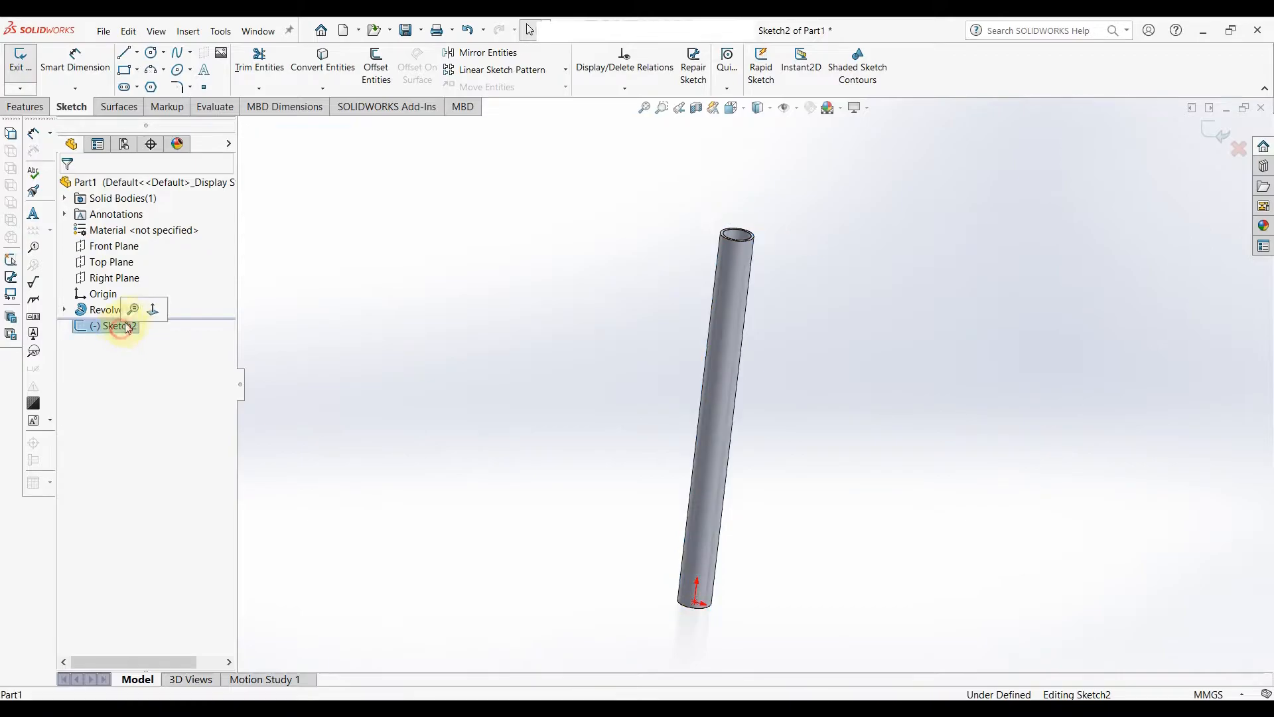
pyautogui.click(158, 312)
# Sketch a vertical centerline about 4025 mm long from the origin up through the tube's axis and beyond its top end.
pyautogui.scroll(2, 842, 318)
pyautogui.scroll(-3, 769, 186)
pyautogui.scroll(4, 839, 335)
pyautogui.scroll(-1, 888, 495)
pyautogui.press('l')
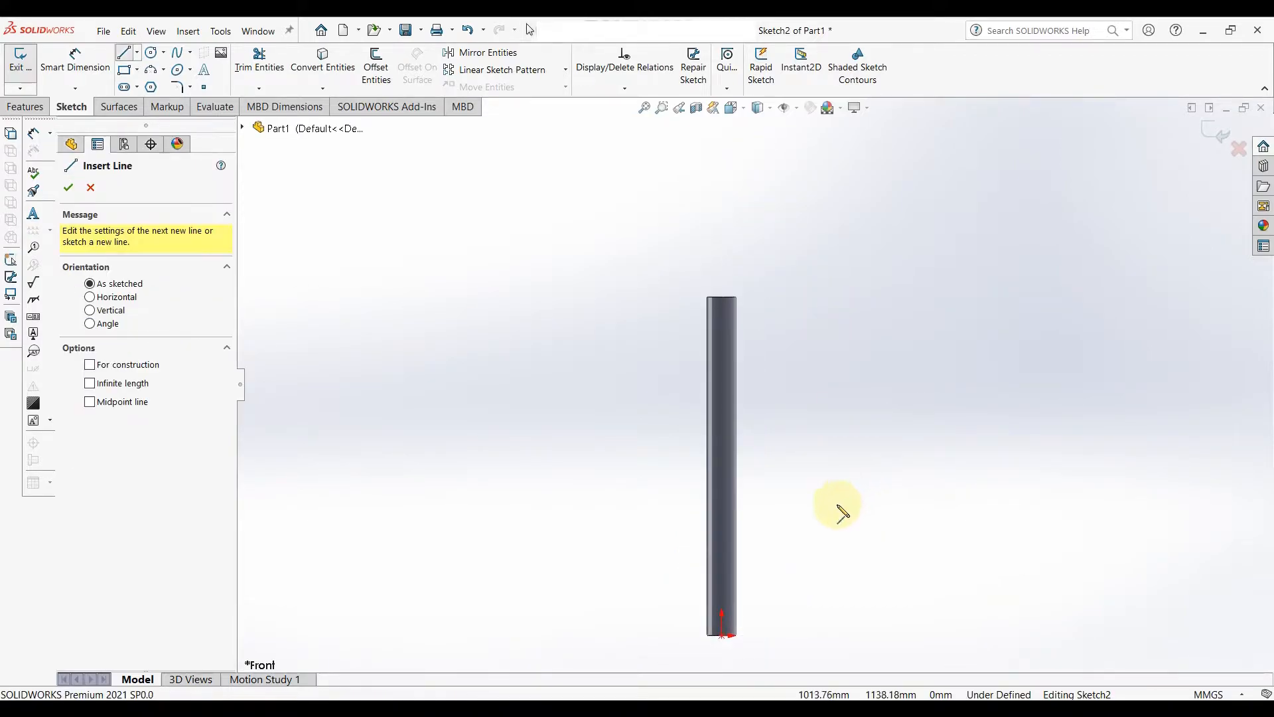
pyautogui.click(721, 635)
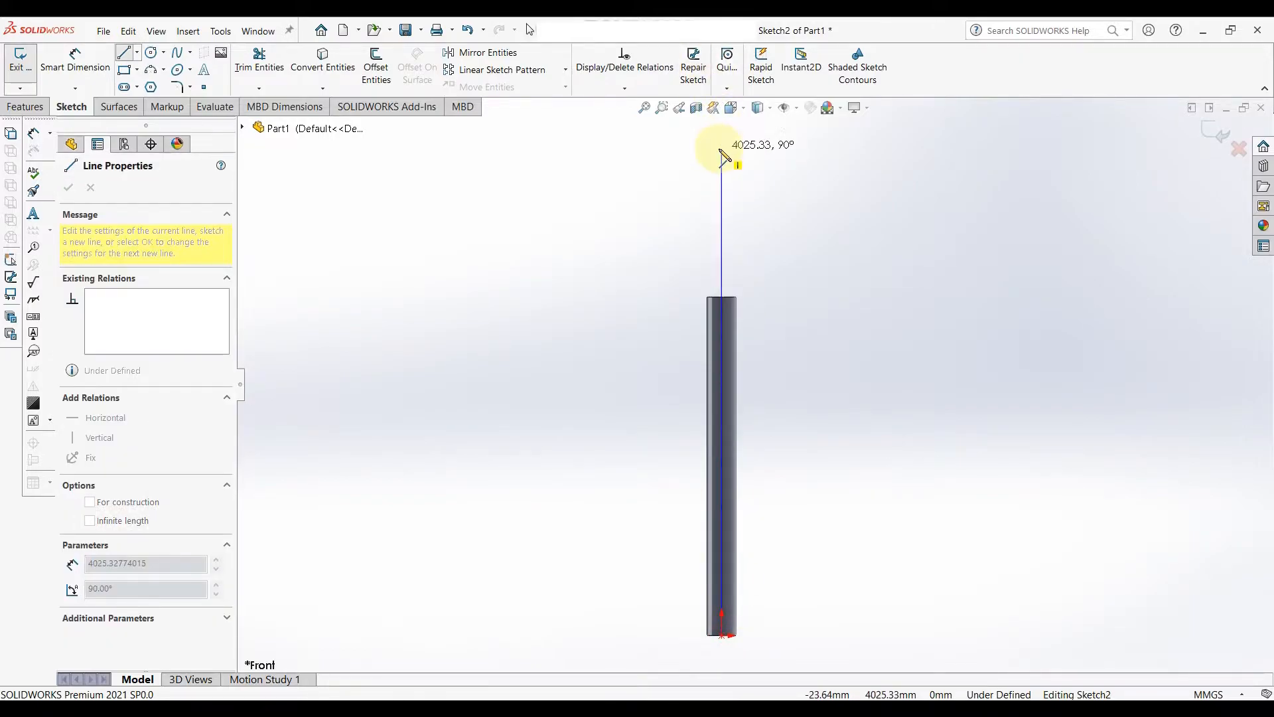
pyautogui.click(721, 153)
pyautogui.rightClick(721, 151)
pyautogui.click(747, 126)
# Draw a horizontal line about 300 mm outward from the centre of the tube's top end, followed by a vertical line about 291 mm up.
pyautogui.scroll(3, 737, 277)
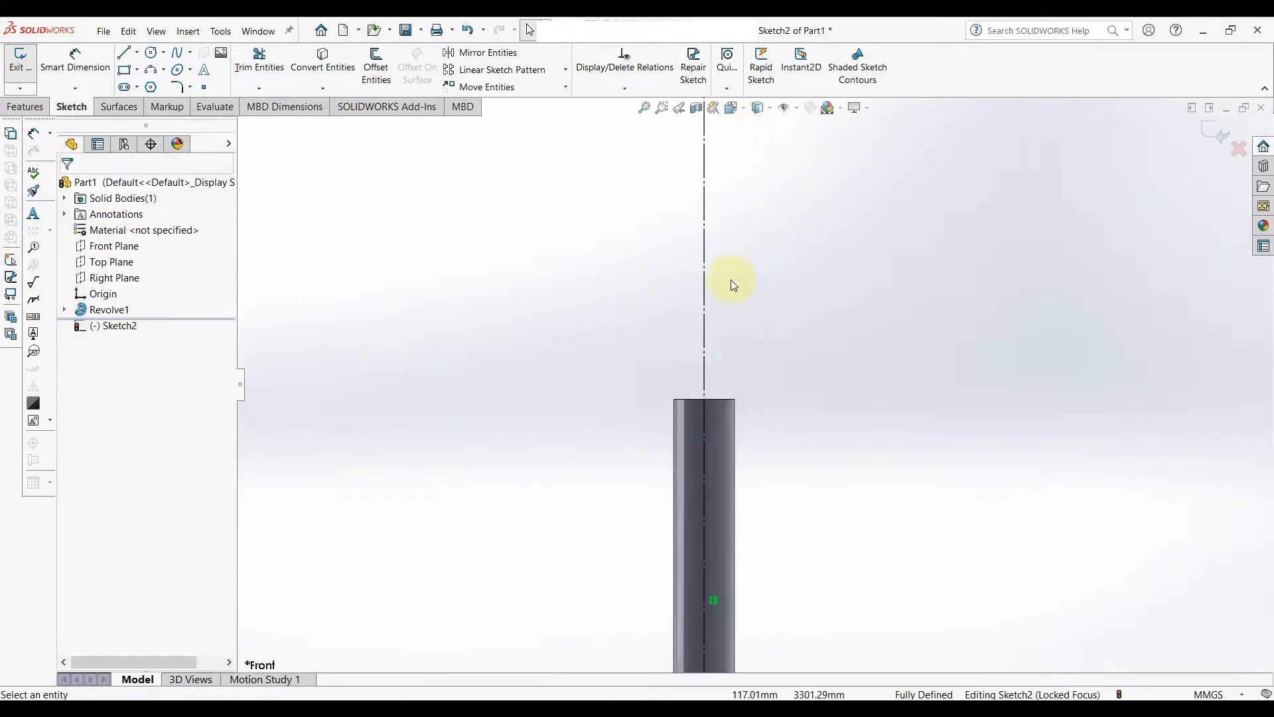
pyautogui.scroll(2, 737, 277)
pyautogui.press('l')
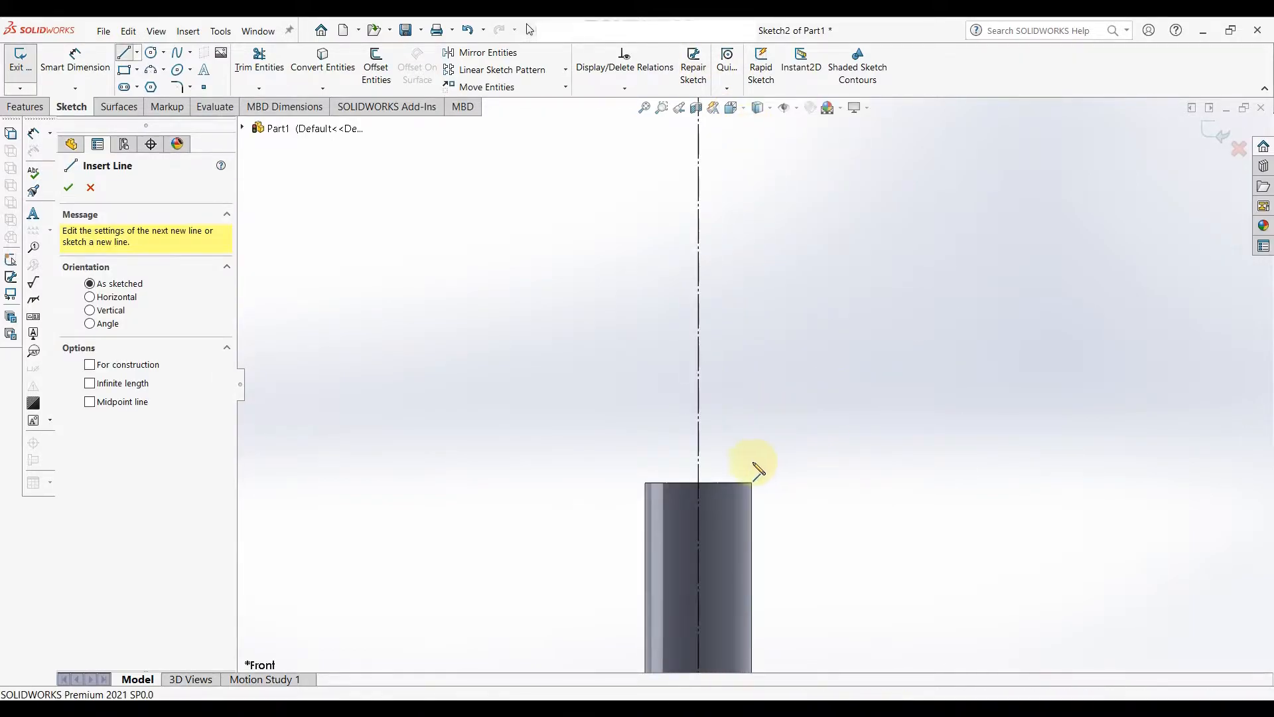
pyautogui.click(698, 483)
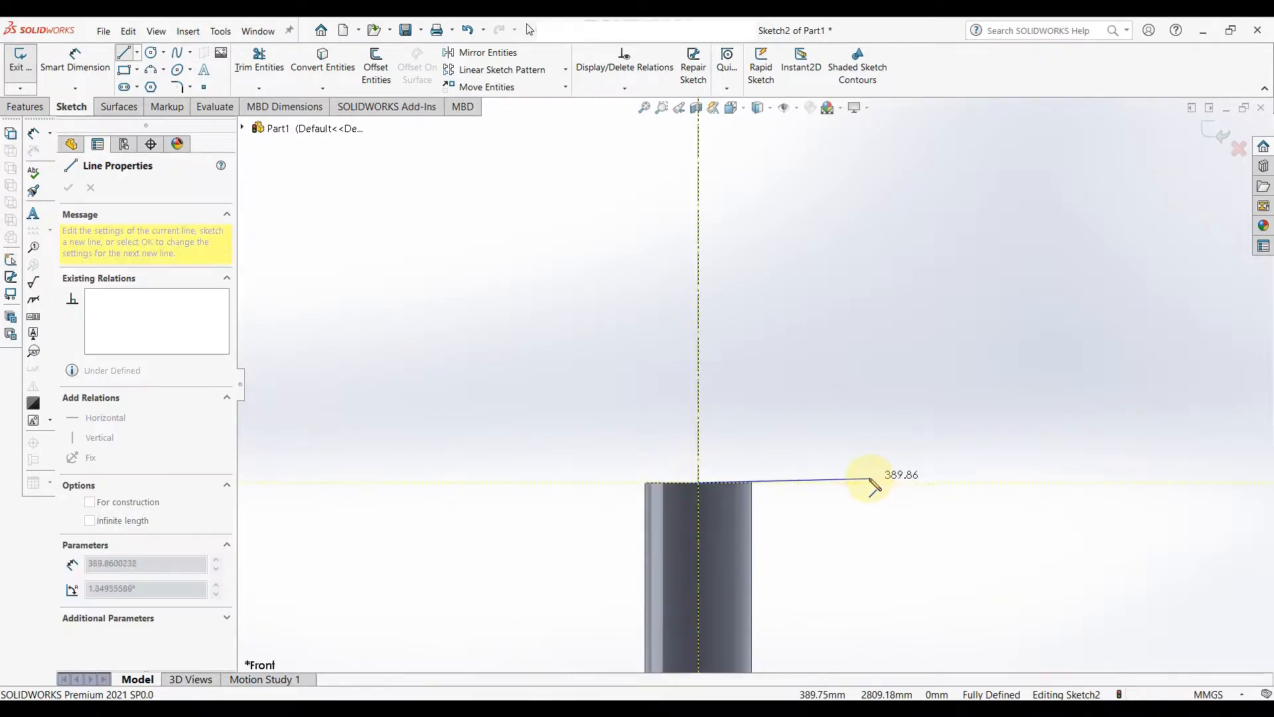
pyautogui.click(833, 482)
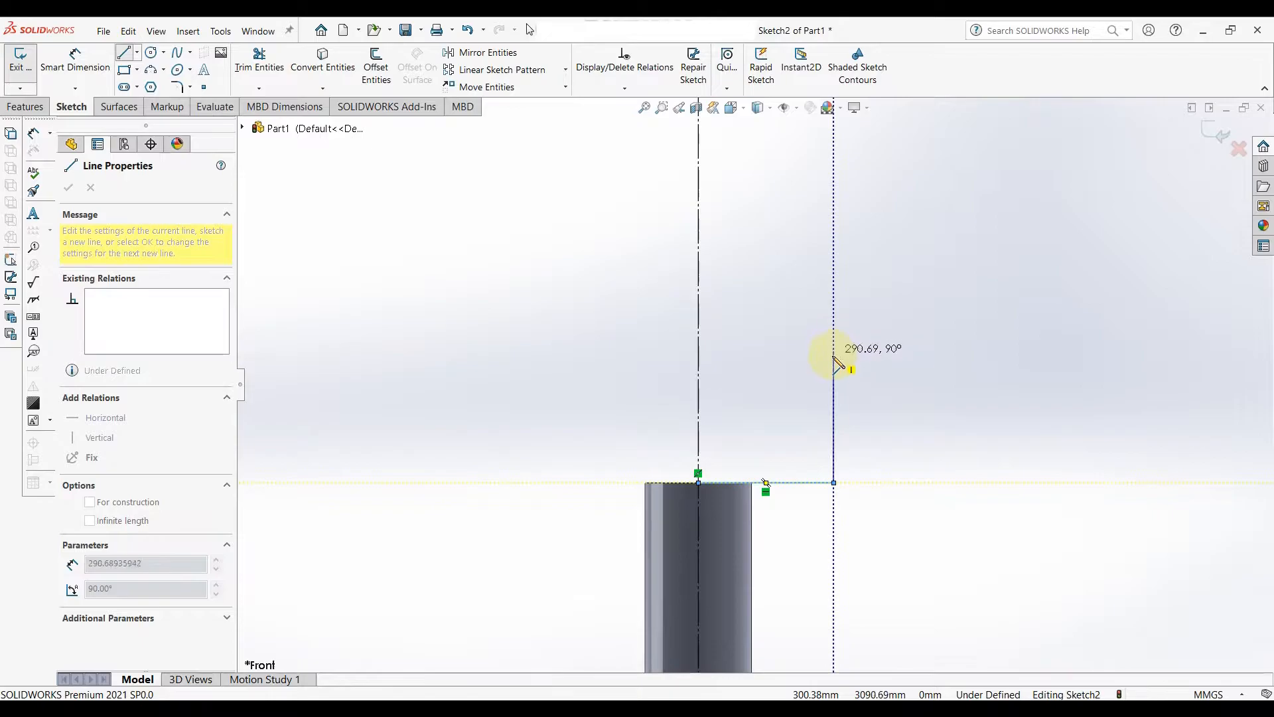
pyautogui.click(833, 357)
pyautogui.rightClick(833, 357)
pyautogui.click(867, 368)
# Draw connected lines from the tube's top centre: about 611 mm up the axis, 116 mm outward, 265 mm down and a short horizontal segment outward.
pyautogui.moveTo(957, 416); pyautogui.dragTo(919, 424, button='right')
pyautogui.click(699, 480)
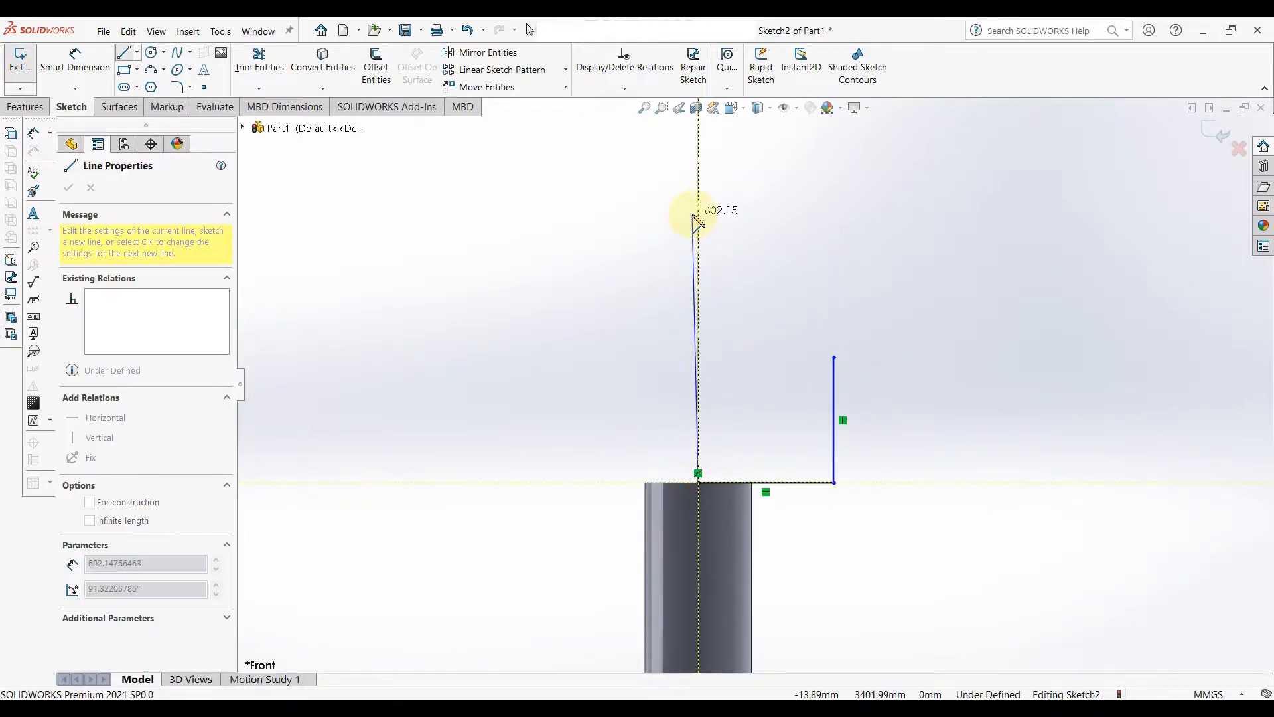
pyautogui.click(699, 210)
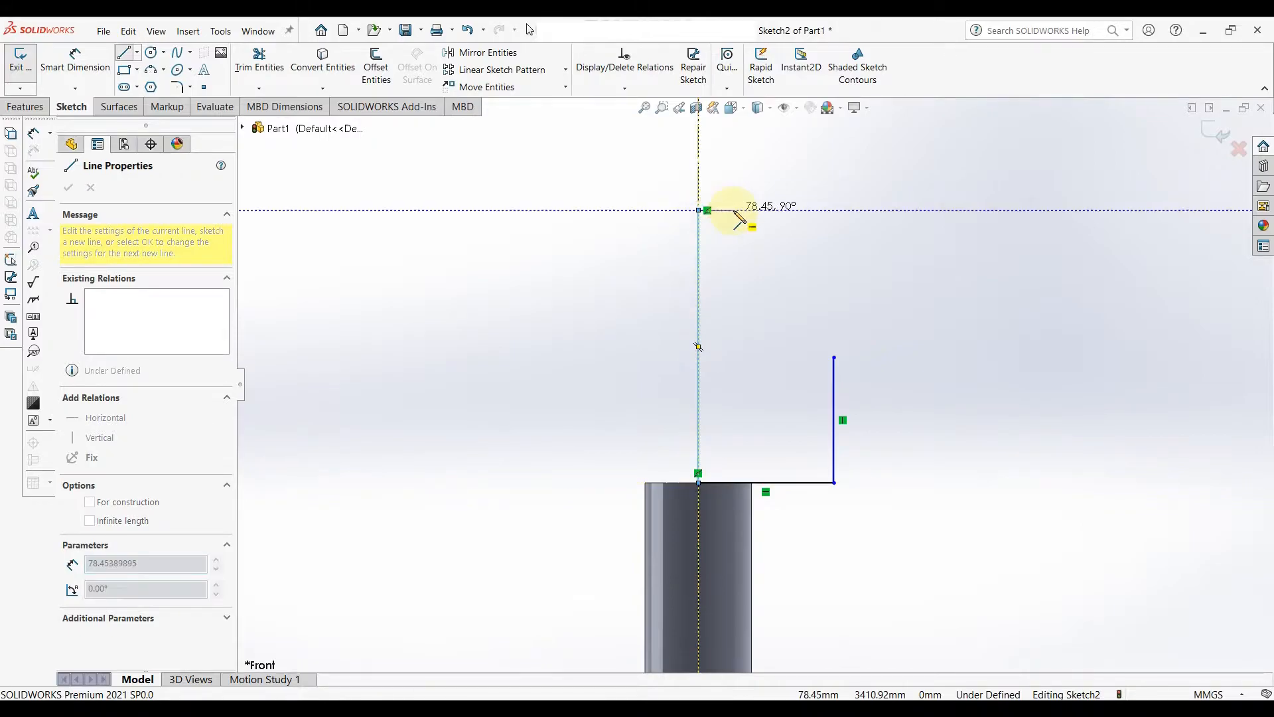
pyautogui.click(750, 209)
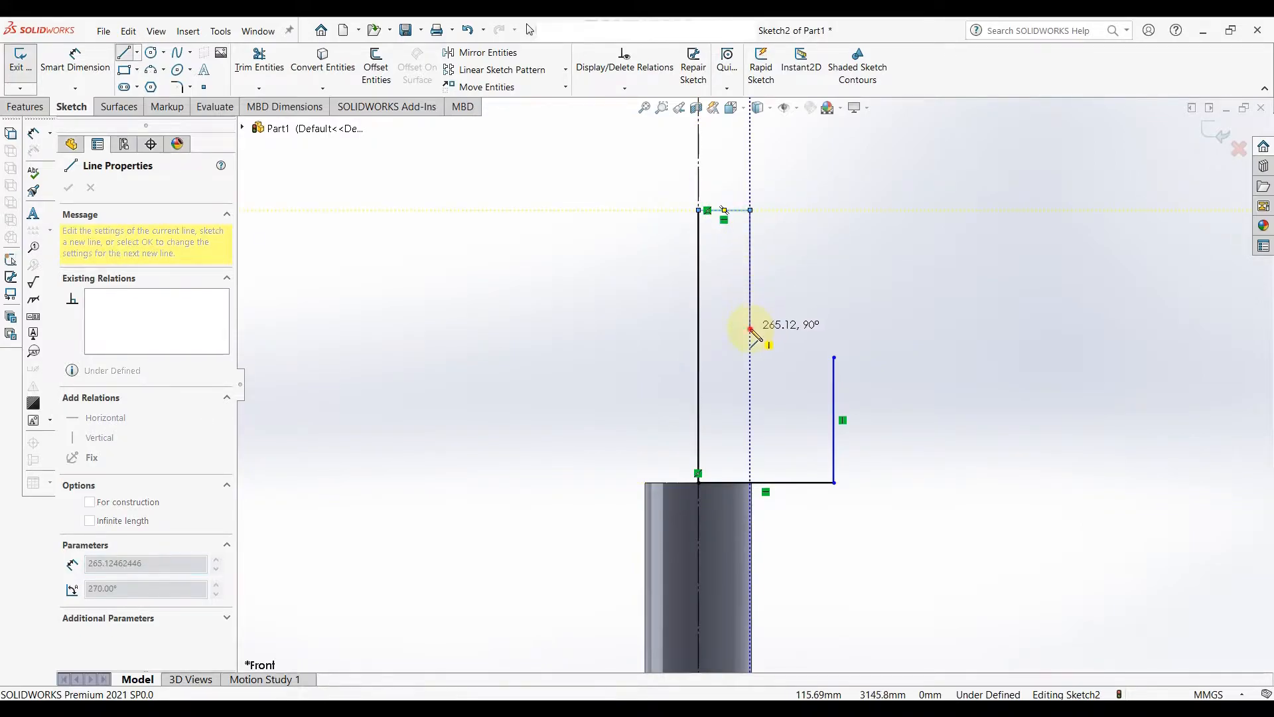
pyautogui.click(808, 331)
pyautogui.click(805, 327)
pyautogui.rightClick(805, 328)
pyautogui.click(837, 336)
# Place a length dimension on the outer vertical line and remove it again.
pyautogui.scroll(-3, 798, 304)
pyautogui.moveTo(939, 425); pyautogui.dragTo(974, 385, button='right')
pyautogui.scroll(1, 925, 603)
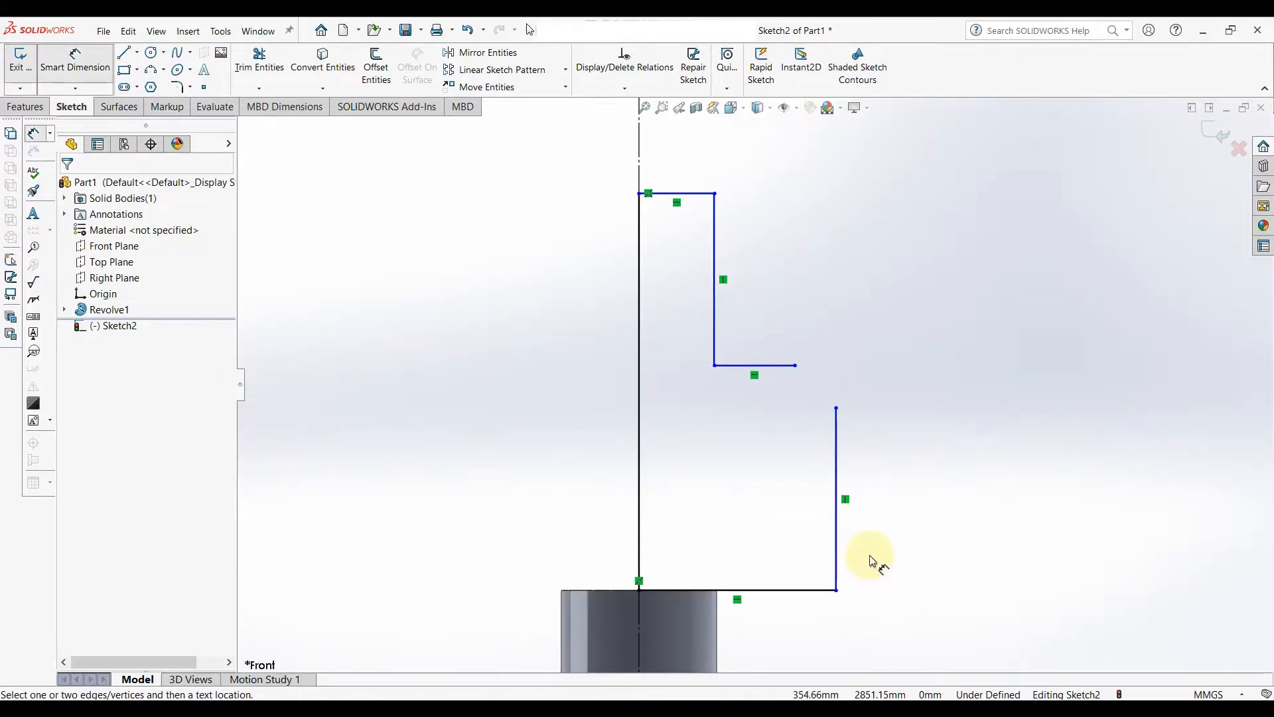
pyautogui.click(839, 529)
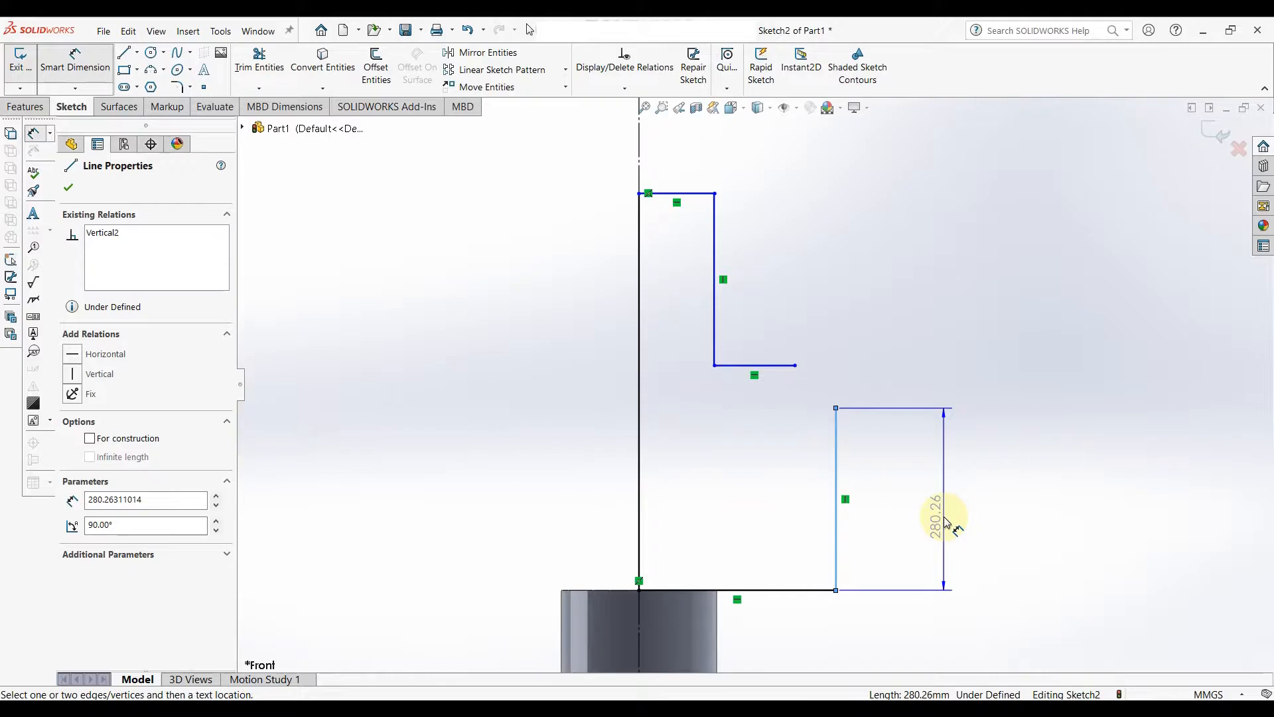
pyautogui.click(946, 524)
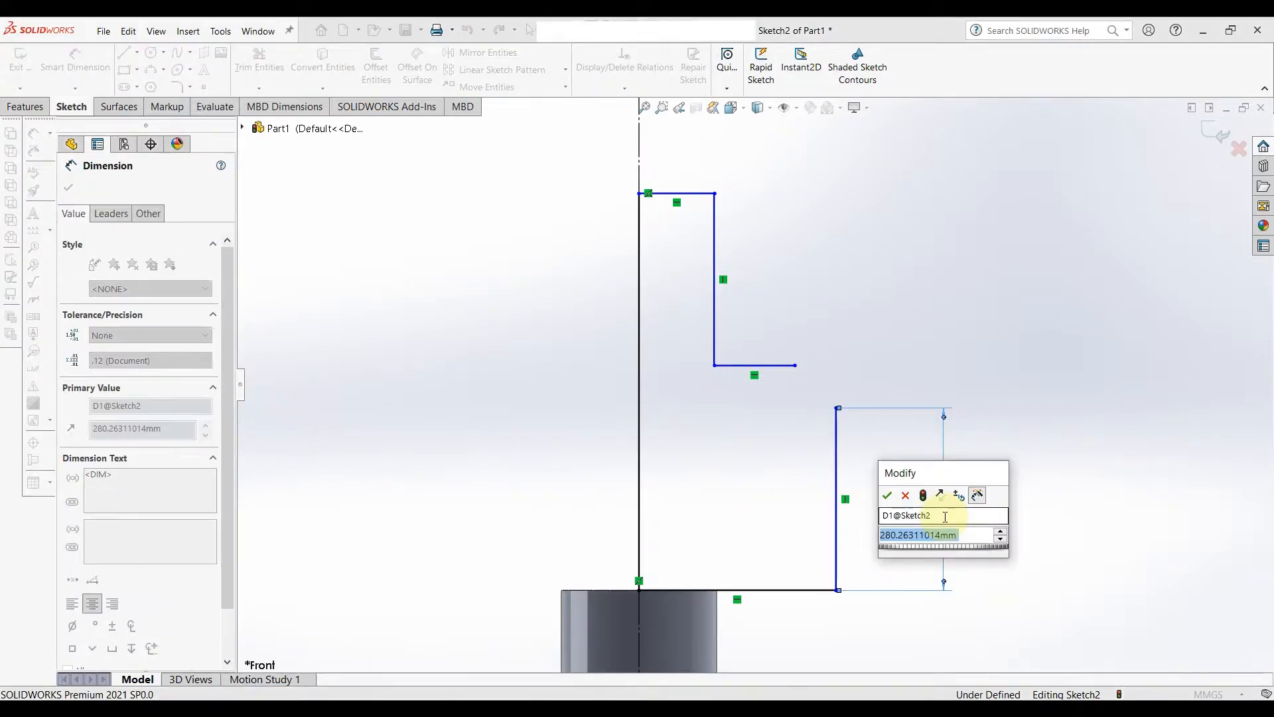
pyautogui.press('Return')
pyautogui.rightClick(940, 529)
pyautogui.press('Escape')
pyautogui.press('Escape')
pyautogui.click(939, 521)
pyautogui.rightClick(939, 521)
pyautogui.click(995, 572)
# Dimension the vertical distance between the base line and the short horizontal step line to 160 mm.
pyautogui.moveTo(964, 513); pyautogui.dragTo(974, 412, button='right')
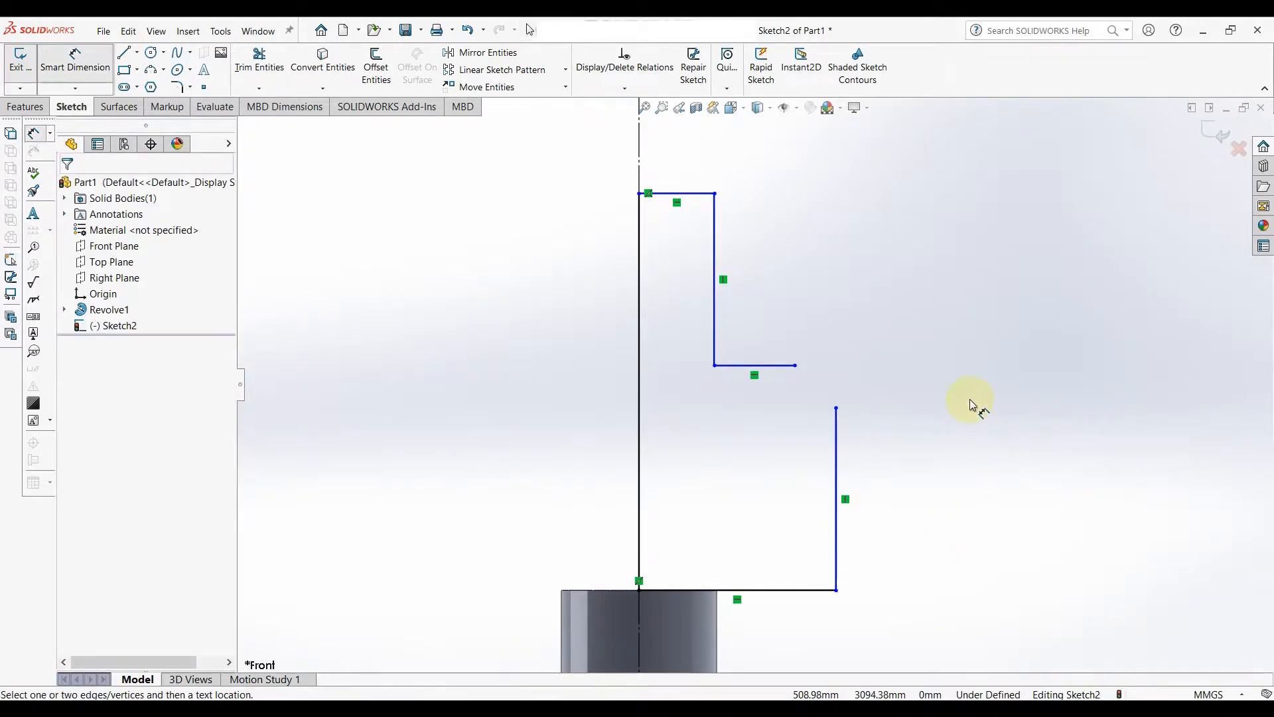
pyautogui.click(759, 366)
pyautogui.click(805, 592)
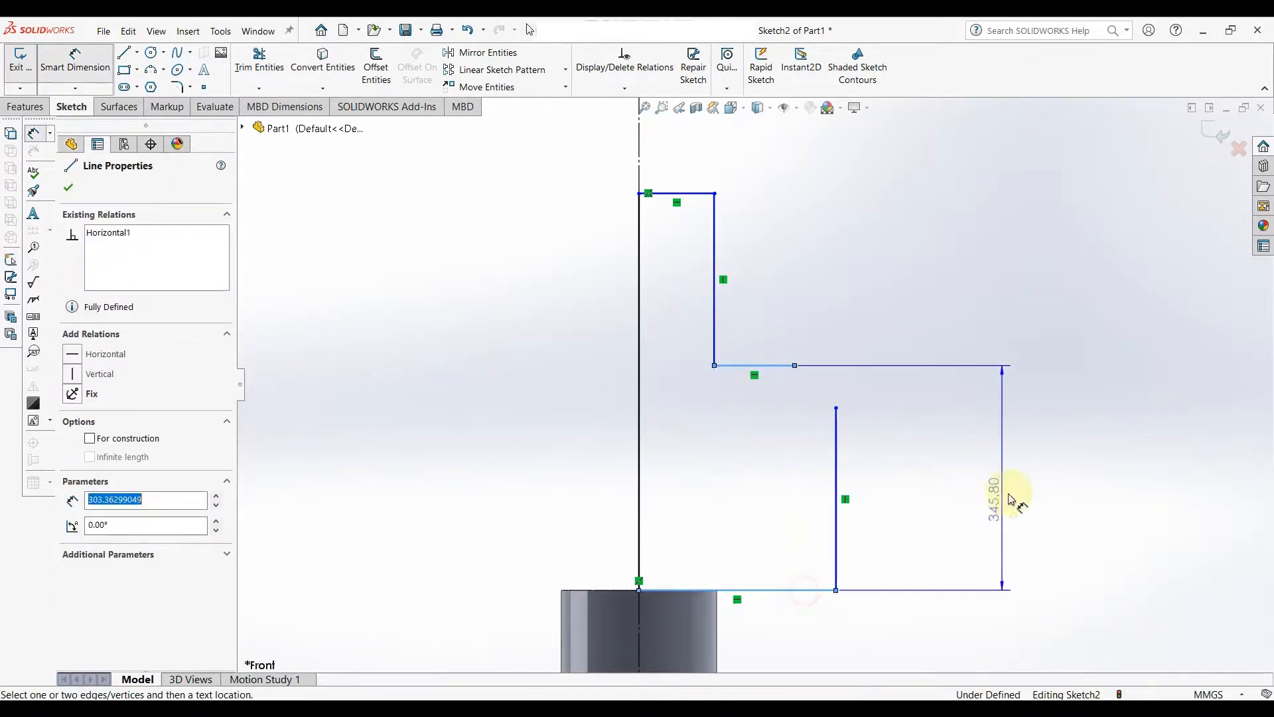
pyautogui.click(1016, 489)
pyautogui.write('1')
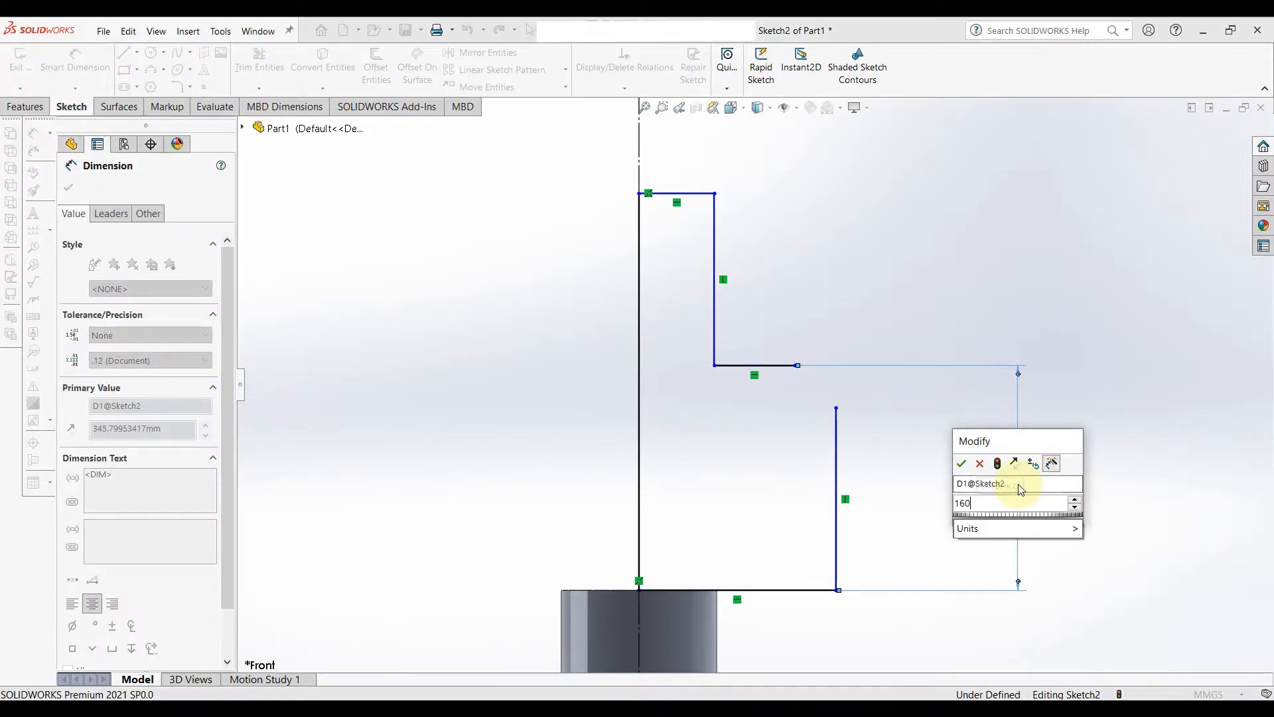
pyautogui.write('60')
pyautogui.press('Return')
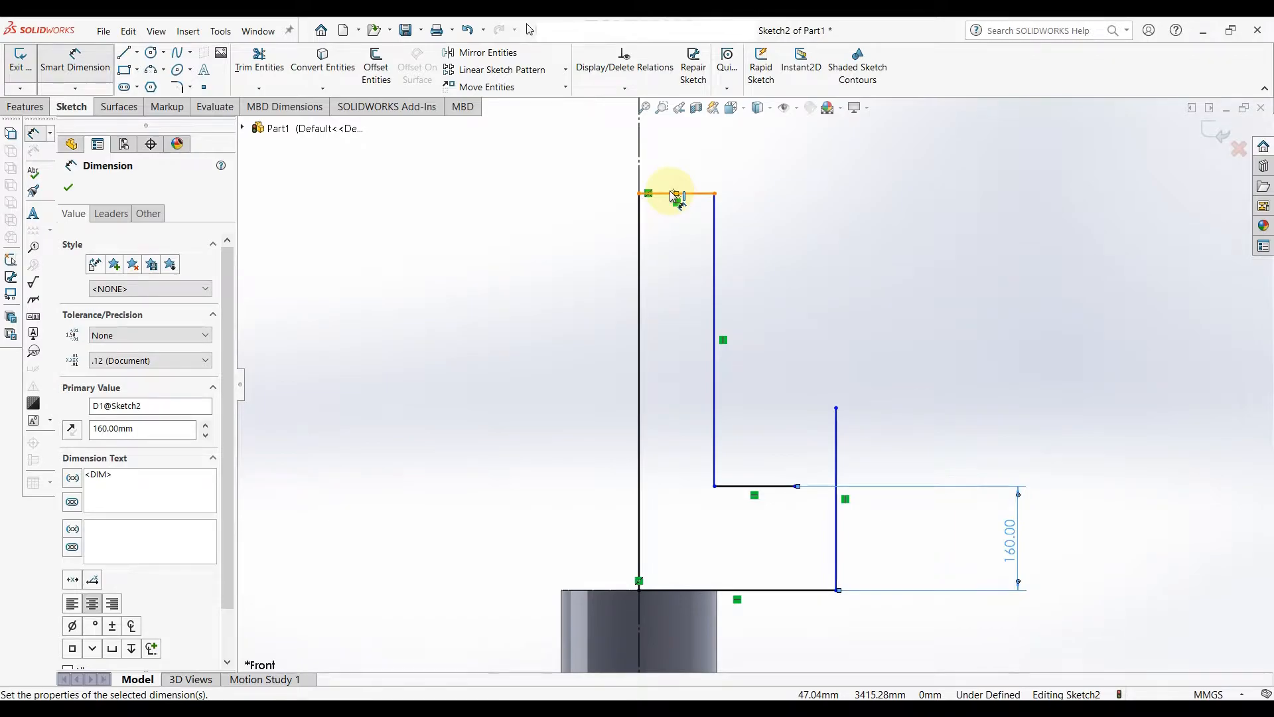
# Dimension the vertical distance between the profile's top line and the step line to 120 mm.
pyautogui.click(674, 197)
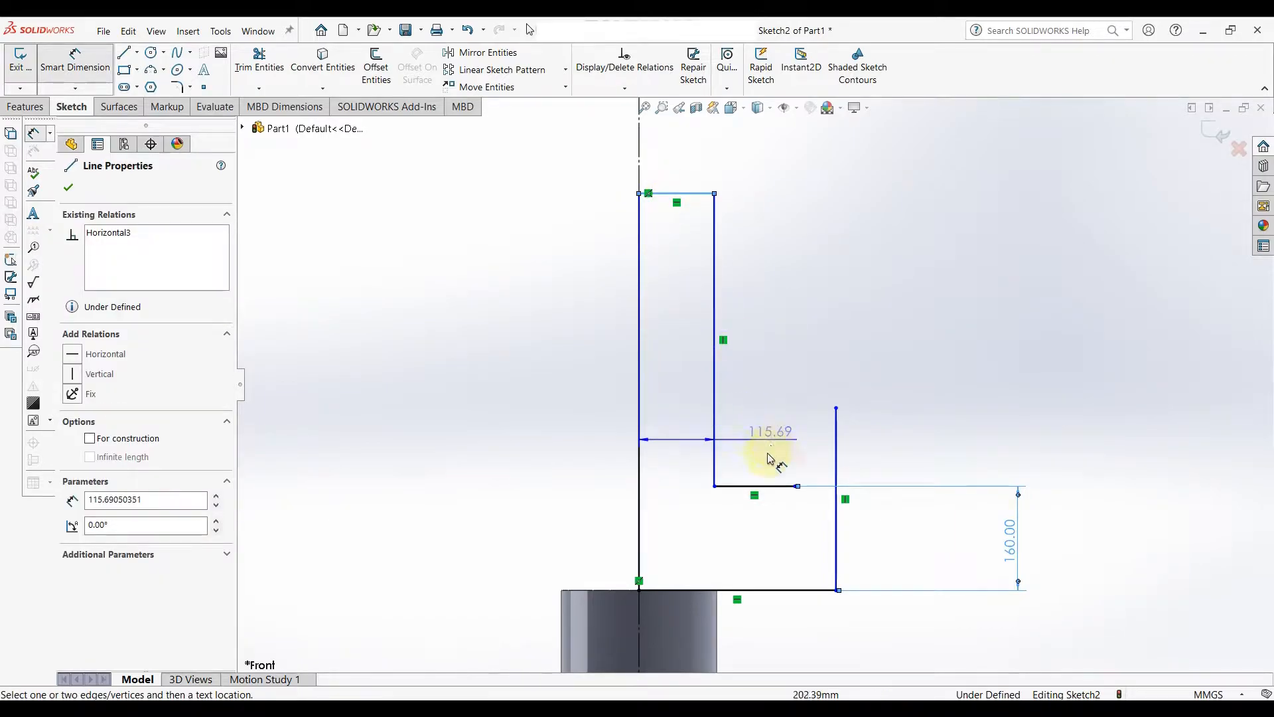
pyautogui.click(770, 490)
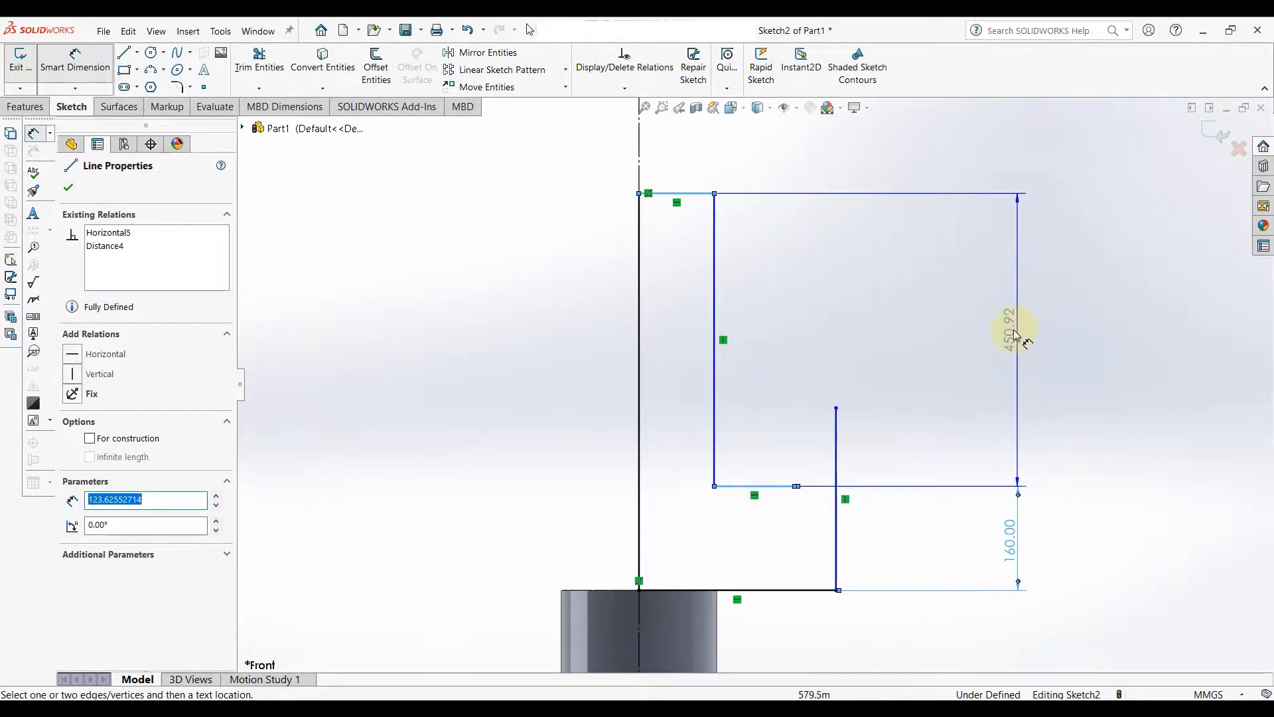
pyautogui.click(1015, 335)
pyautogui.write('120')
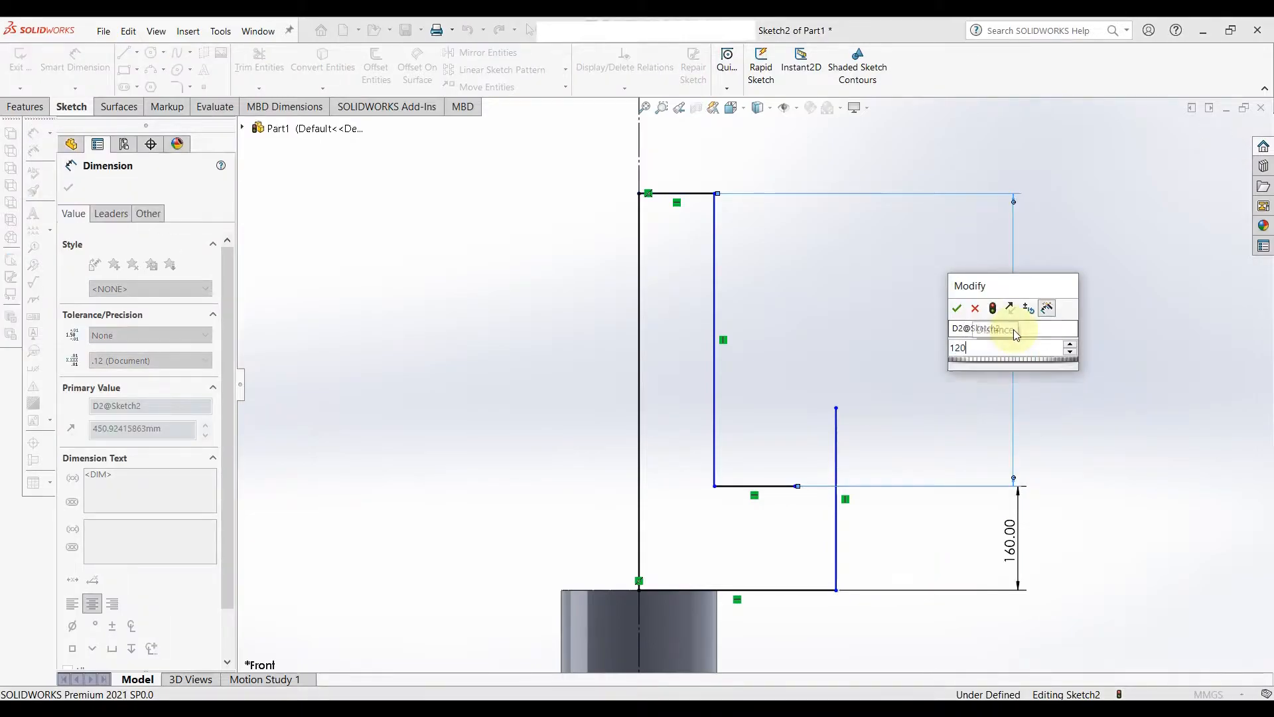
pyautogui.press('Return')
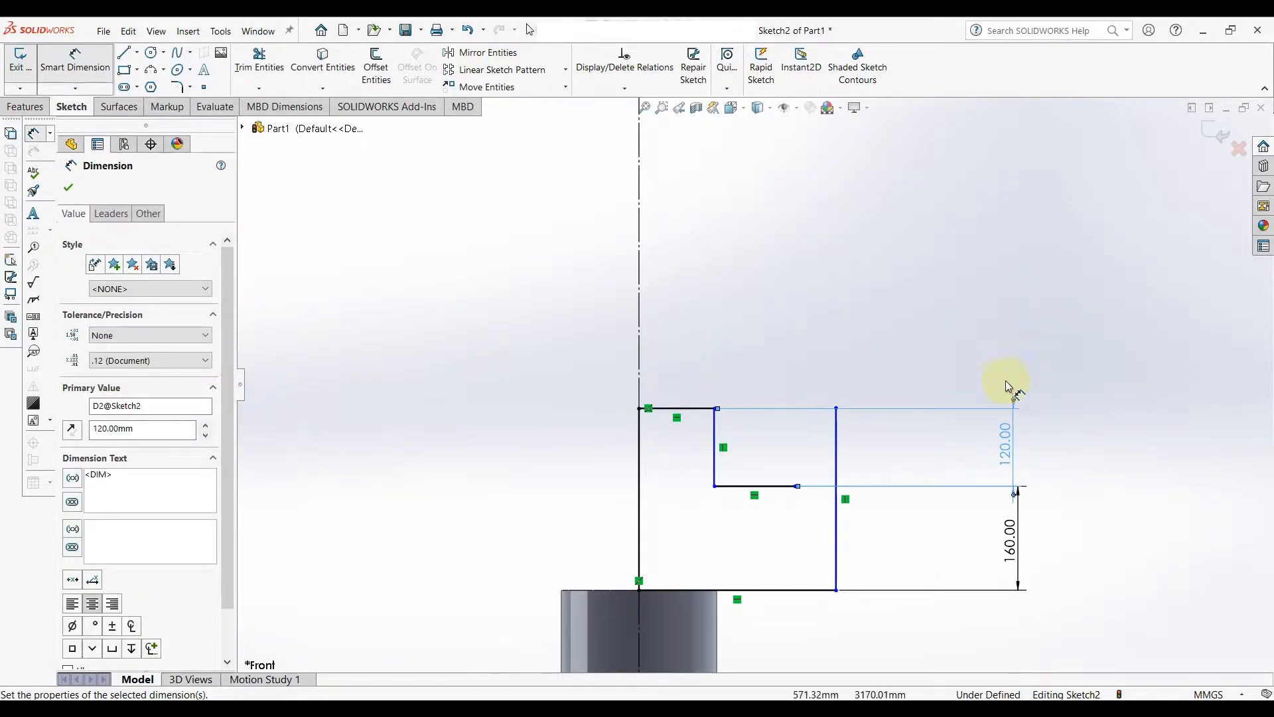
# Move the upper end of the outer vertical line inward and down to about X 250 mm, Y 2924 mm, below the step line.
pyautogui.press('Escape')
pyautogui.moveTo(838, 408)
pyautogui.mouseDown()
pyautogui.moveTo(830, 500)
pyautogui.moveTo(815, 511)
pyautogui.mouseUp()
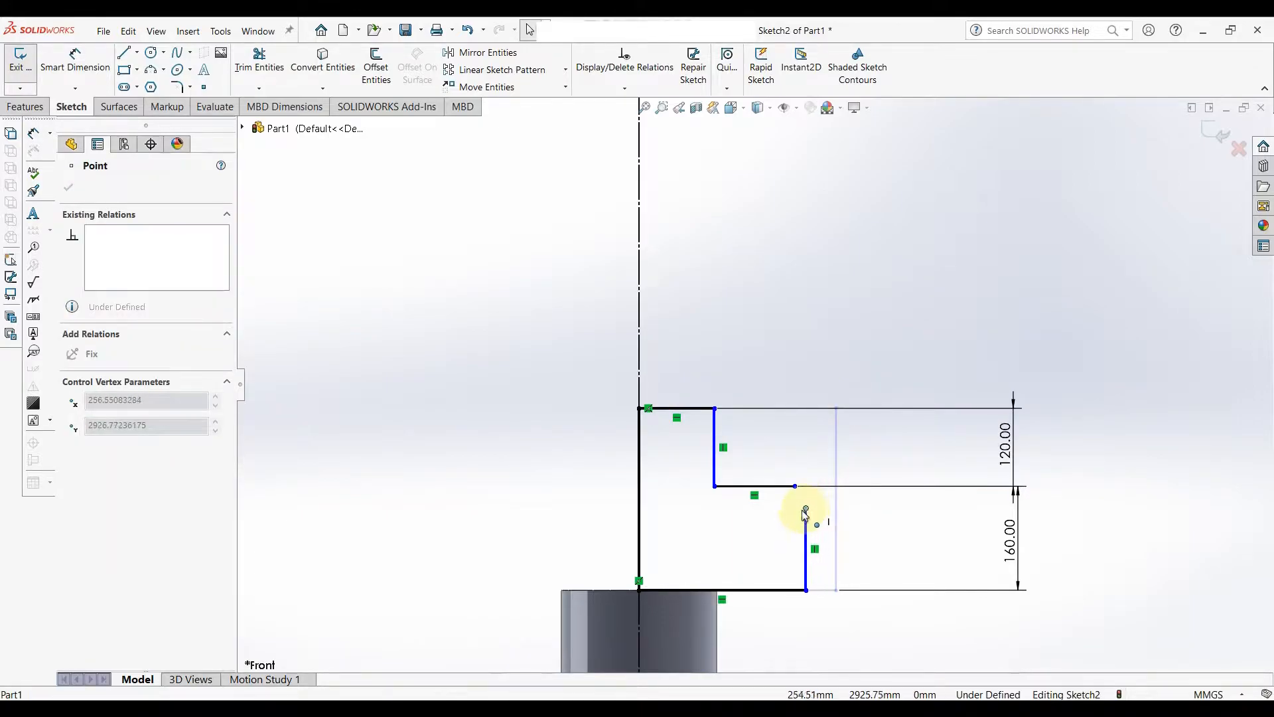
pyautogui.scroll(-2, 821, 533)
pyautogui.scroll(2, 763, 537)
pyautogui.scroll(-2, 721, 578)
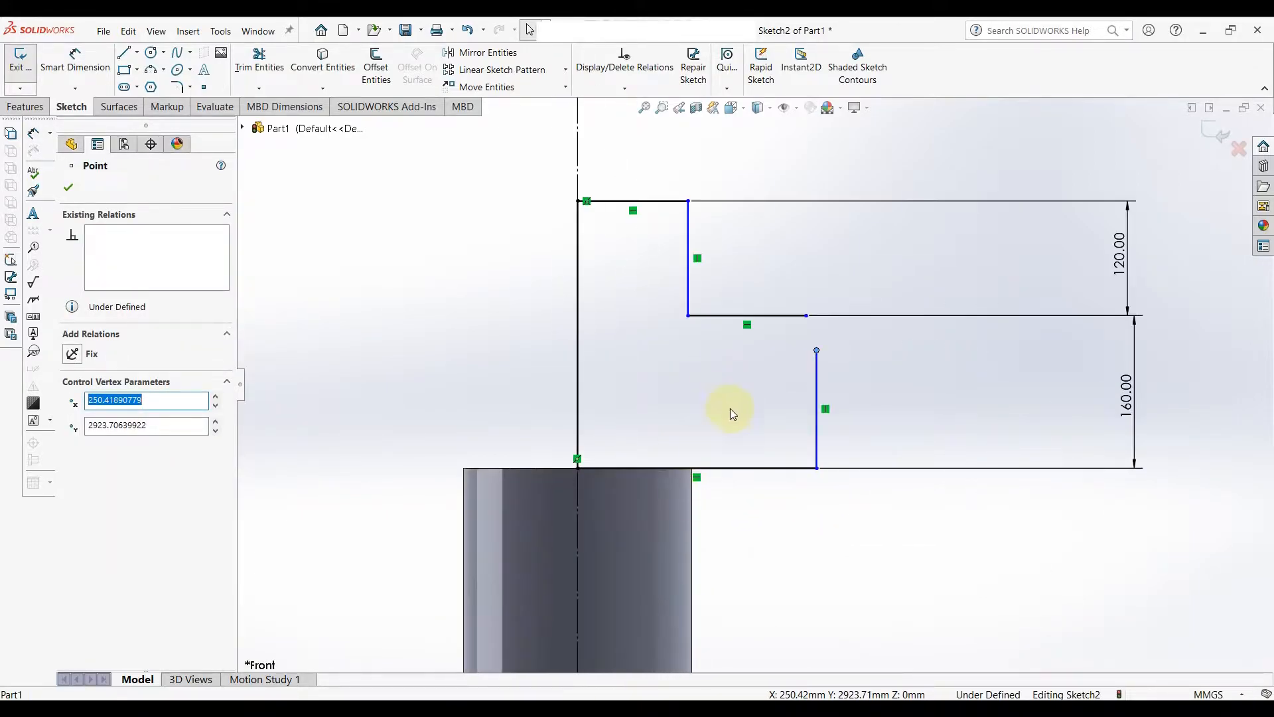
# Dimension the profile's short top line to 50 mm.
pyautogui.moveTo(730, 409); pyautogui.dragTo(732, 316, button='right')
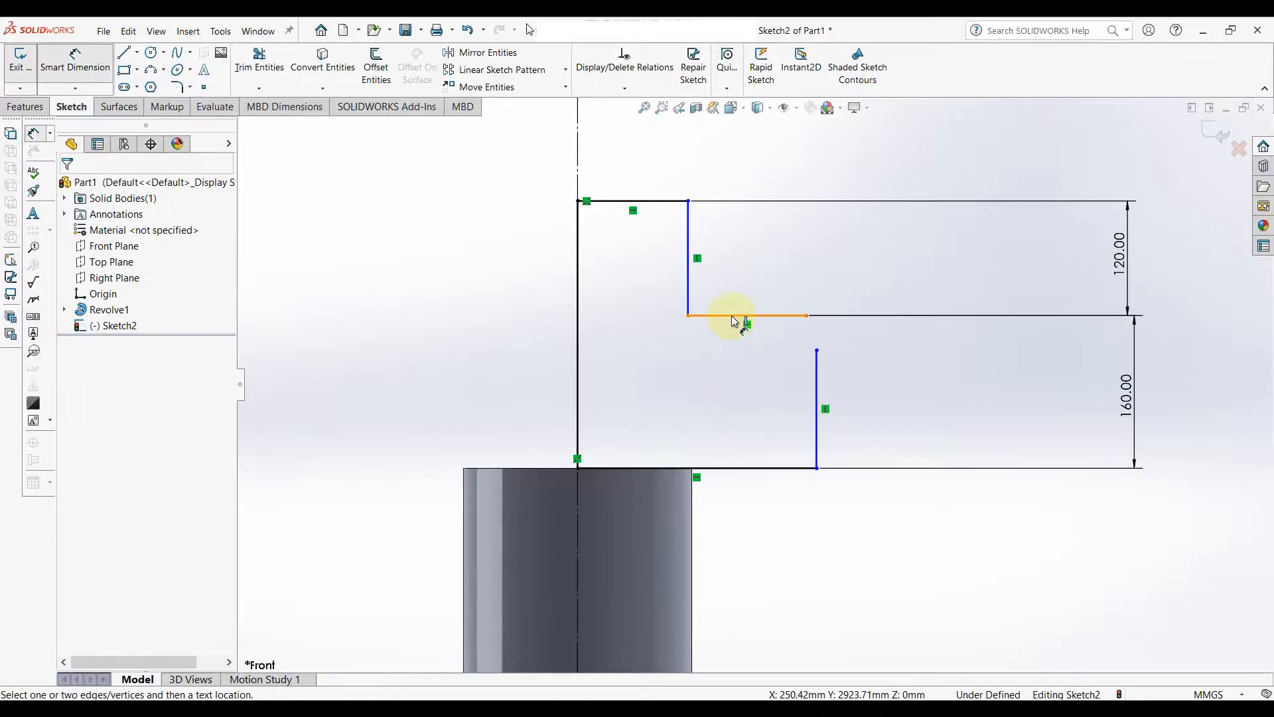
pyautogui.click(647, 199)
pyautogui.click(669, 171)
pyautogui.write('50')
pyautogui.press('Return')
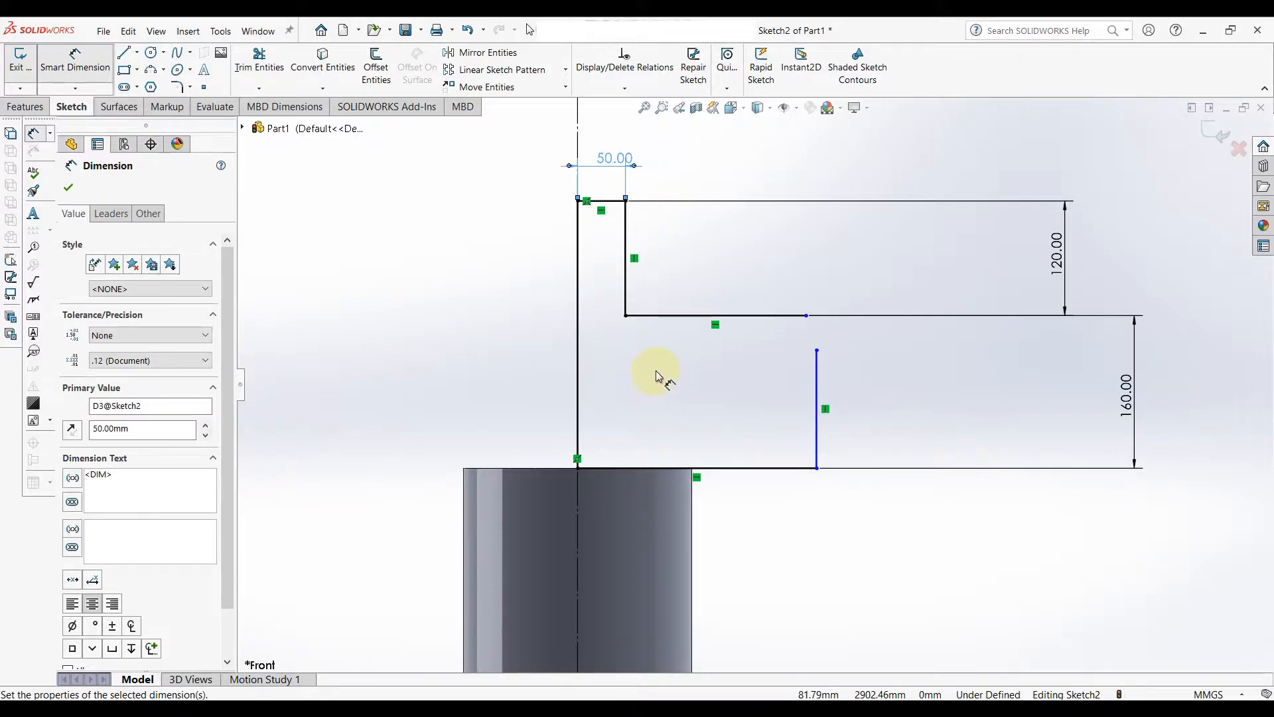
# Dimension the distance from the axis line to the outer end of the step line to 125 mm.
pyautogui.click(577, 333)
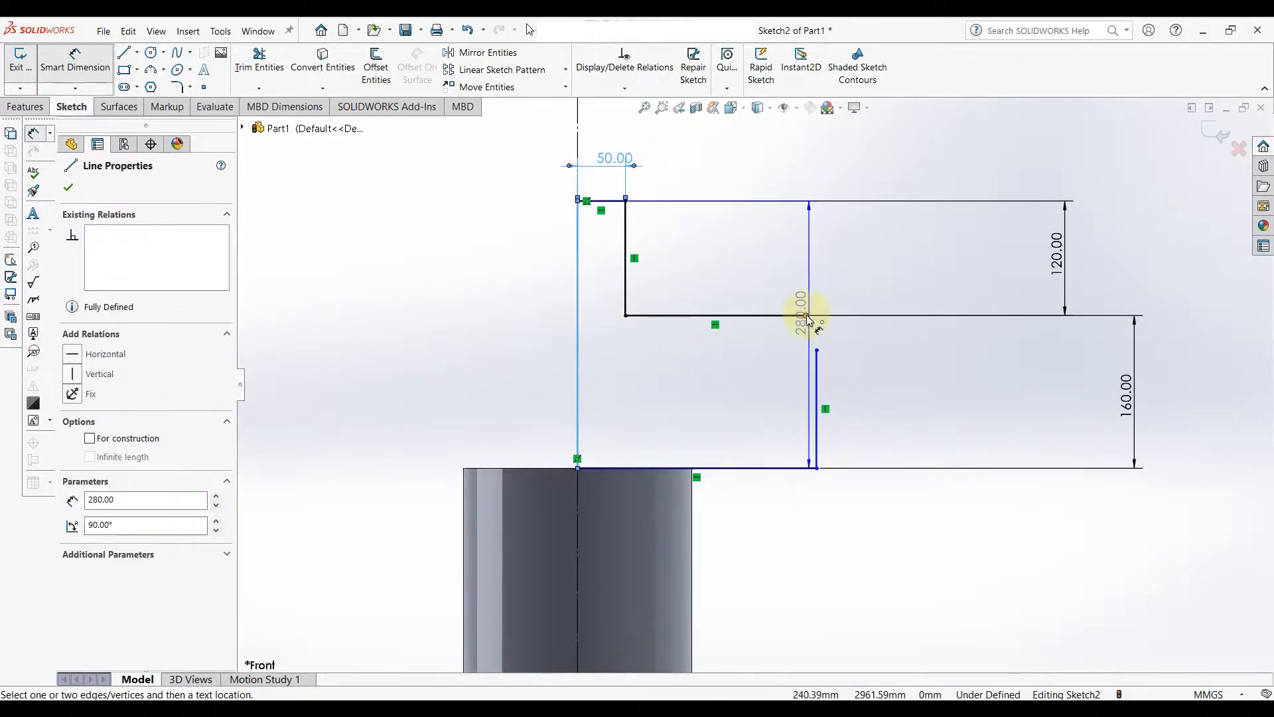
pyautogui.click(806, 316)
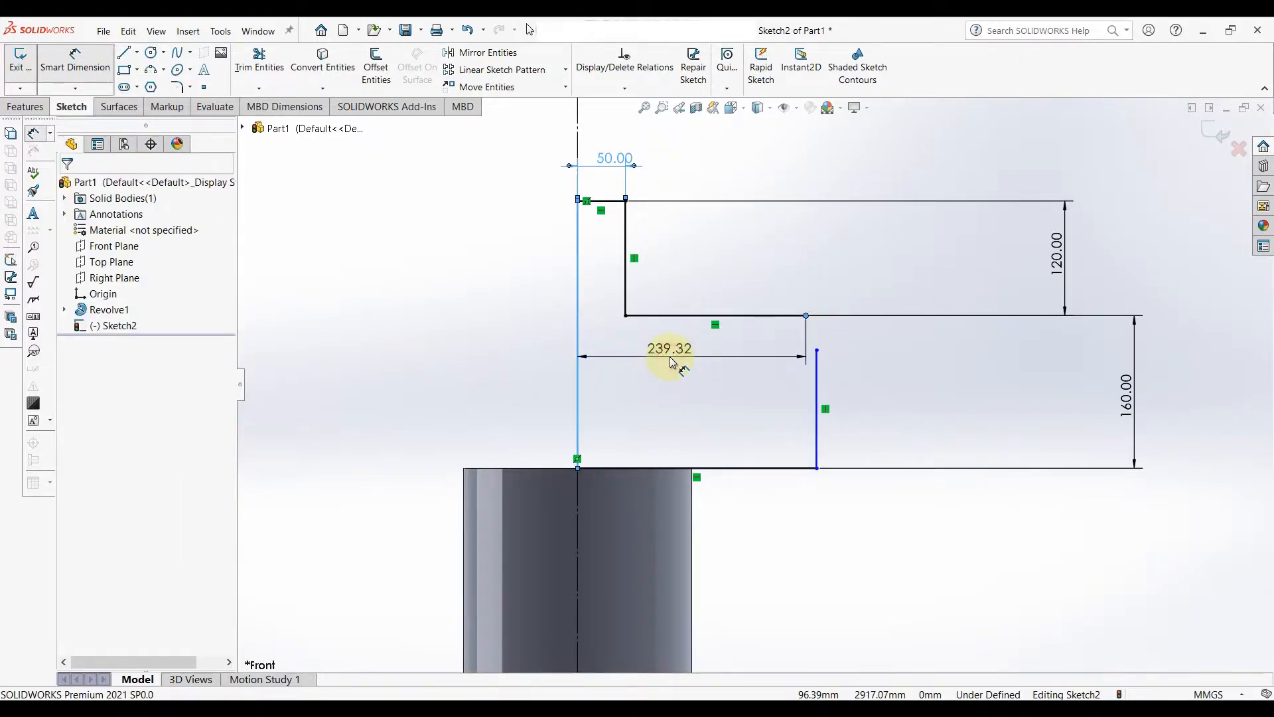
pyautogui.click(671, 356)
pyautogui.write('12')
pyautogui.press('Return')
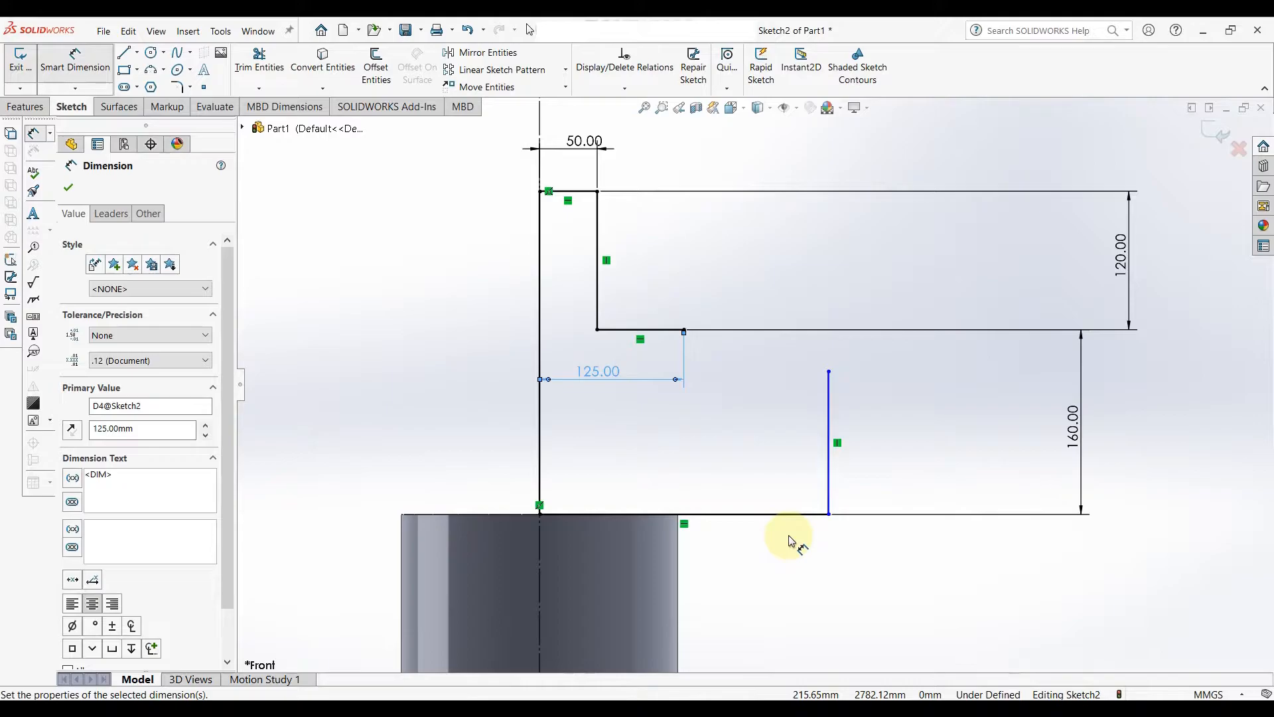
# Dimension the length of the profile's base line on the tube top to 160 mm.
pyautogui.click(760, 514)
pyautogui.click(748, 590)
pyautogui.write('160')
pyautogui.press('Return')
# Add a 10 mm sketch fillet at the corner between the base line and the outer vertical line.
pyautogui.scroll(-2, 713, 372)
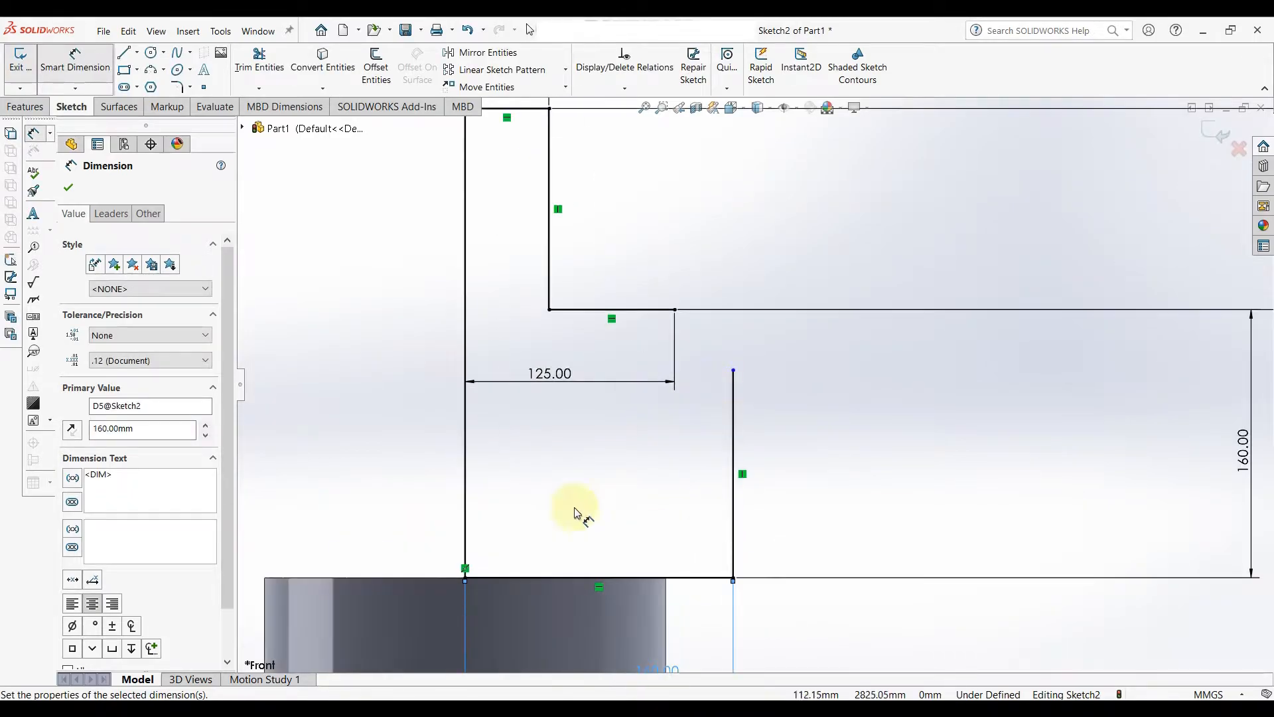
pyautogui.click(184, 87)
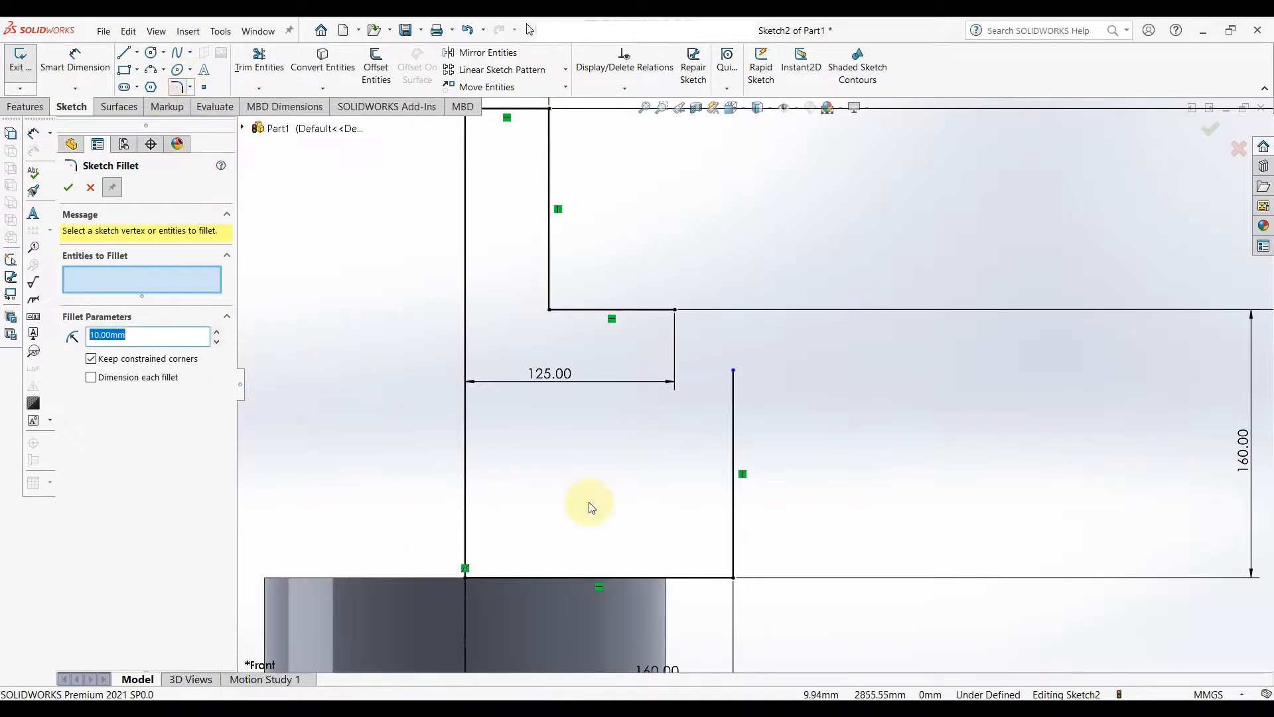
pyautogui.click(732, 579)
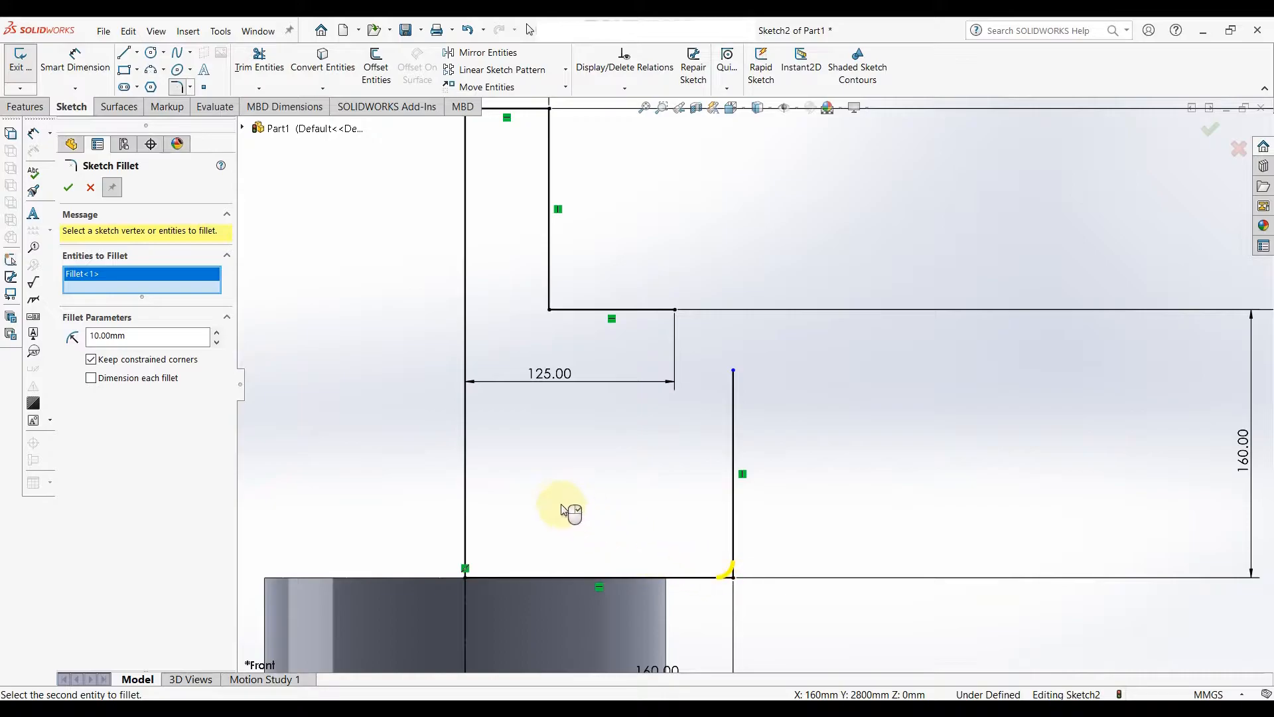
pyautogui.click(79, 189)
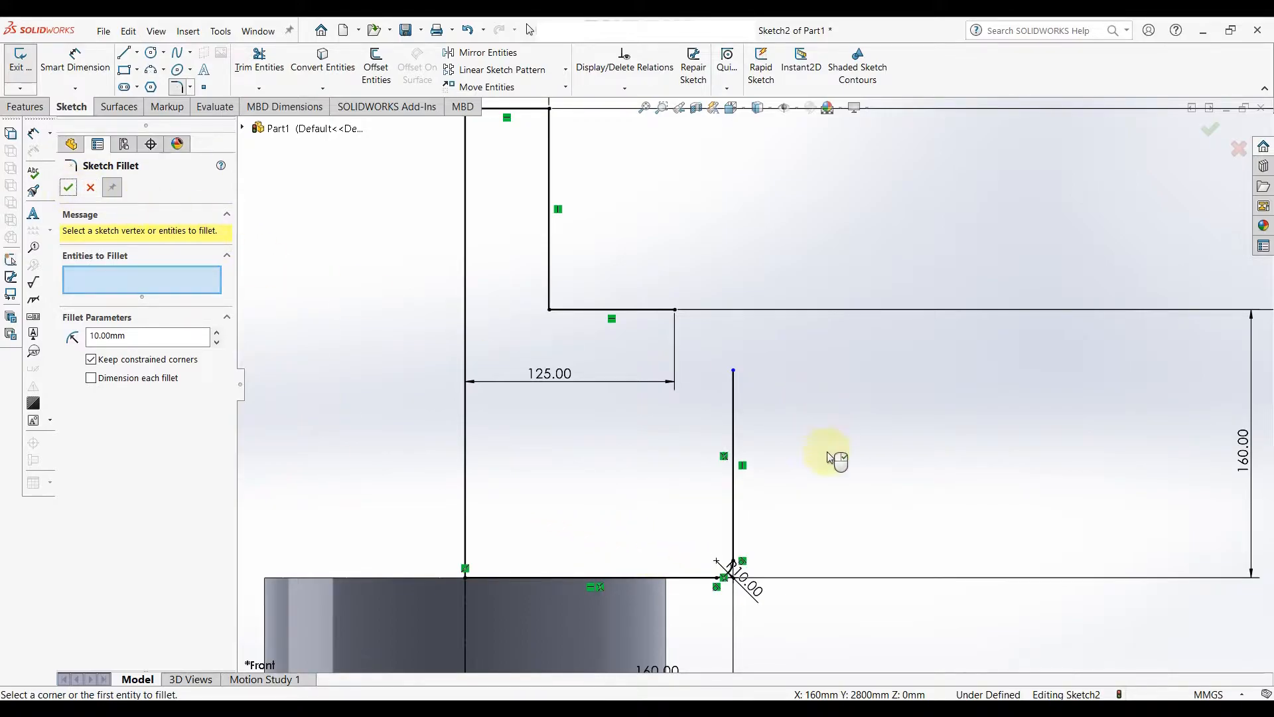
pyautogui.scroll(-2, 667, 383)
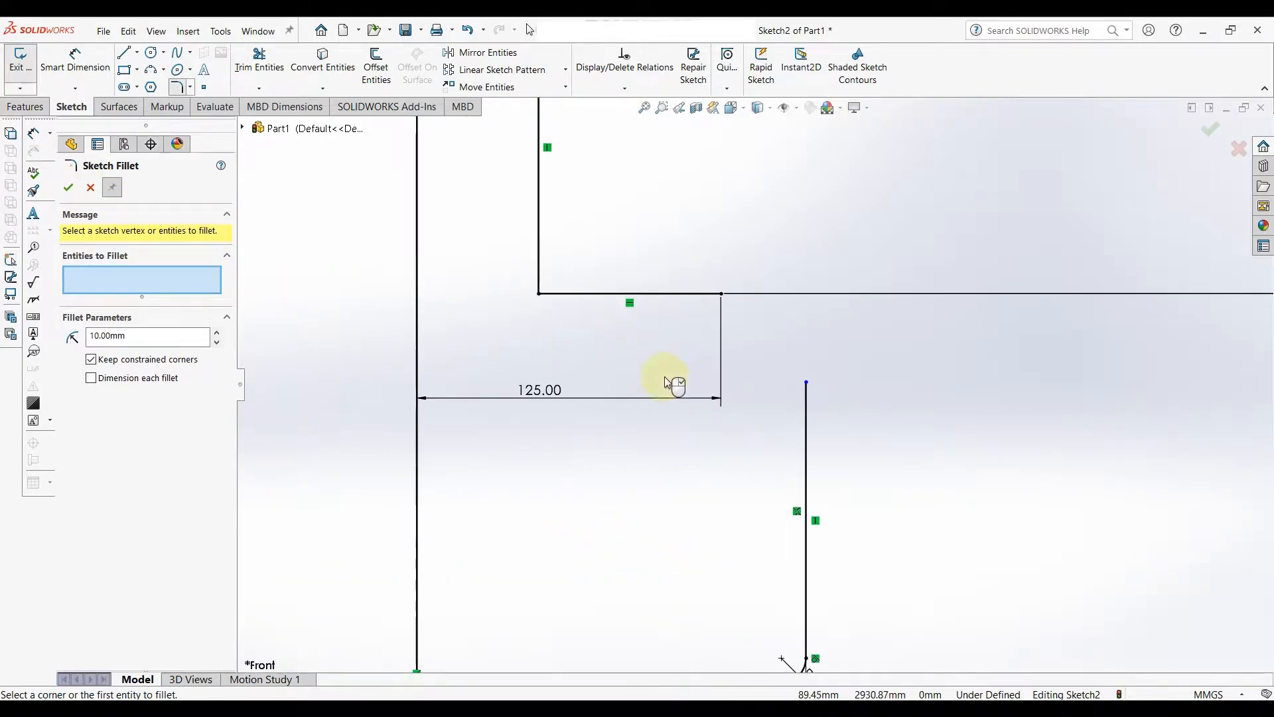
pyautogui.rightClick(985, 423)
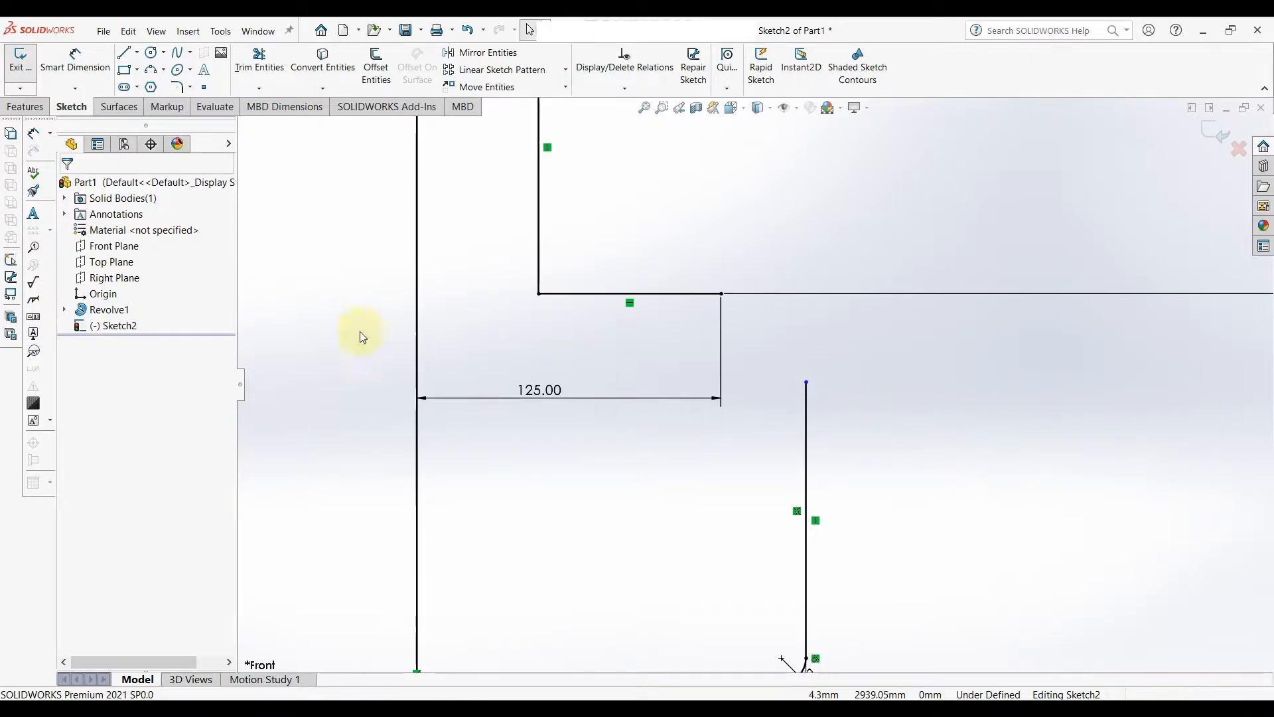
# Draw a three-point arc of about 13.5 mm radius curving up and inward from the outer vertical line's upper end.
pyautogui.click(145, 74)
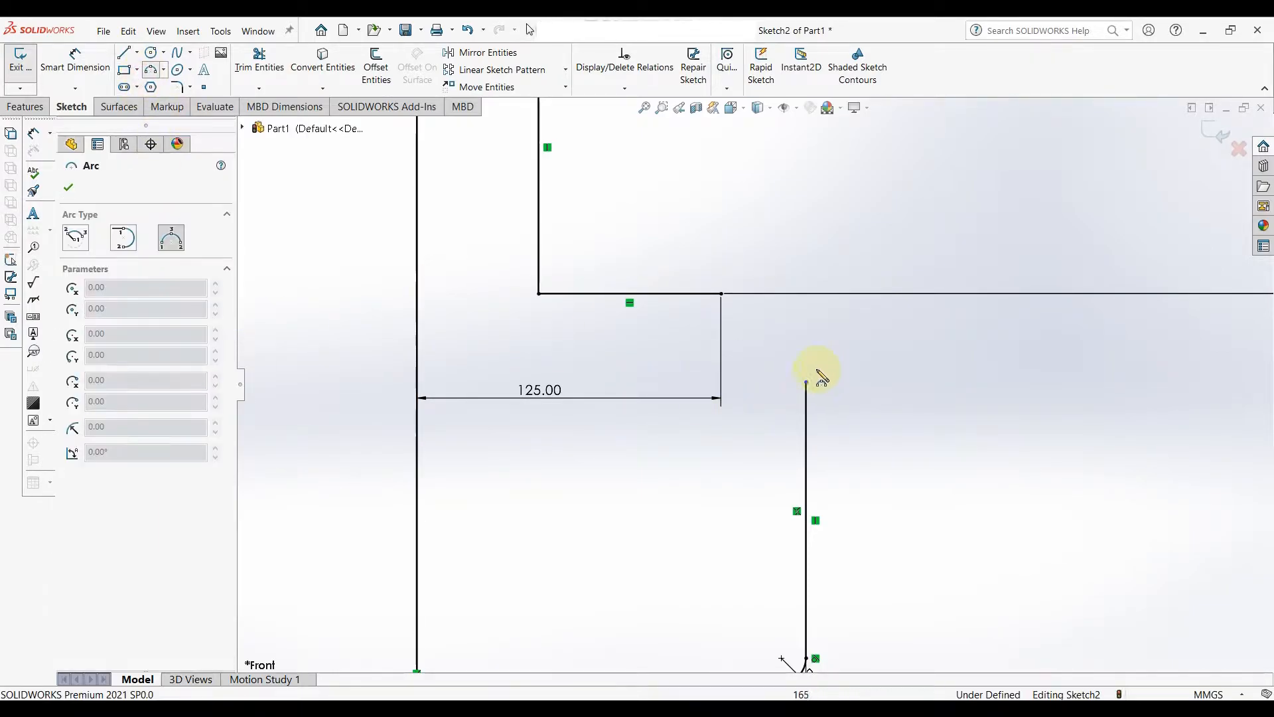
pyautogui.moveTo(806, 383)
pyautogui.mouseDown()
pyautogui.moveTo(781, 345)
pyautogui.moveTo(805, 362)
pyautogui.mouseUp()
pyautogui.rightClick(805, 353)
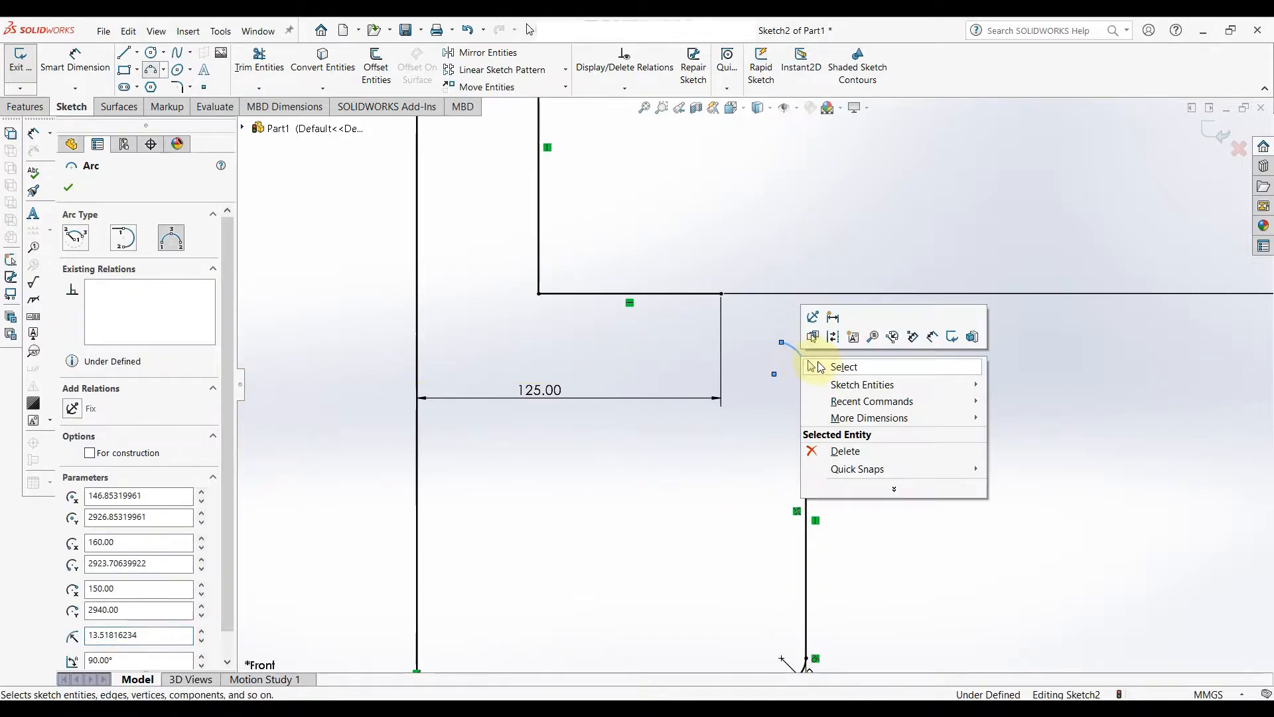
pyautogui.click(835, 365)
# Draw a second three-point arc from the outer end of the step line to the free end of the first arc.
pyautogui.click(151, 70)
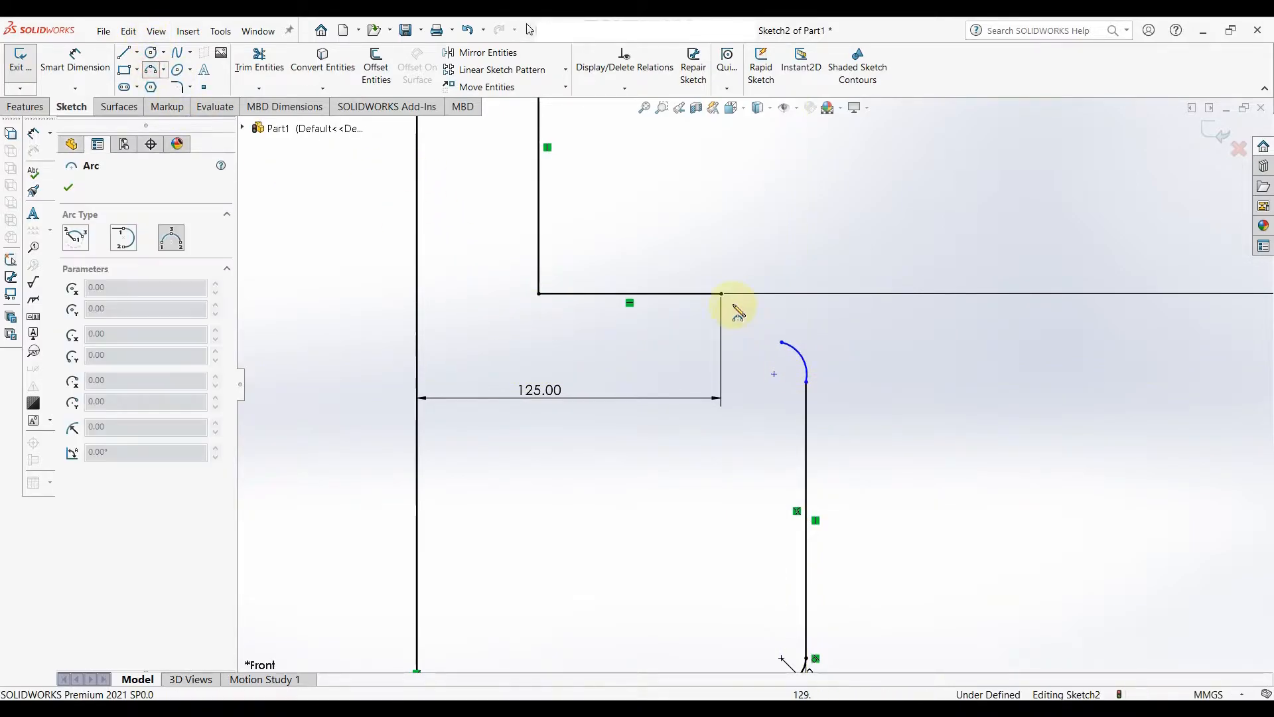
pyautogui.moveTo(722, 293); pyautogui.dragTo(782, 337)
pyautogui.rightClick(785, 322)
pyautogui.click(821, 330)
# Dimension the radius of the lower arc to 20 mm.
pyautogui.moveTo(894, 412); pyautogui.dragTo(913, 335, button='right')
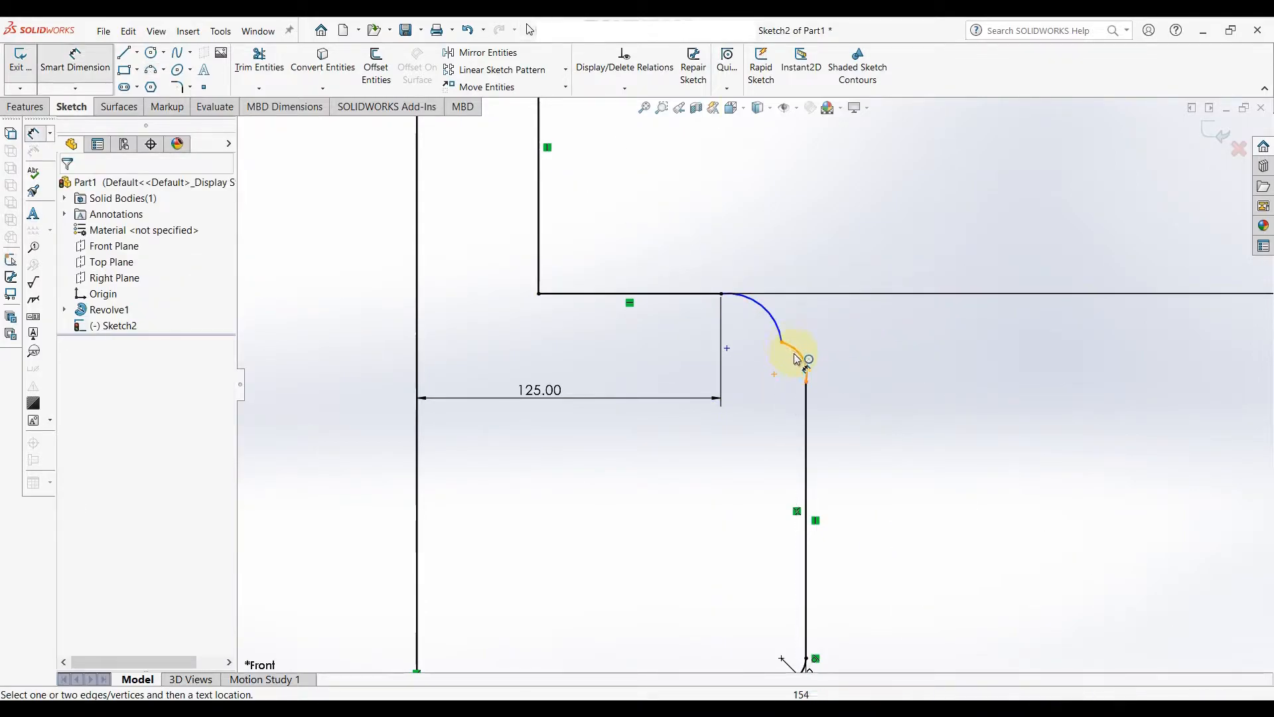
pyautogui.click(796, 359)
pyautogui.click(880, 345)
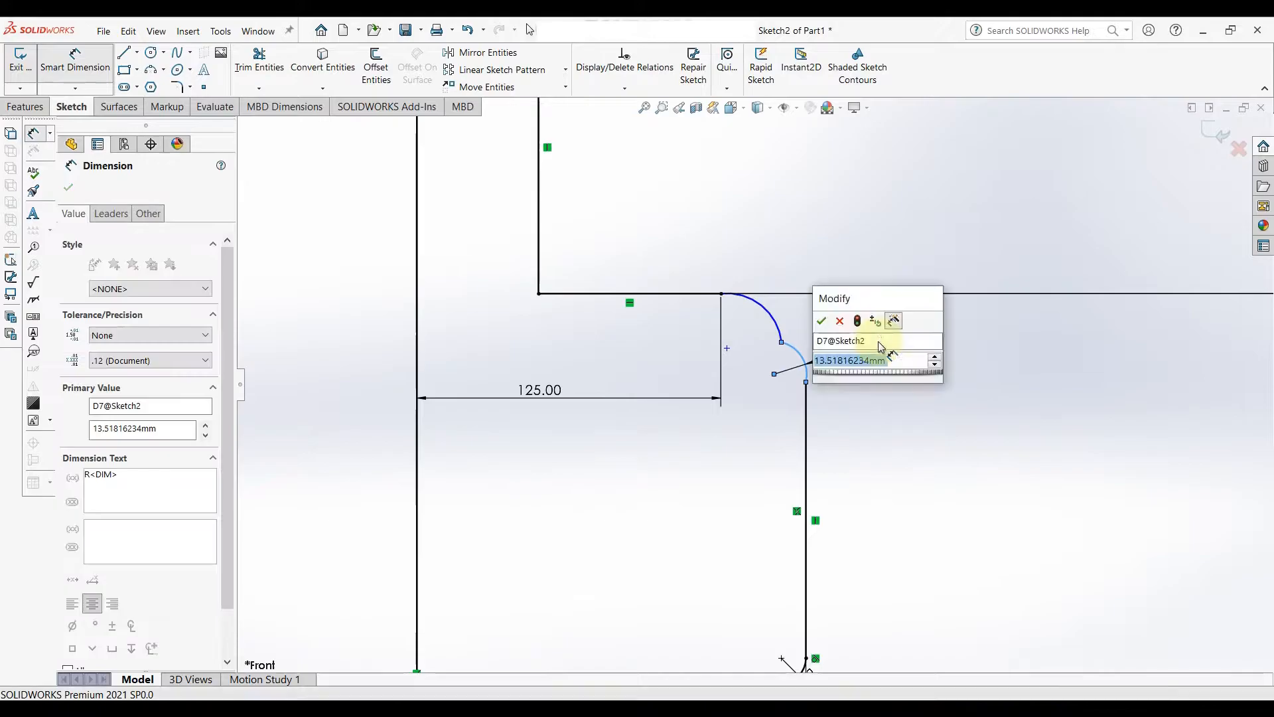
pyautogui.write('20')
pyautogui.press('Return')
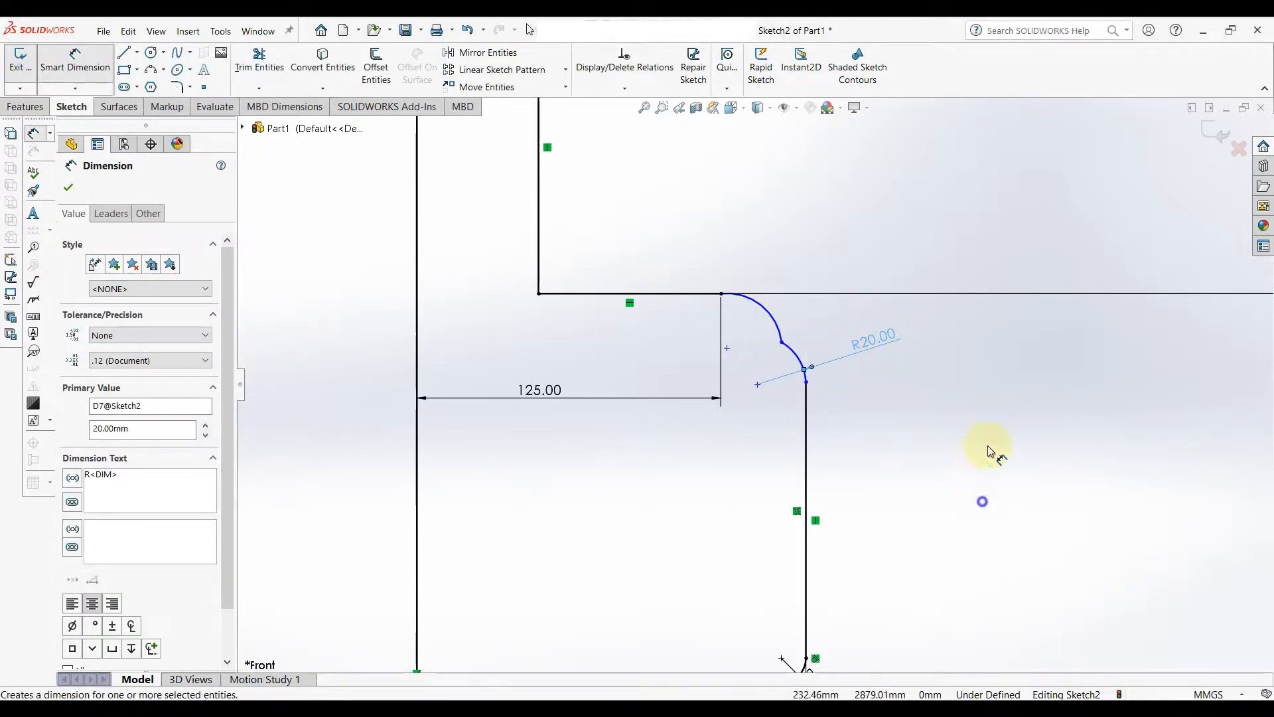
# Make the lower arc tangent to the outer vertical line.
pyautogui.press('Escape')
pyautogui.click(806, 403)
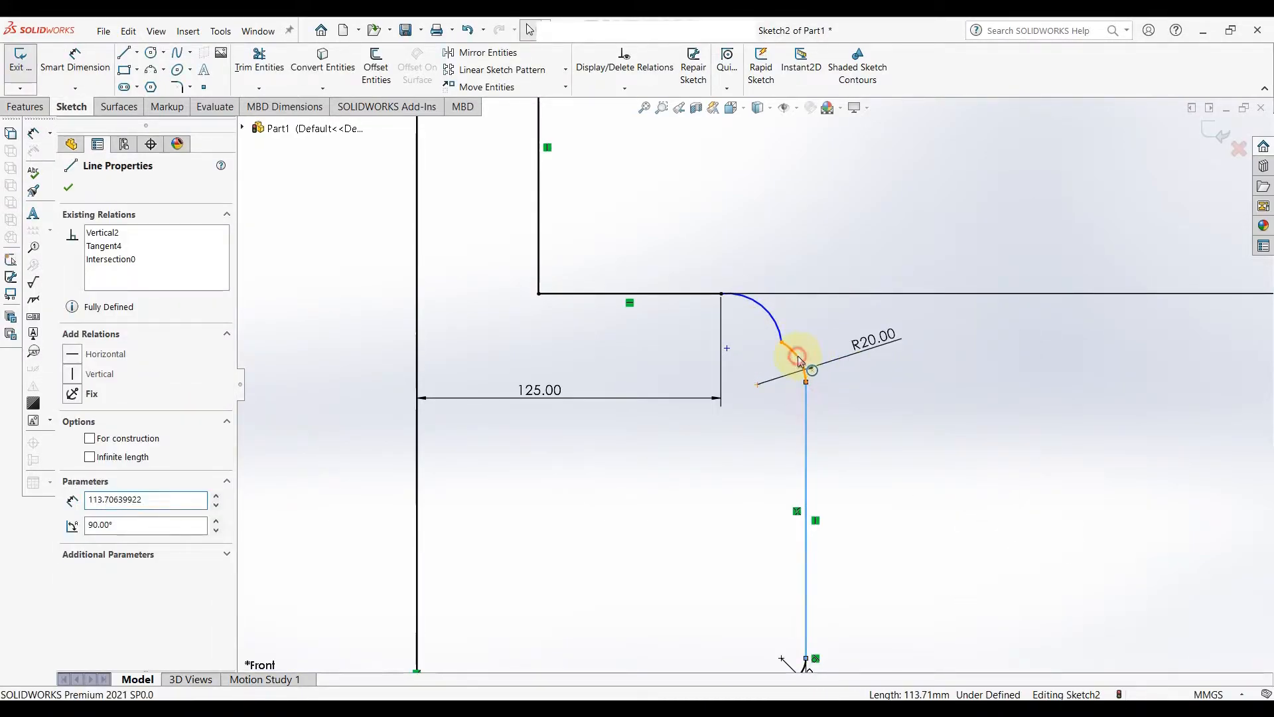
pyautogui.keyDown('ctrl'); pyautogui.click(796, 357); pyautogui.keyUp('ctrl')
pyautogui.click(842, 296)
pyautogui.click(890, 489)
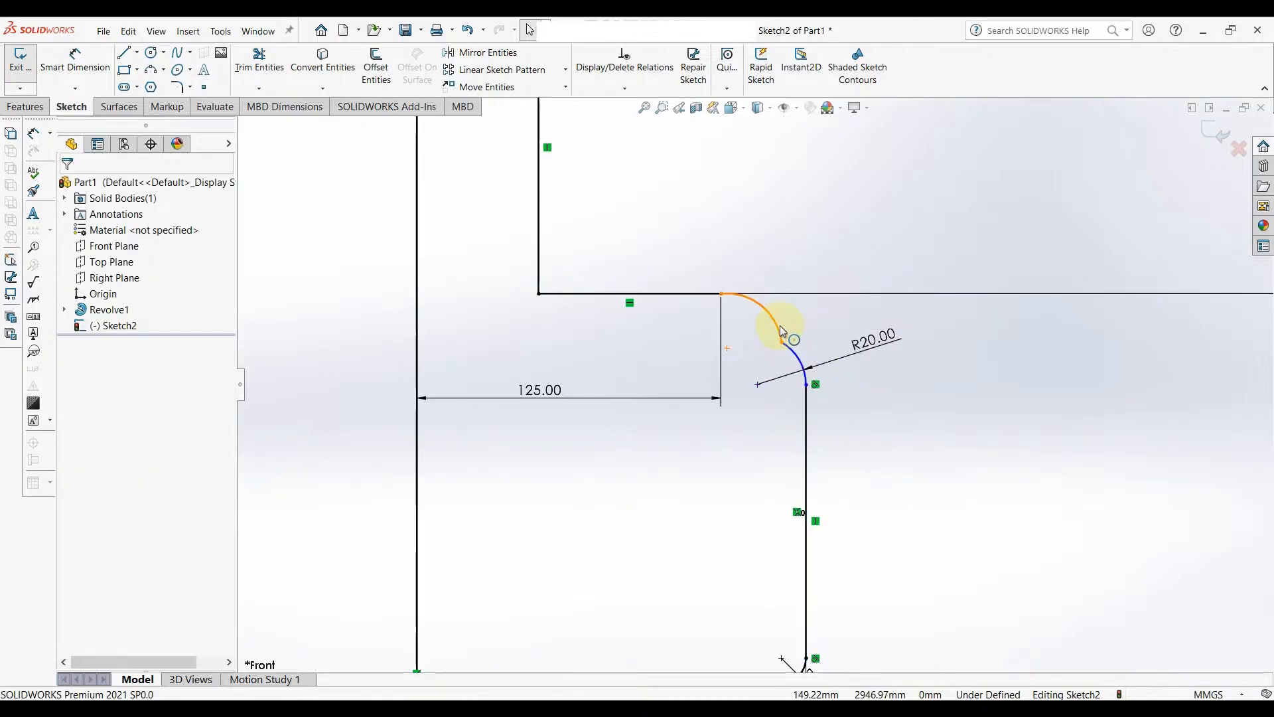
# Try to make the upper and lower arcs tangent to each other.
pyautogui.click(782, 332)
pyautogui.keyDown('ctrl'); pyautogui.click(796, 356); pyautogui.keyUp('ctrl')
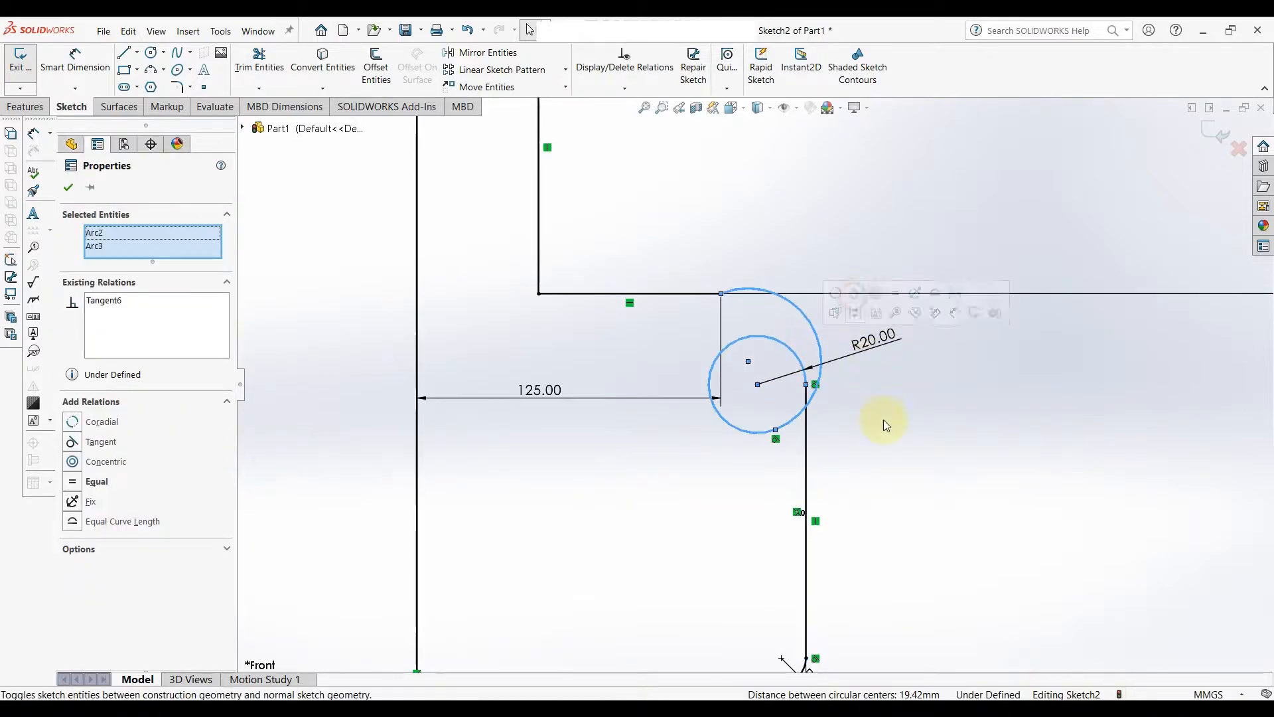
pyautogui.click(896, 448)
pyautogui.hotkey('ctrl', 'z')
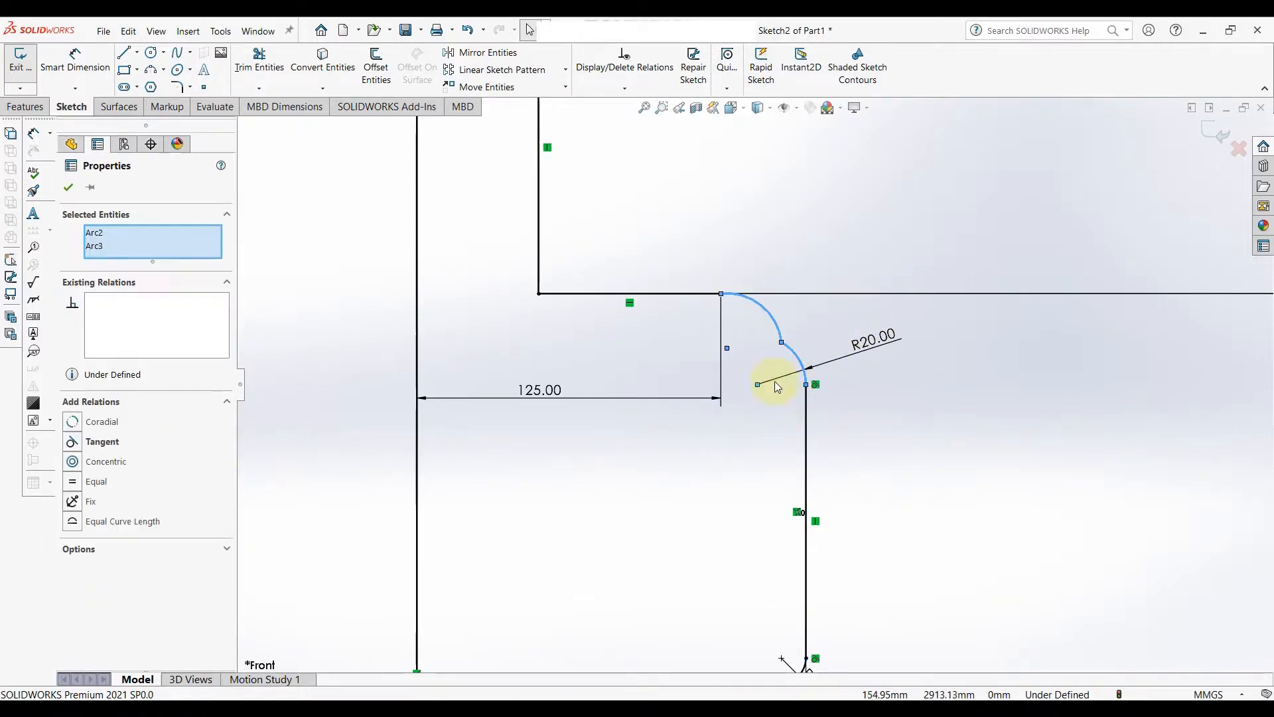
# Move the shared endpoint of the two arcs outward, close to the outer vertical line's upper end.
pyautogui.moveTo(787, 344)
pyautogui.mouseDown()
pyautogui.moveTo(799, 330)
pyautogui.moveTo(803, 351)
pyautogui.mouseUp()
pyautogui.scroll(3, 871, 416)
pyautogui.scroll(-1, 813, 387)
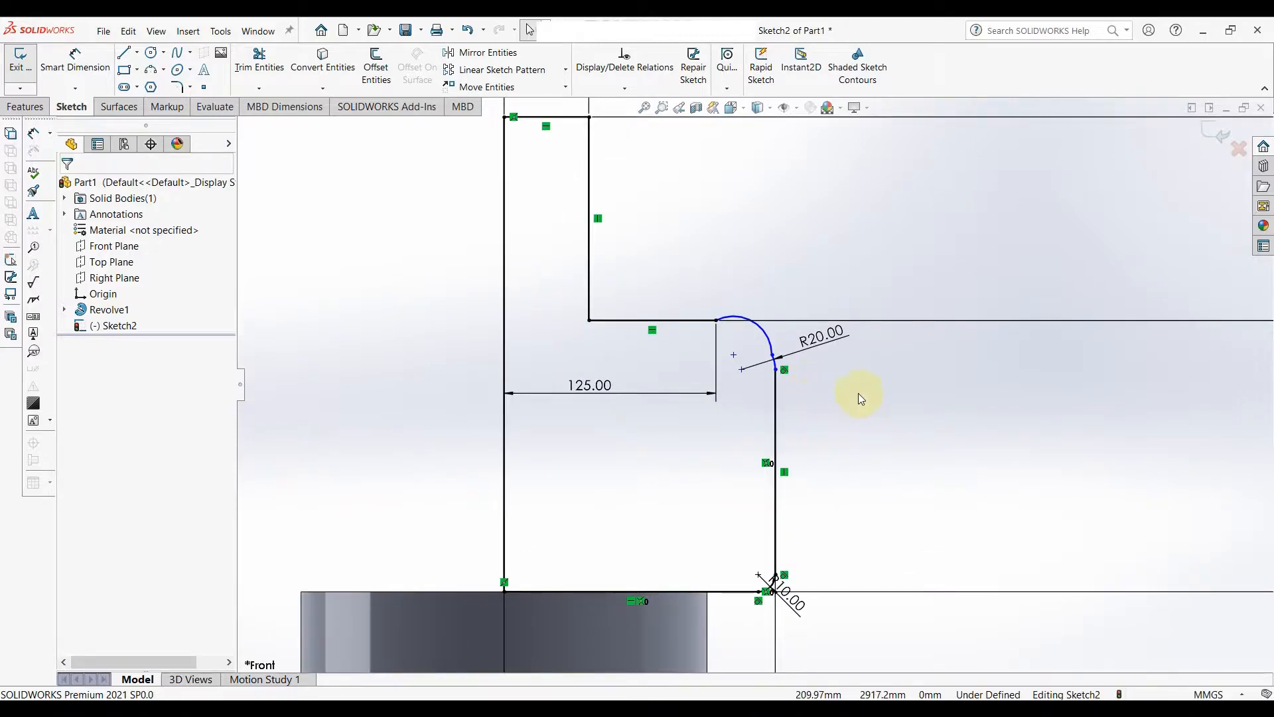
# Make the upper arc tangent to the horizontal shoulder line and adjust the position of the endpoint shared by the two arcs.
pyautogui.scroll(-3, 780, 369)
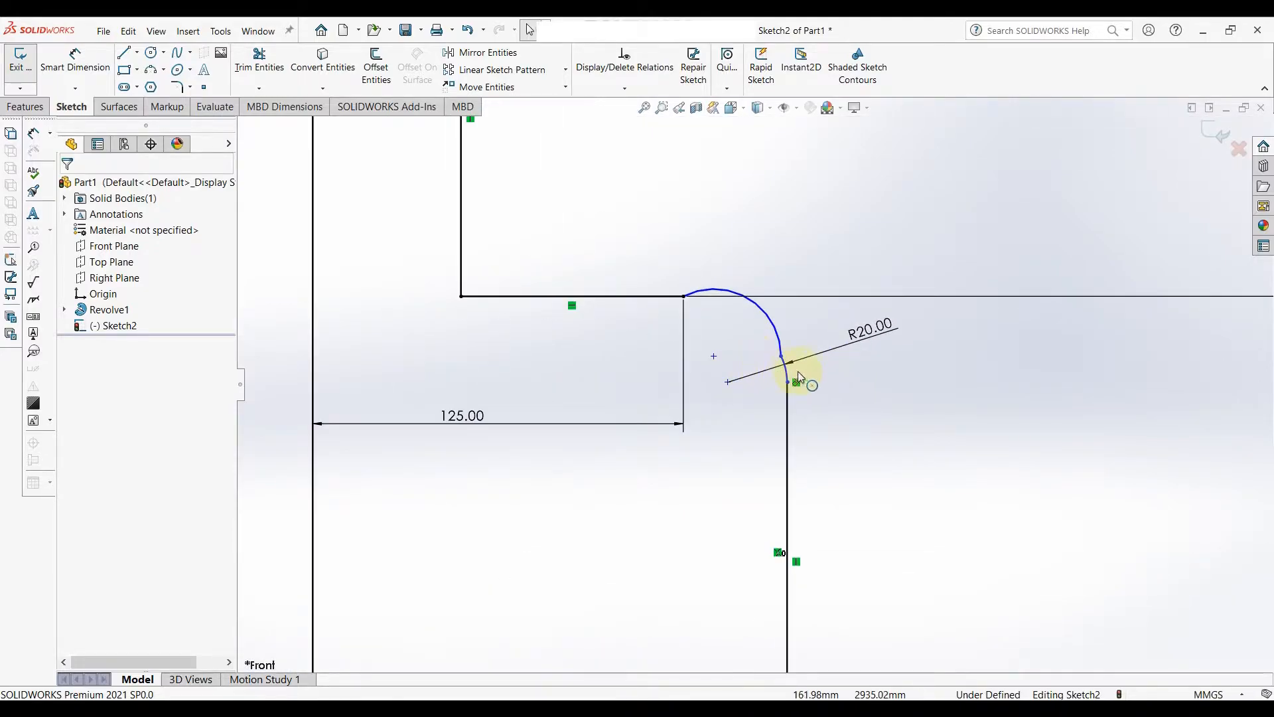
pyautogui.click(707, 289)
pyautogui.keyDown('ctrl'); pyautogui.click(647, 298); pyautogui.keyUp('ctrl')
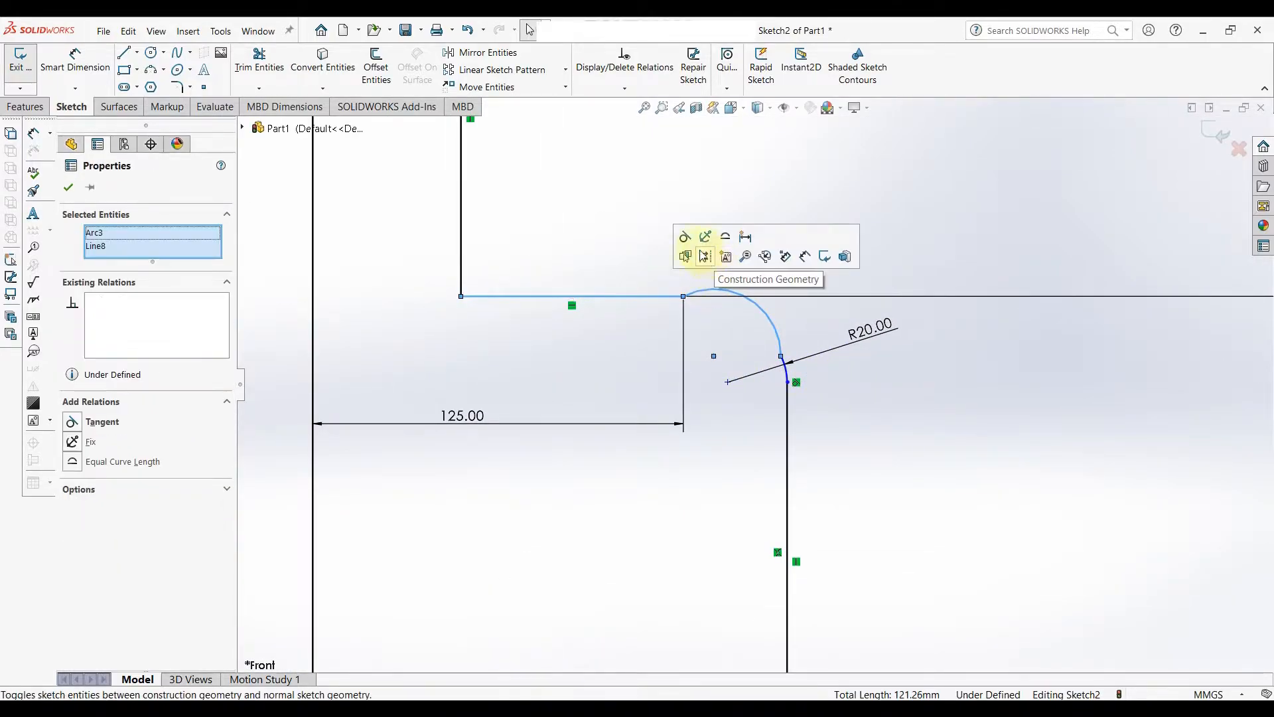
pyautogui.click(683, 240)
pyautogui.click(762, 370)
pyautogui.moveTo(751, 367); pyautogui.dragTo(781, 353)
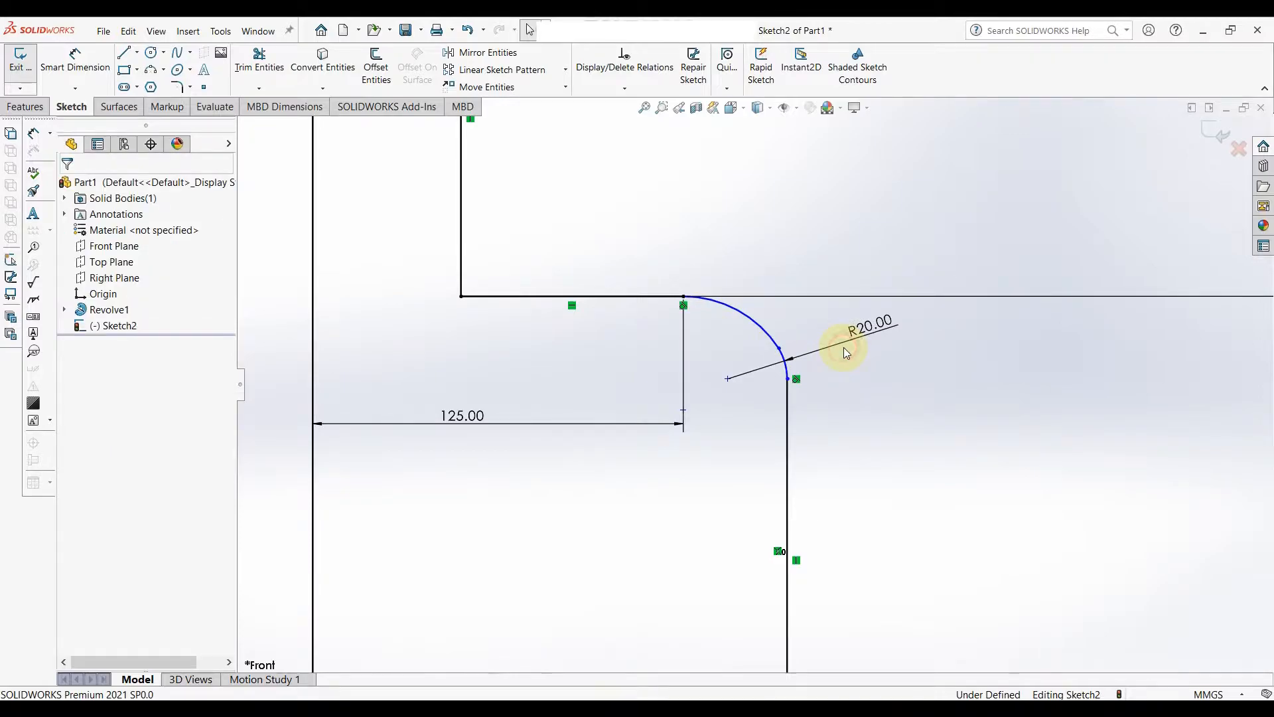
# Make the upper and lower arcs tangent to each other at their shared endpoint.
pyautogui.click(781, 353)
pyautogui.keyDown('ctrl'); pyautogui.click(763, 334); pyautogui.keyUp('ctrl')
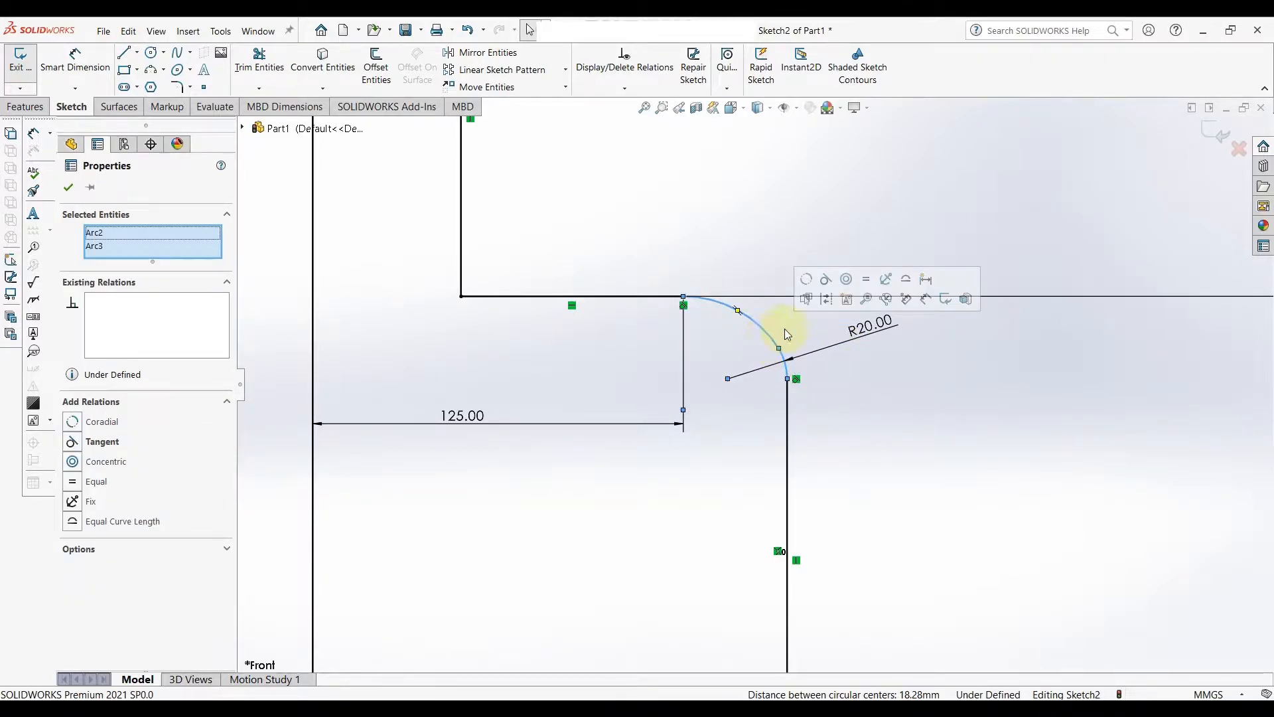
pyautogui.click(820, 275)
pyautogui.click(854, 426)
pyautogui.scroll(1, 770, 339)
pyautogui.scroll(-2, 763, 332)
# Dimension the vertical distance from the horizontal shoulder line to the midpoint of the lower arc as 20 mm.
pyautogui.moveTo(887, 471); pyautogui.dragTo(895, 424, button='right')
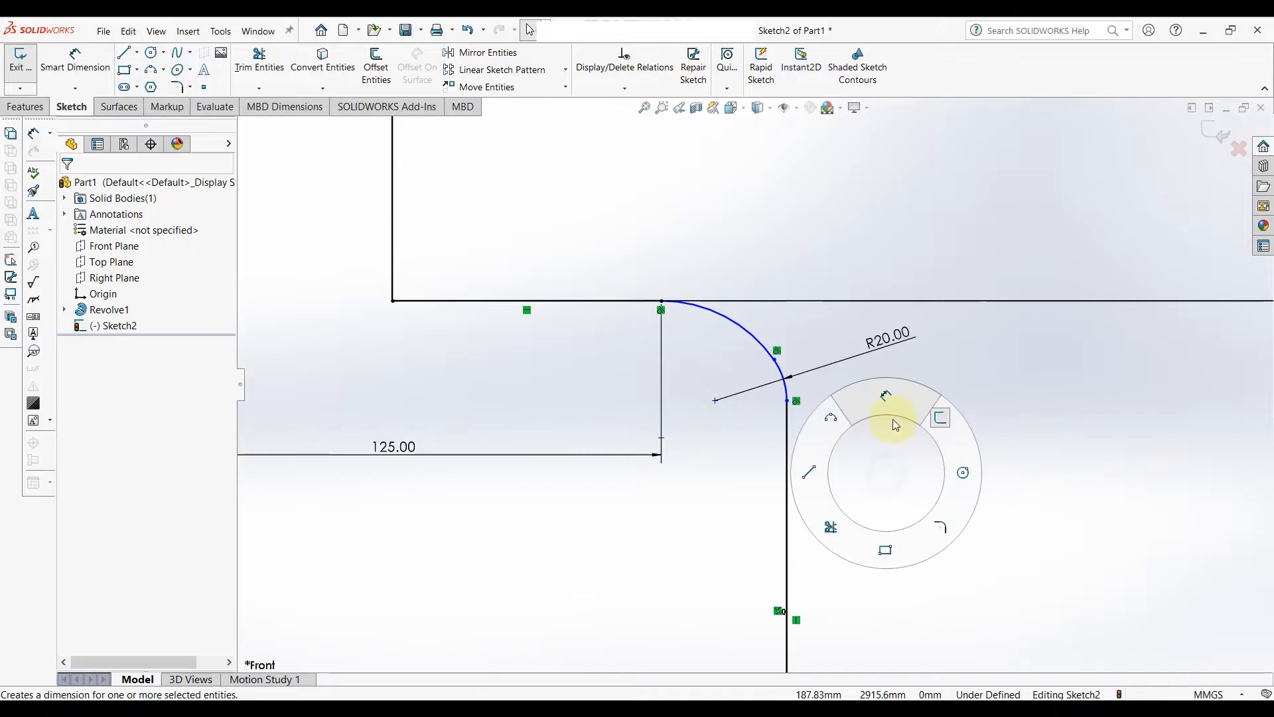
pyautogui.click(835, 307)
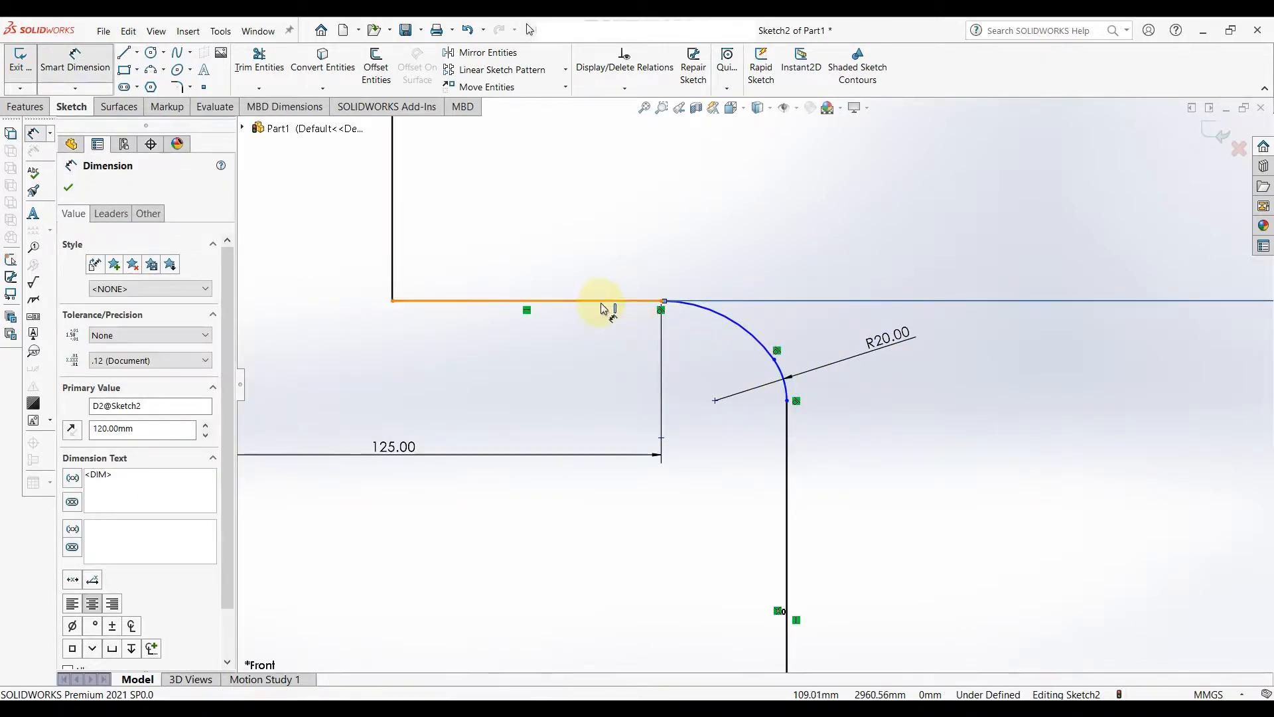
pyautogui.click(782, 378)
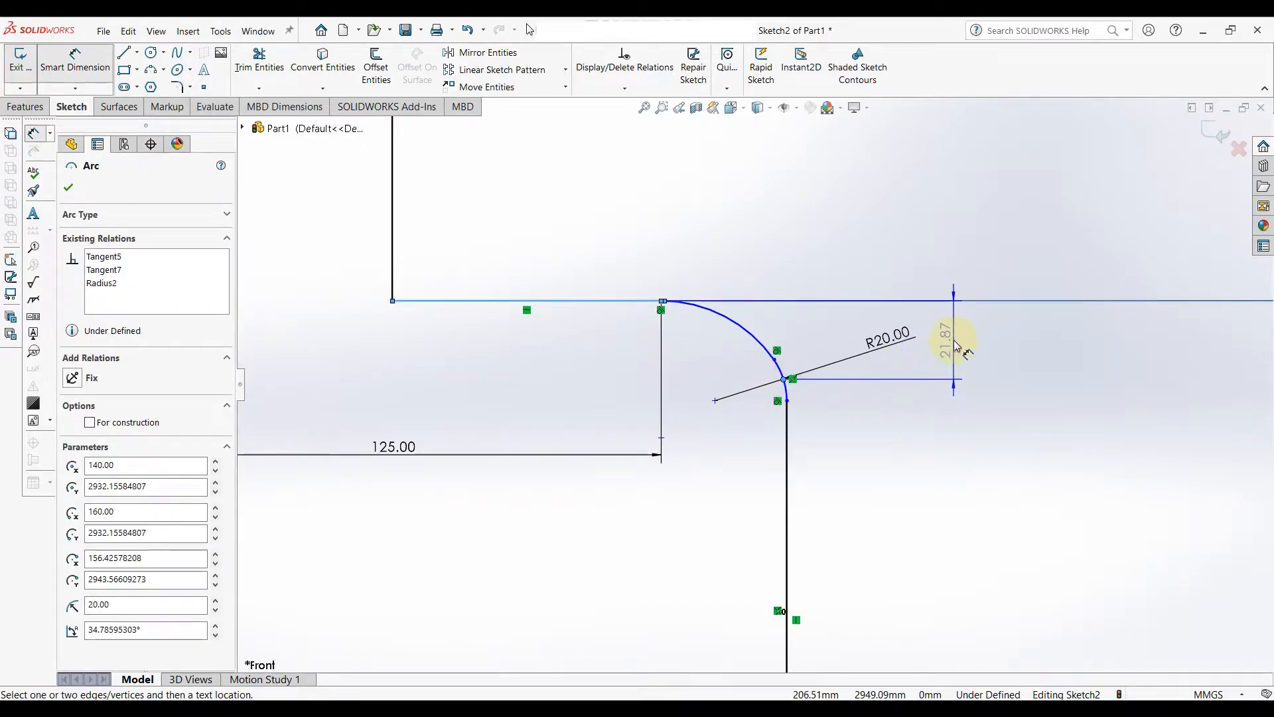
pyautogui.click(956, 345)
pyautogui.write('20')
pyautogui.press('Return')
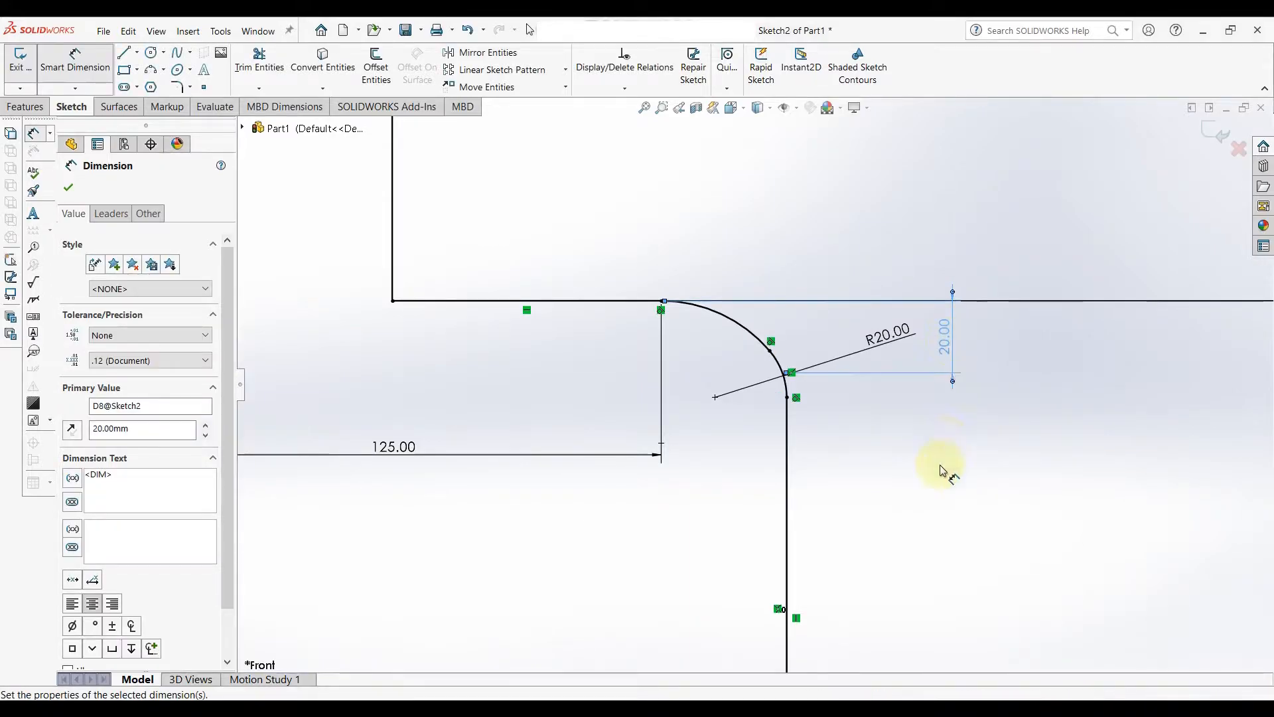
# Revolve the stepped profile 360 degrees about the vertical centerline, merged with the tube.
pyautogui.scroll(5, 955, 328)
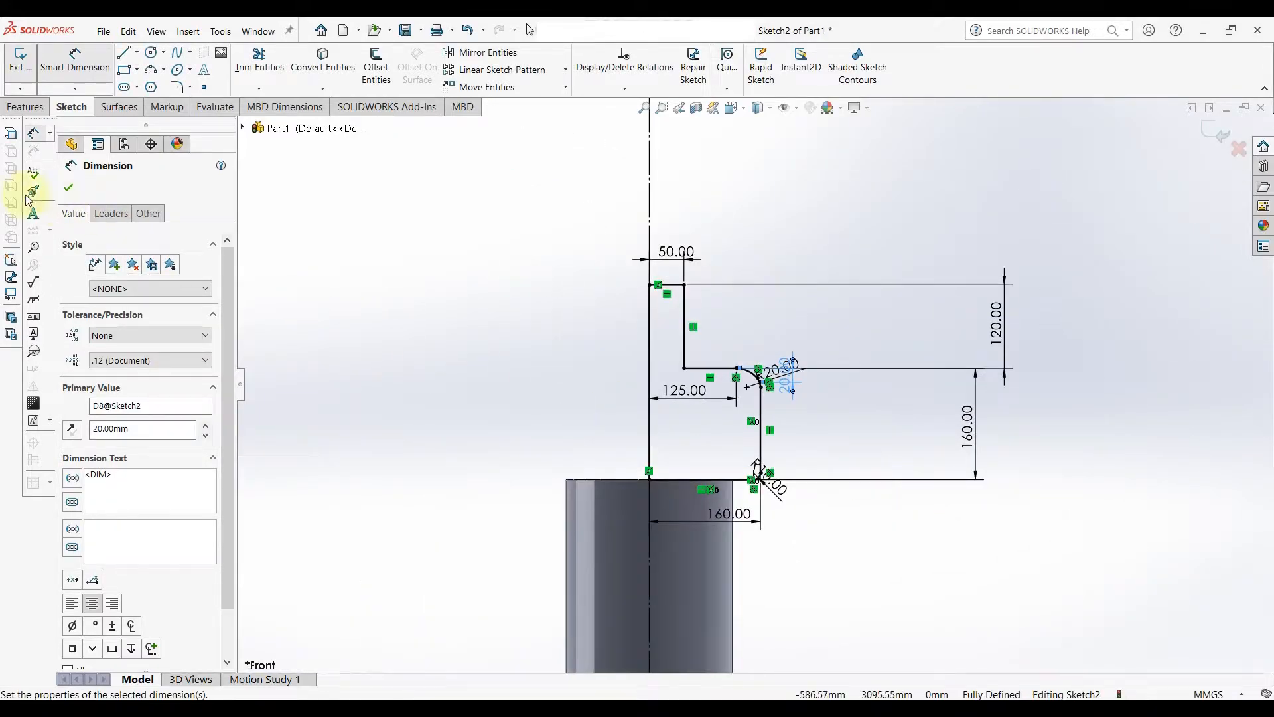
pyautogui.click(72, 188)
pyautogui.click(26, 106)
pyautogui.click(83, 75)
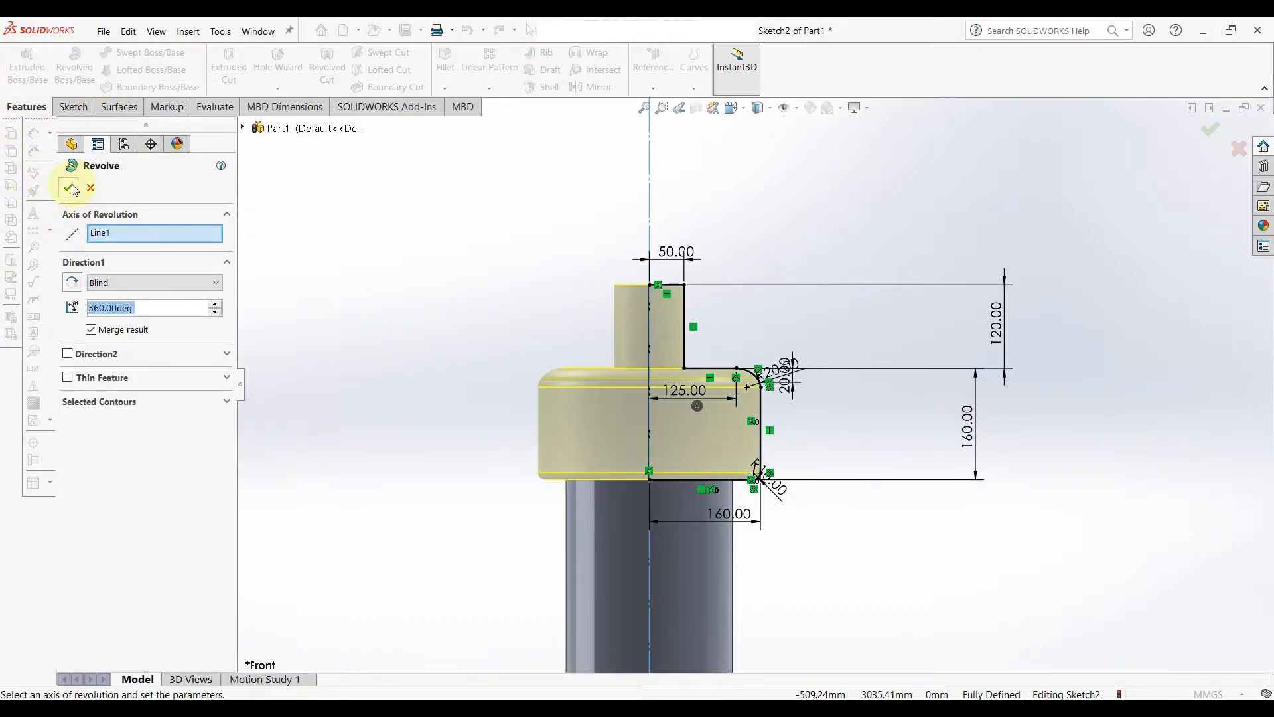
pyautogui.click(69, 188)
# Start a sketch on the flat ring-shaped shoulder face around the upper pin and view it straight on.
pyautogui.moveTo(878, 343); pyautogui.dragTo(876, 380, button='middle')
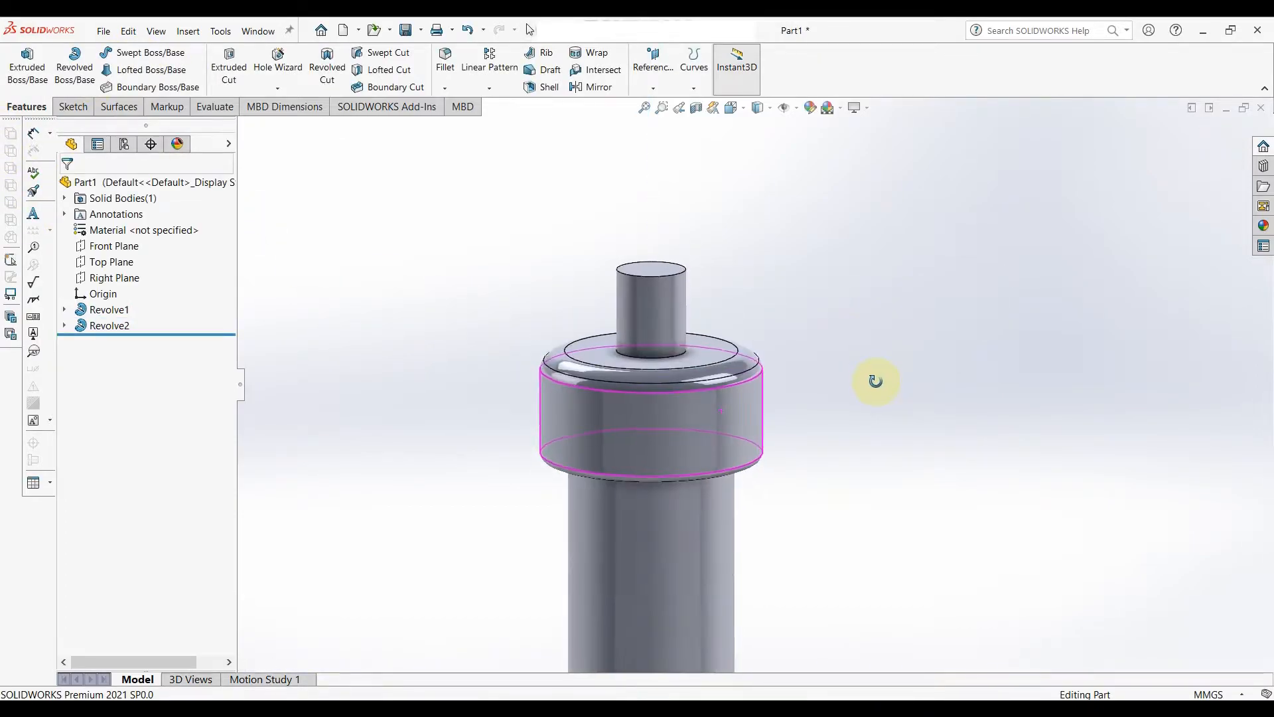
pyautogui.moveTo(915, 337); pyautogui.dragTo(783, 380, button='middle')
pyautogui.click(730, 368)
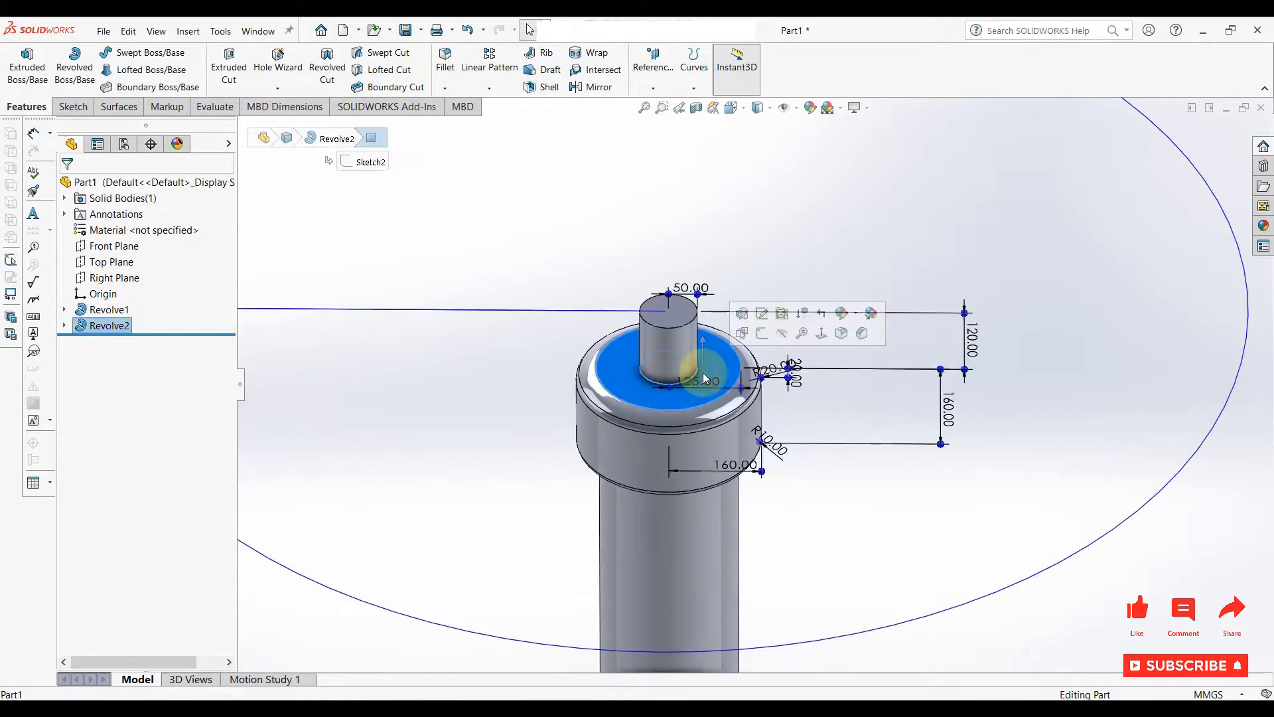
pyautogui.click(765, 329)
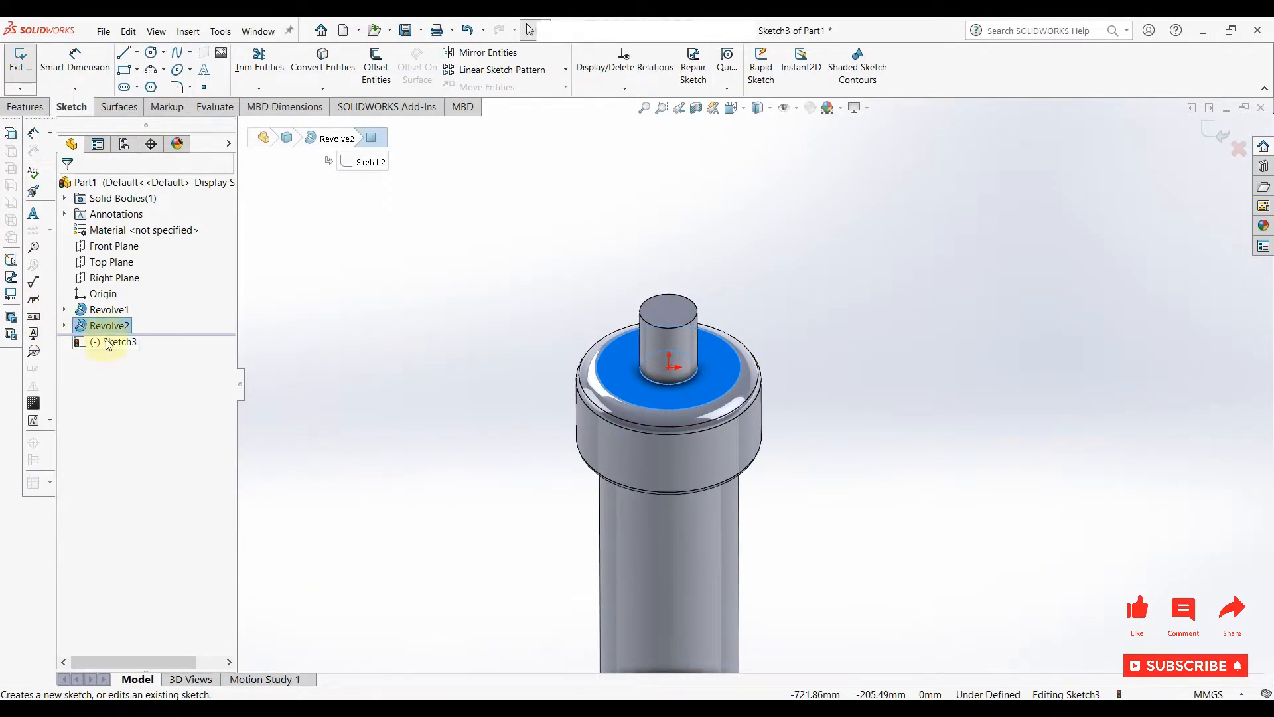
pyautogui.click(106, 342)
pyautogui.click(157, 323)
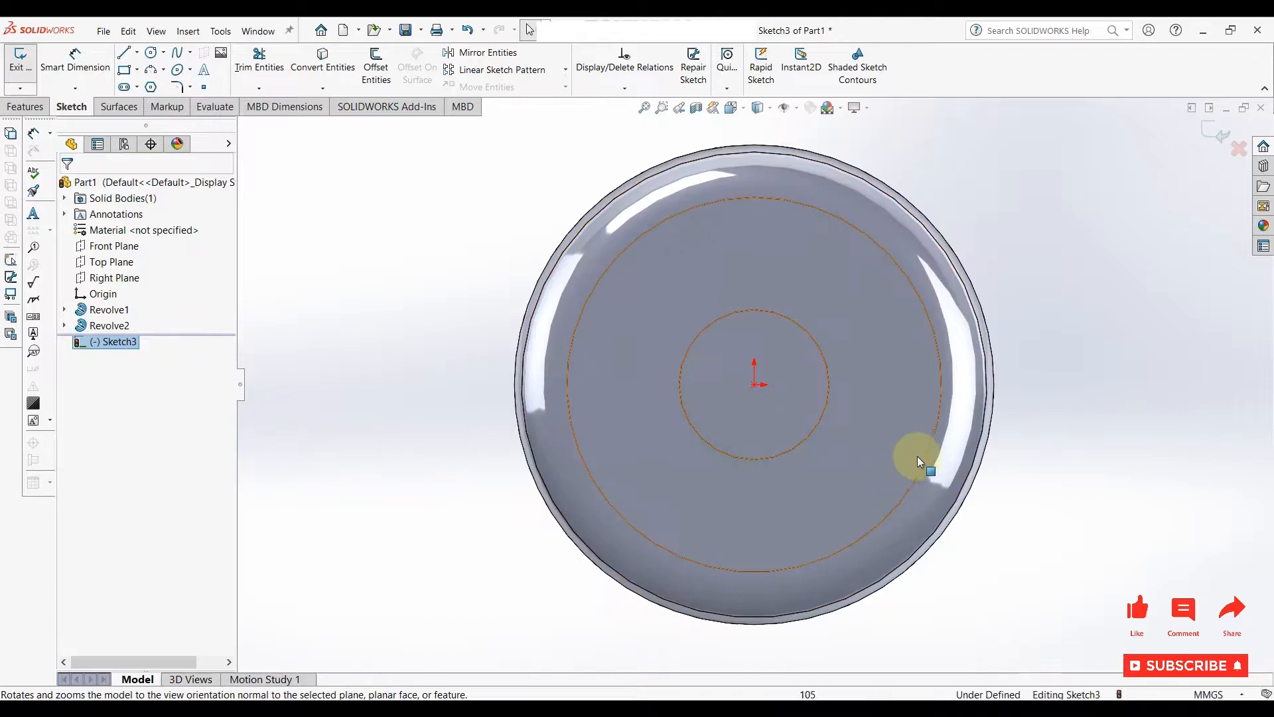
# Sketch a circle about 33 mm in diameter just outside the flange's outer rim, nearly level with the origin.
pyautogui.moveTo(1008, 387); pyautogui.dragTo(1078, 388, button='right')
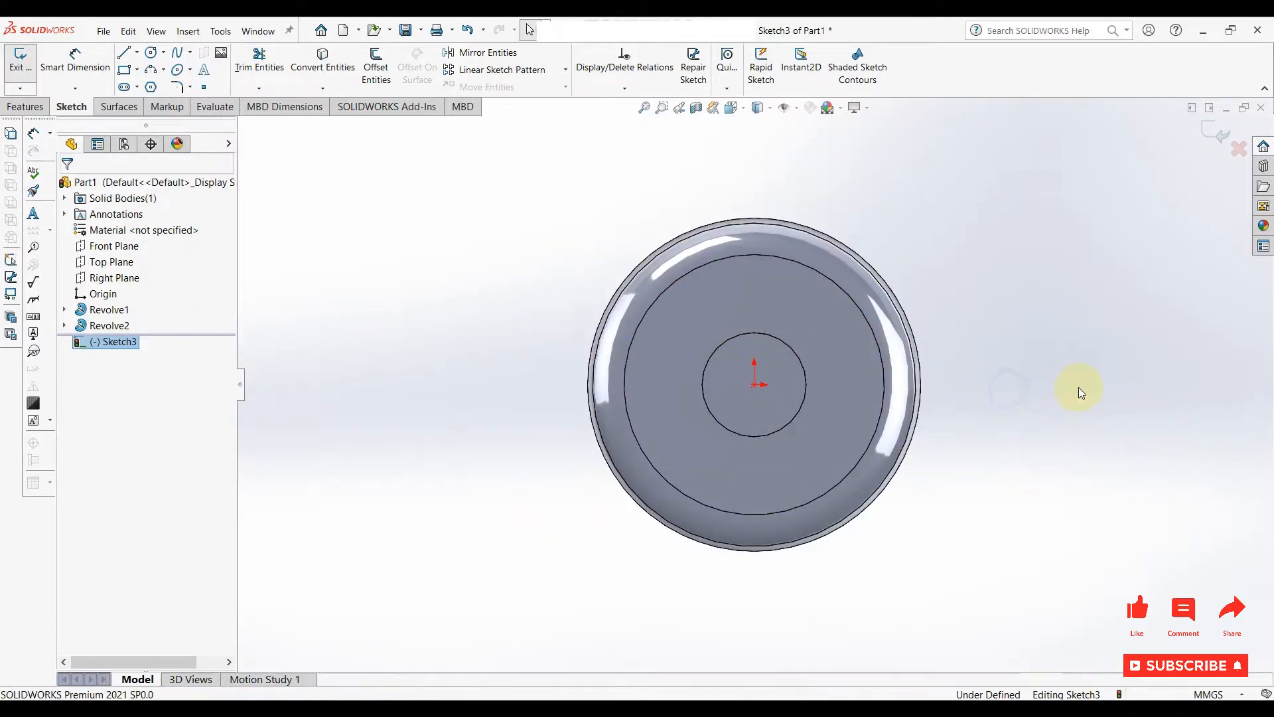
pyautogui.click(941, 377)
pyautogui.click(959, 379)
pyautogui.rightClick(958, 378)
# Dimension the small circle's diameter to 30 mm.
pyautogui.moveTo(995, 400); pyautogui.dragTo(1029, 305, button='right')
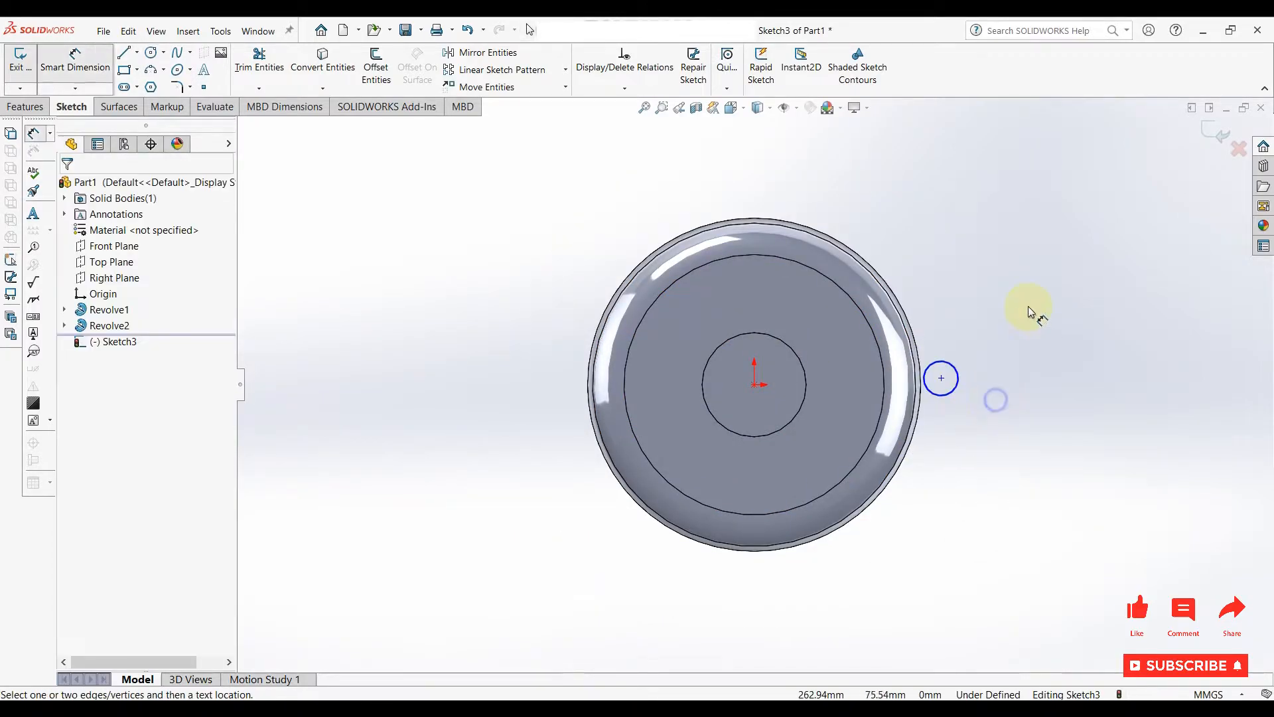
pyautogui.click(958, 376)
pyautogui.click(982, 334)
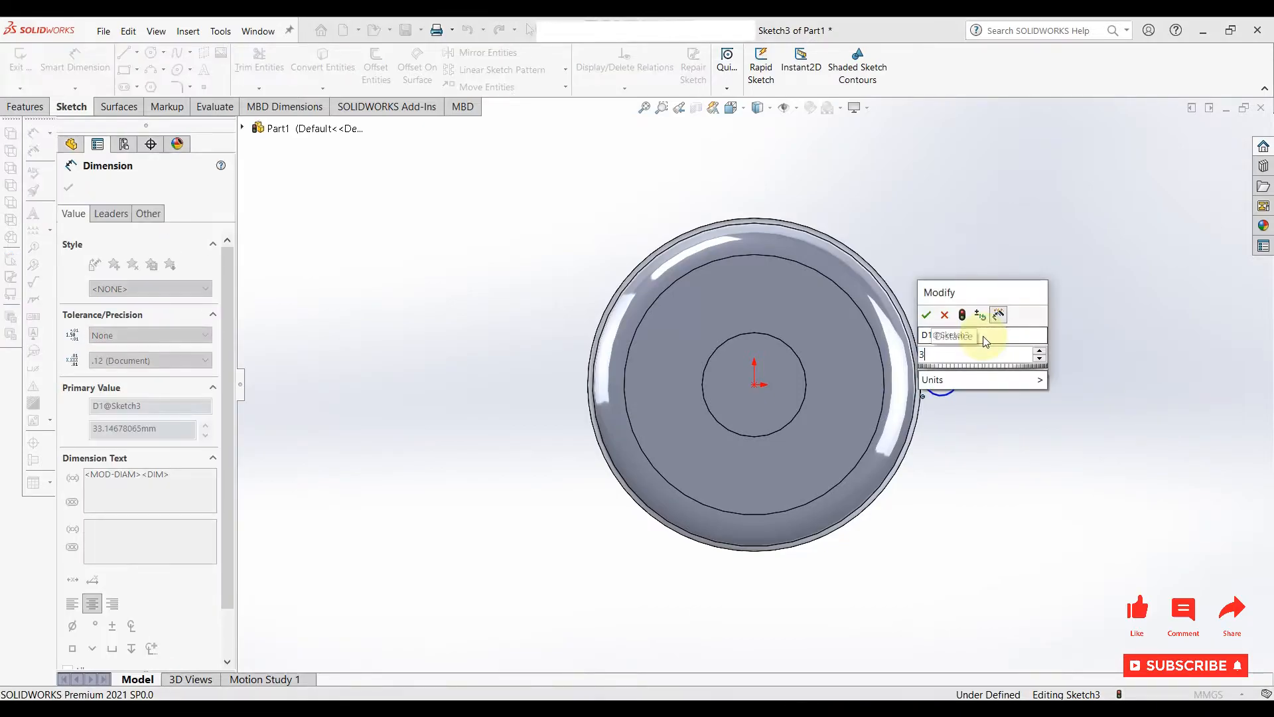
pyautogui.write('30')
pyautogui.press('Return')
# Dimension the horizontal distance from the origin to the small circle's center as 160 mm.
pyautogui.click(754, 384)
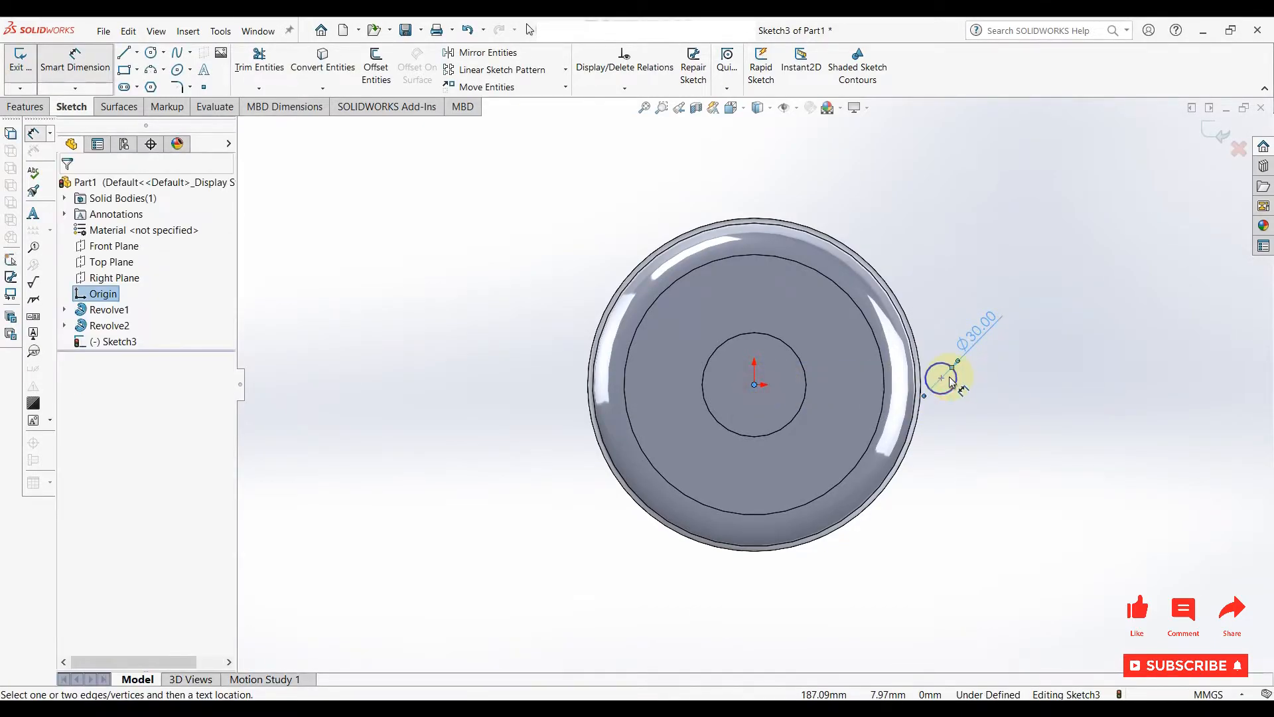
pyautogui.click(941, 378)
pyautogui.click(913, 493)
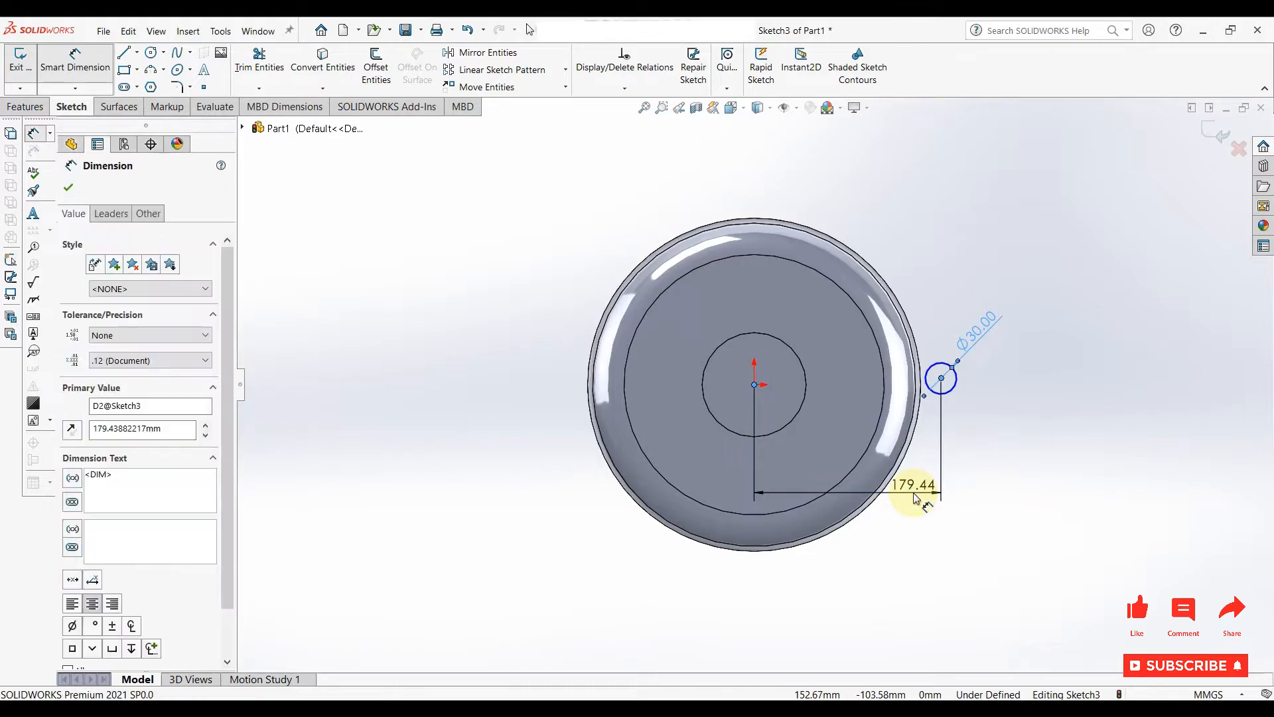
pyautogui.write('160')
pyautogui.press('Return')
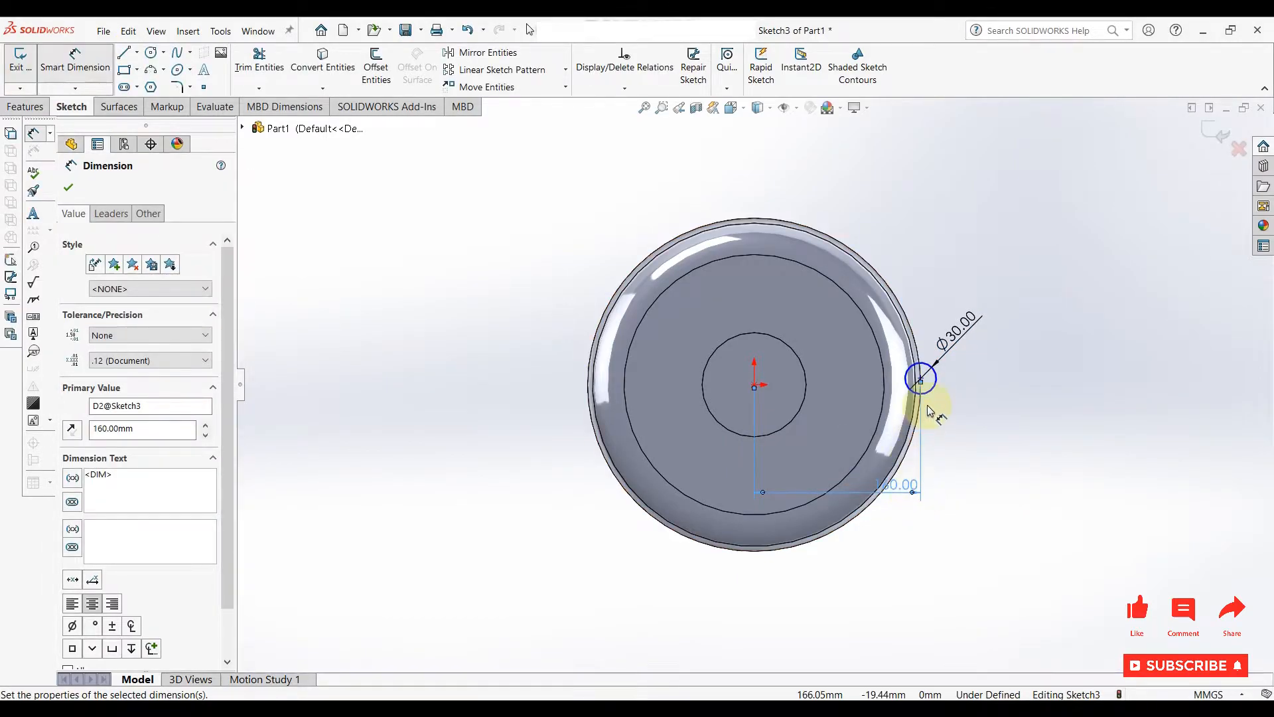
# Sketch a line from the origin to the small circle's center.
pyautogui.scroll(-2, 1062, 417)
pyautogui.press('l')
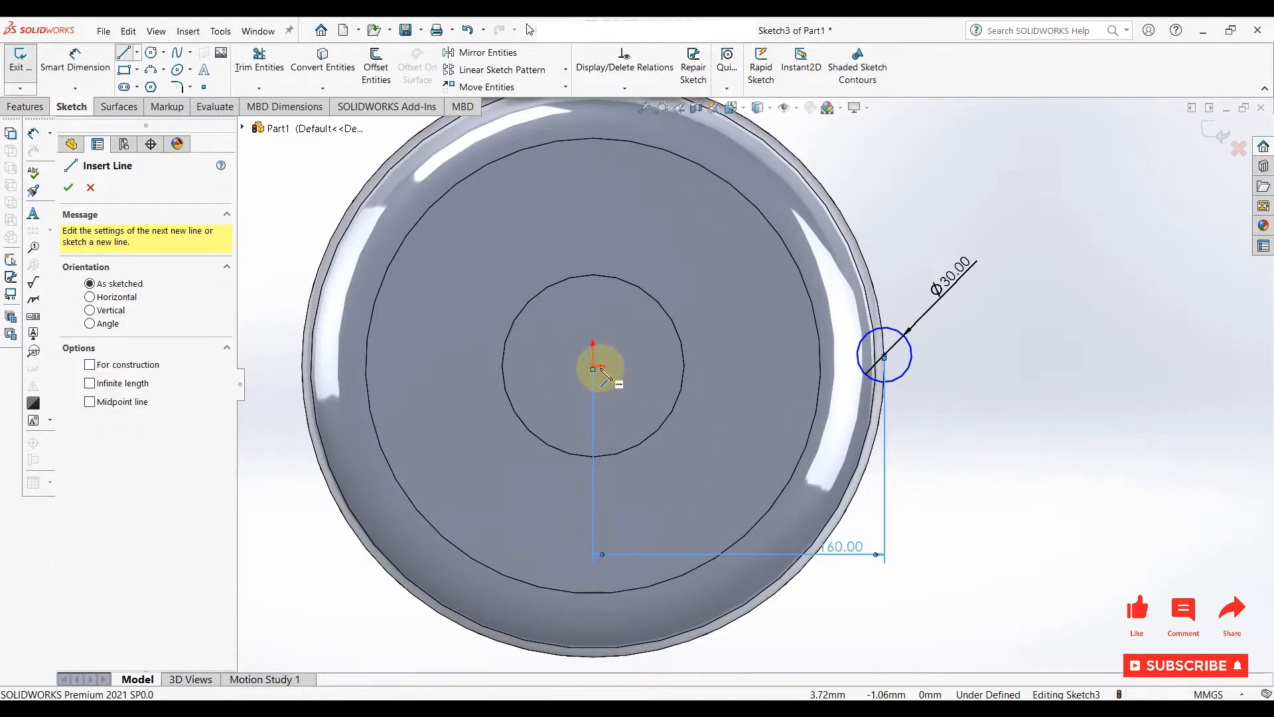
pyautogui.click(592, 366)
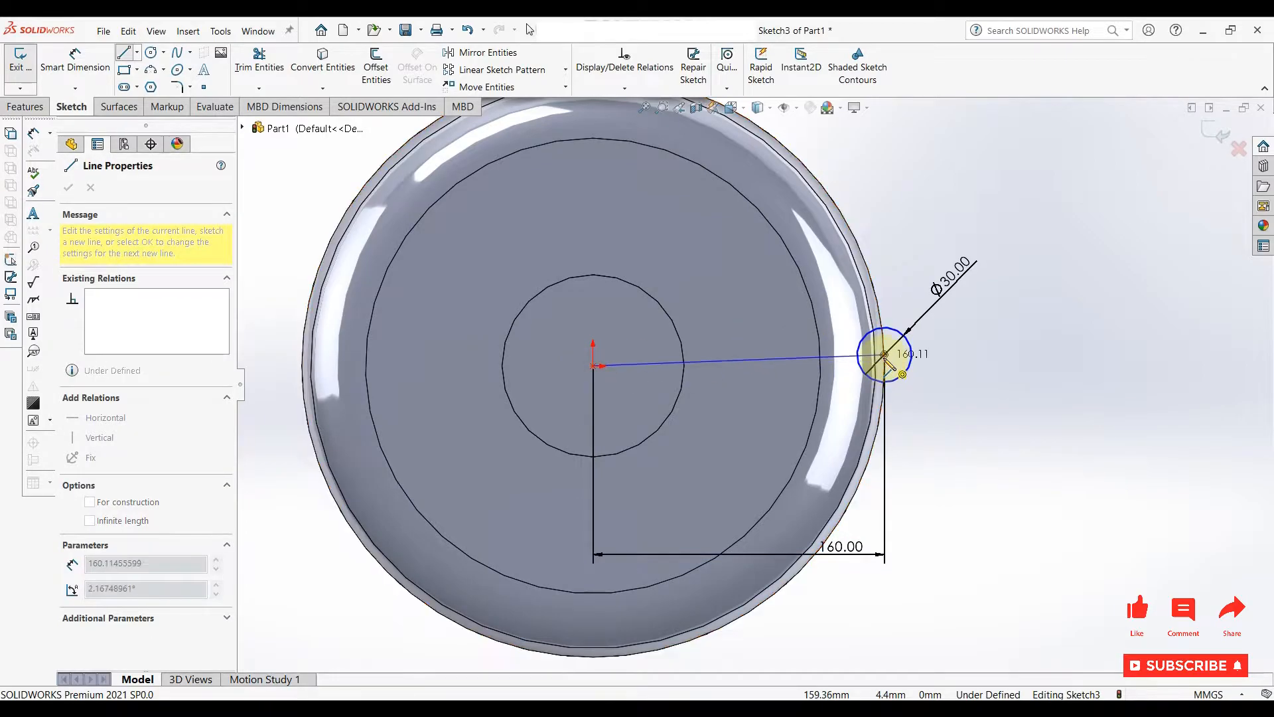
pyautogui.click(884, 355)
pyautogui.rightClick(885, 357)
pyautogui.click(912, 364)
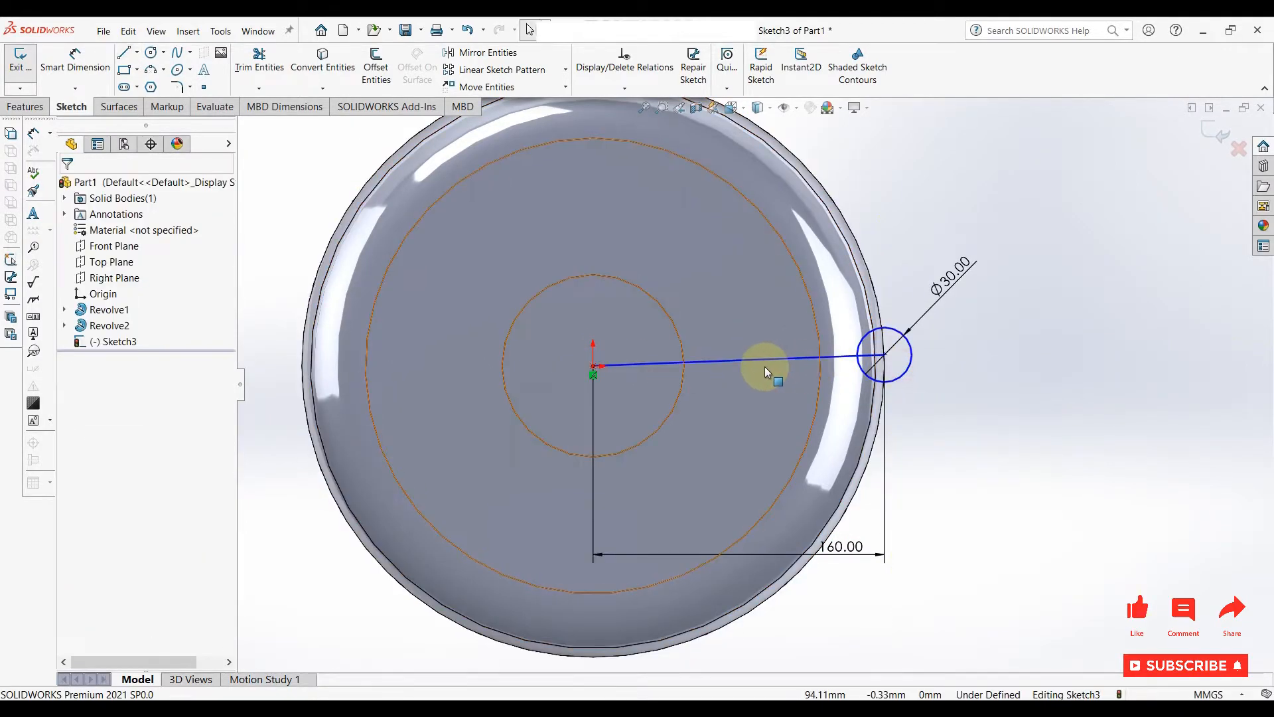
# Try a Vertical relation on the line between the origin and the circle's center, and delete that line.
pyautogui.click(768, 361)
pyautogui.click(832, 328)
pyautogui.click(958, 443)
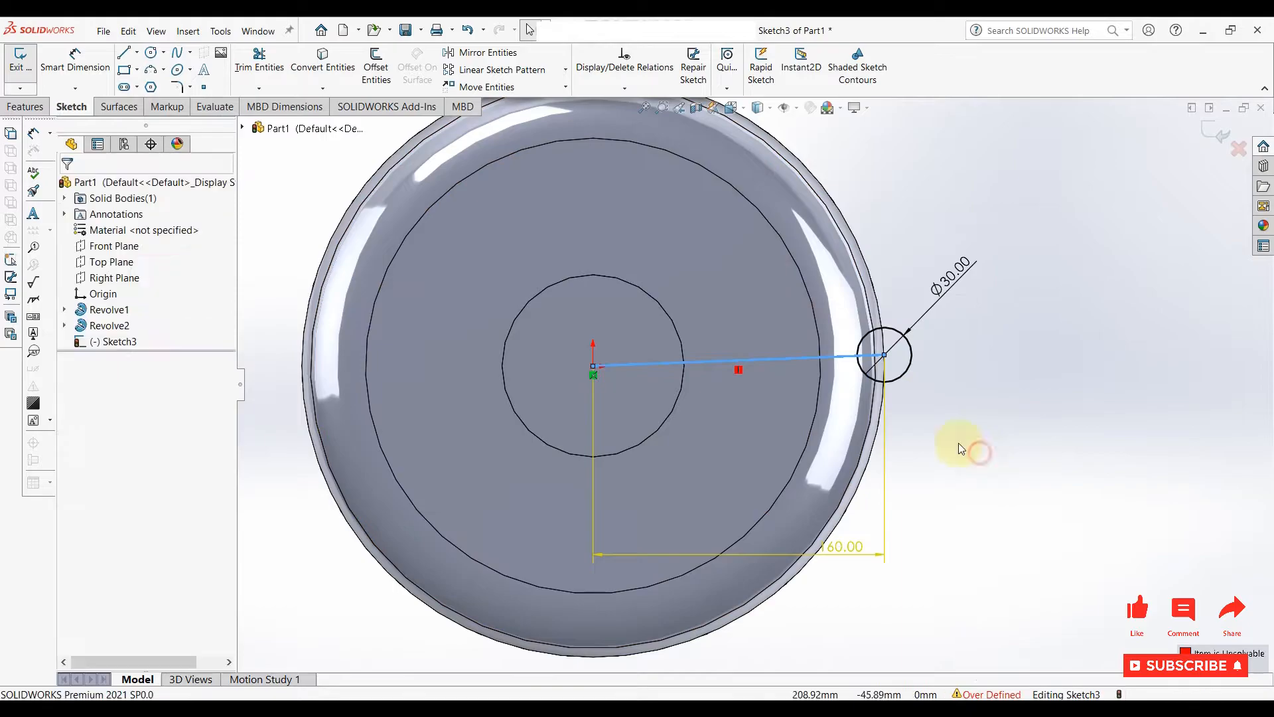
pyautogui.rightClick(796, 360)
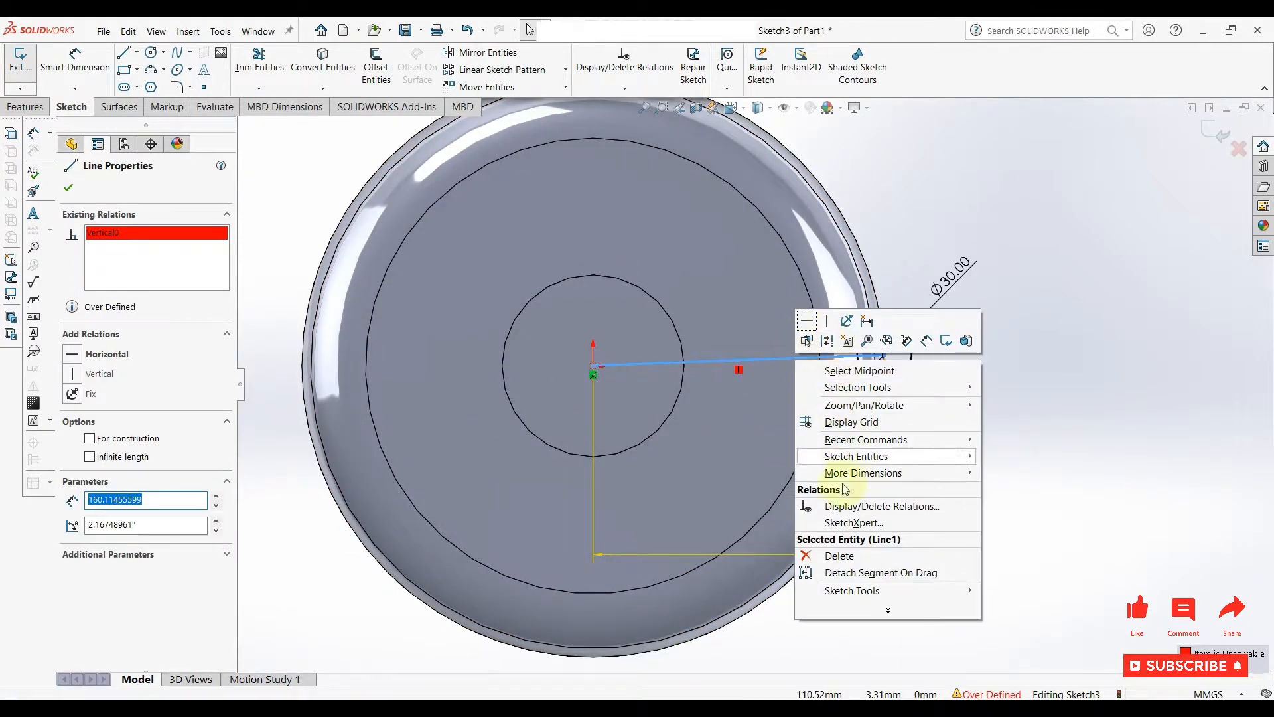
pyautogui.click(839, 556)
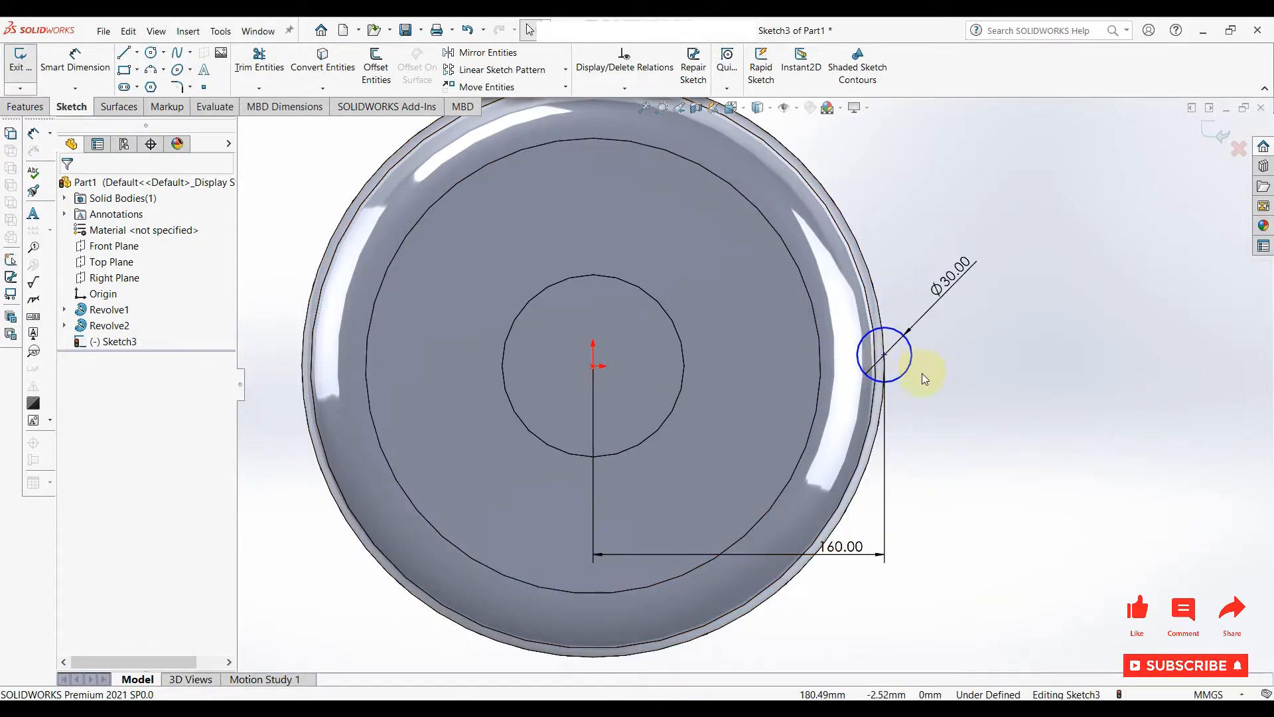
# Align the small circle's center horizontally with the origin using a Horizontal relation.
pyautogui.click(884, 357)
pyautogui.keyDown('ctrl'); pyautogui.click(592, 366); pyautogui.keyUp('ctrl')
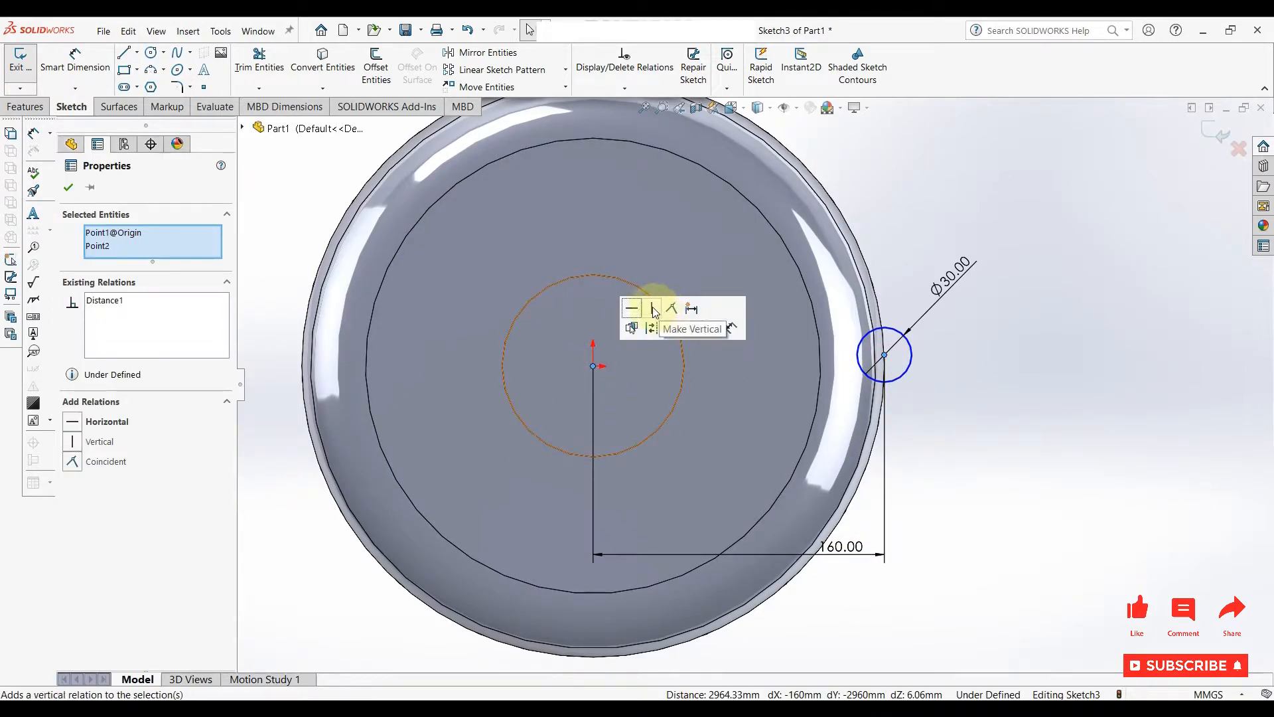
pyautogui.click(631, 308)
pyautogui.click(1069, 433)
pyautogui.scroll(2, 680, 443)
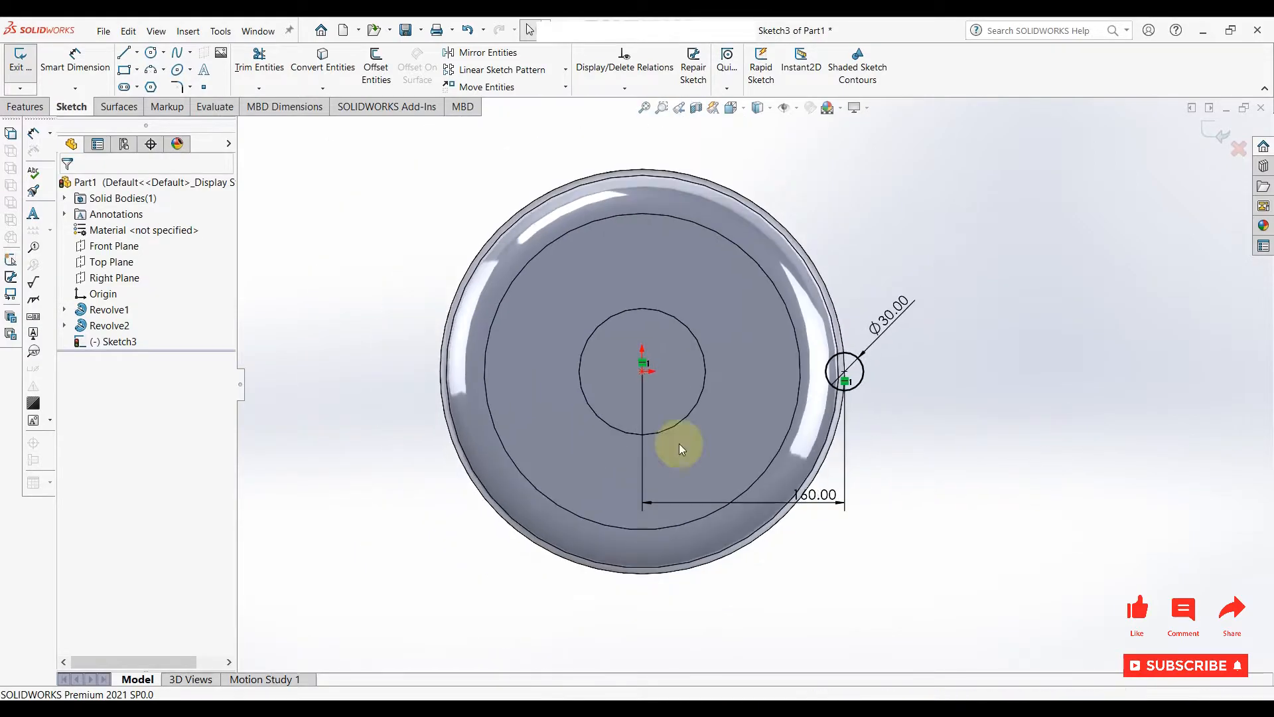
# Create a circular sketch pattern of the 30 mm circle about the origin with 16 equally spaced instances over 360 degrees.
pyautogui.click(565, 70)
pyautogui.click(552, 106)
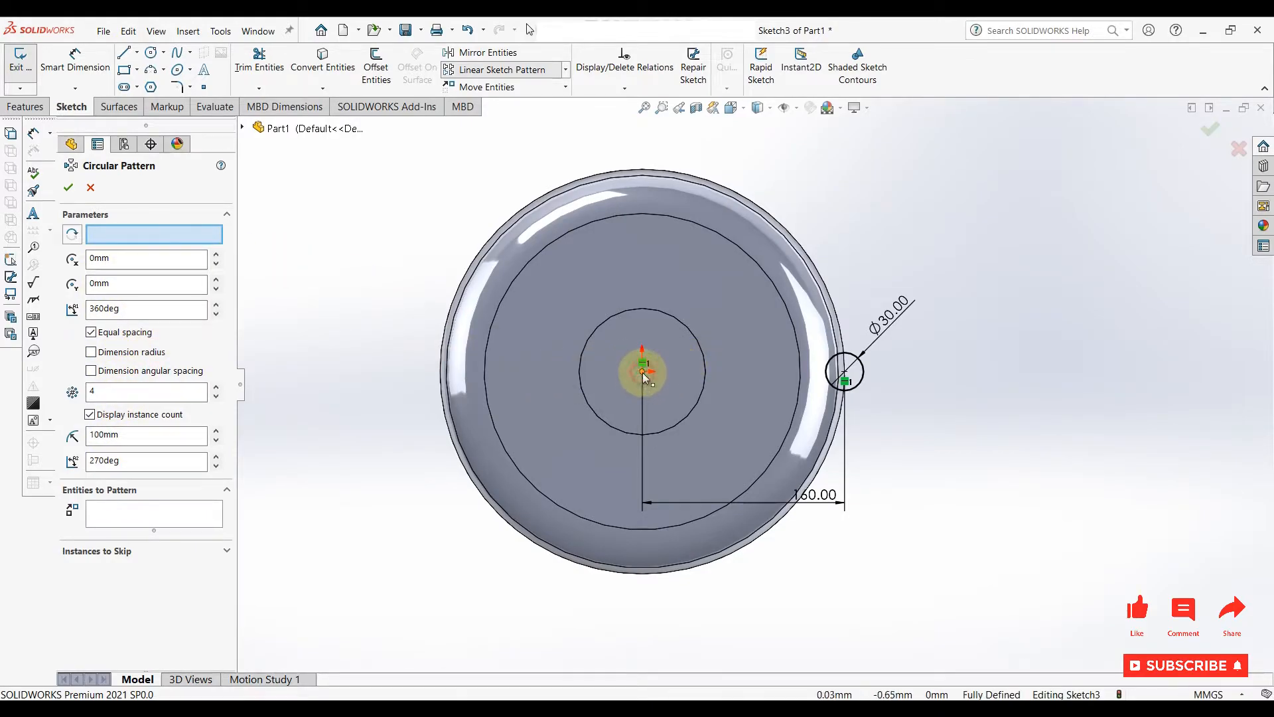
pyautogui.click(203, 512)
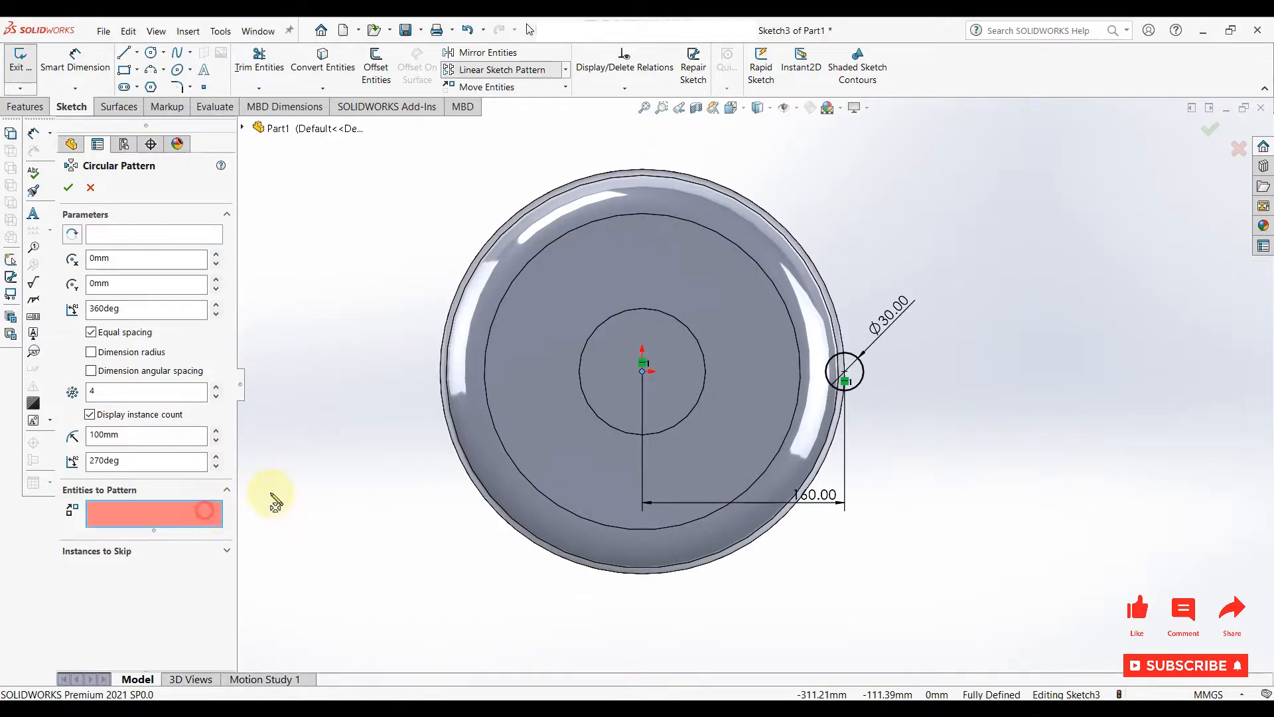
pyautogui.click(870, 370)
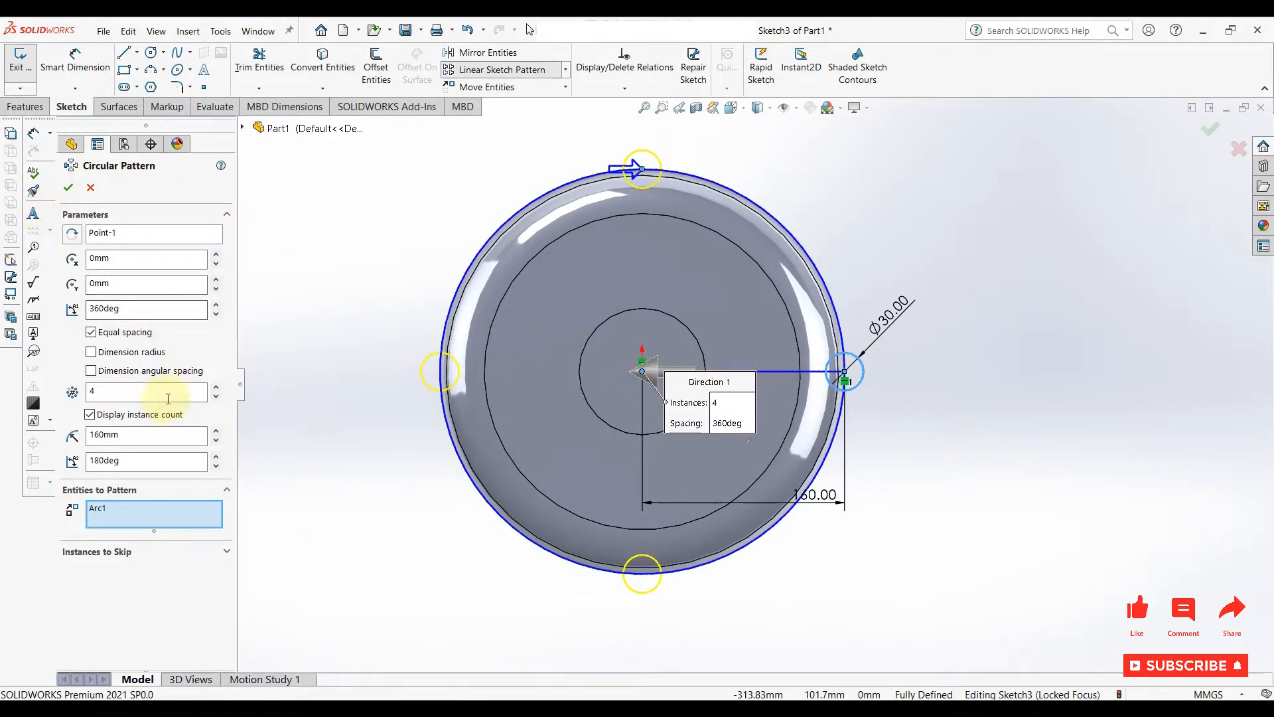
pyautogui.moveTo(216, 385); pyautogui.dragTo(216, 385)
pyautogui.click(216, 386)
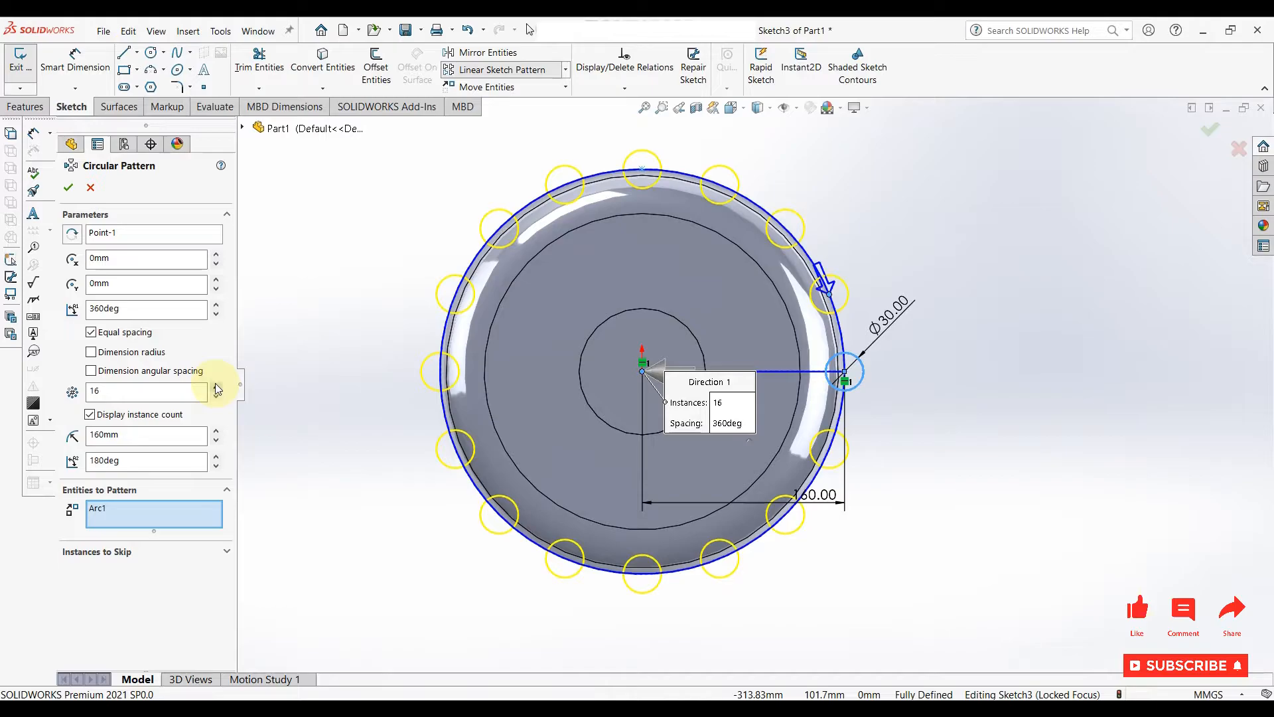
pyautogui.click(68, 188)
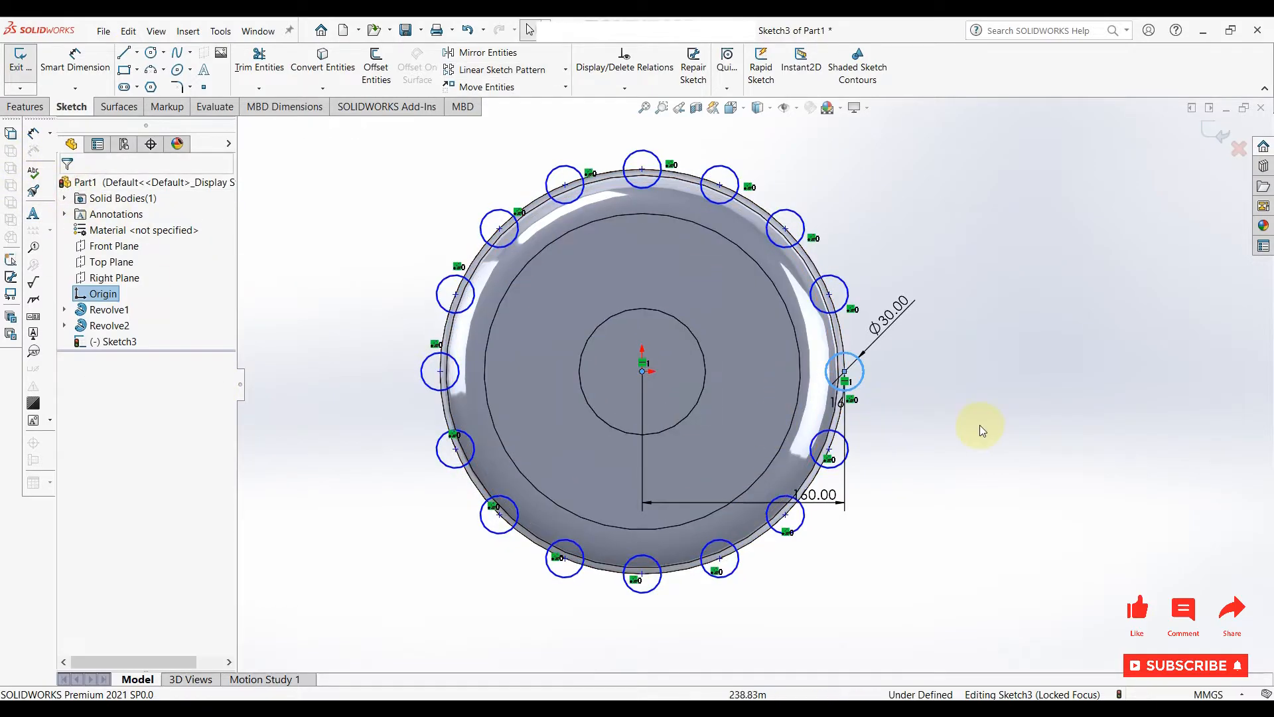
pyautogui.rightClick(435, 344)
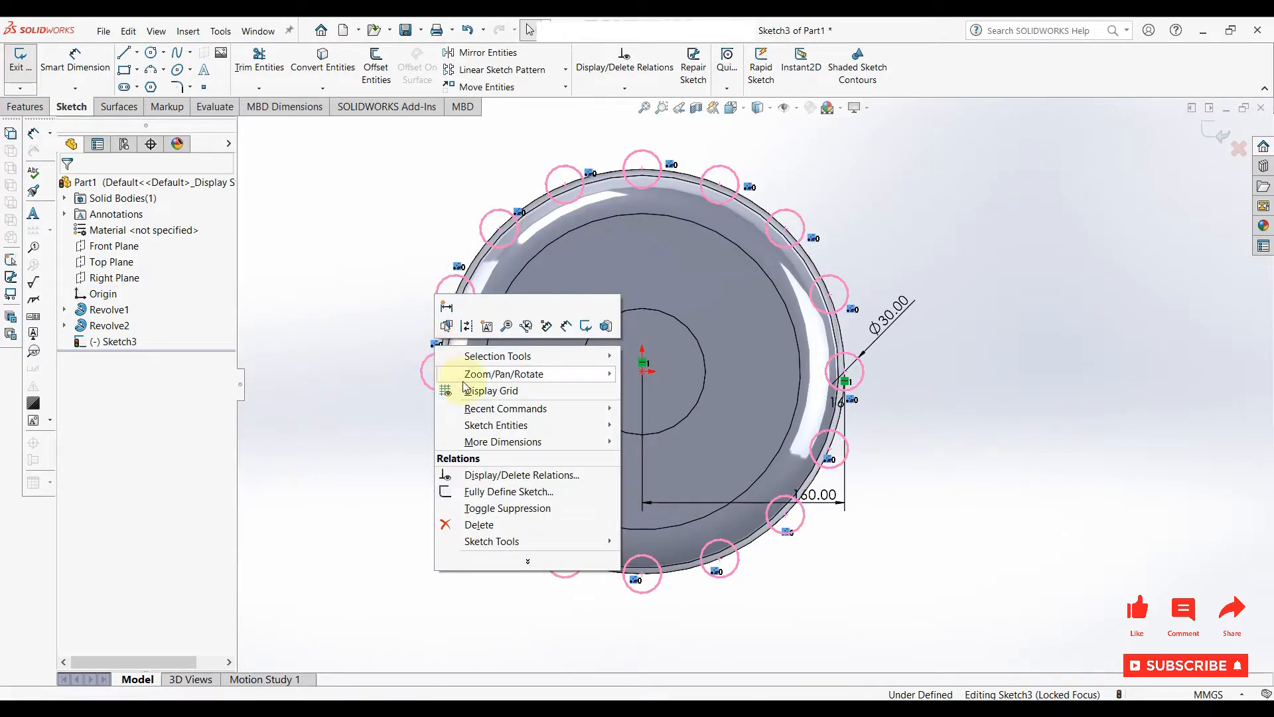
pyautogui.click(361, 448)
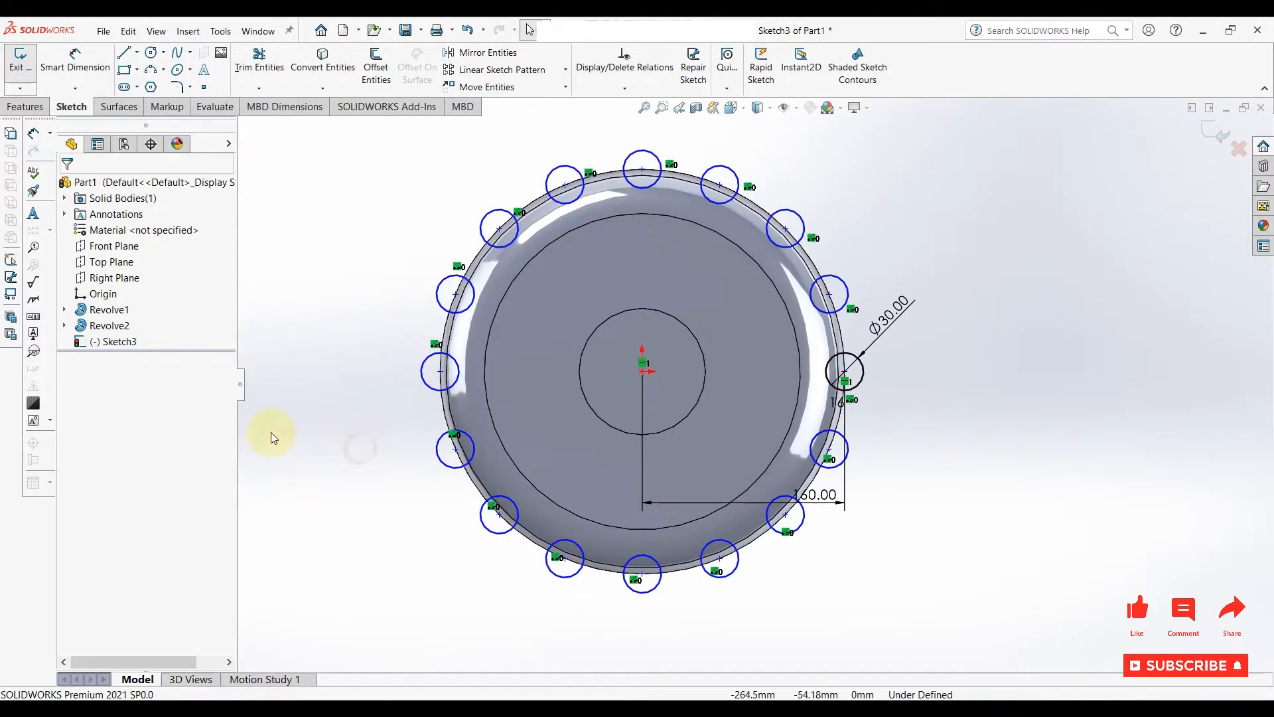
# Set the circular sketch pattern around the cap's rim to 18 instances.
pyautogui.doubleClick(836, 402)
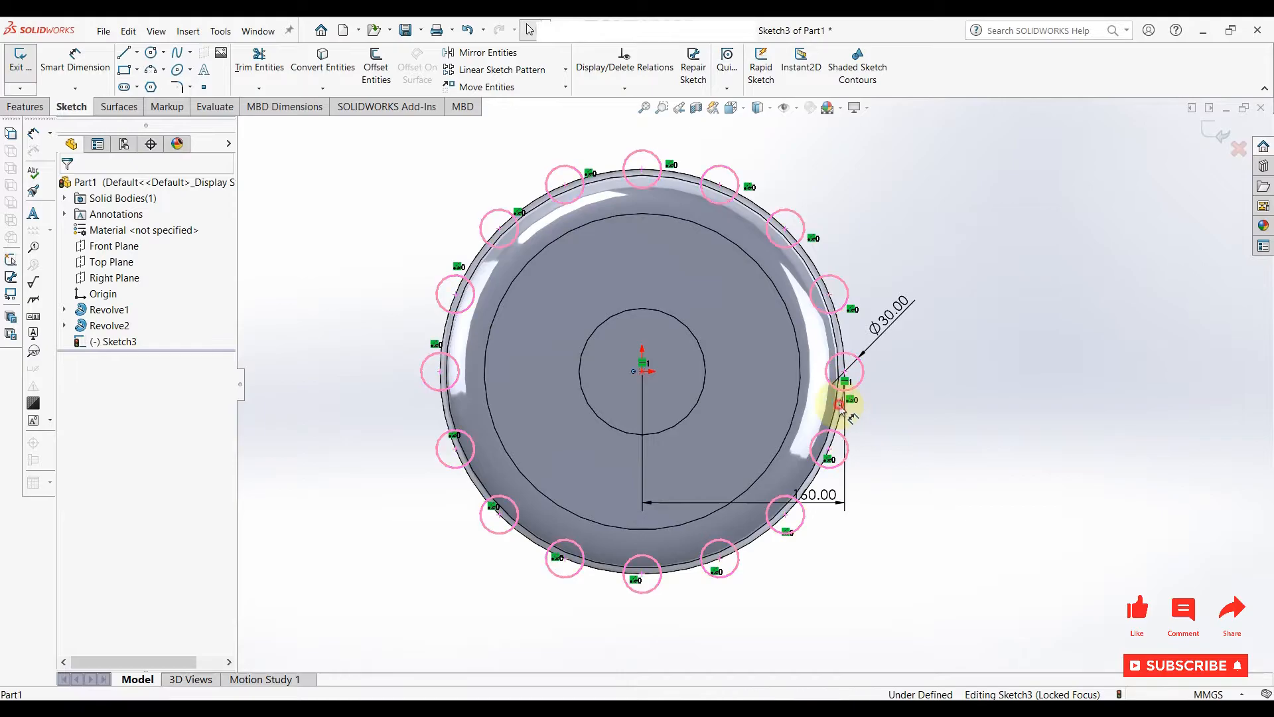
pyautogui.write('18')
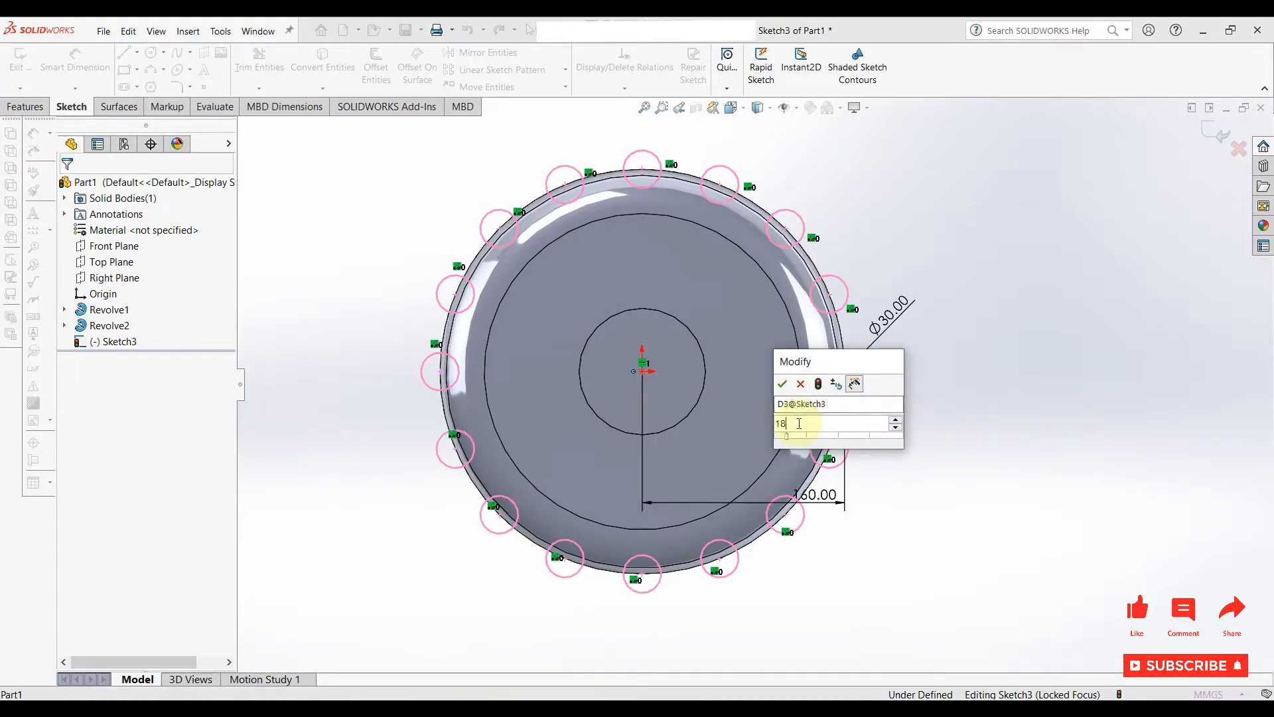
pyautogui.press('Return')
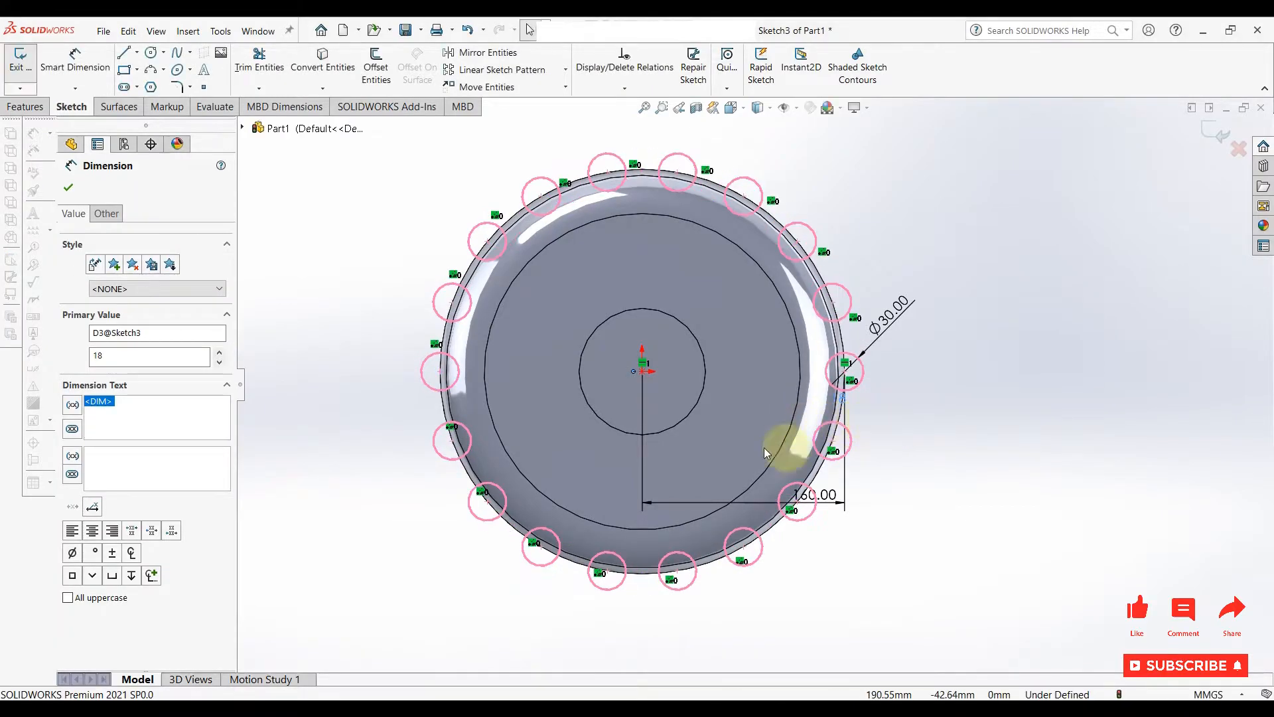
pyautogui.click(69, 190)
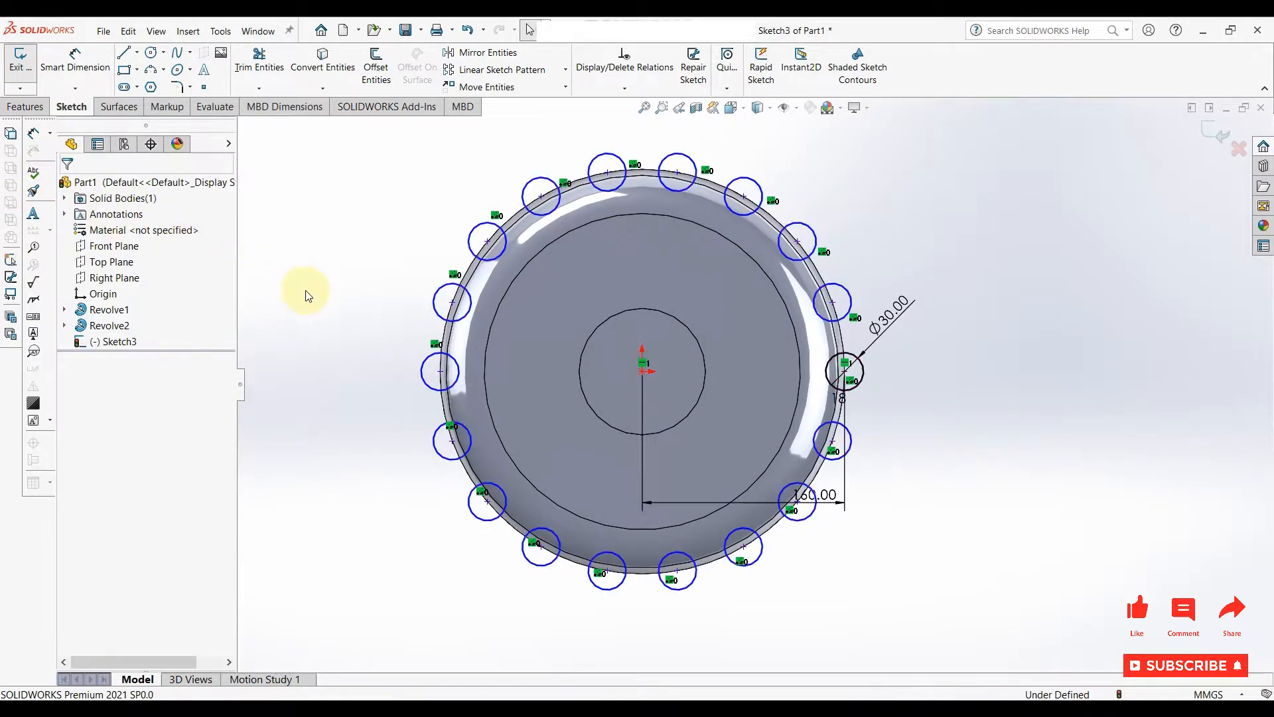
# Cut-extrude the patterned rim circles with the Through All end condition.
pyautogui.click(25, 107)
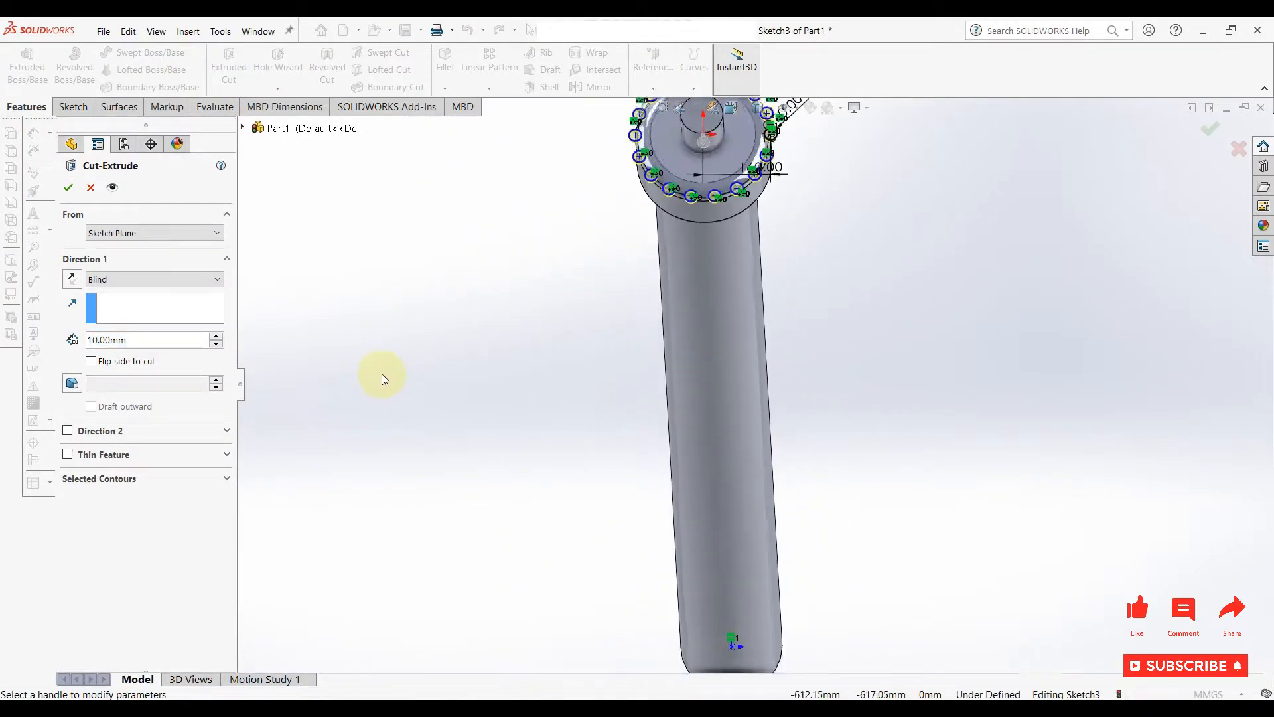
pyautogui.click(151, 281)
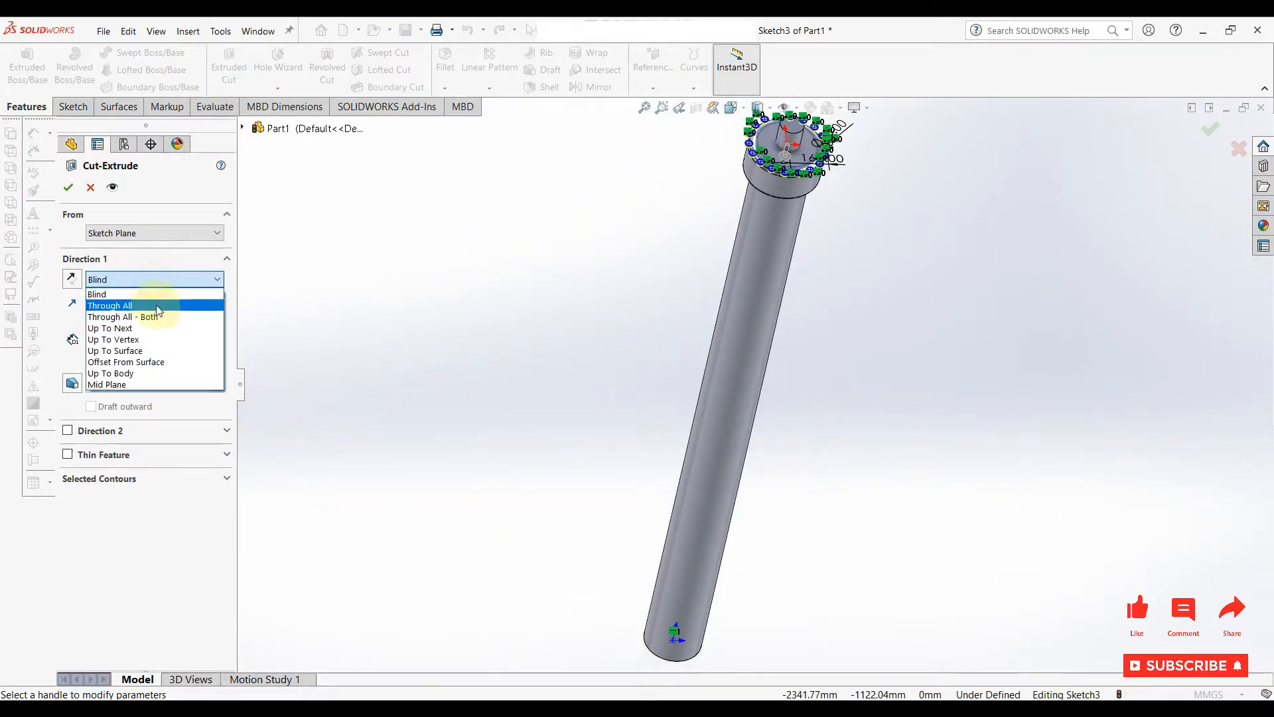
pyautogui.click(152, 308)
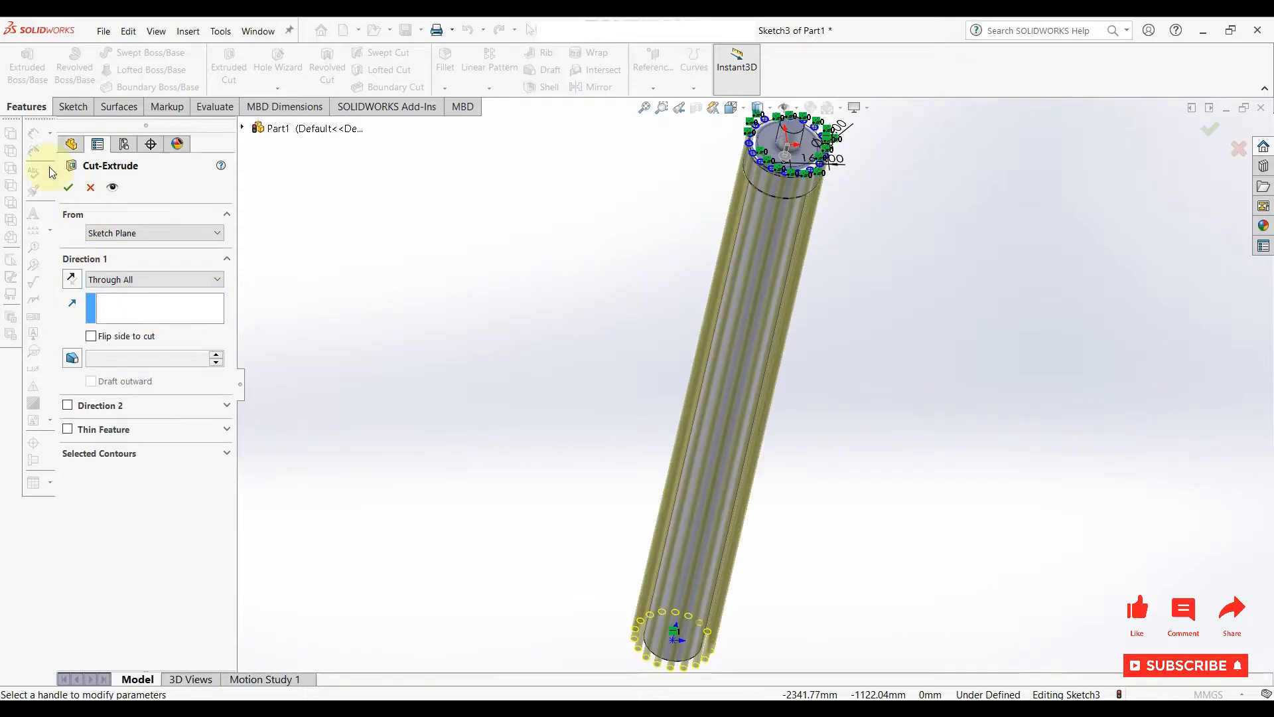
pyautogui.click(65, 189)
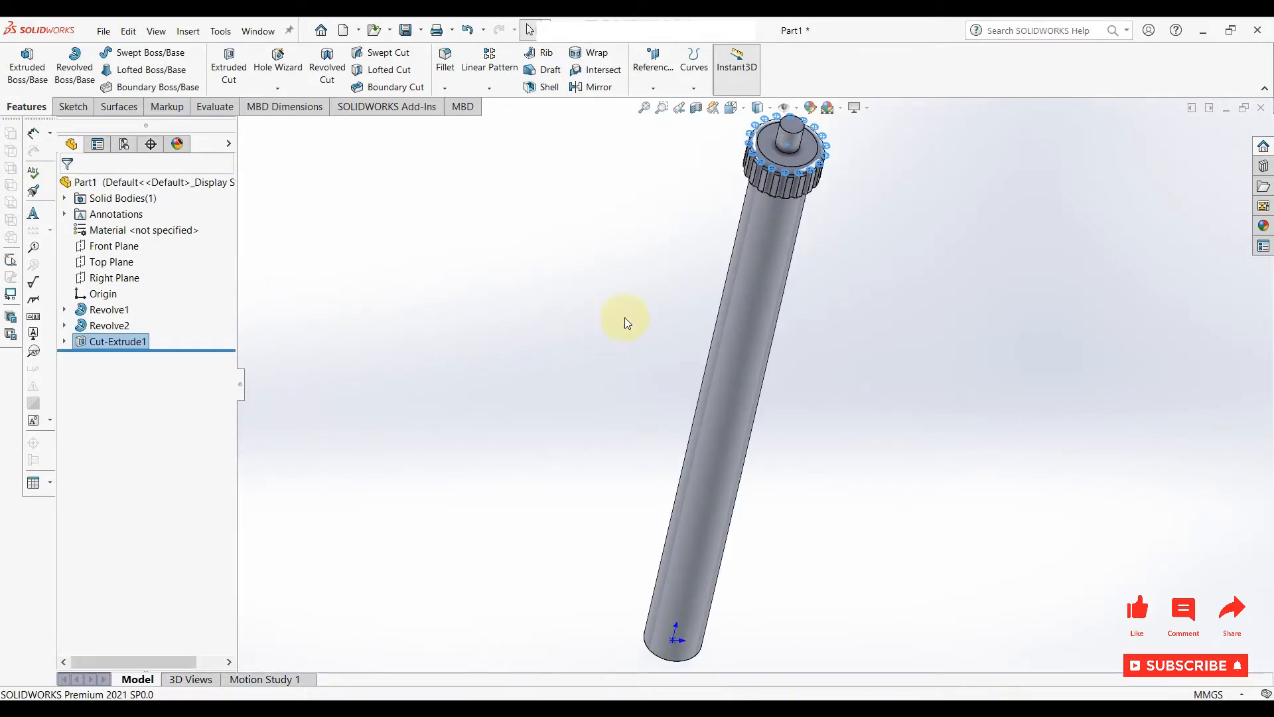
pyautogui.click(850, 305)
# Start a sketch on the Front Plane and draw a vertical midpoint construction line centred on the cap's top face.
pyautogui.scroll(-5, 776, 299)
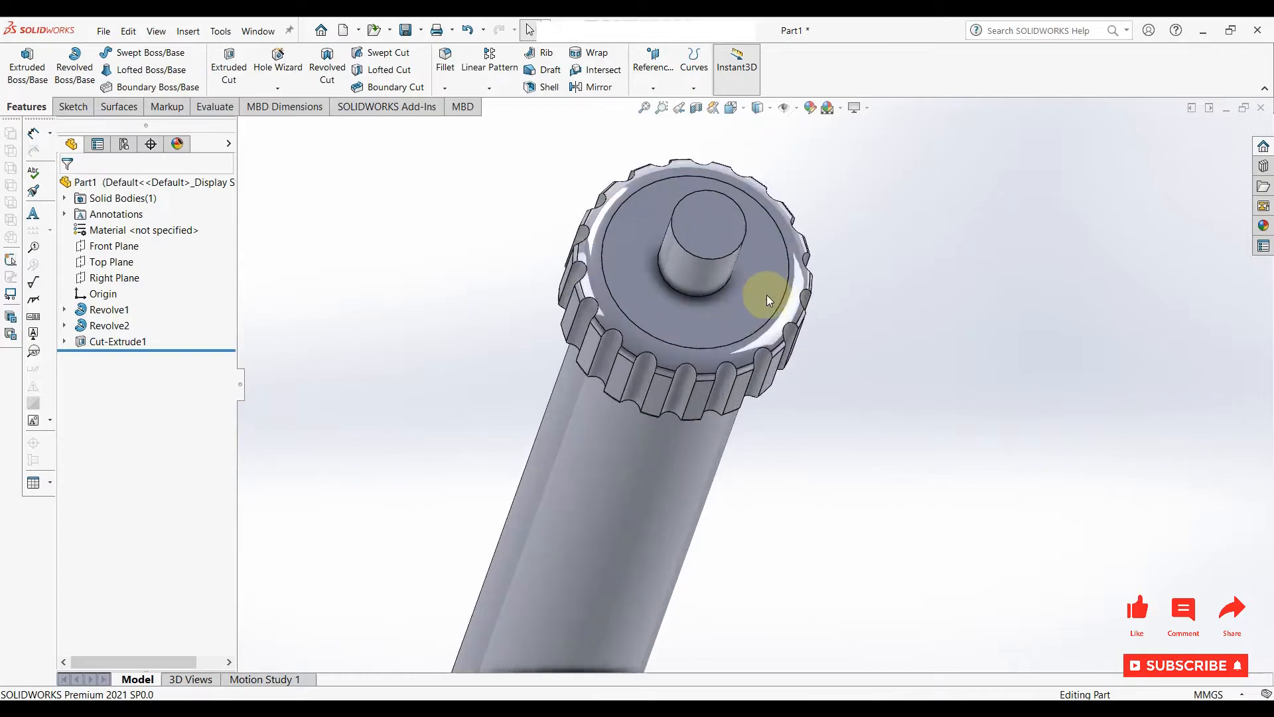
pyautogui.scroll(3, 815, 526)
pyautogui.scroll(2, 809, 525)
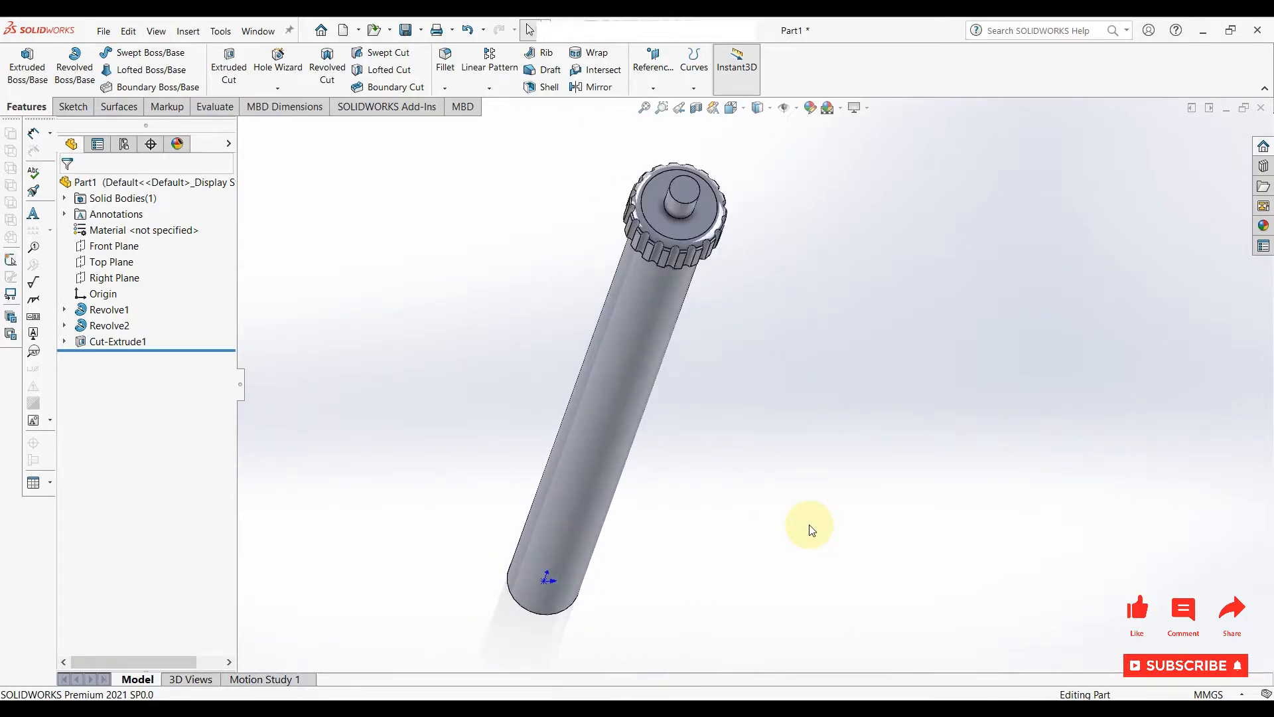
pyautogui.click(113, 246)
pyautogui.click(123, 229)
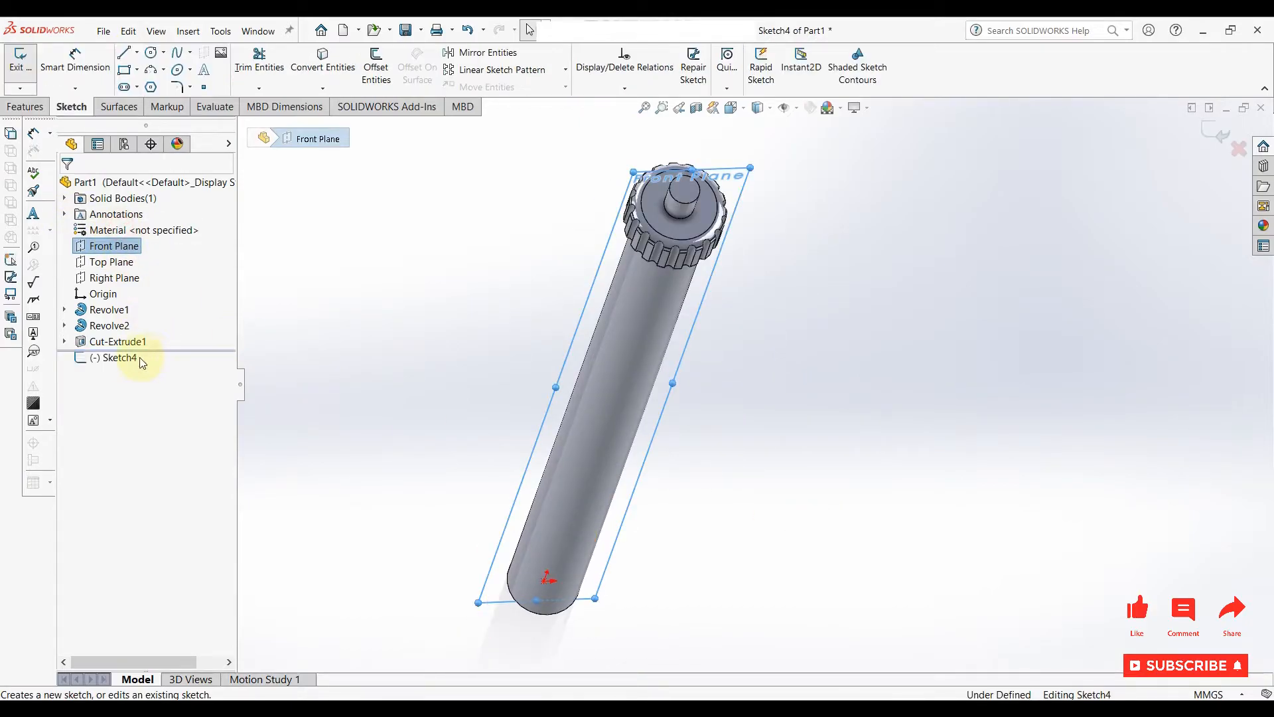
pyautogui.scroll(-6, 738, 377)
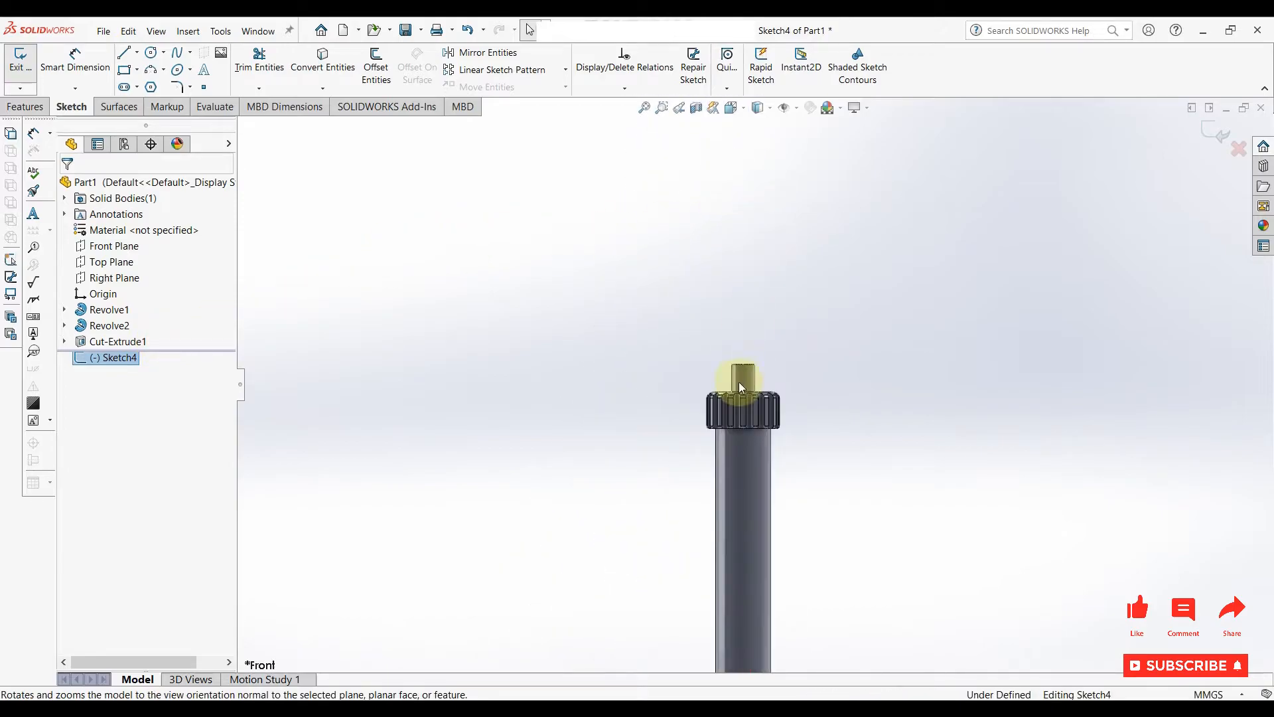
pyautogui.press('l')
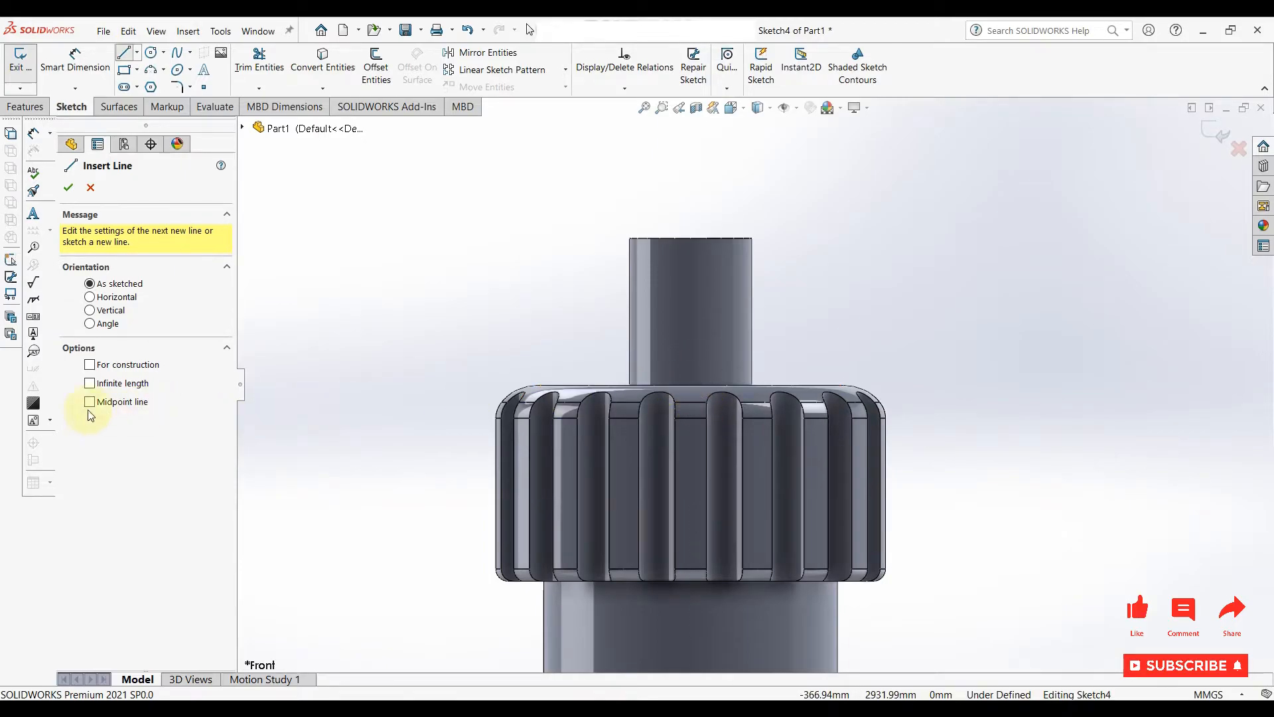
pyautogui.click(691, 385)
pyautogui.click(691, 165)
pyautogui.rightClick(691, 166)
pyautogui.click(708, 175)
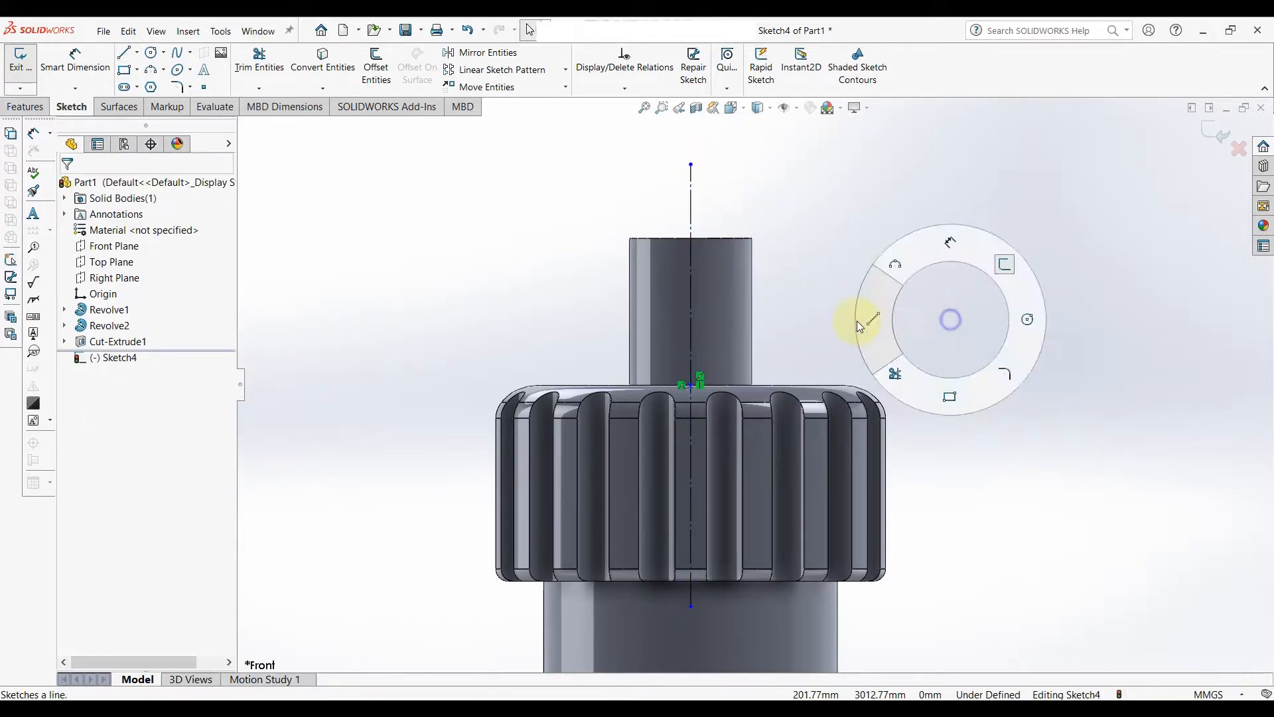
# Sketch a long, nearly horizontal line across the upper part of the cap's central post, extending well beyond both sides of the cap.
pyautogui.press('l')
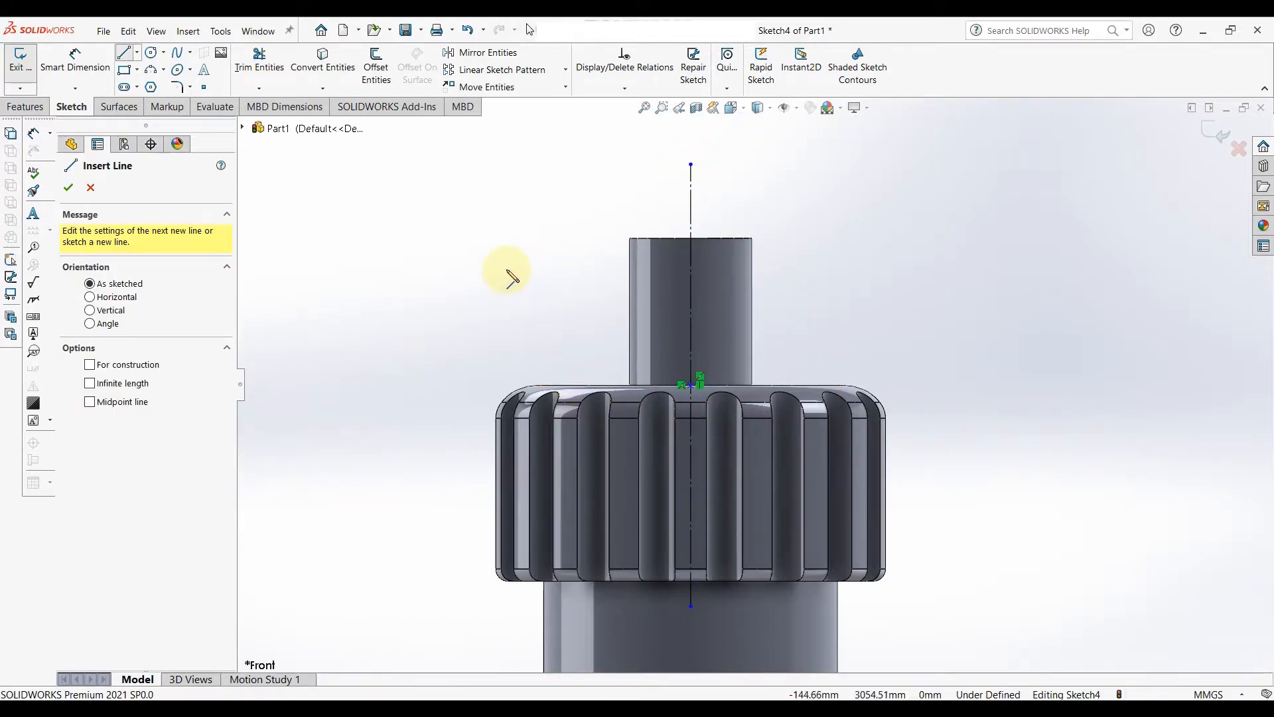
pyautogui.click(454, 269)
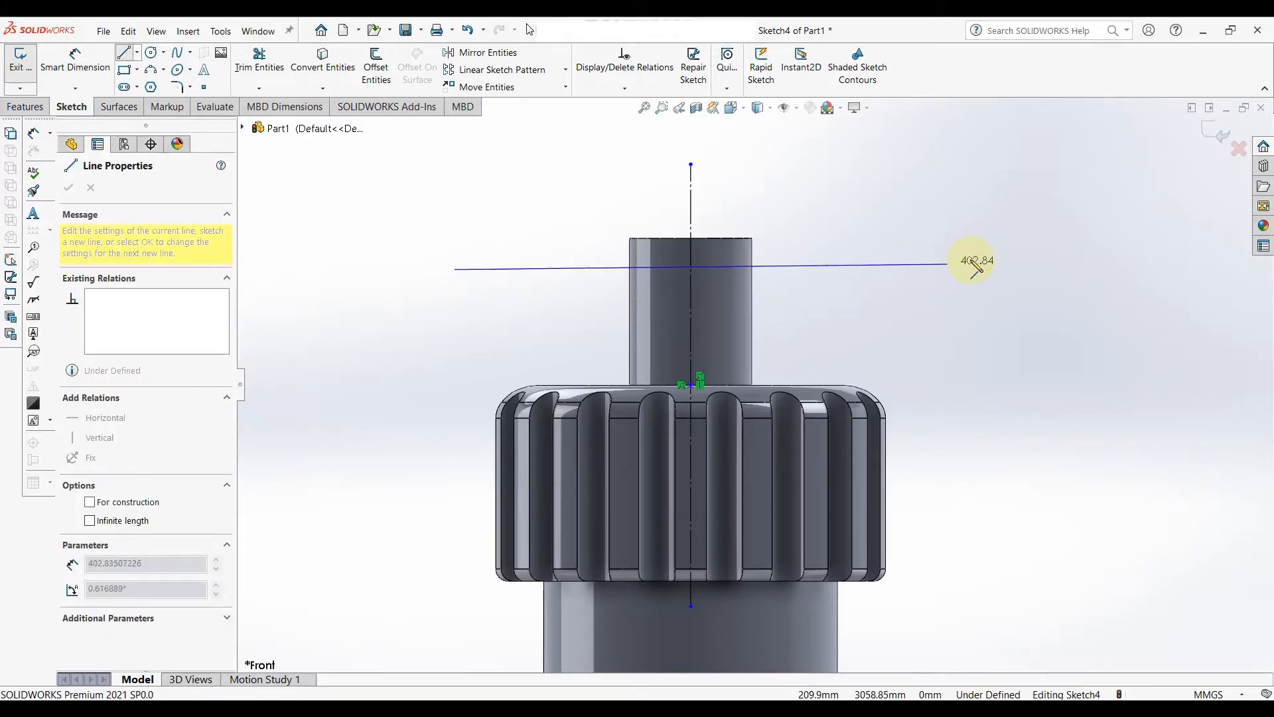
pyautogui.click(1030, 266)
pyautogui.rightClick(1030, 267)
pyautogui.click(1067, 274)
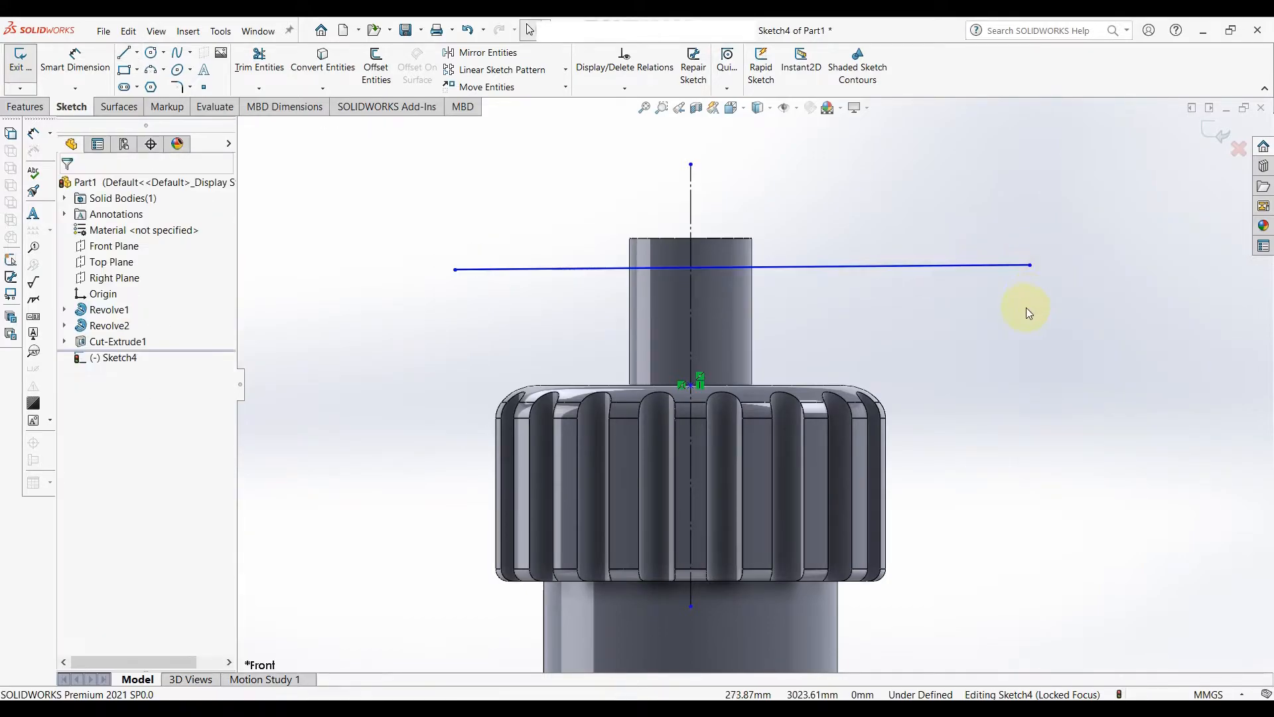
# Sketch a stepped chain of vertical and horizontal lines down from the long line's right end, then a horizontal line along the cap's top face.
pyautogui.press('l')
pyautogui.click(1030, 266)
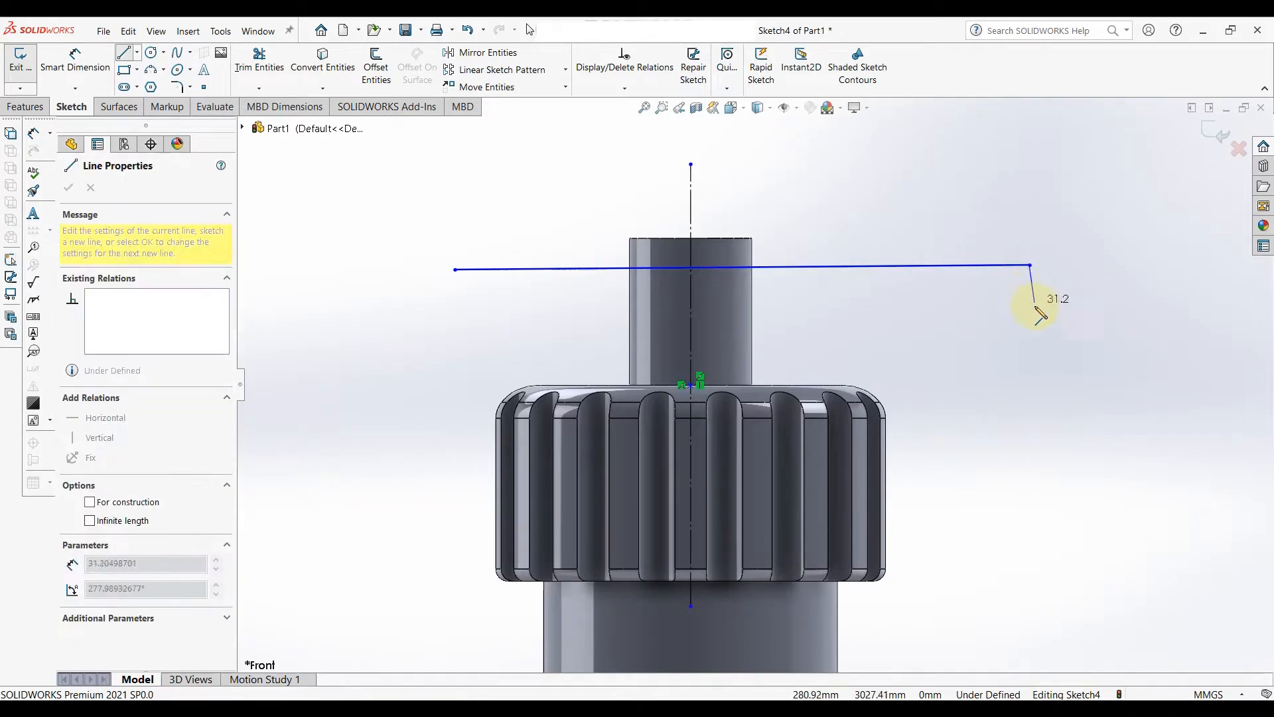
pyautogui.click(1010, 336)
pyautogui.click(891, 335)
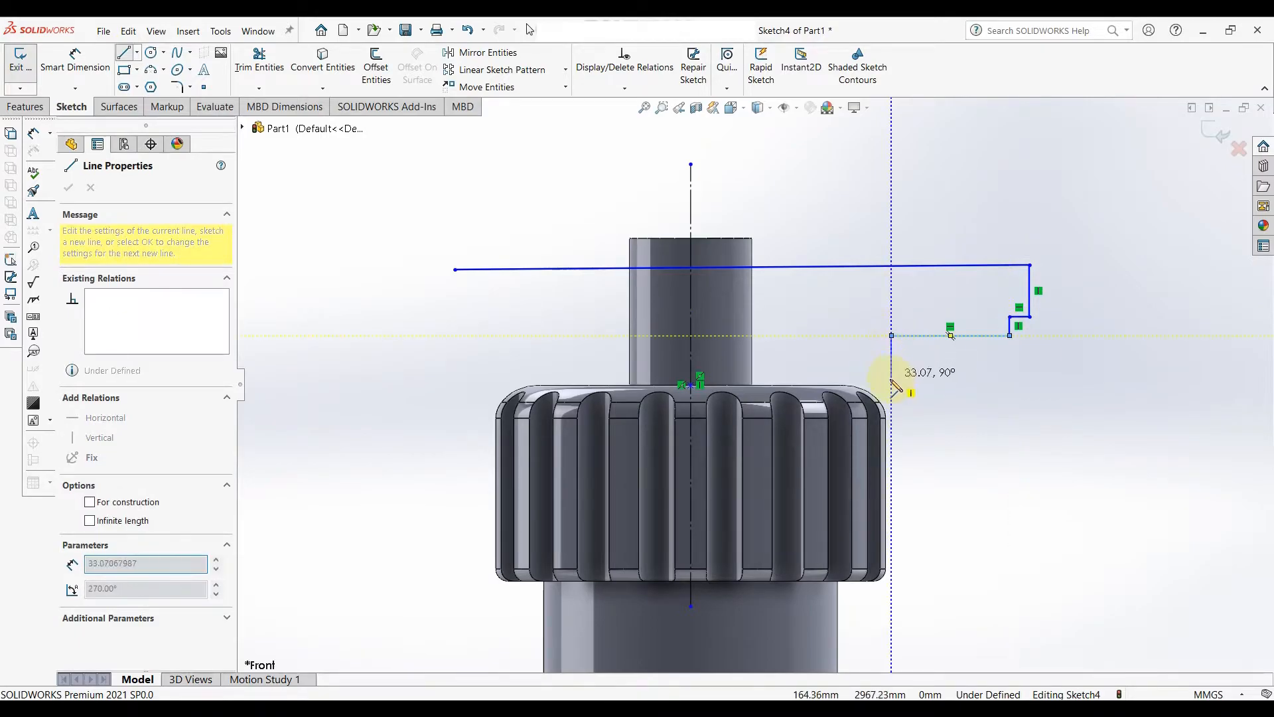
pyautogui.click(891, 385)
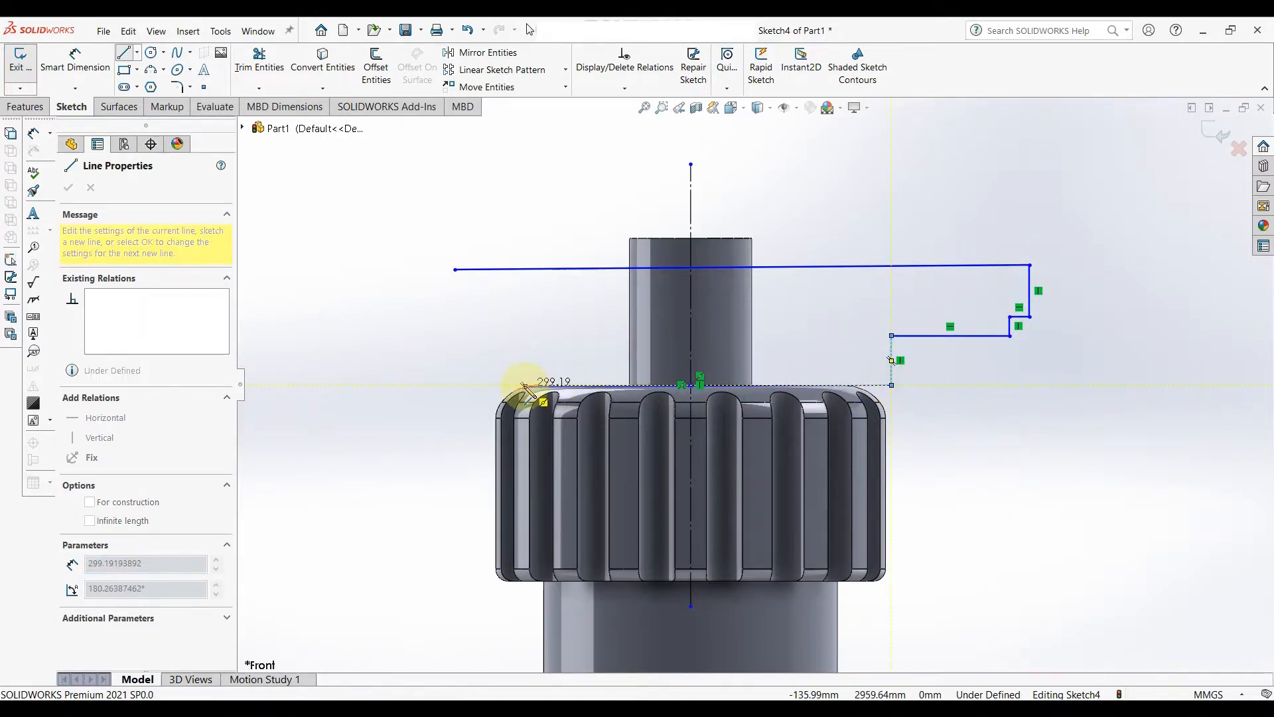
pyautogui.click(501, 386)
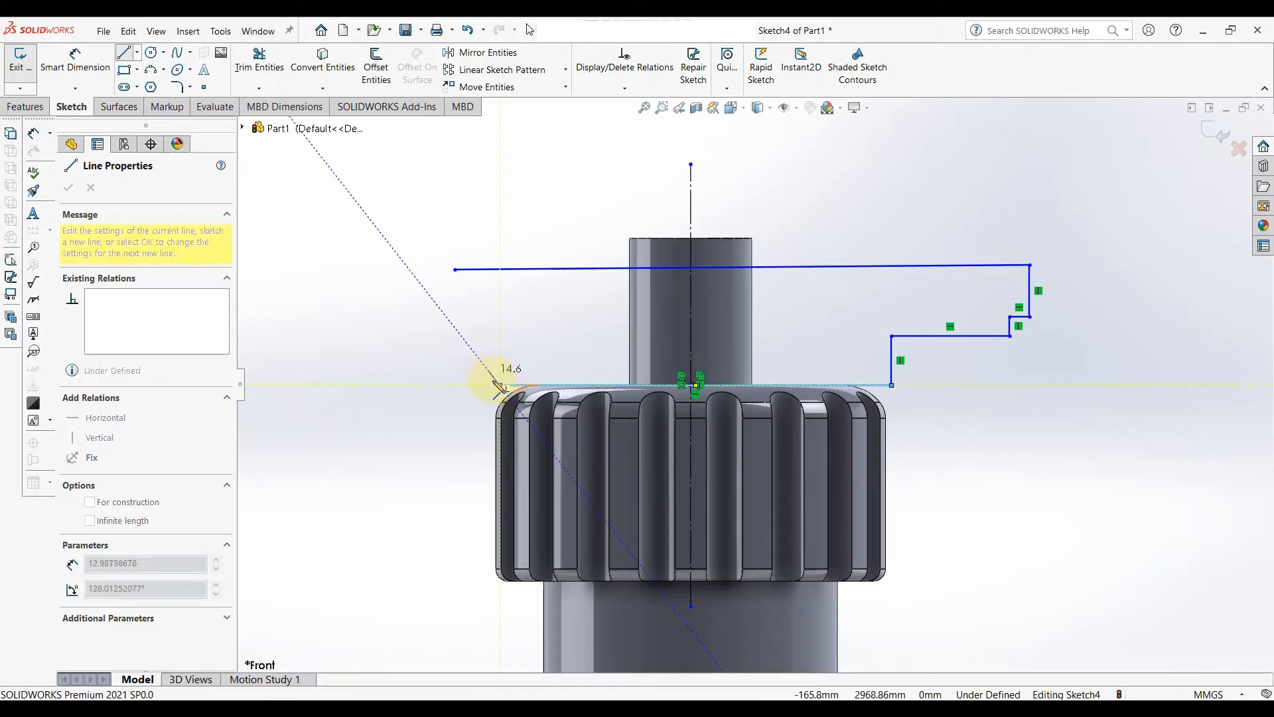
# Close the profile's left side with a tangent arc of about 17.7 mm radius and a larger arc up to the long line's end.
pyautogui.click(479, 363)
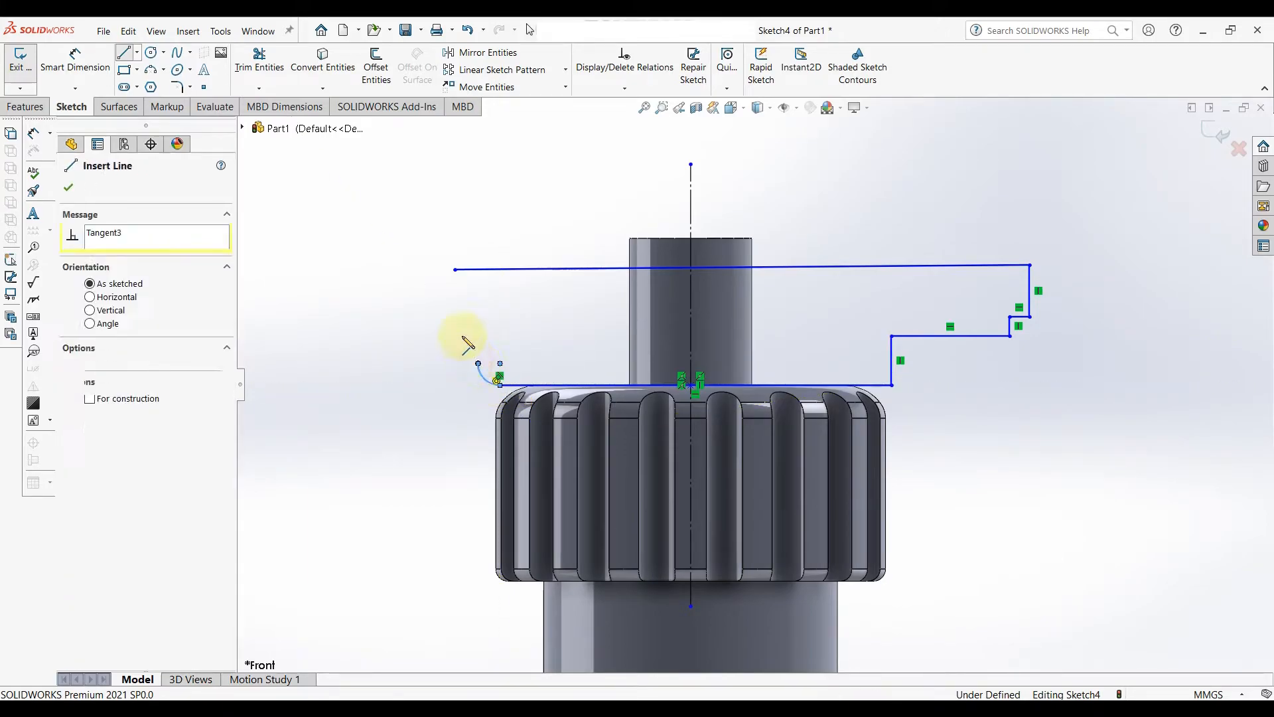
pyautogui.click(456, 269)
pyautogui.rightClick(455, 270)
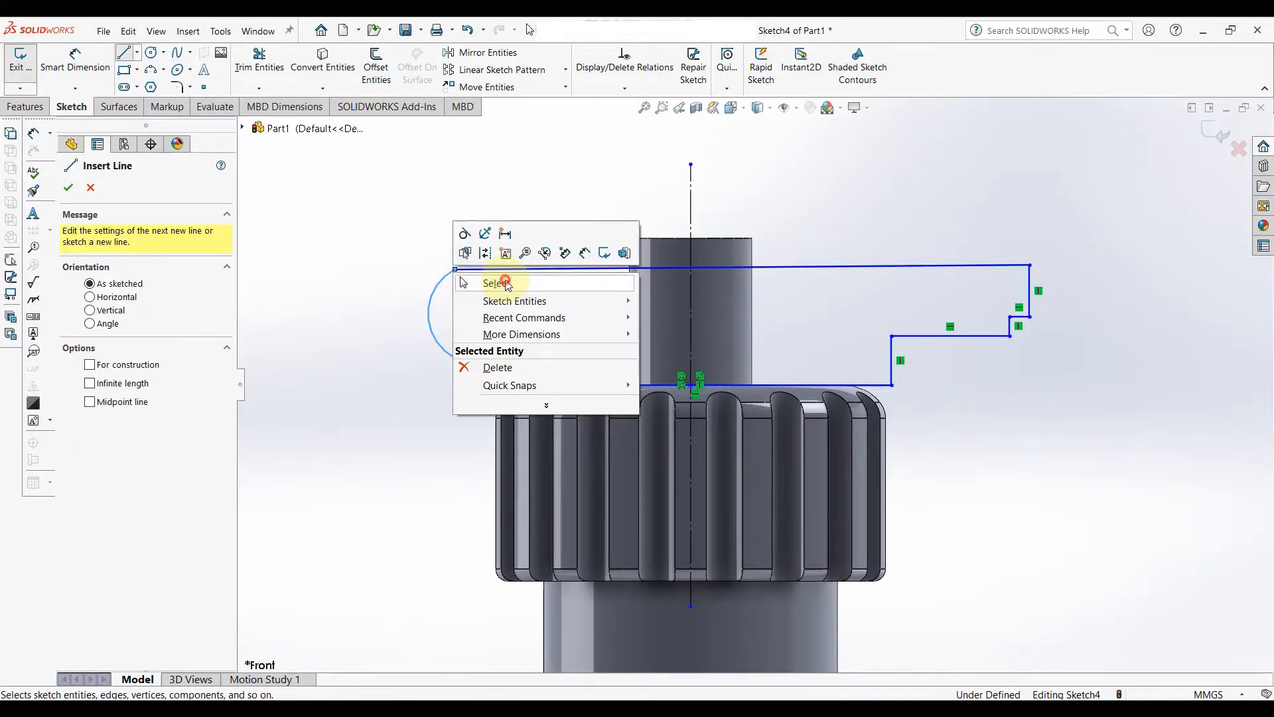
pyautogui.click(506, 283)
# Dimension the small lower-left arc of the profile with a 20 mm radius.
pyautogui.scroll(-5, 746, 378)
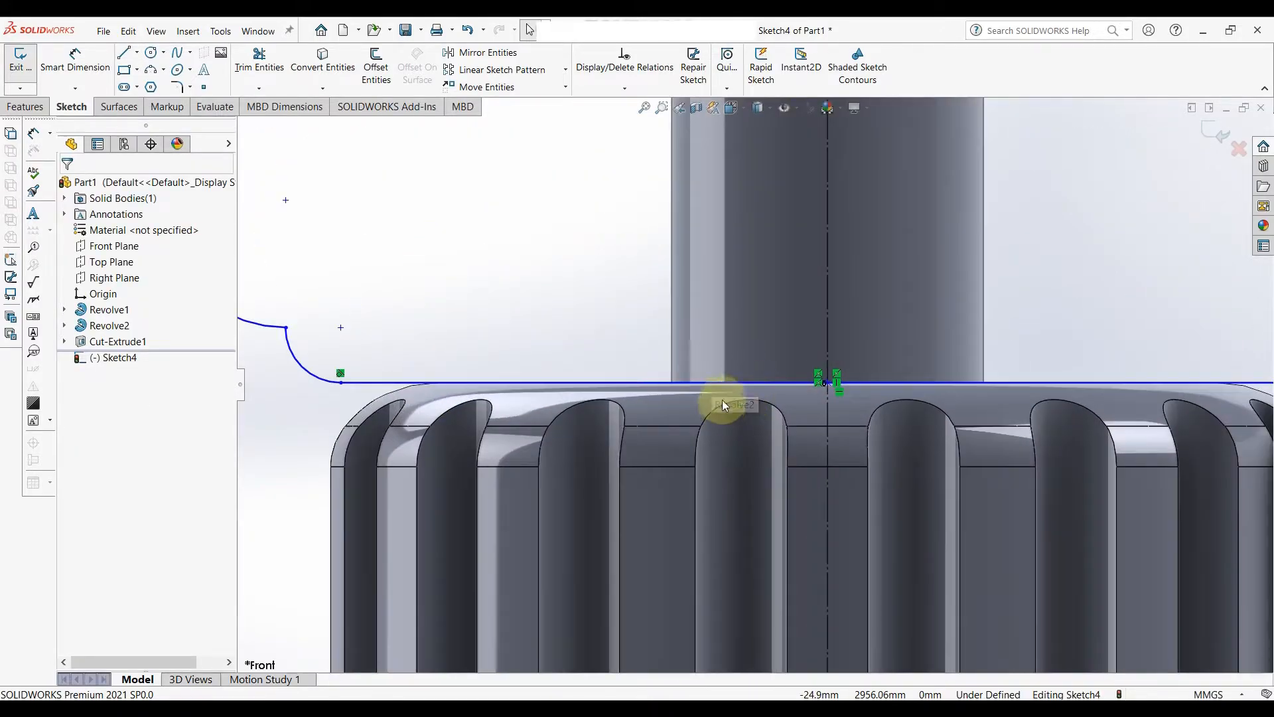
pyautogui.scroll(5, 722, 381)
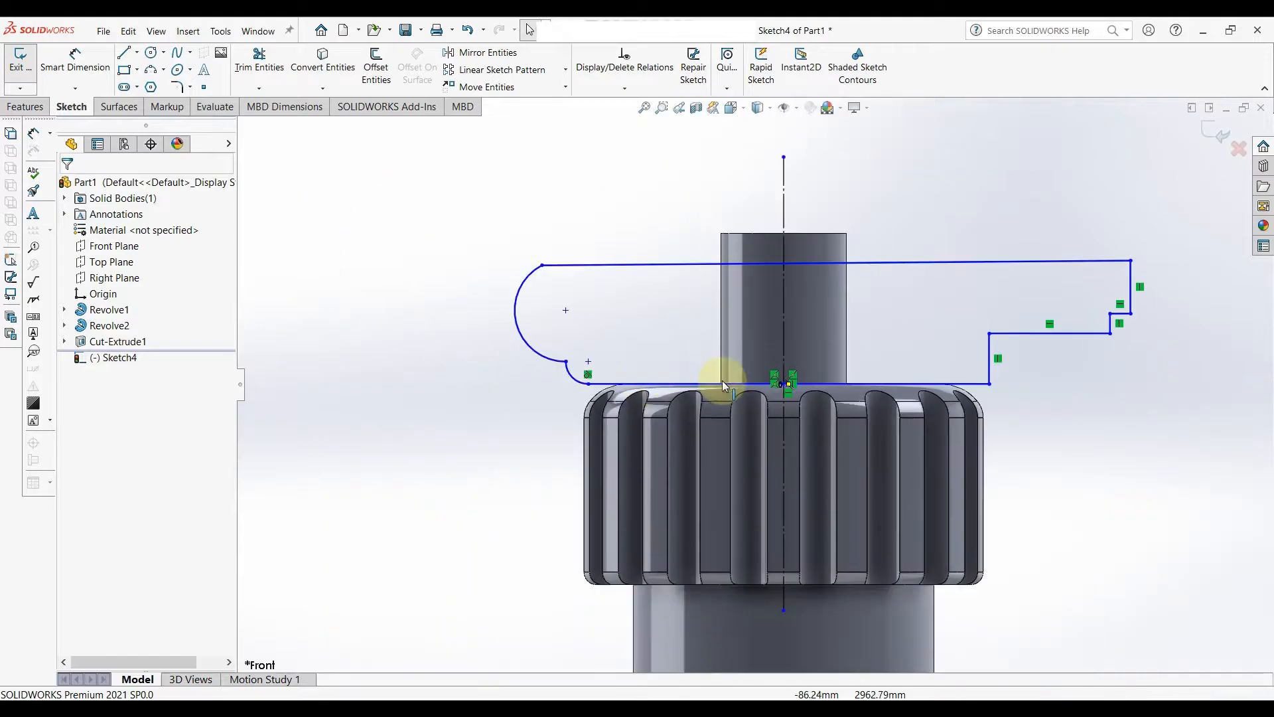
pyautogui.moveTo(1151, 424); pyautogui.dragTo(1147, 370, button='right')
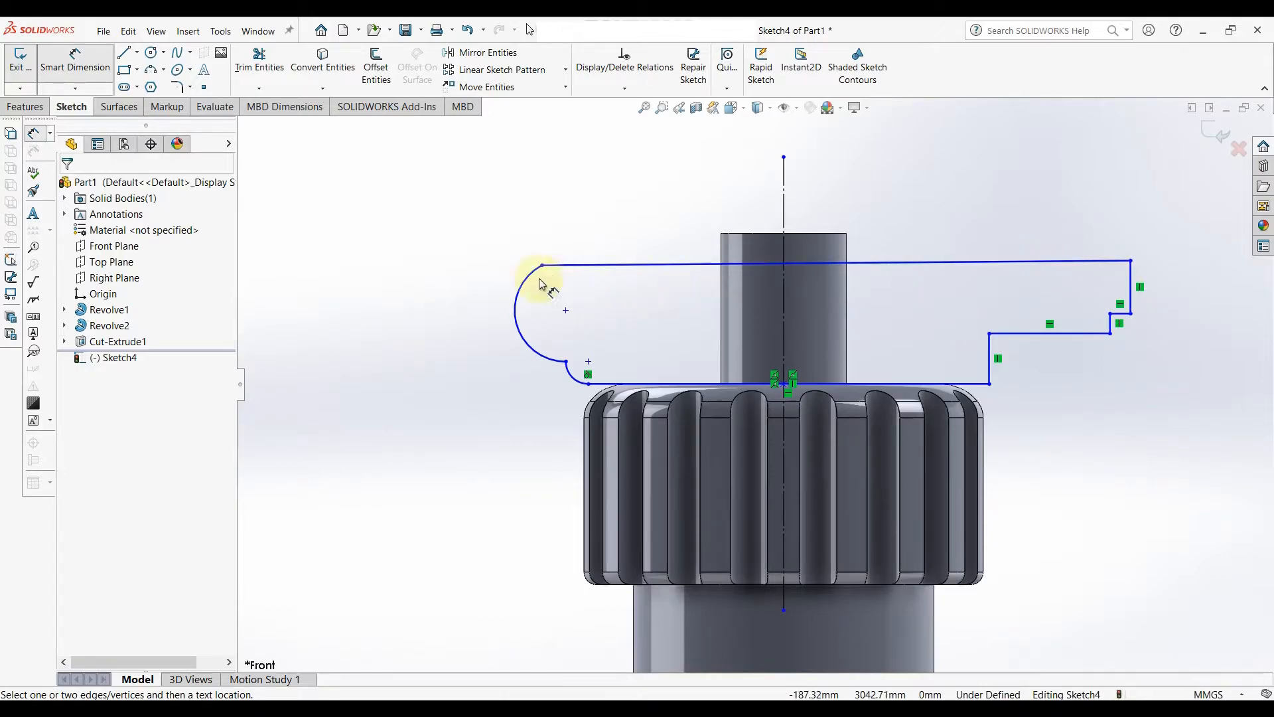
pyautogui.click(581, 385)
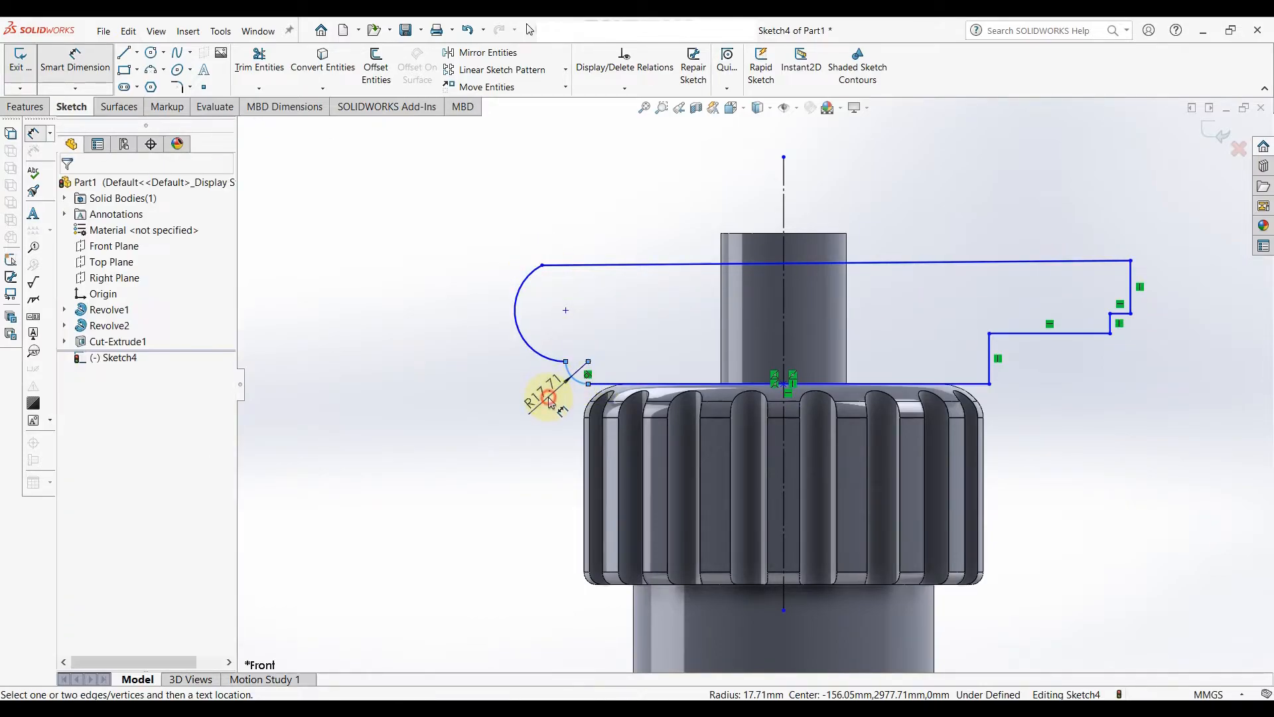
pyautogui.click(542, 398)
pyautogui.write('20')
pyautogui.press('Return')
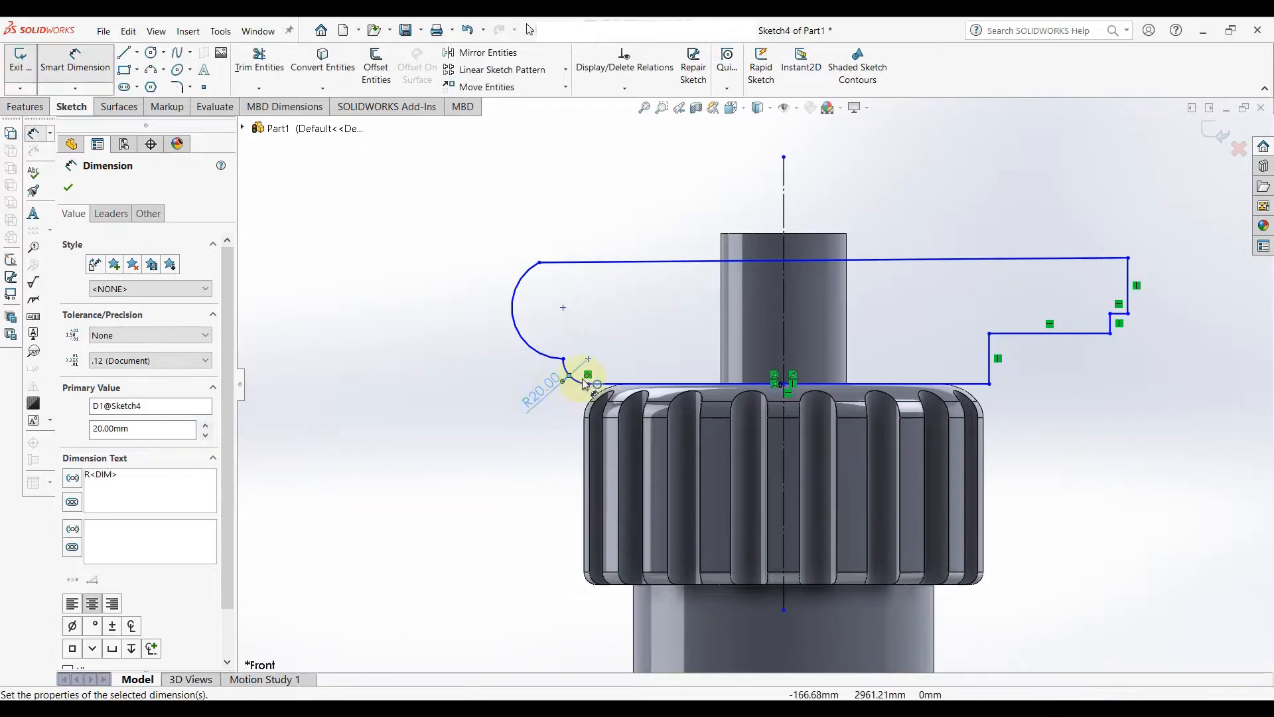
pyautogui.press('Escape')
# Check the existing relations between the 20 mm arc and the profile's bottom line.
pyautogui.click(602, 390)
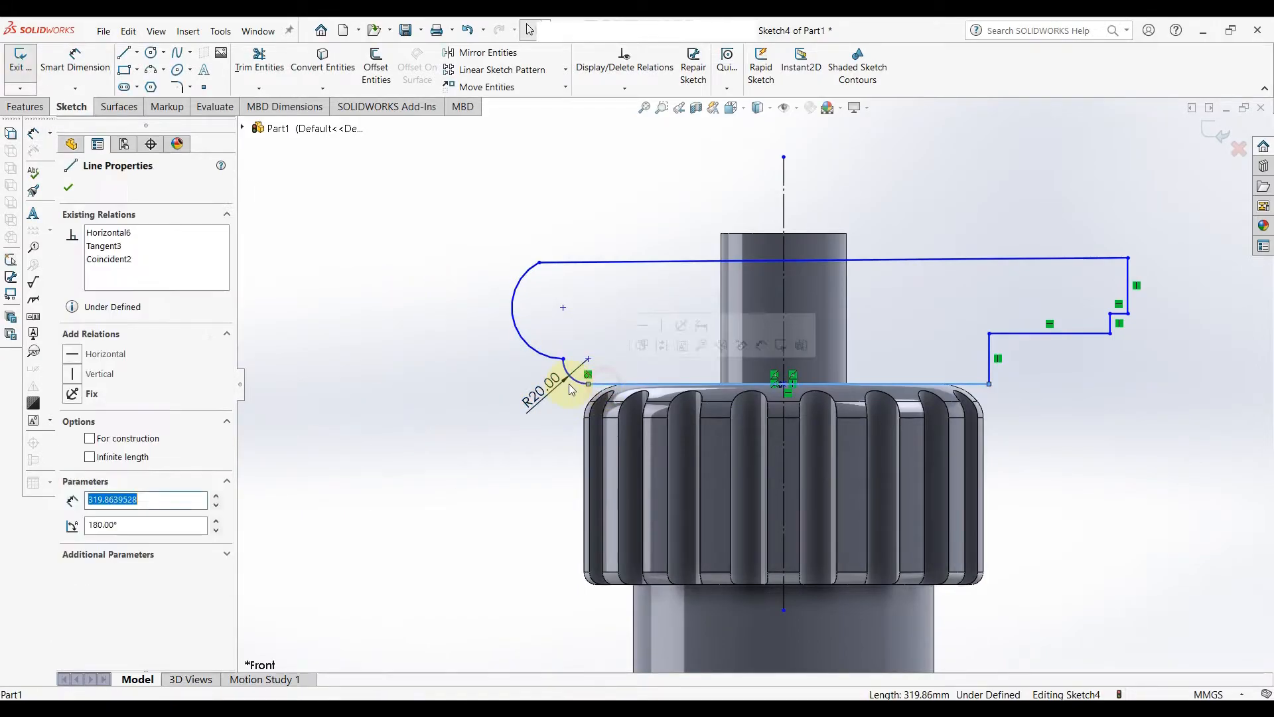
pyautogui.keyDown('ctrl'); pyautogui.click(576, 378); pyautogui.keyUp('ctrl')
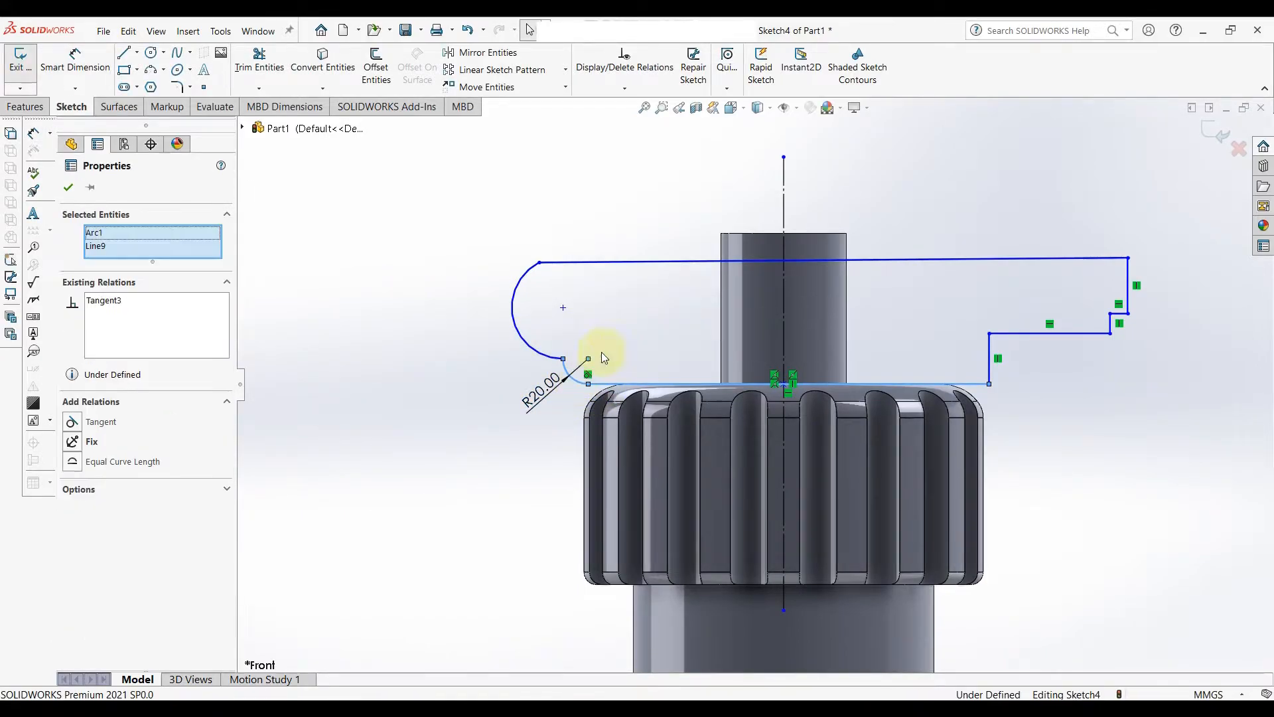
pyautogui.click(456, 382)
pyautogui.click(591, 384)
pyautogui.click(505, 372)
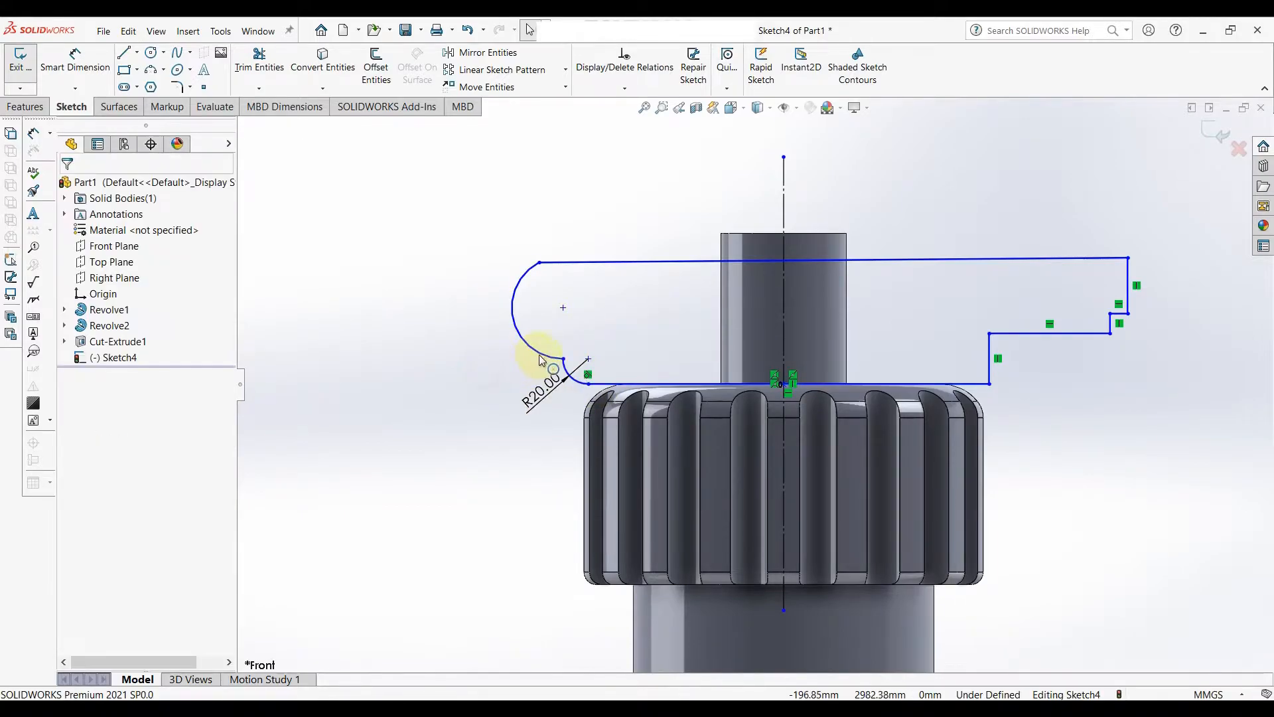
# Try a Tangent relation between the large arc and the 20 mm arc, and undo it.
pyautogui.click(534, 349)
pyautogui.keyDown('ctrl'); pyautogui.click(565, 369); pyautogui.keyUp('ctrl')
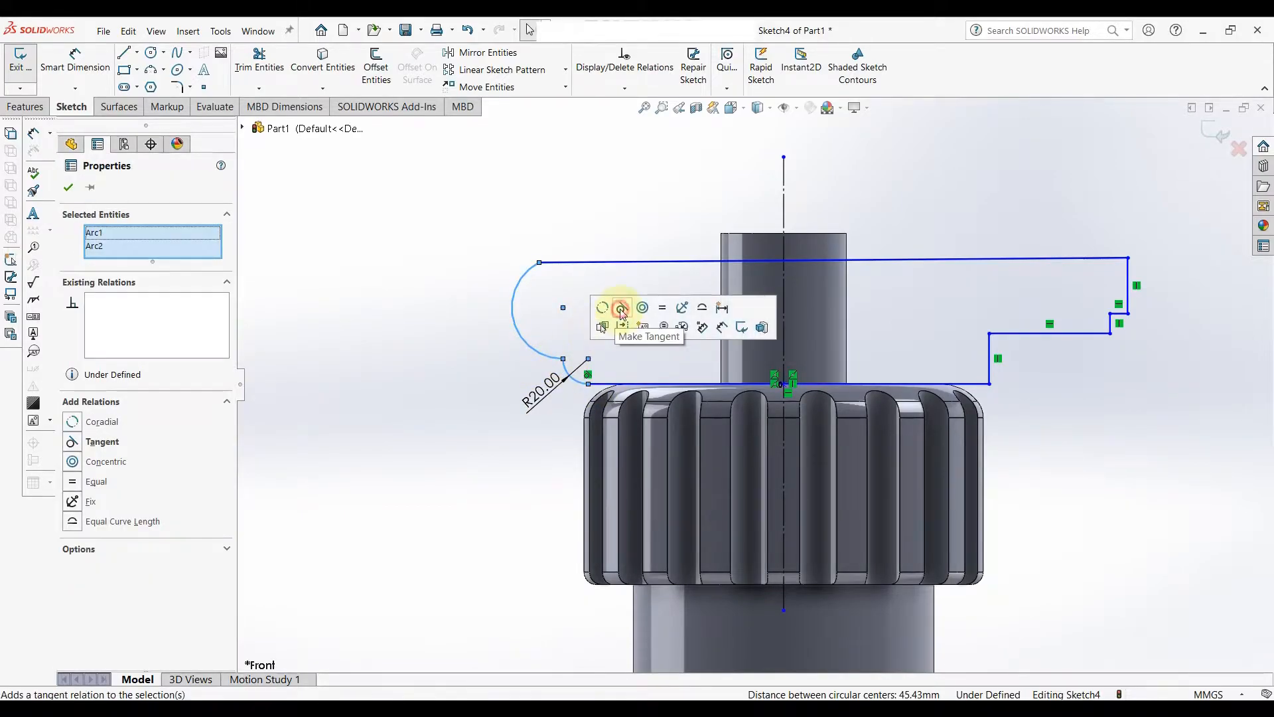
pyautogui.click(621, 307)
pyautogui.click(609, 430)
pyautogui.hotkey('ctrl', 'z')
pyautogui.click(447, 373)
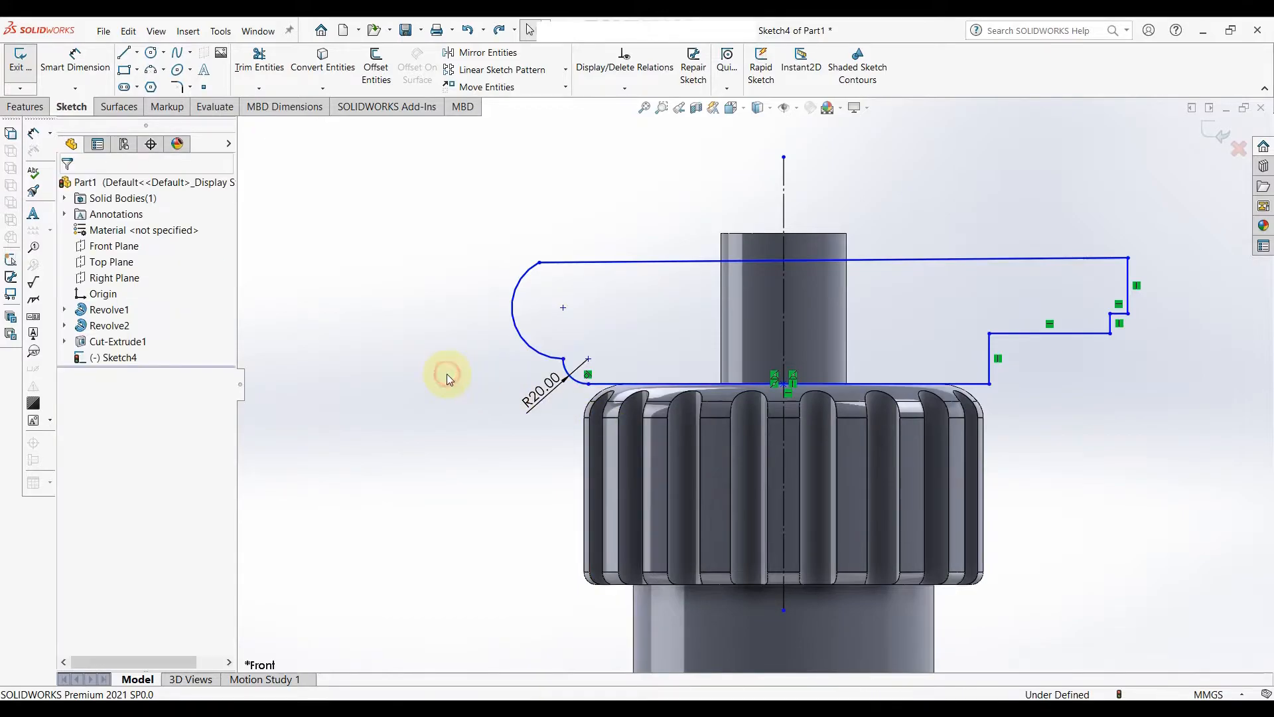
# Trim away the large left arc and the upper part of the 20 mm arc in the profile.
pyautogui.click(244, 67)
pyautogui.scroll(-2, 531, 357)
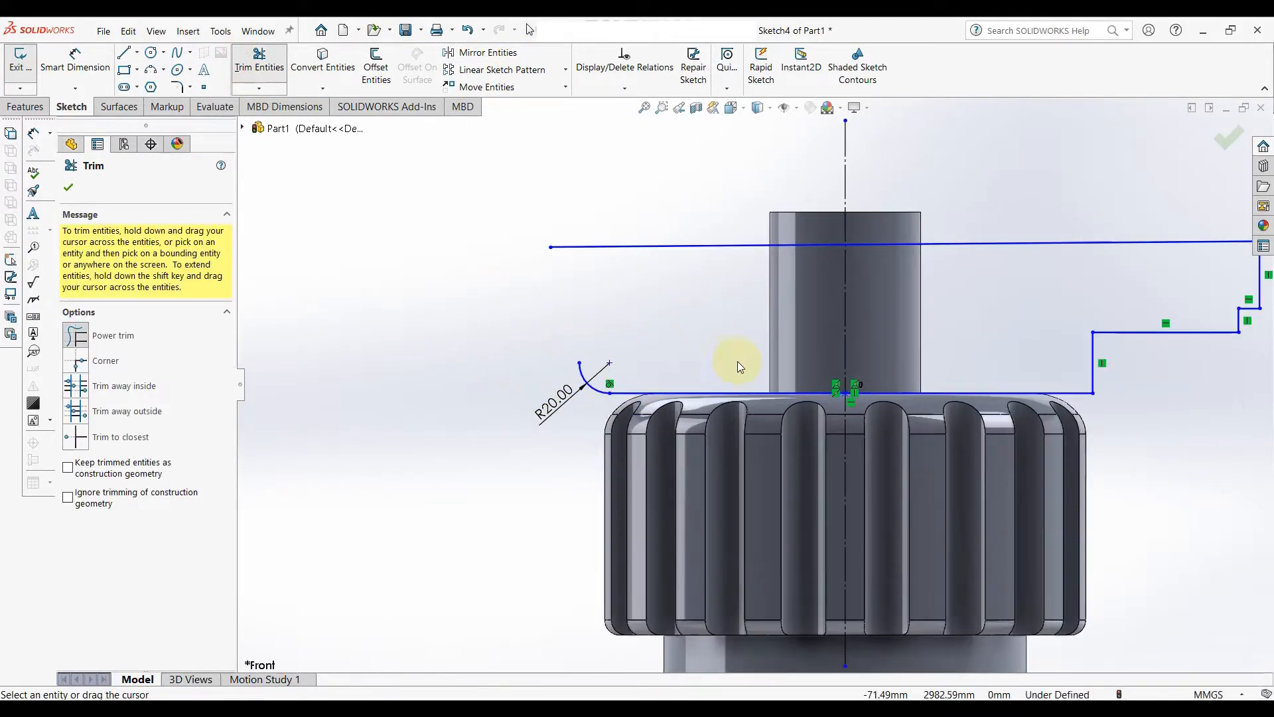
pyautogui.click(579, 368)
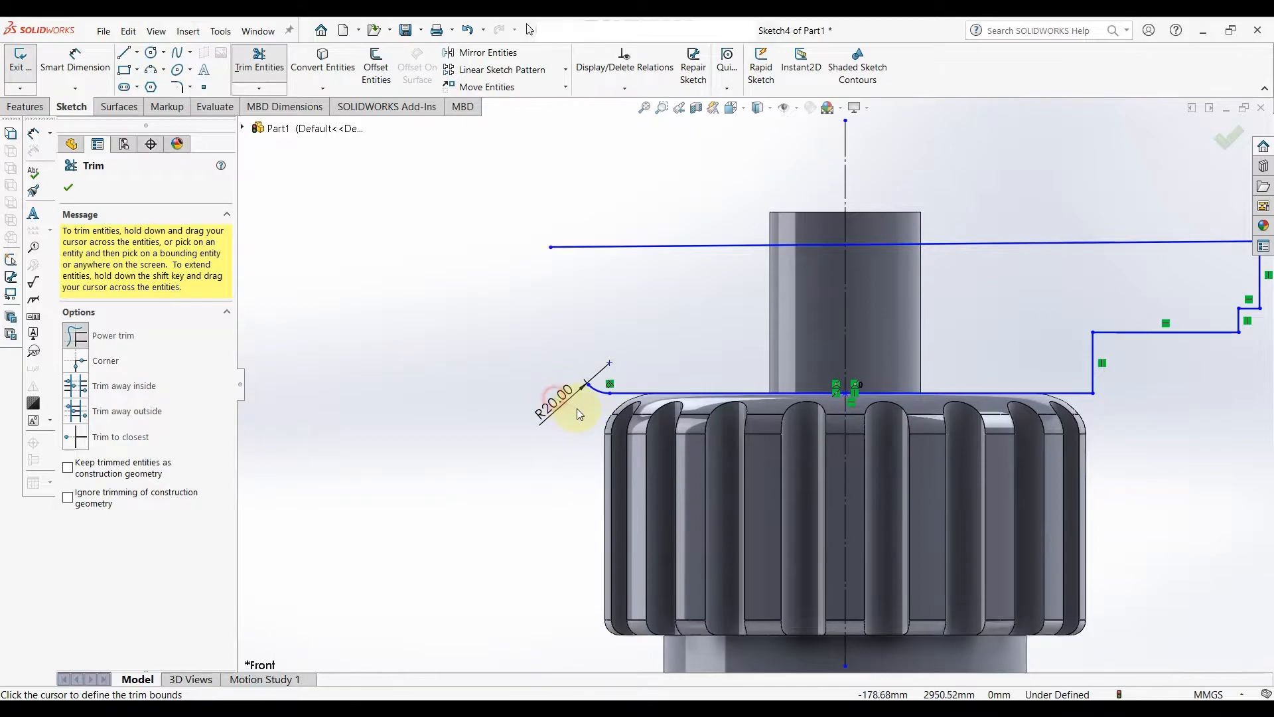
pyautogui.click(70, 189)
pyautogui.click(557, 400)
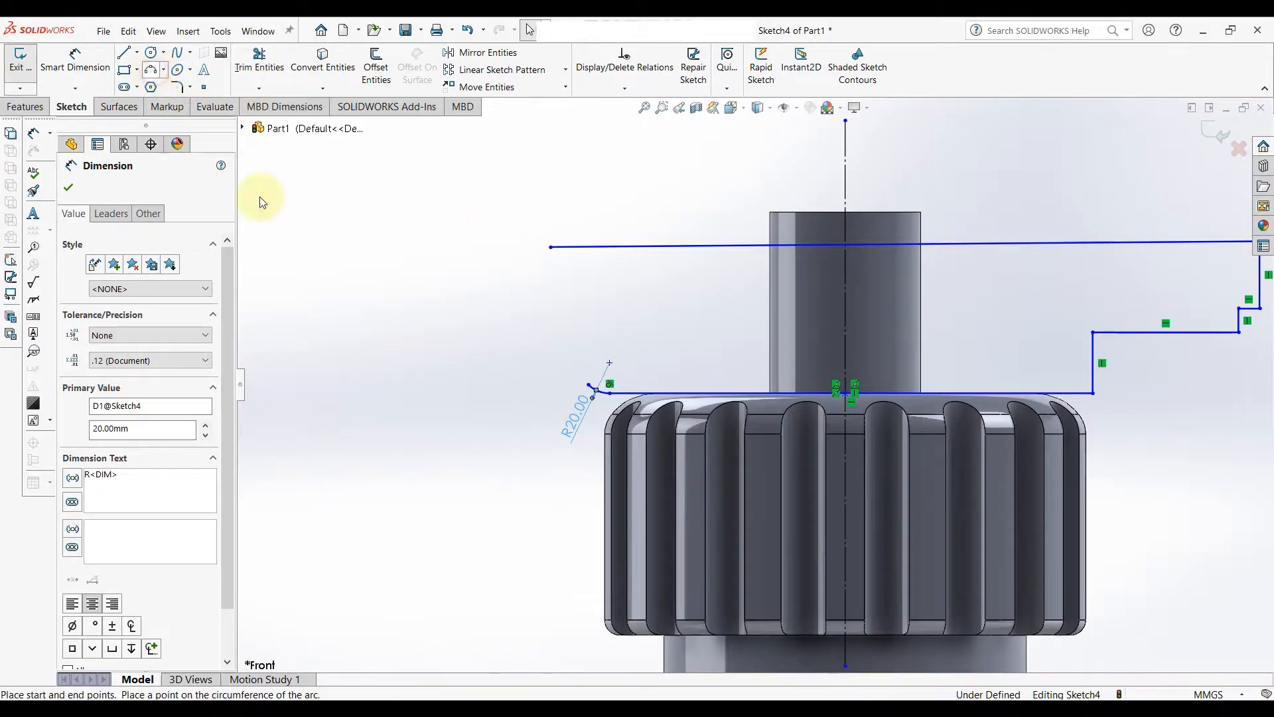
# Close the profile's left side with a three-point arc bulging outward between the long line's left end and the shortened 20 mm arc.
pyautogui.press('a')
pyautogui.click(590, 385)
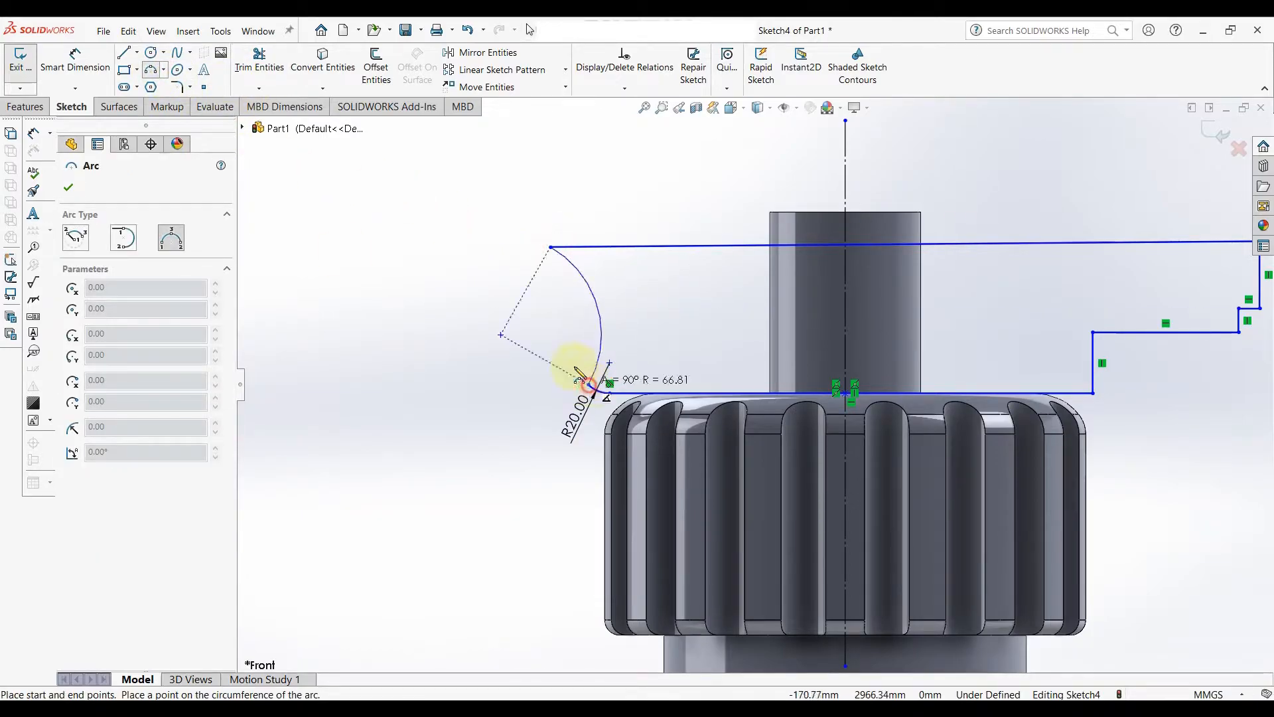
pyautogui.click(566, 347)
pyautogui.rightClick(567, 335)
pyautogui.click(601, 353)
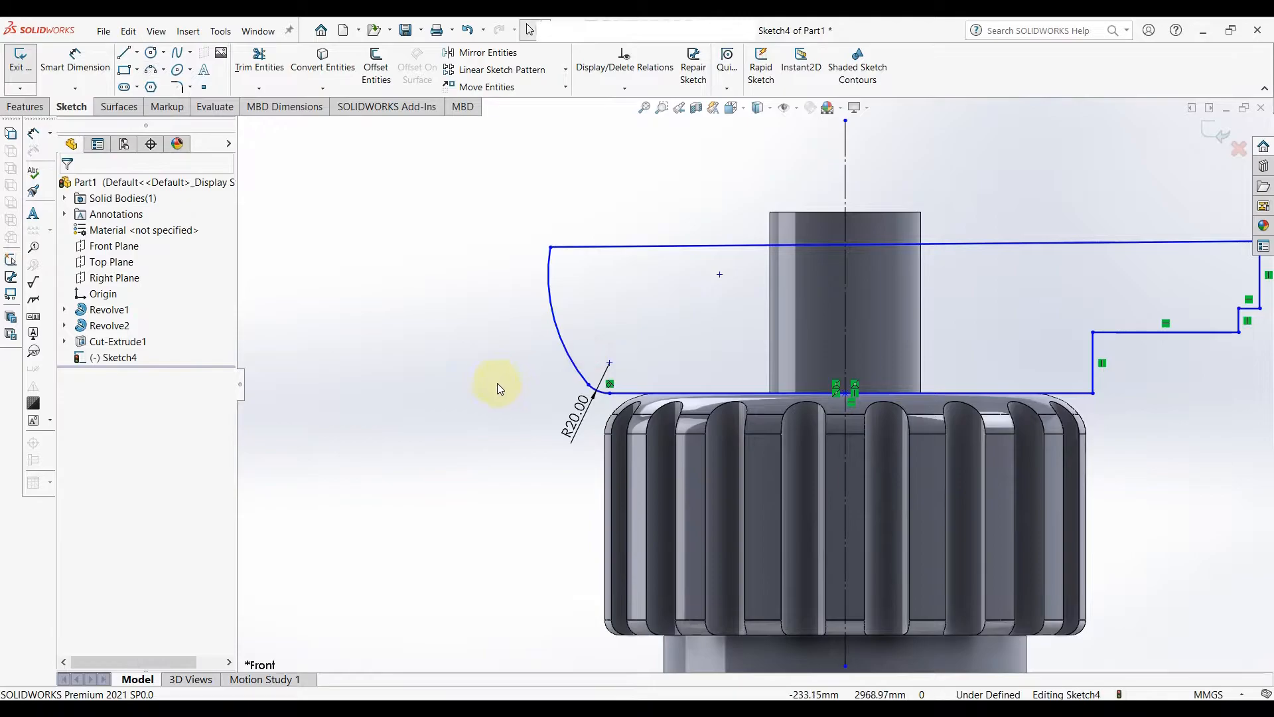
# Dimension the small notch at the profile's right end 20 mm wide and 10 mm high.
pyautogui.scroll(2, 994, 361)
pyautogui.scroll(-1, 1002, 366)
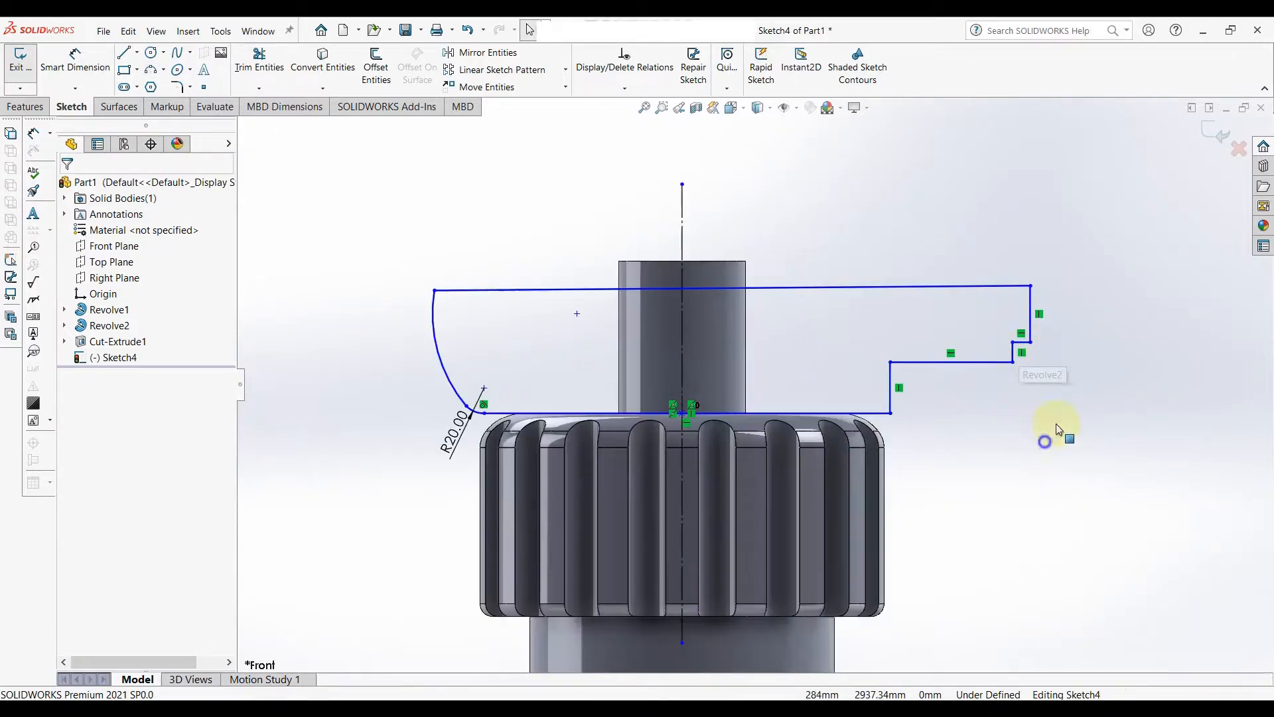
pyautogui.press('d')
pyautogui.click(1021, 350)
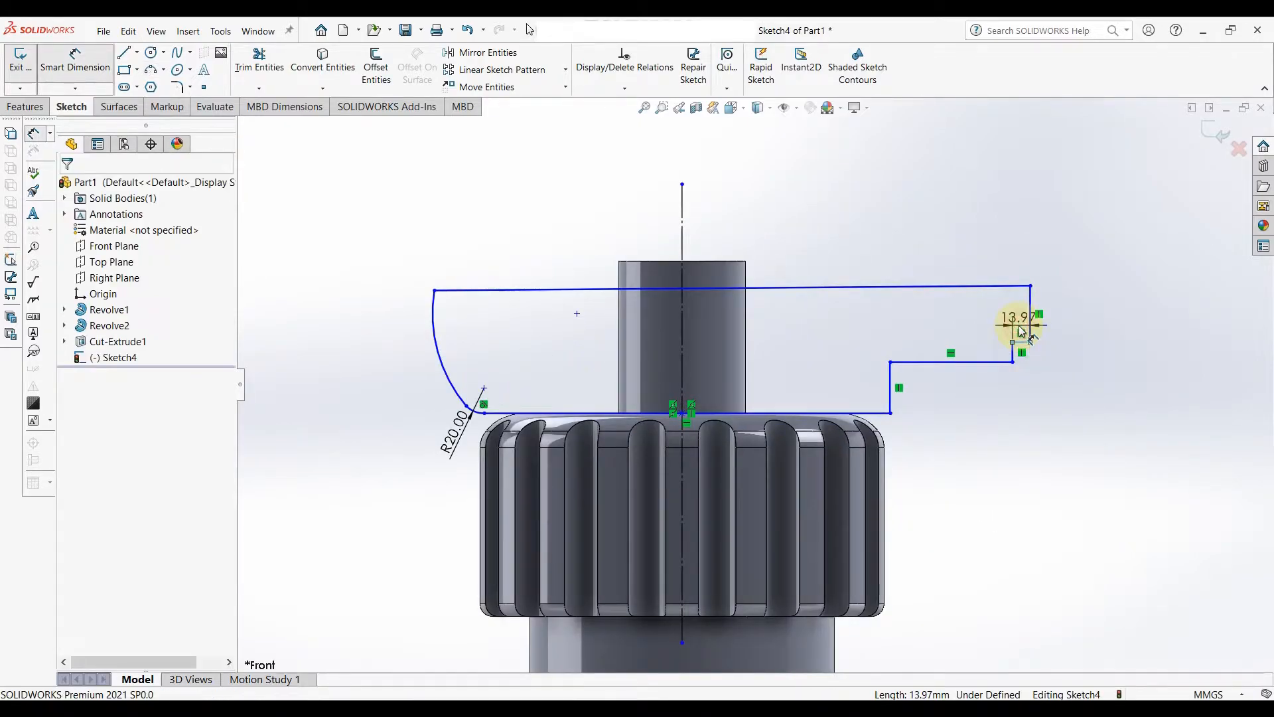
pyautogui.click(1022, 328)
pyautogui.press('Return')
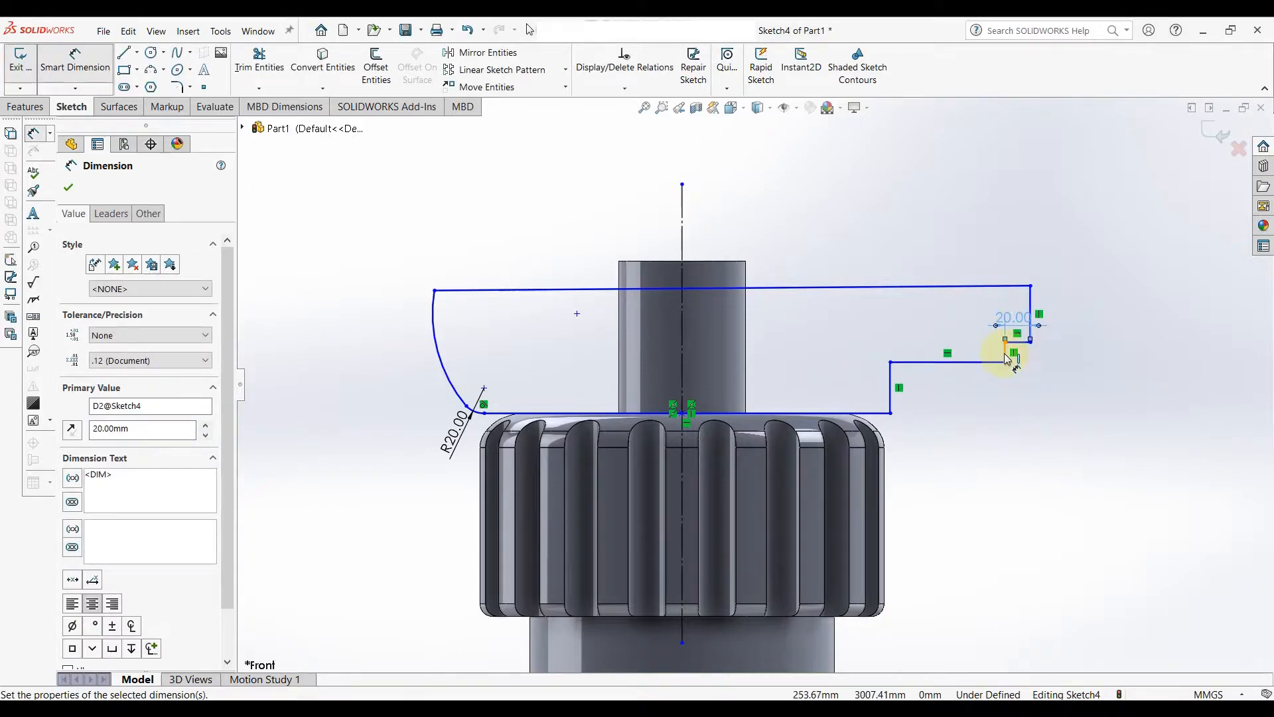
pyautogui.click(1008, 356)
pyautogui.click(1077, 345)
pyautogui.press('Return')
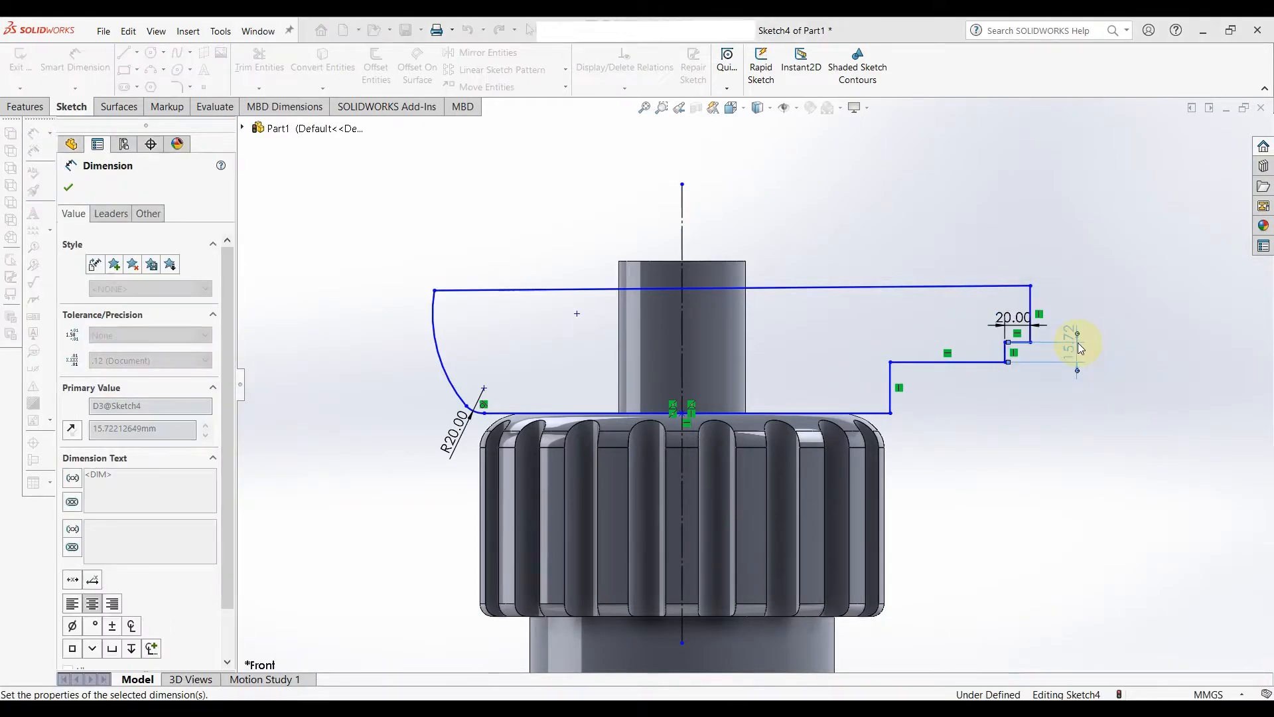
# Try a 100 degree angular dimension between the long top line and the horizontal step line, then undo the value and delete the dimension.
pyautogui.click(950, 288)
pyautogui.click(947, 353)
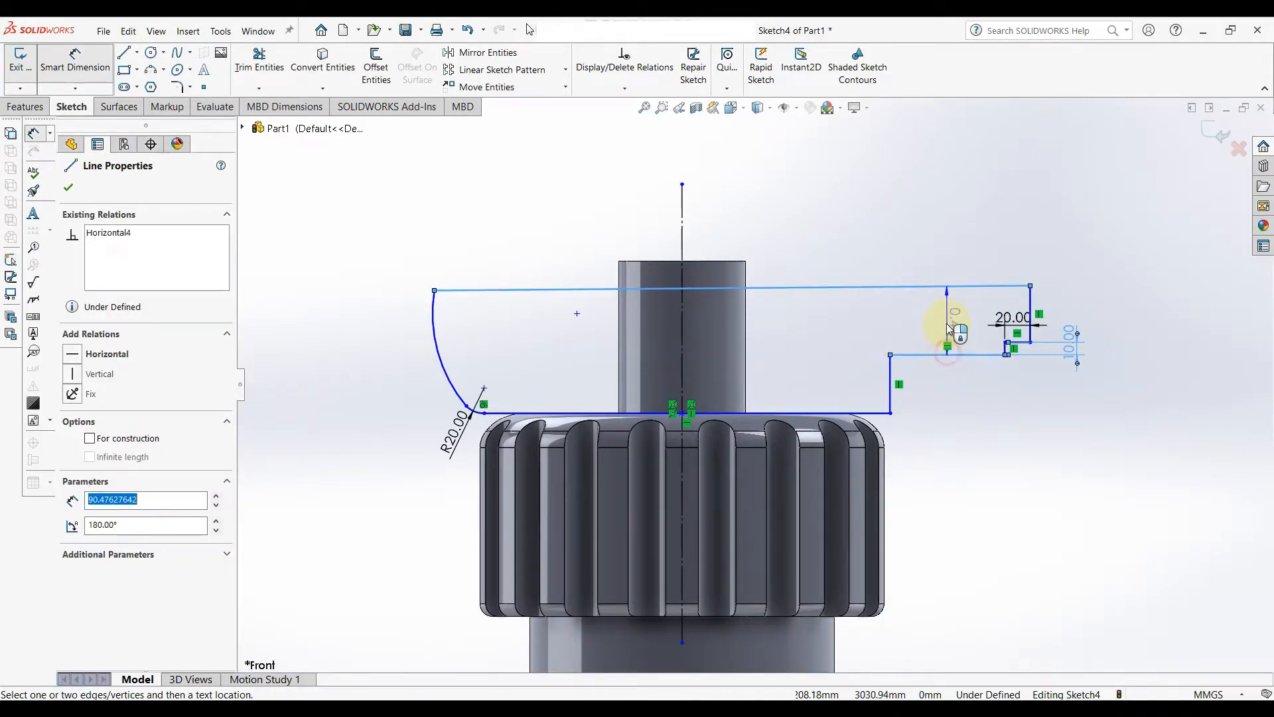
pyautogui.click(960, 330)
pyautogui.write('100')
pyautogui.press('Return')
pyautogui.scroll(6, 985, 333)
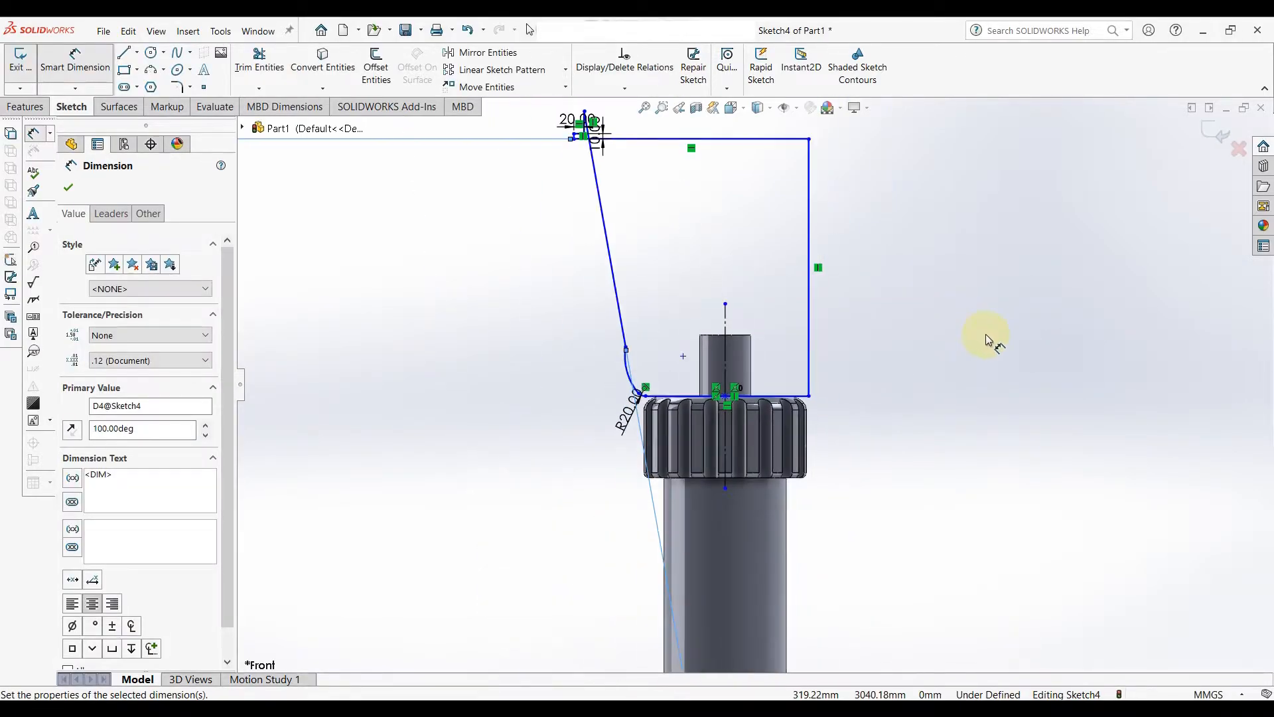
pyautogui.scroll(-3, 734, 268)
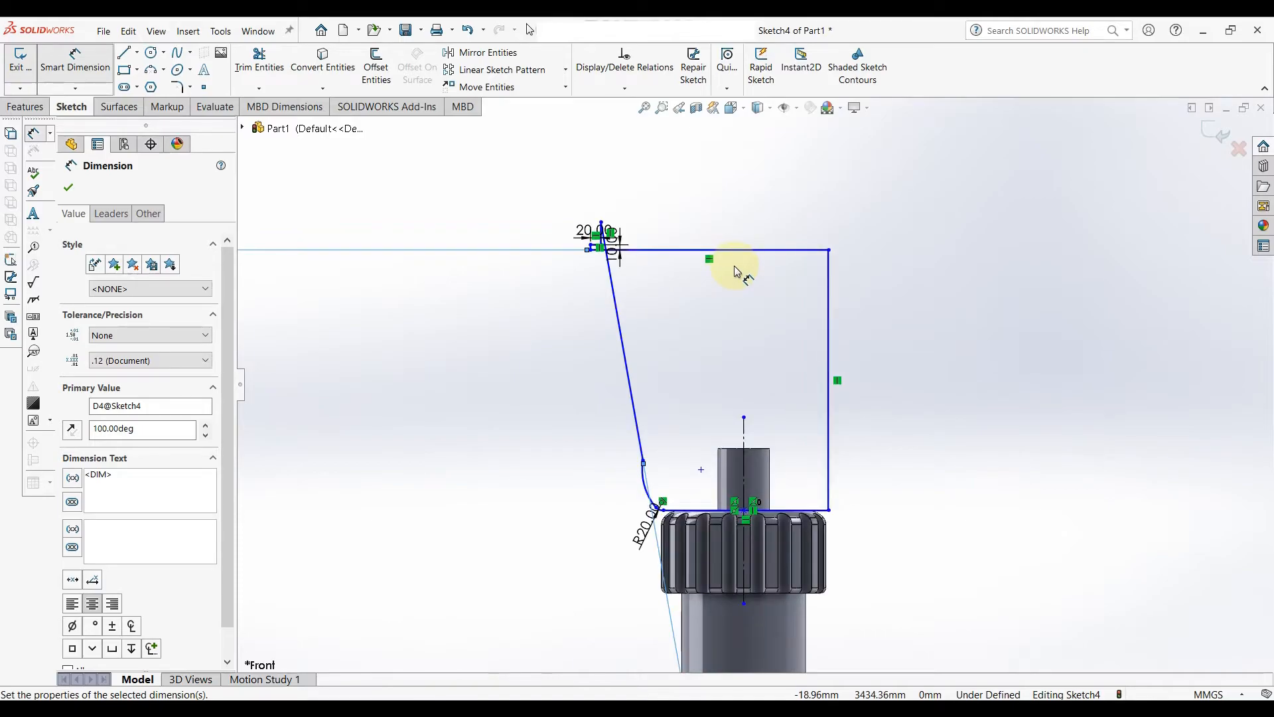
pyautogui.press('Escape')
pyautogui.moveTo(740, 270); pyautogui.dragTo(825, 455)
pyautogui.scroll(-5, 882, 456)
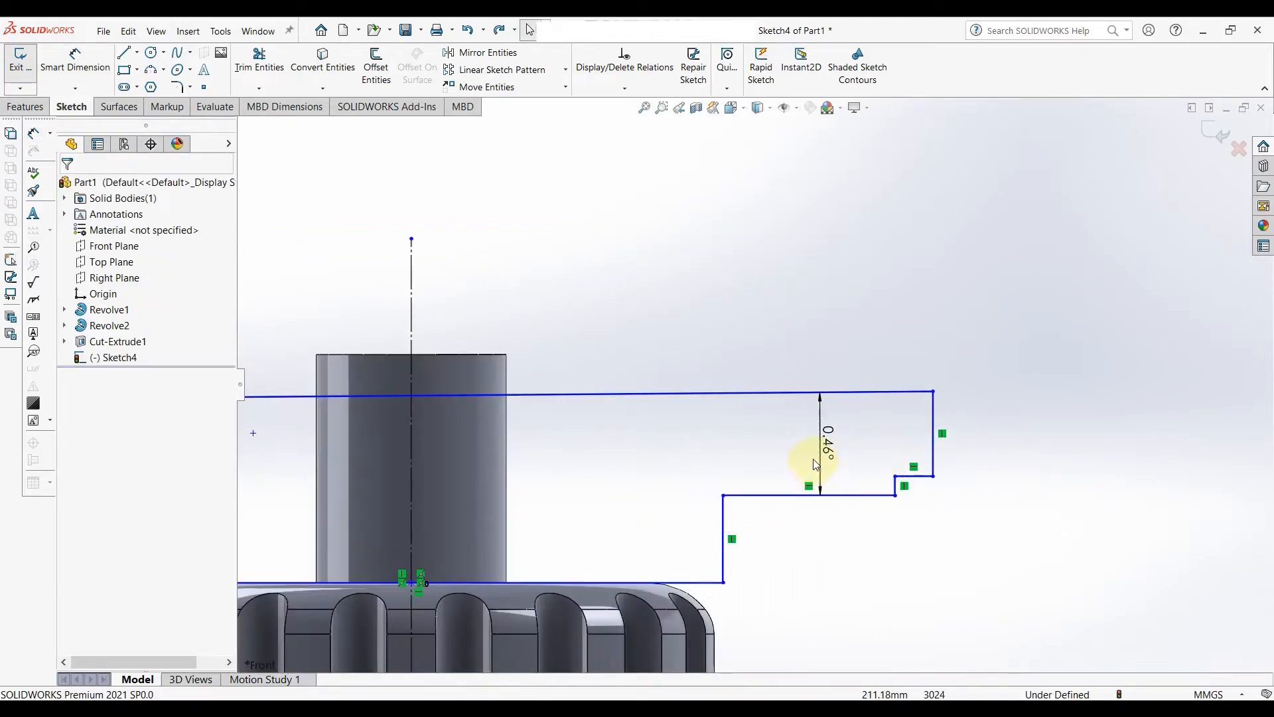
pyautogui.rightClick(835, 448)
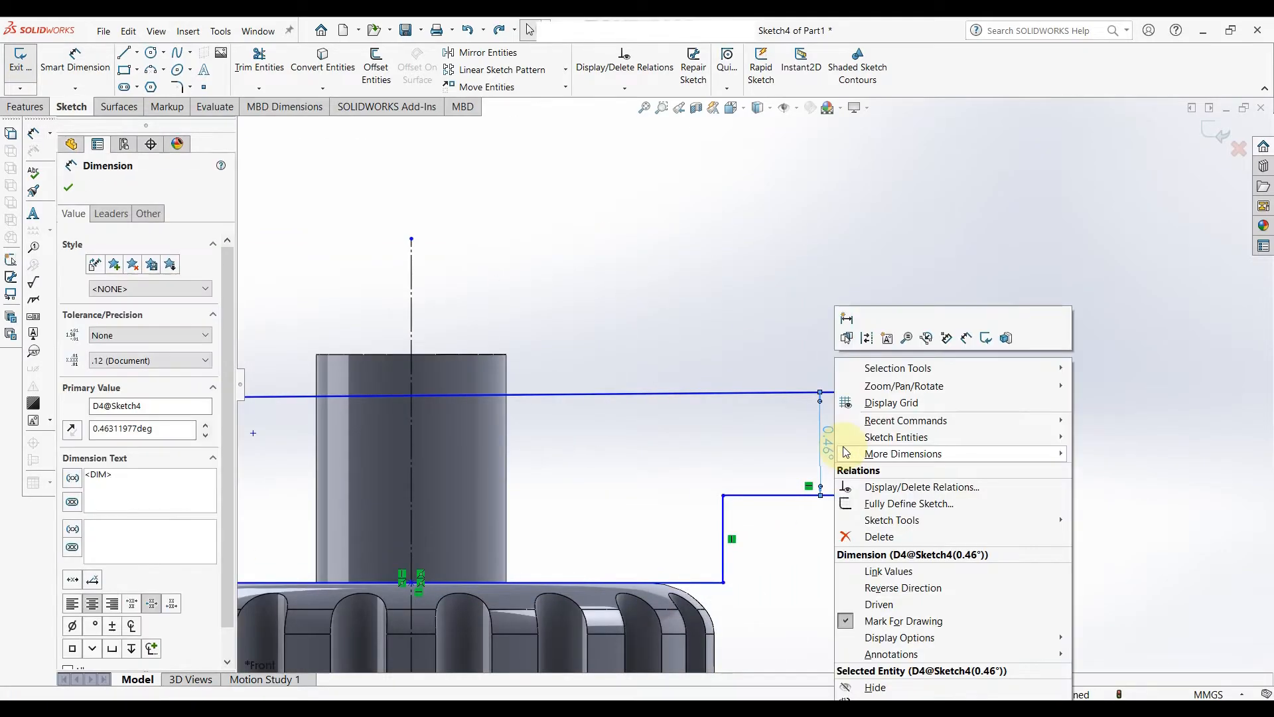
pyautogui.click(846, 502)
# Try a Vertical relation on the profile's long top line, and undo it.
pyautogui.click(778, 395)
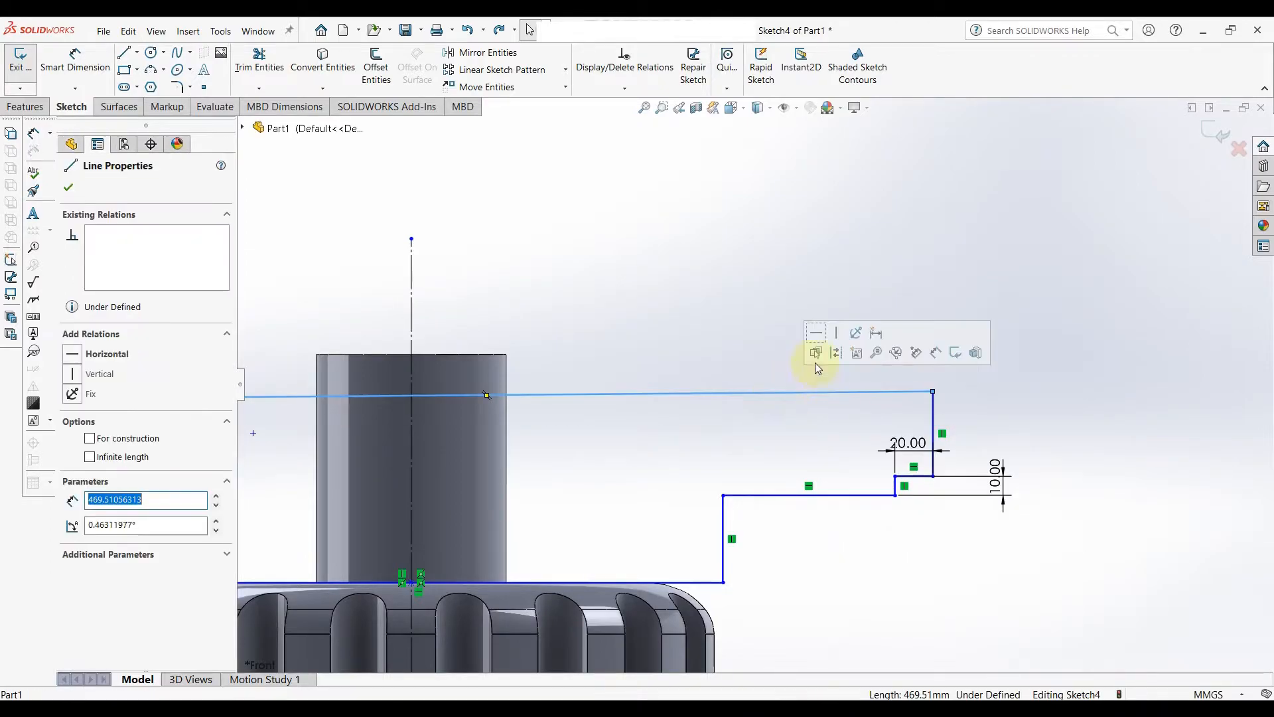
pyautogui.click(836, 333)
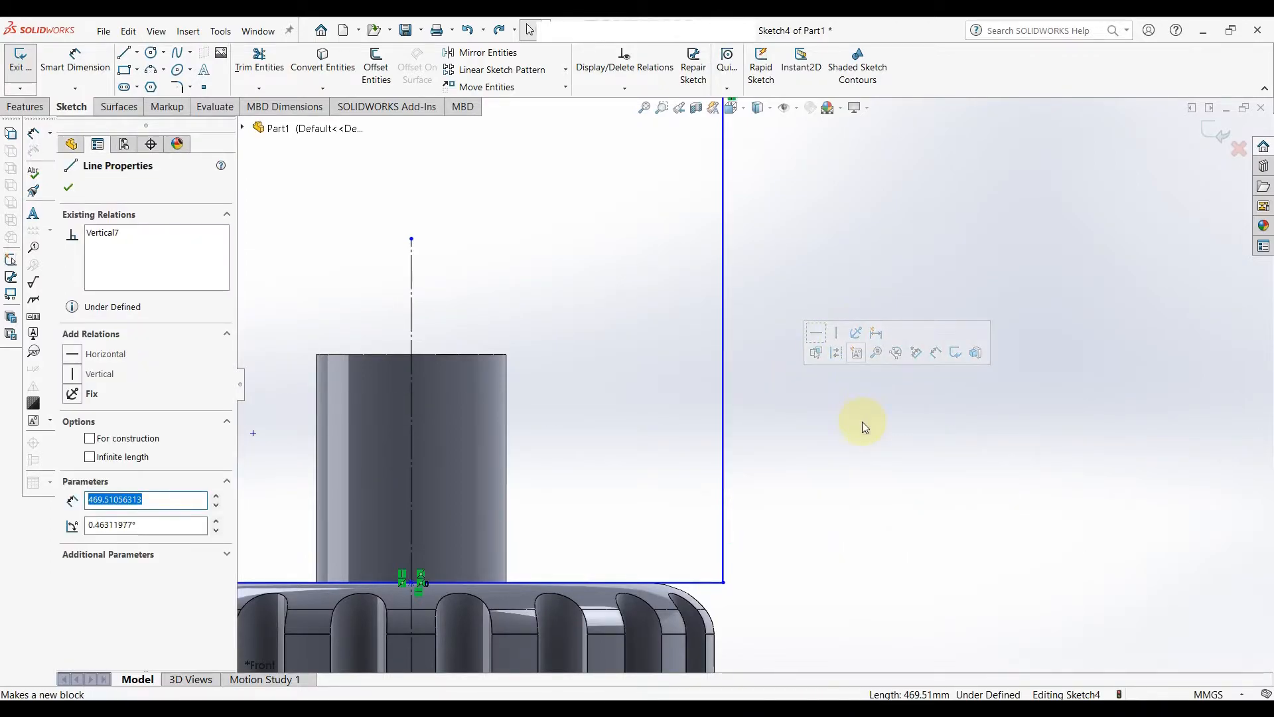
pyautogui.hotkey('ctrl', 'z')
# Add a Horizontal relation to the profile's long top line.
pyautogui.click(819, 396)
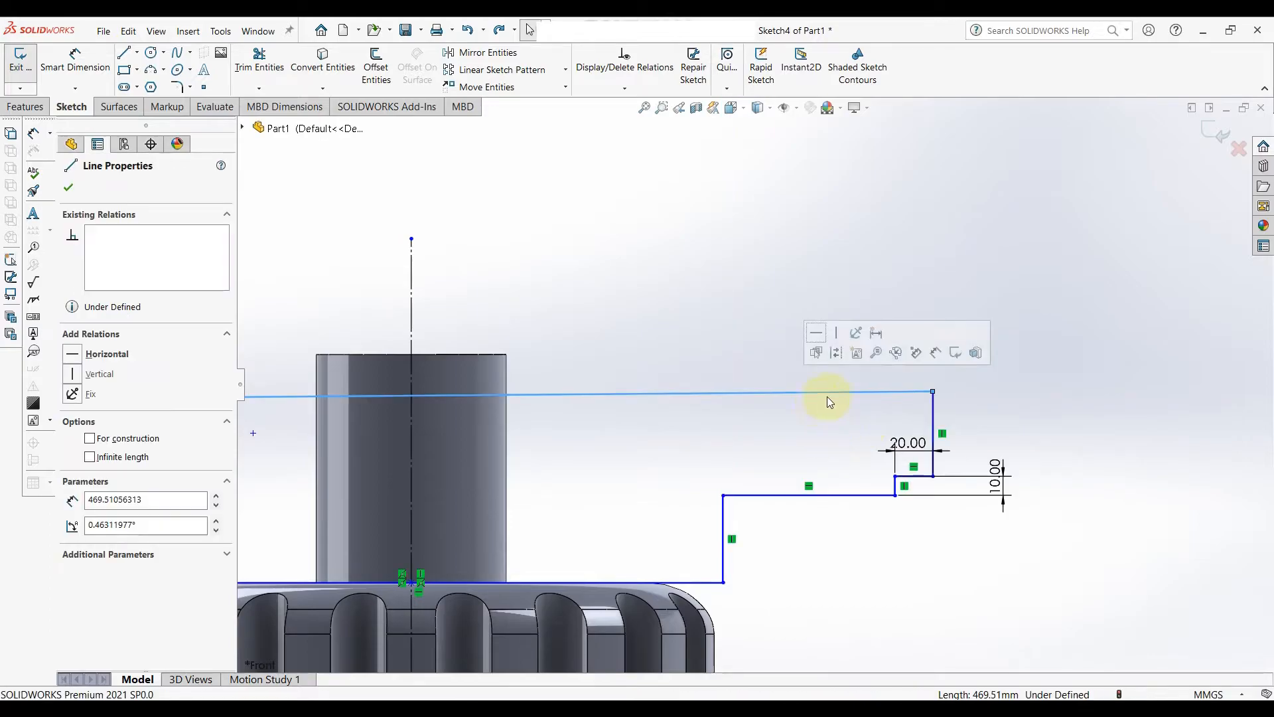
pyautogui.click(816, 333)
pyautogui.click(761, 349)
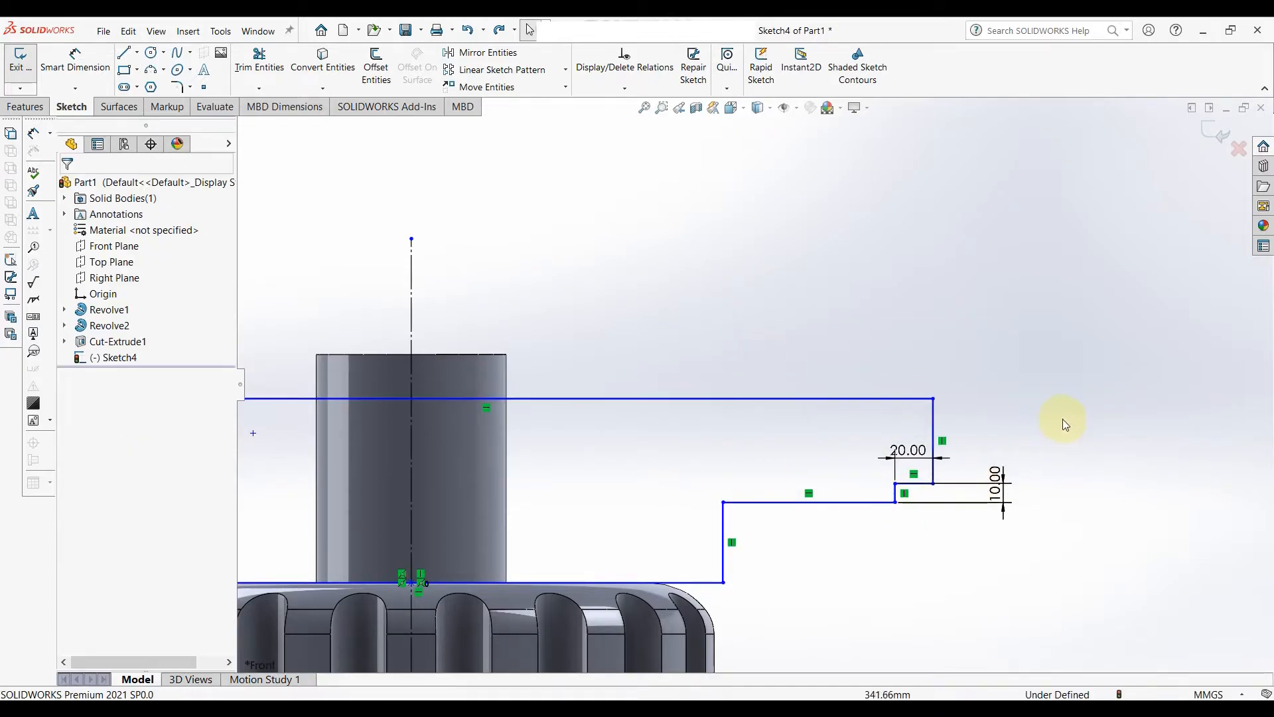
# Dimension the vertical distance between the long top line and the horizontal step line as 100 mm.
pyautogui.press('d')
pyautogui.click(835, 398)
pyautogui.click(838, 503)
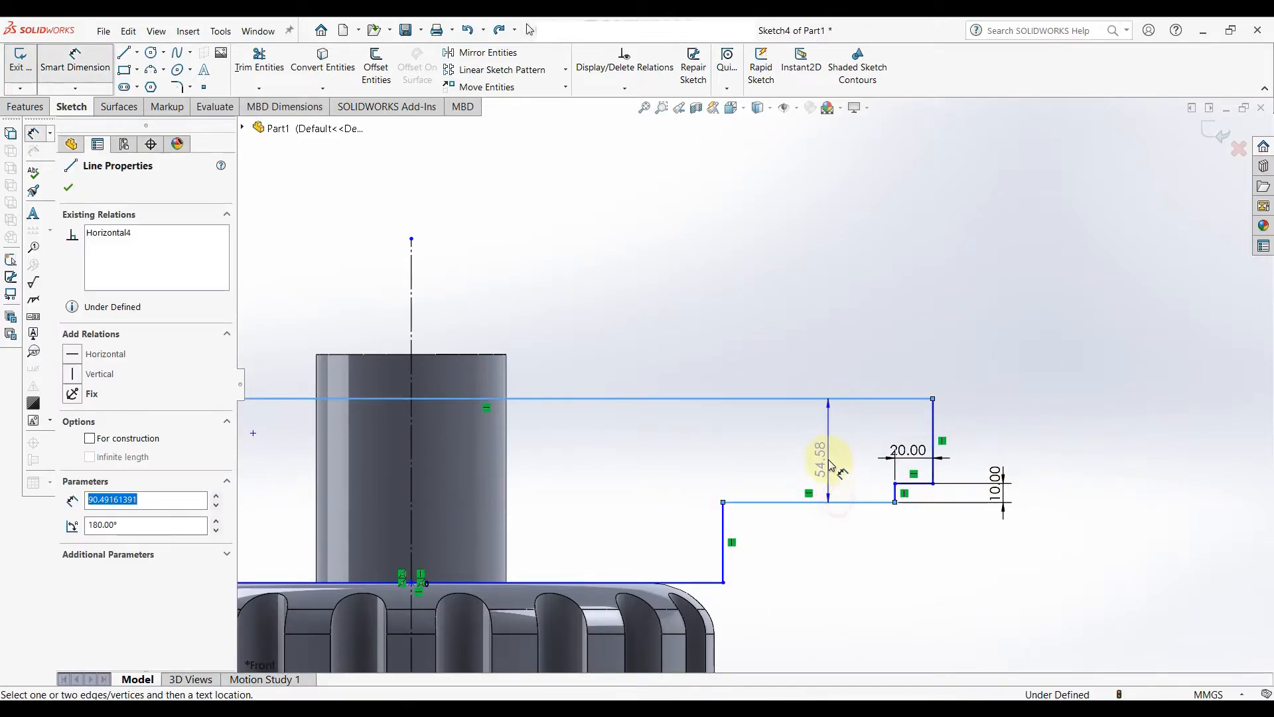
pyautogui.click(828, 461)
pyautogui.write('100')
pyautogui.press('Return')
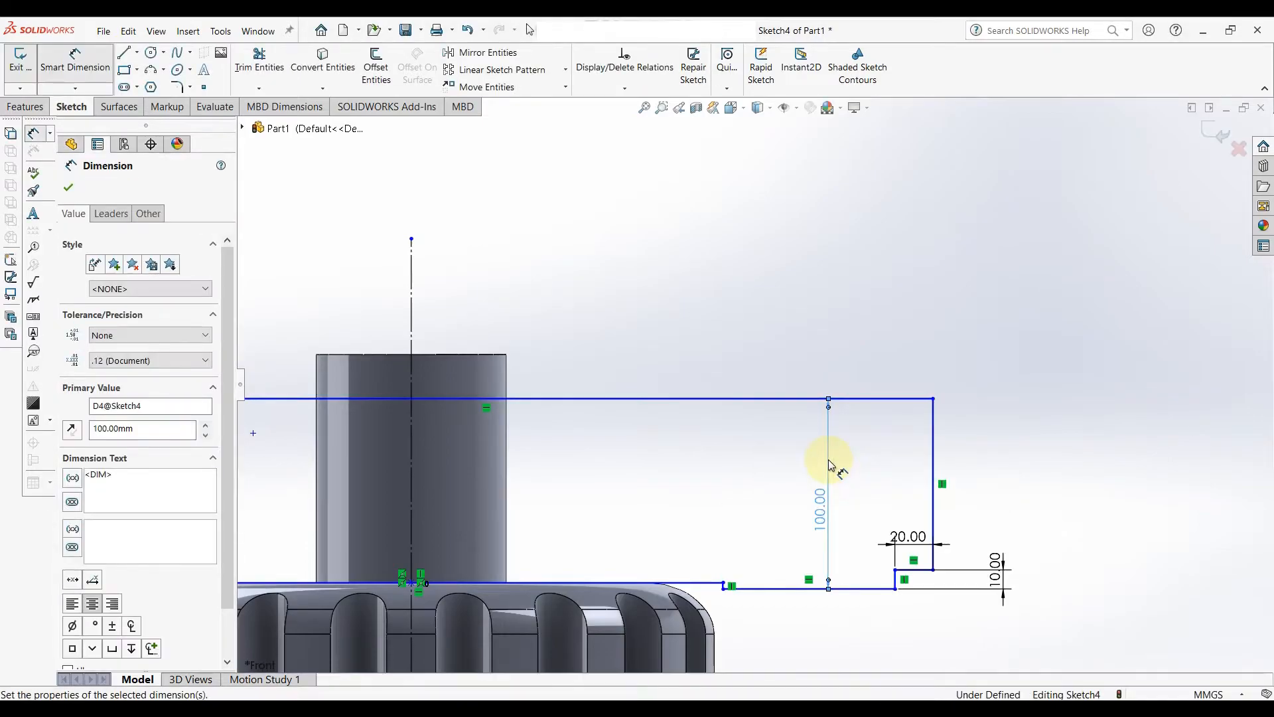
pyautogui.click(818, 594)
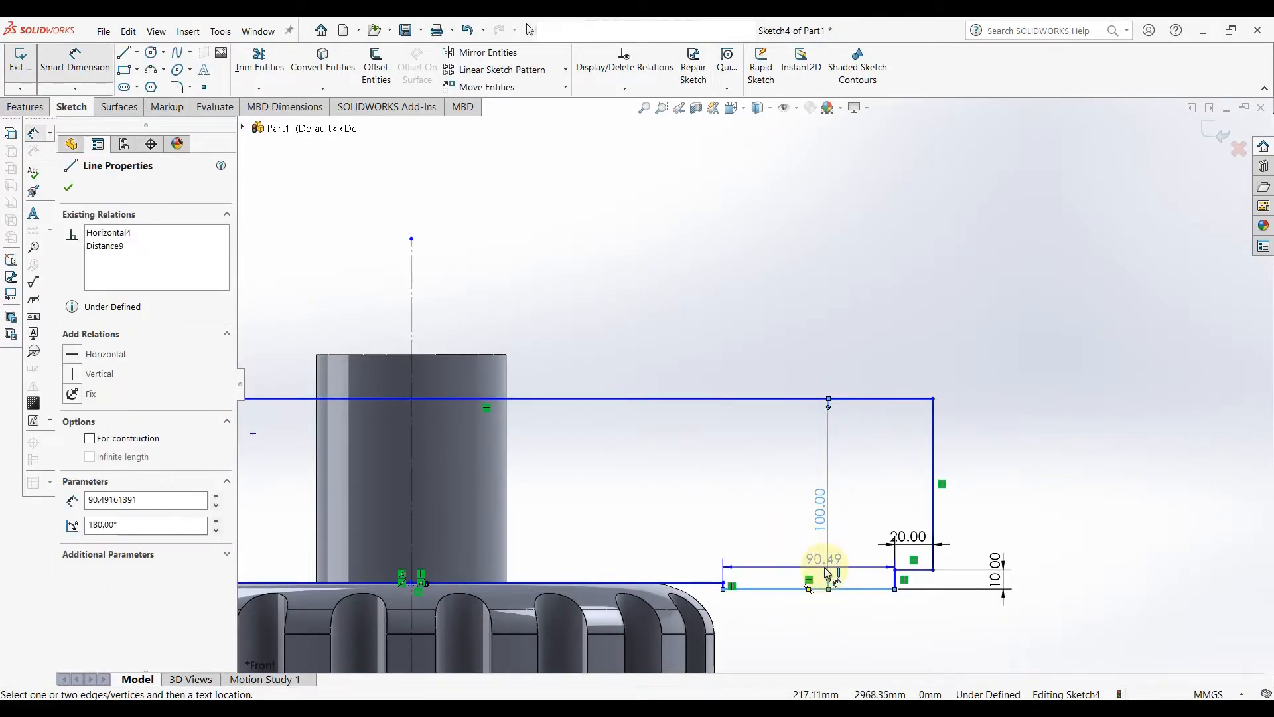
pyautogui.press('Escape')
pyautogui.press('Escape')
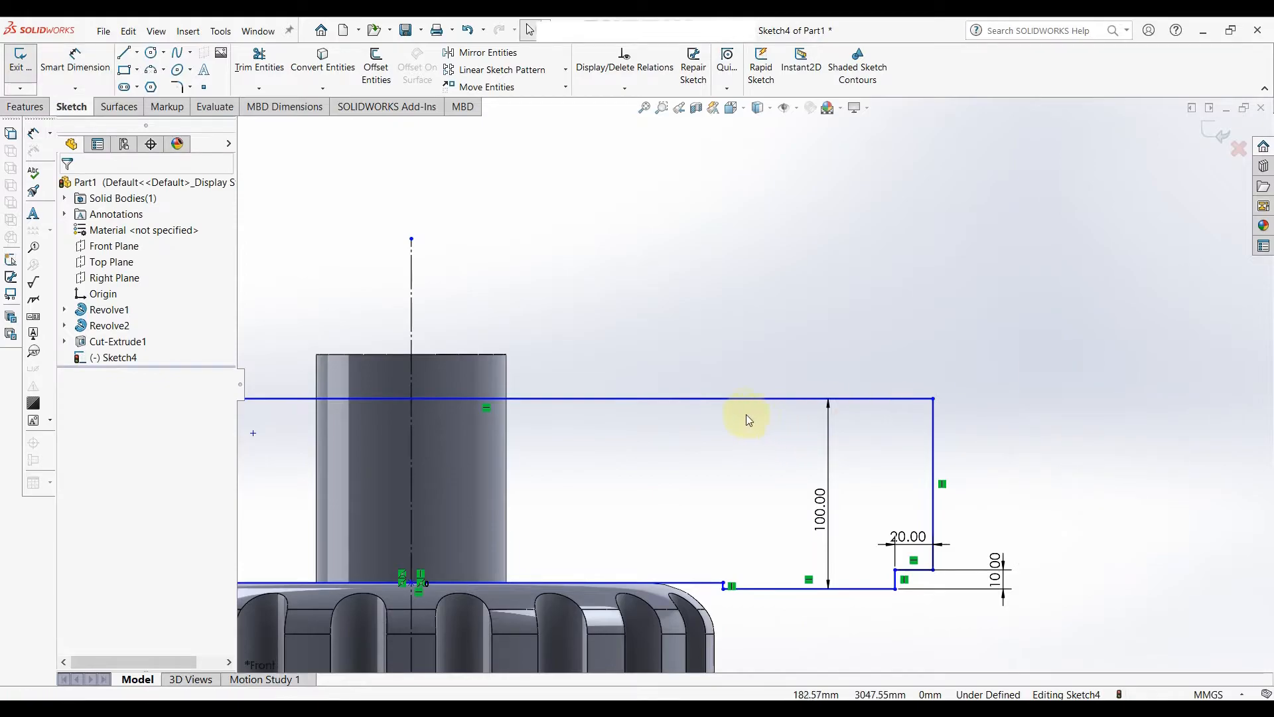
# Move the long top line upward so the horizontal step line lies above the profile's bottom line.
pyautogui.moveTo(741, 401); pyautogui.dragTo(742, 343)
pyautogui.scroll(3, 743, 464)
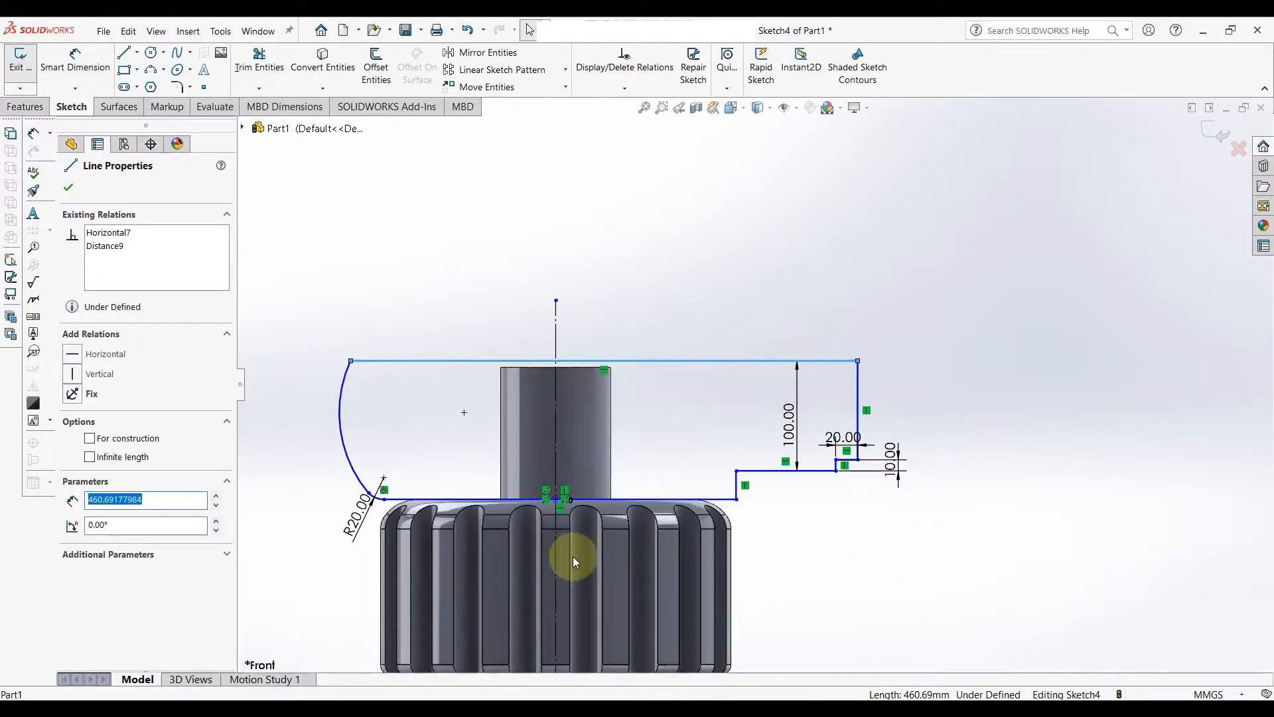
pyautogui.scroll(-2, 594, 538)
pyautogui.scroll(-2, 464, 469)
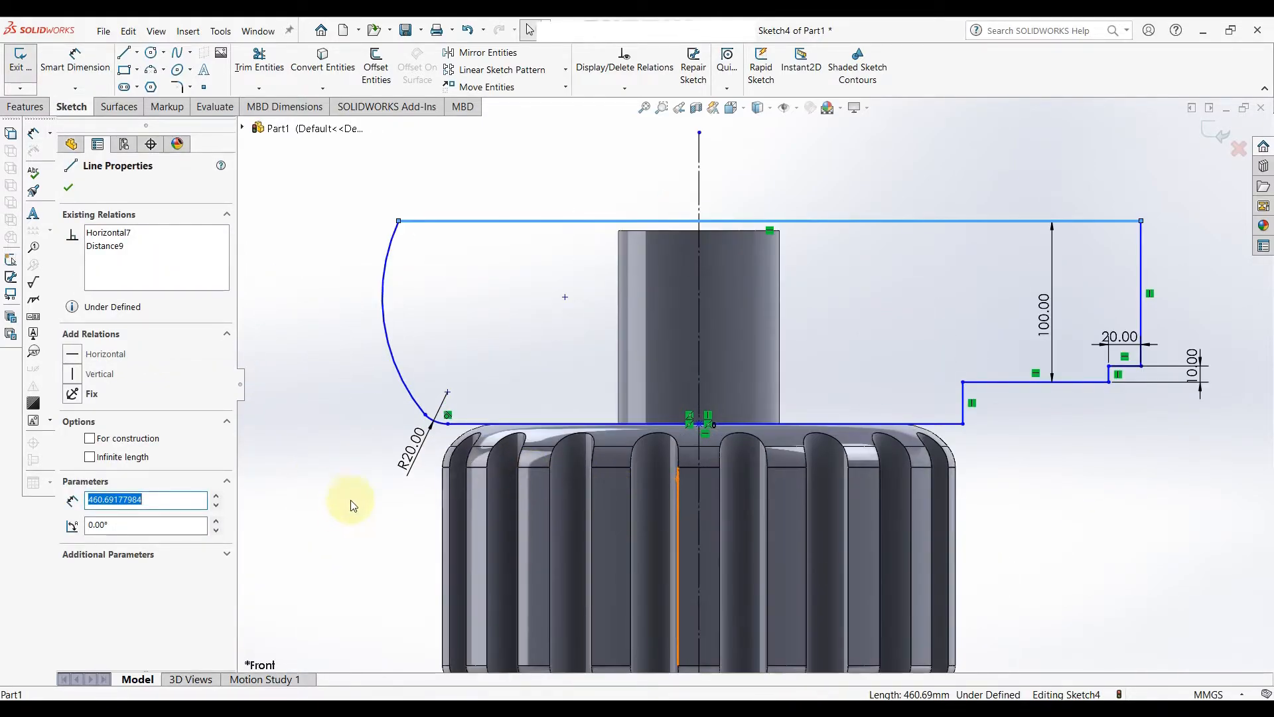
pyautogui.scroll(2, 346, 511)
# Dimension the horizontal distance between the lower step's vertical line and the profile's outer right edge as 200 mm.
pyautogui.moveTo(1113, 563); pyautogui.dragTo(1110, 452, button='right')
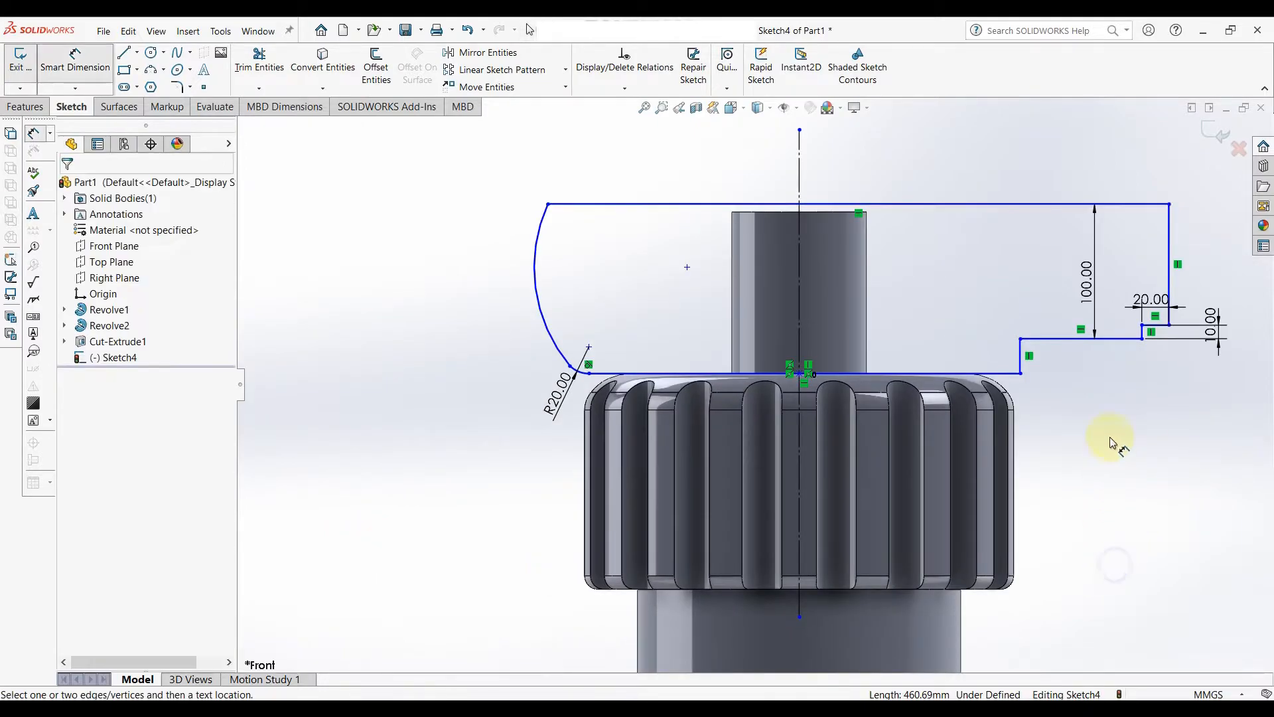
pyautogui.click(1021, 367)
pyautogui.click(1170, 313)
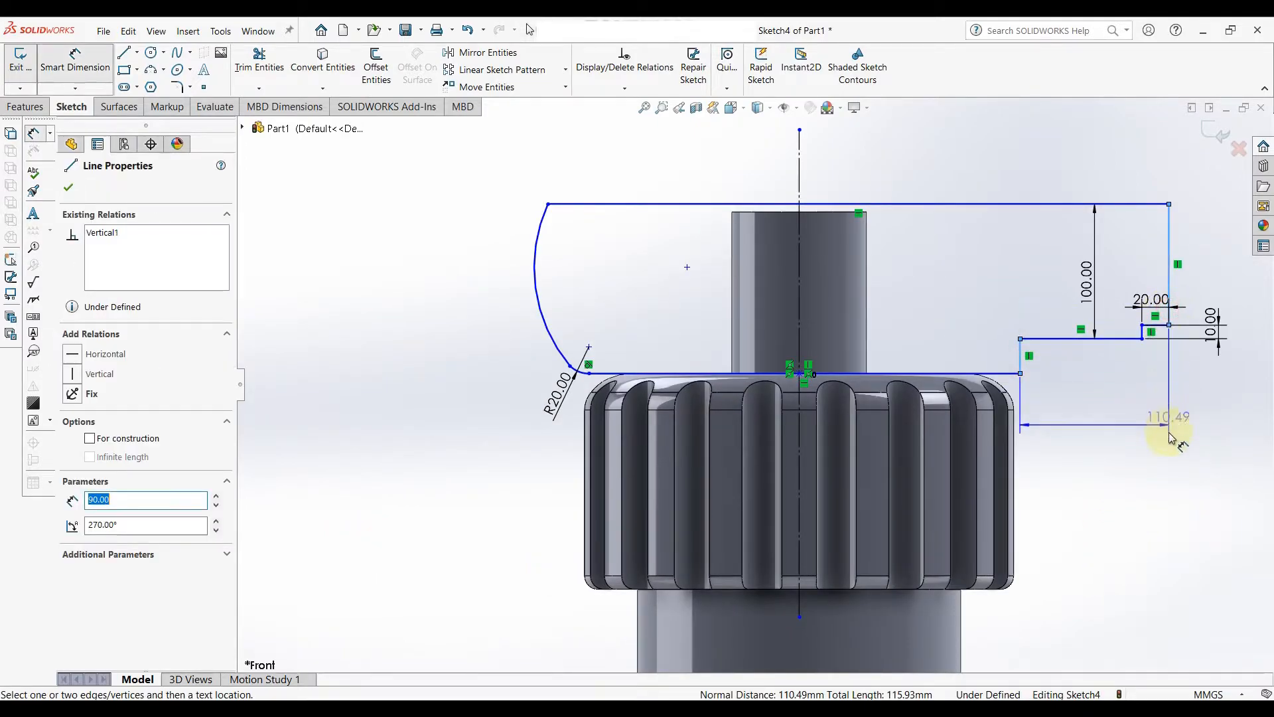
pyautogui.click(1184, 463)
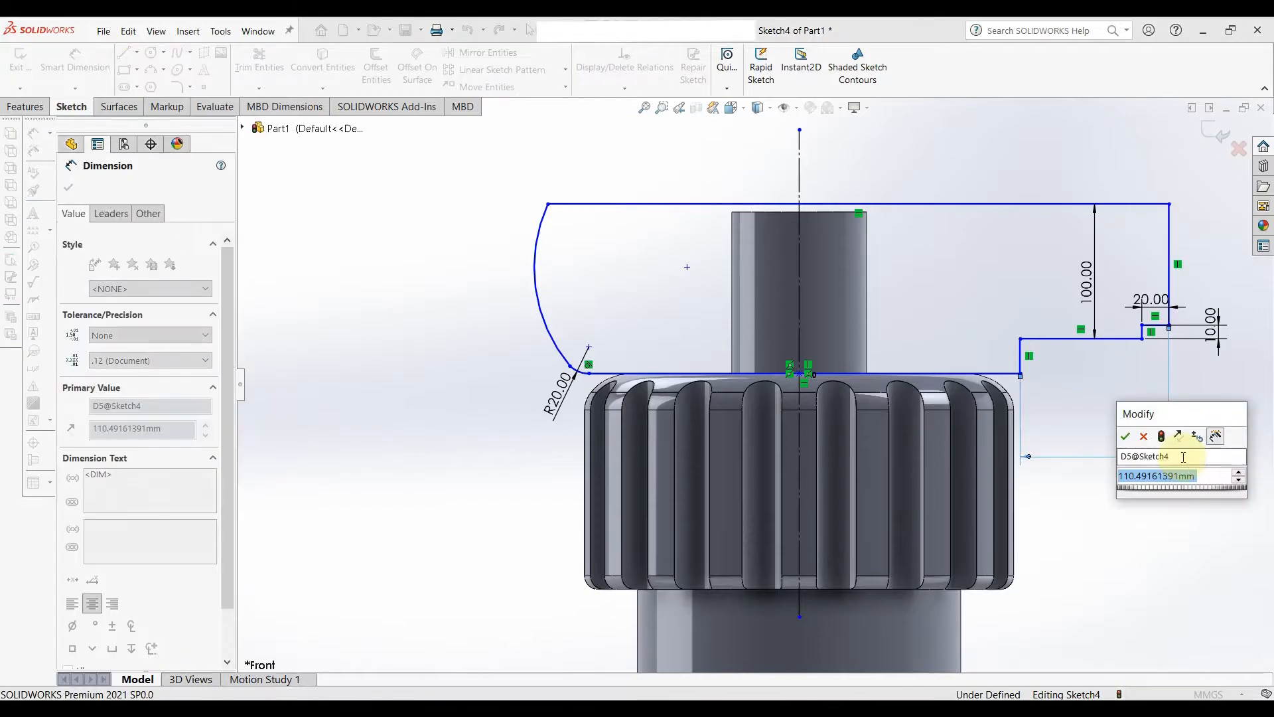
pyautogui.press('Escape')
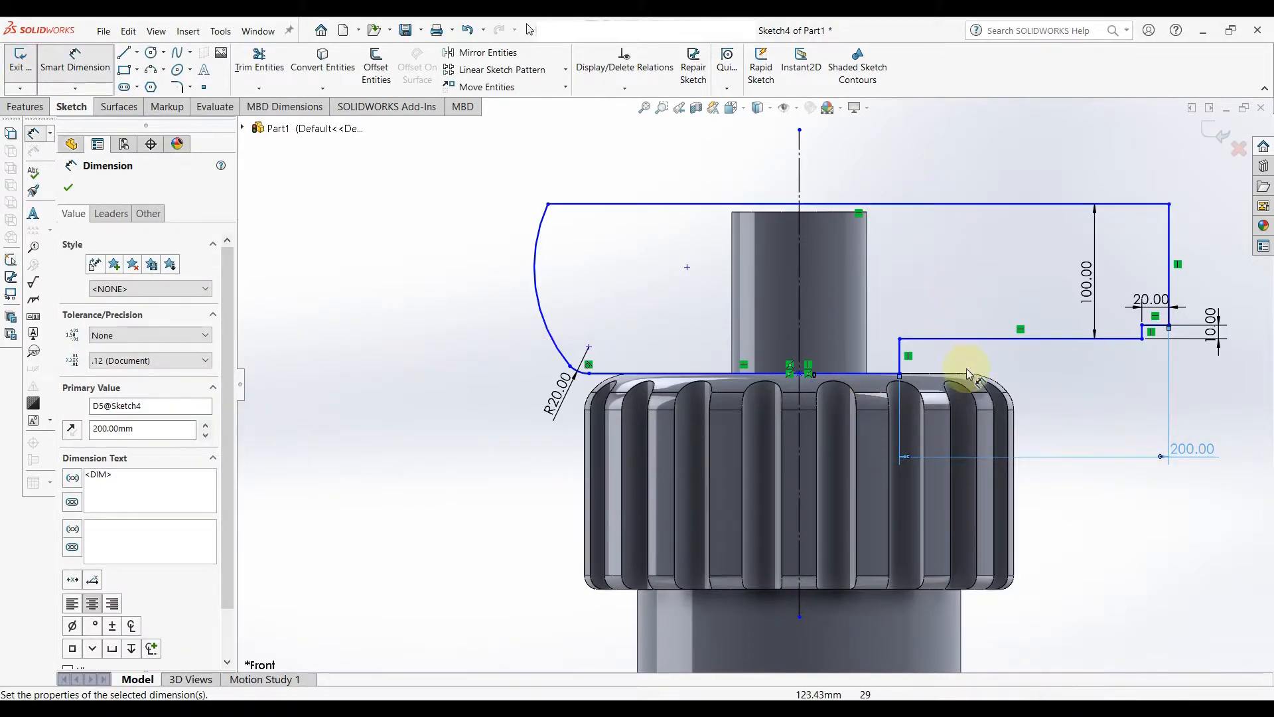
# Dimension the profile's long top line with a length of 600 mm.
pyautogui.click(790, 203)
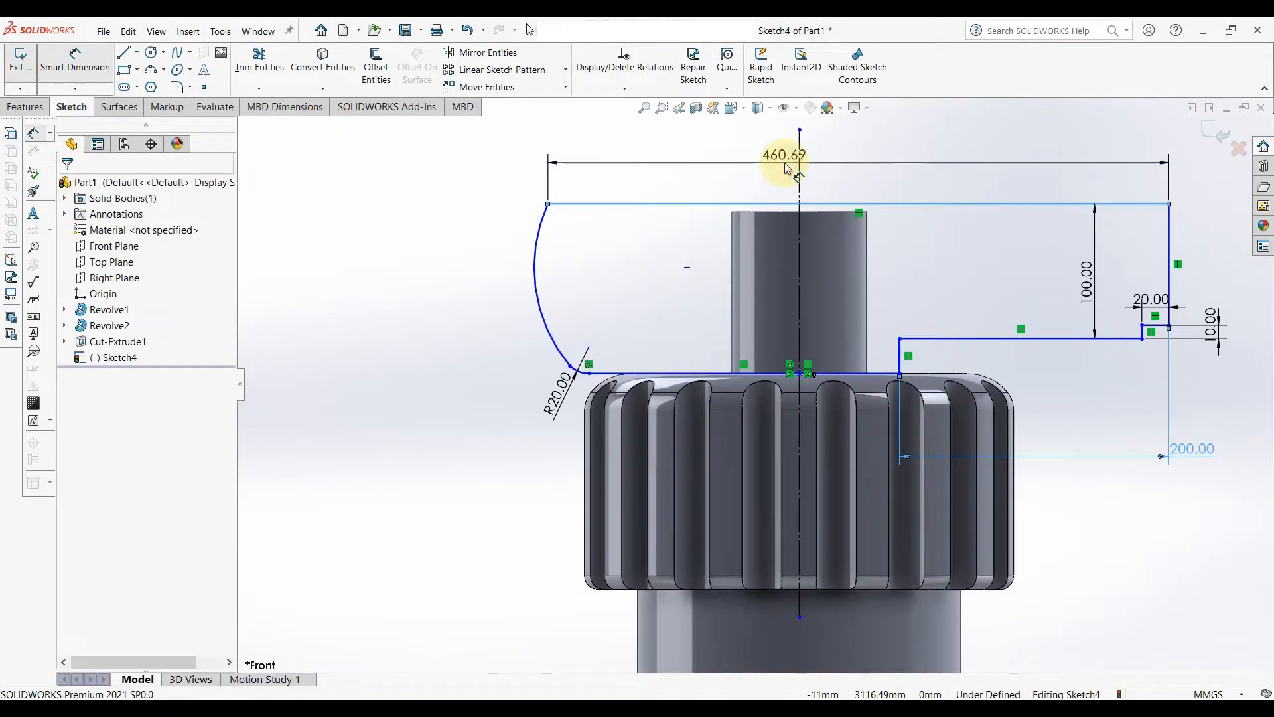
pyautogui.click(785, 168)
pyautogui.write('600')
pyautogui.press('Return')
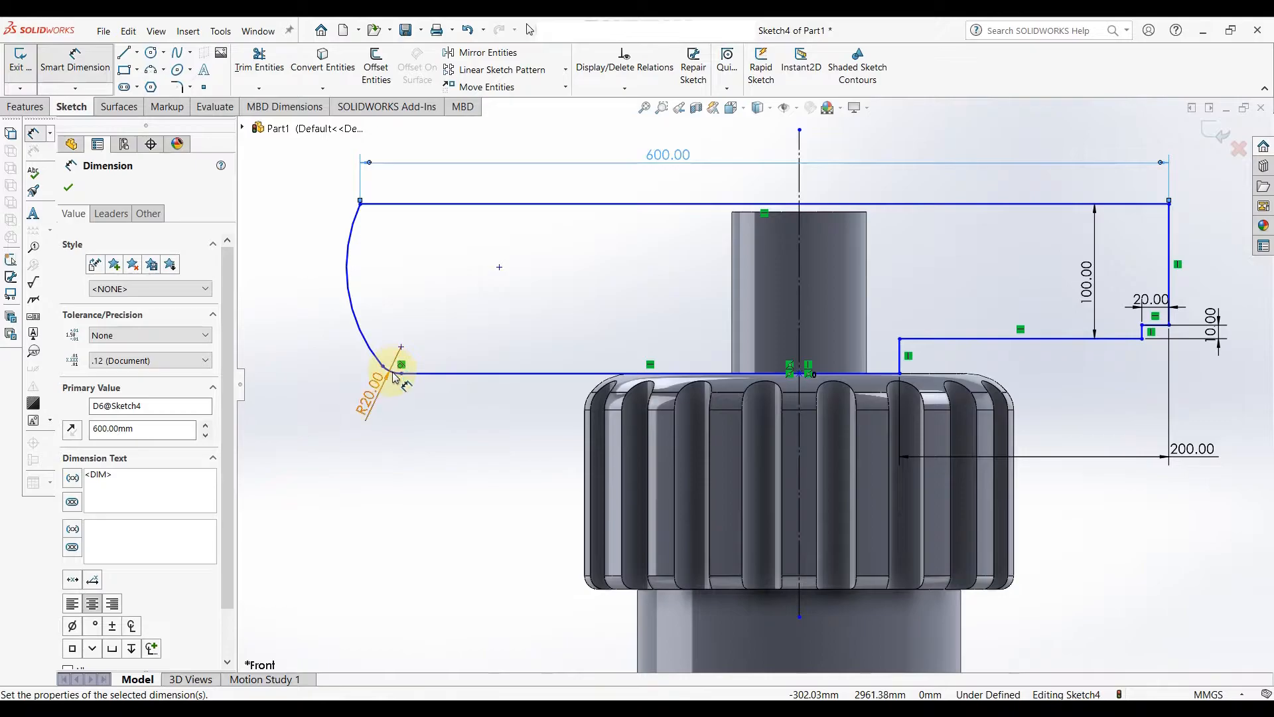
# Dimension the horizontal distance between the 20 mm arc and the vertical centerline as 150 mm.
pyautogui.click(799, 403)
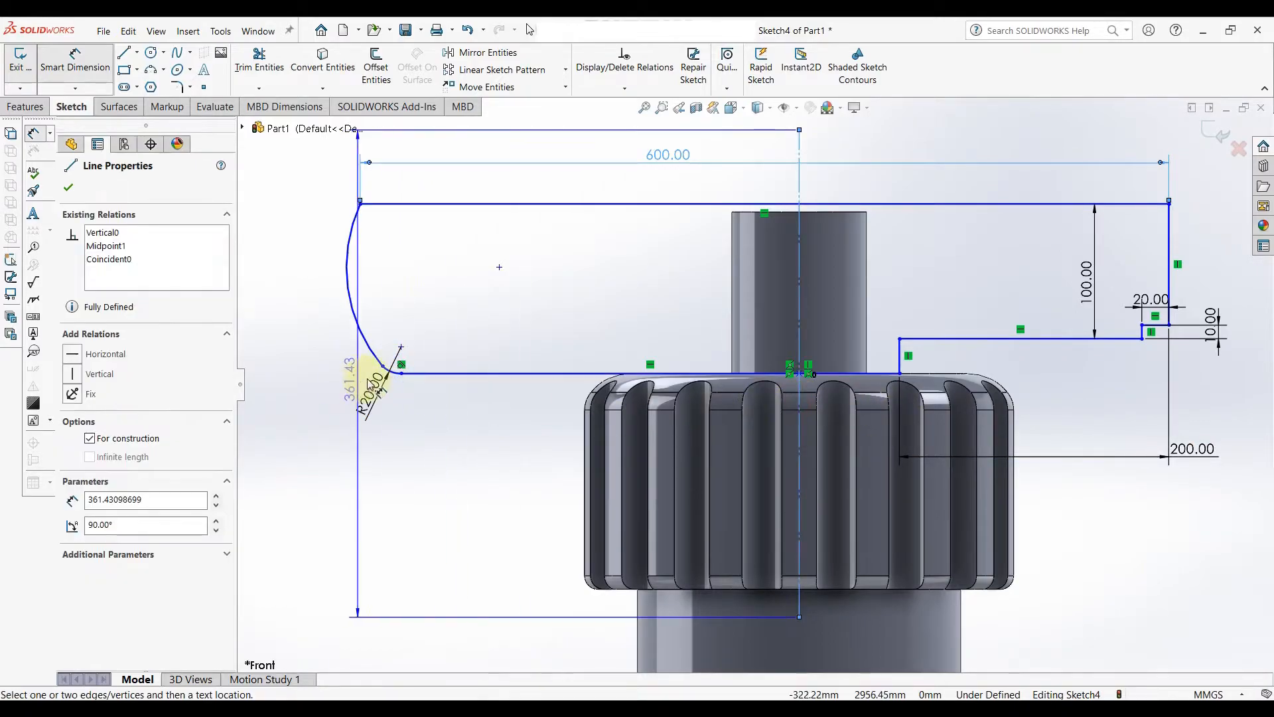
pyautogui.click(392, 375)
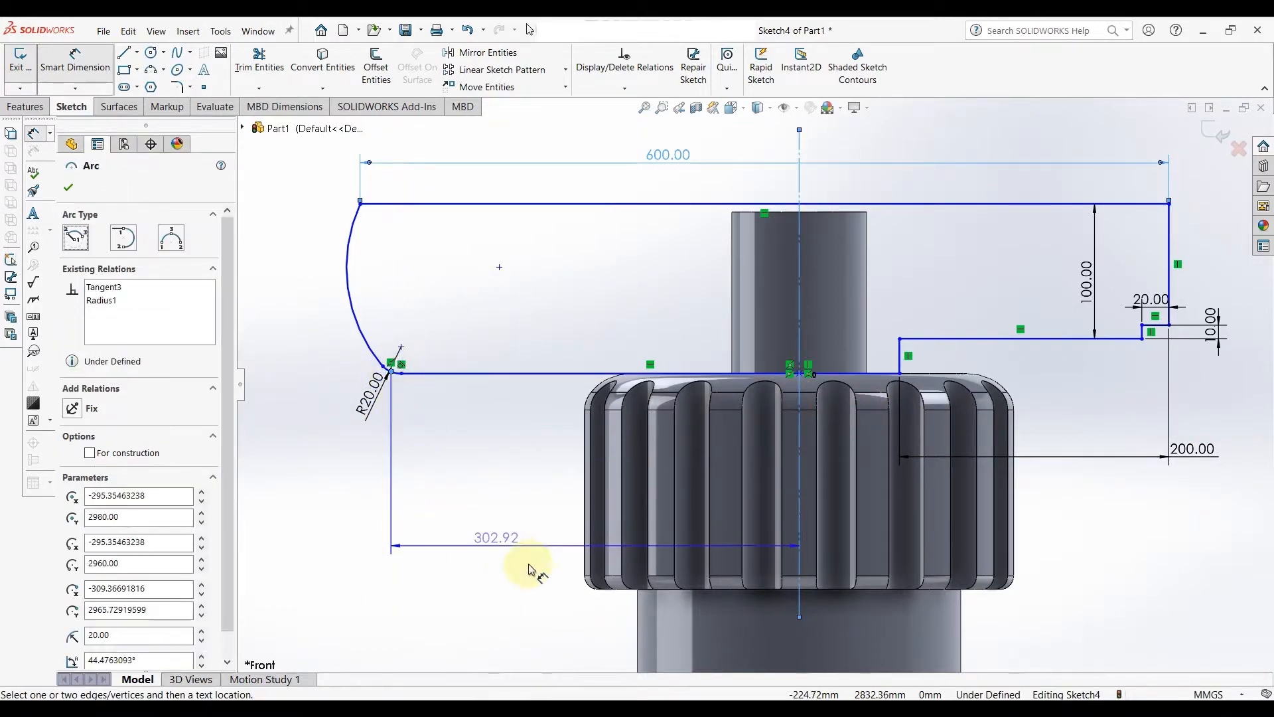
pyautogui.click(539, 552)
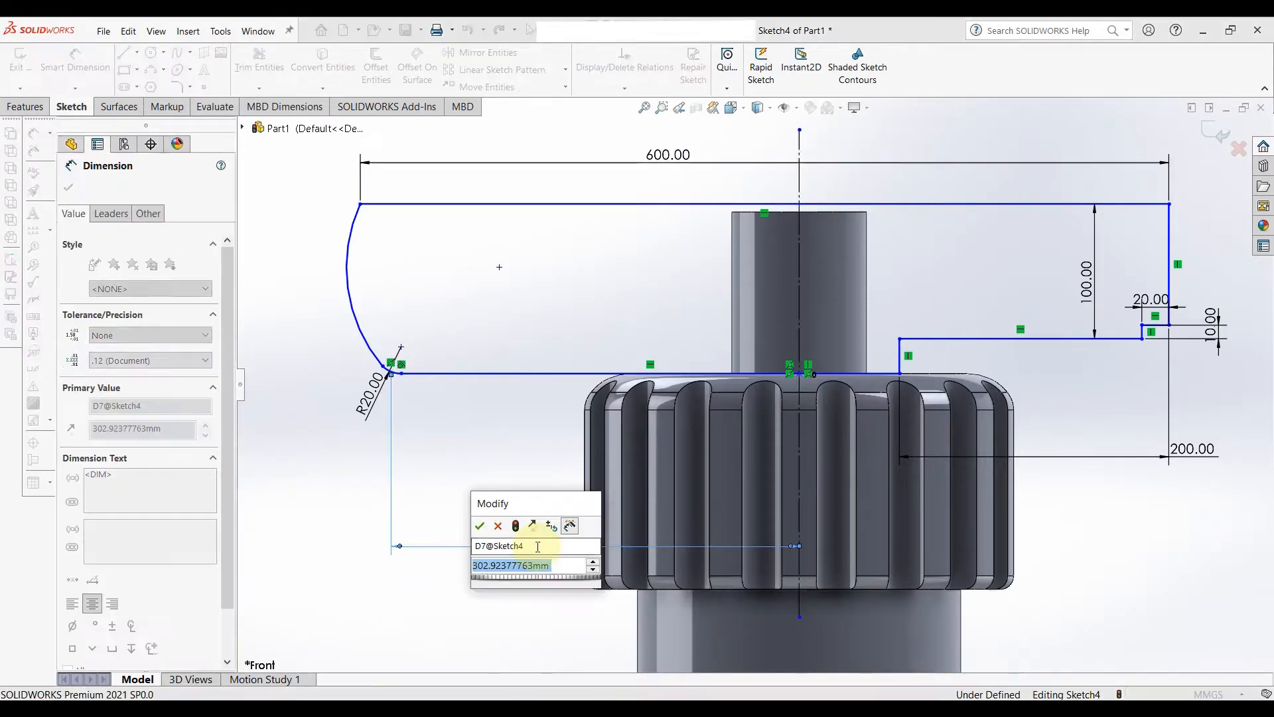
pyautogui.write('150')
pyautogui.press('Return')
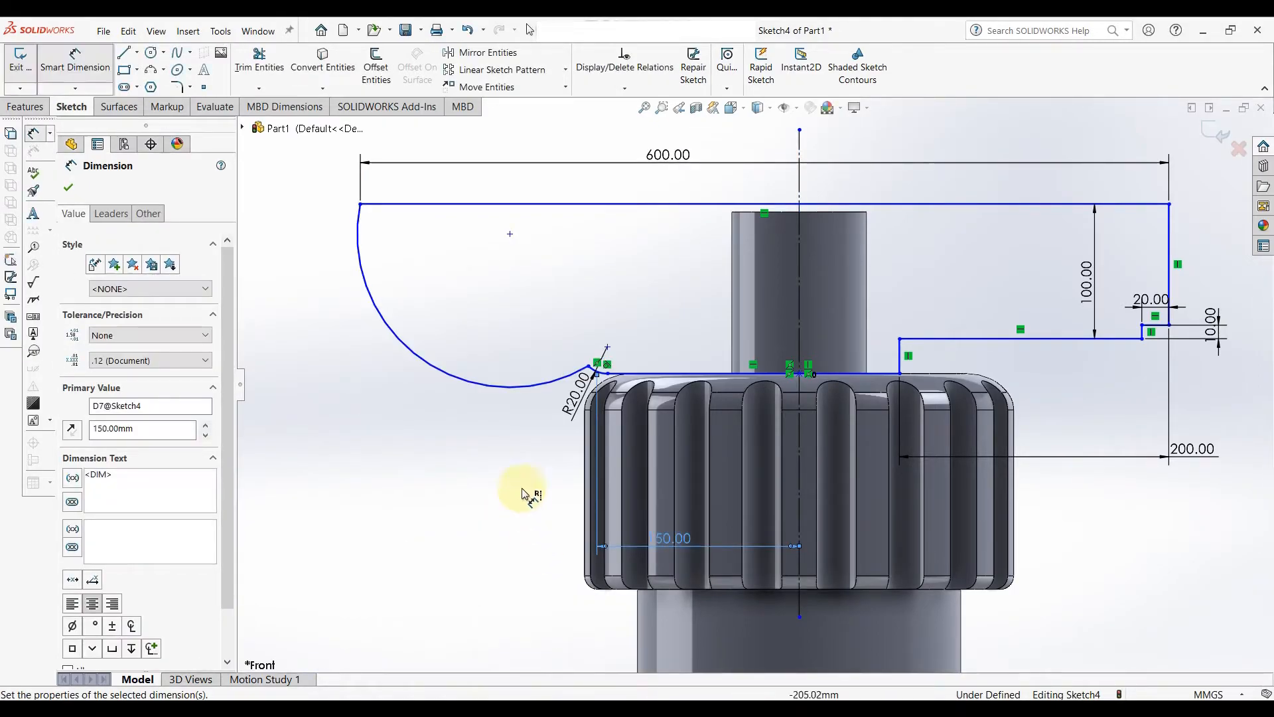
pyautogui.press('Escape')
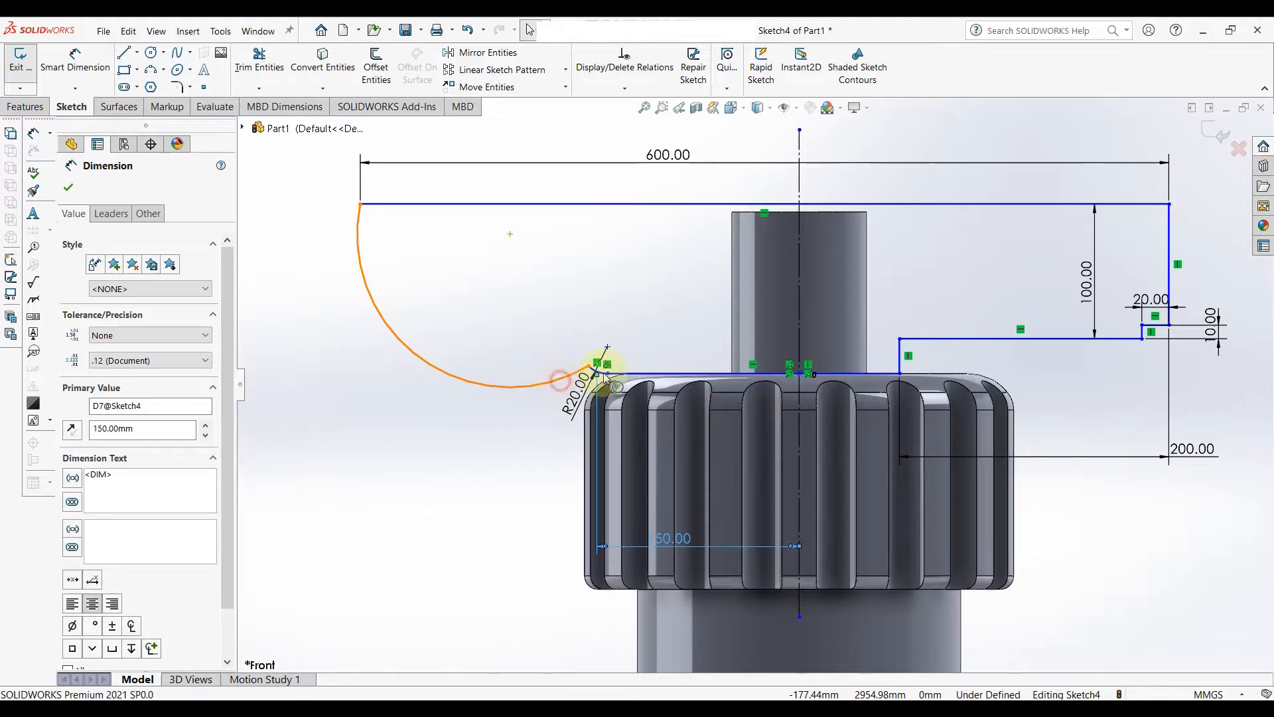
# Try to make the large side arc tangent to the 20 mm arc.
pyautogui.click(594, 370)
pyautogui.click(597, 370)
pyautogui.scroll(-5, 555, 371)
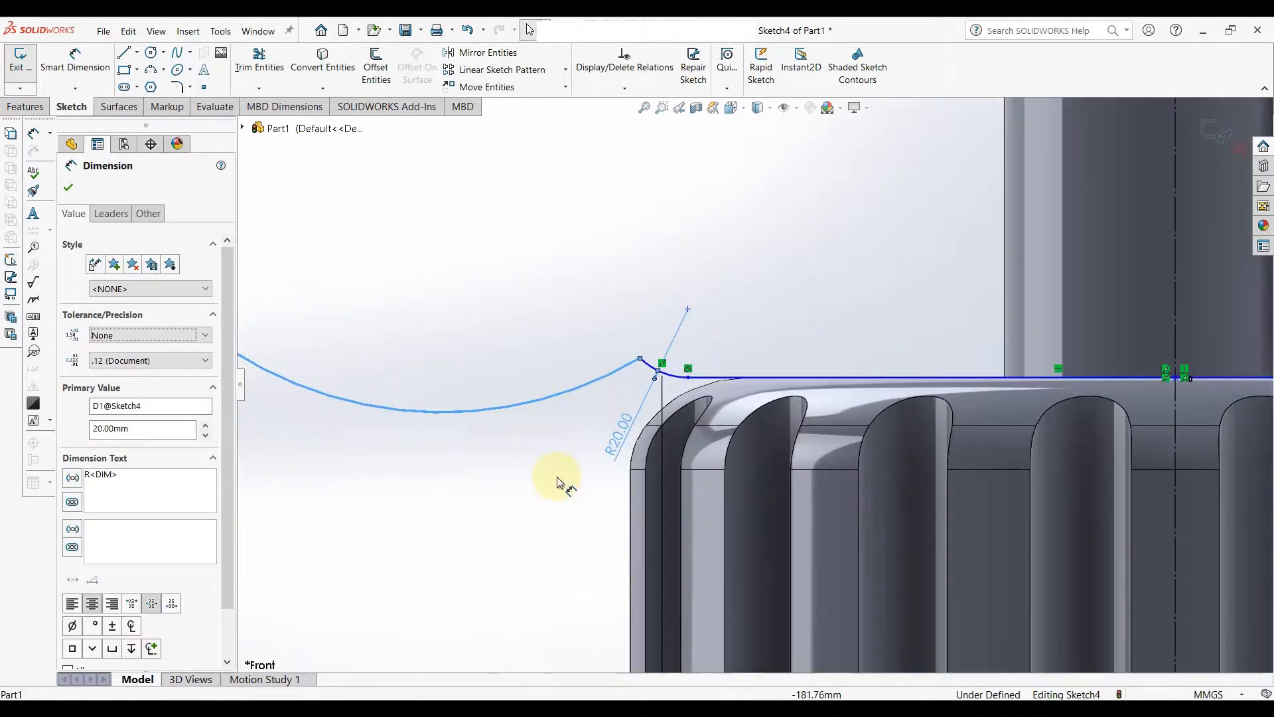
pyautogui.click(558, 479)
pyautogui.click(643, 367)
pyautogui.keyDown('ctrl'); pyautogui.click(615, 369); pyautogui.keyUp('ctrl')
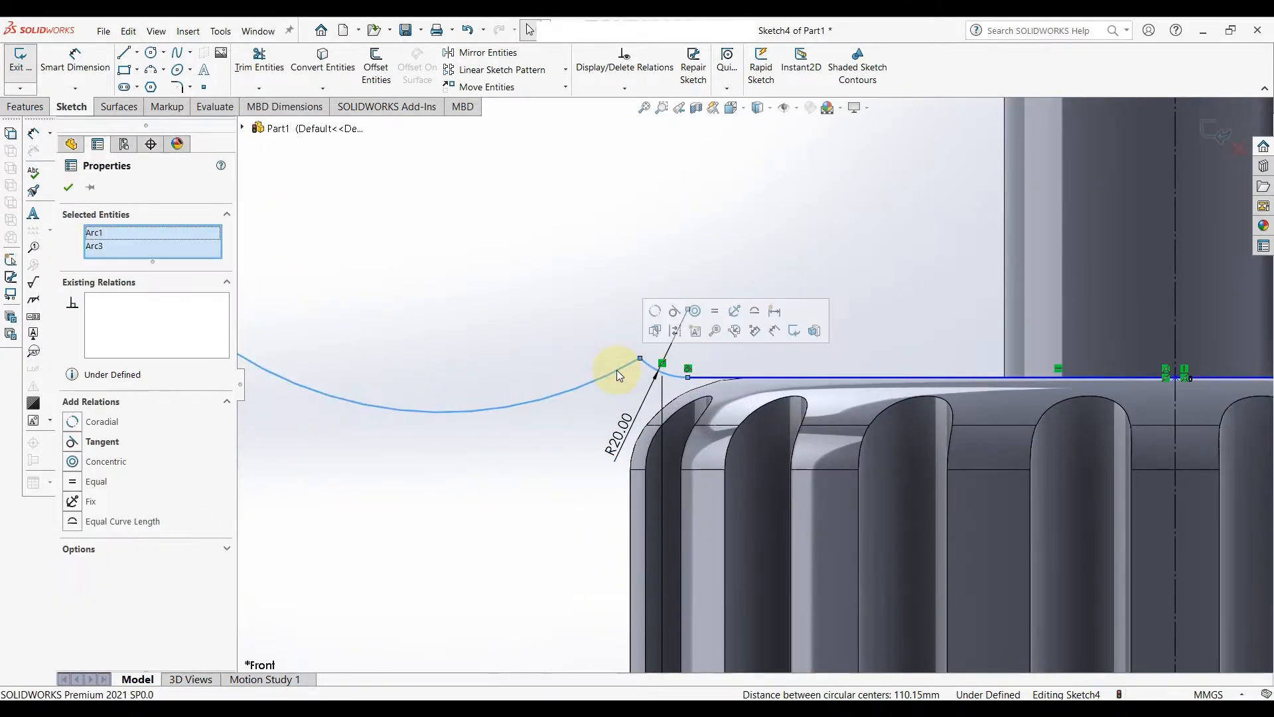
pyautogui.click(674, 313)
pyautogui.scroll(4, 640, 433)
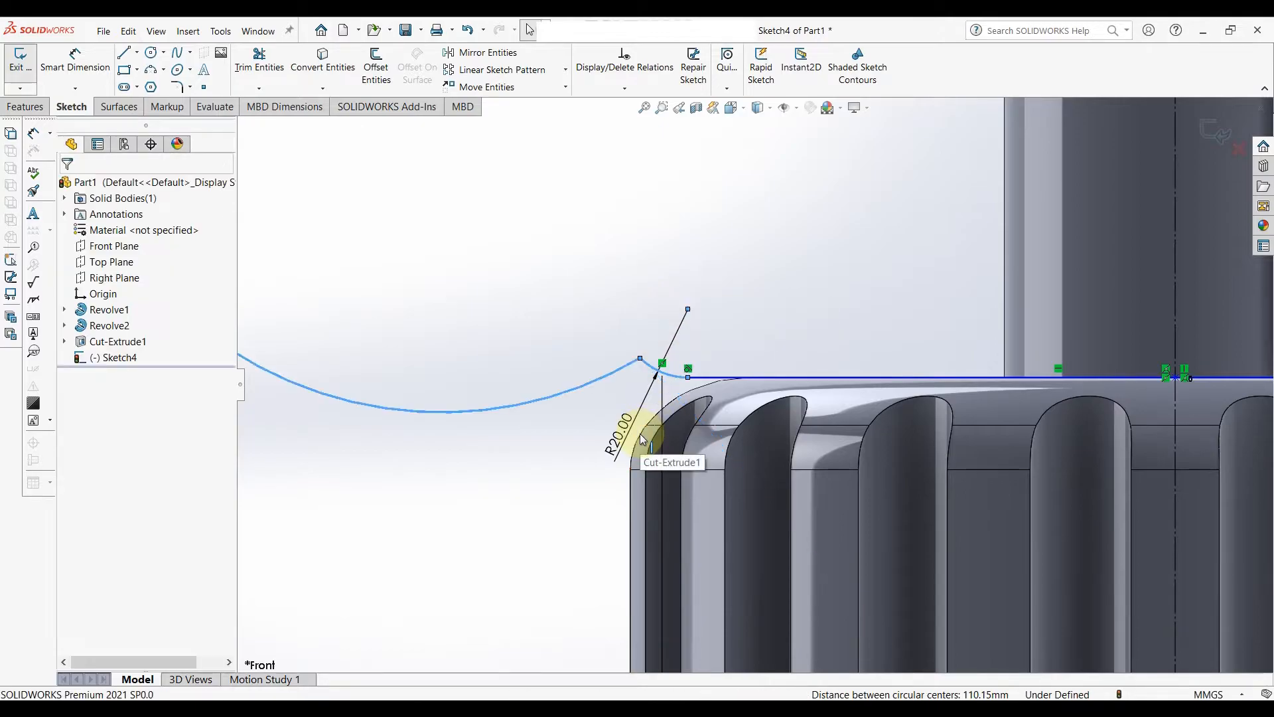
pyautogui.click(578, 470)
# Reposition the 150 mm and 200 mm horizontal dimensions so their text is easier to read.
pyautogui.scroll(5, 703, 478)
pyautogui.scroll(-3, 904, 489)
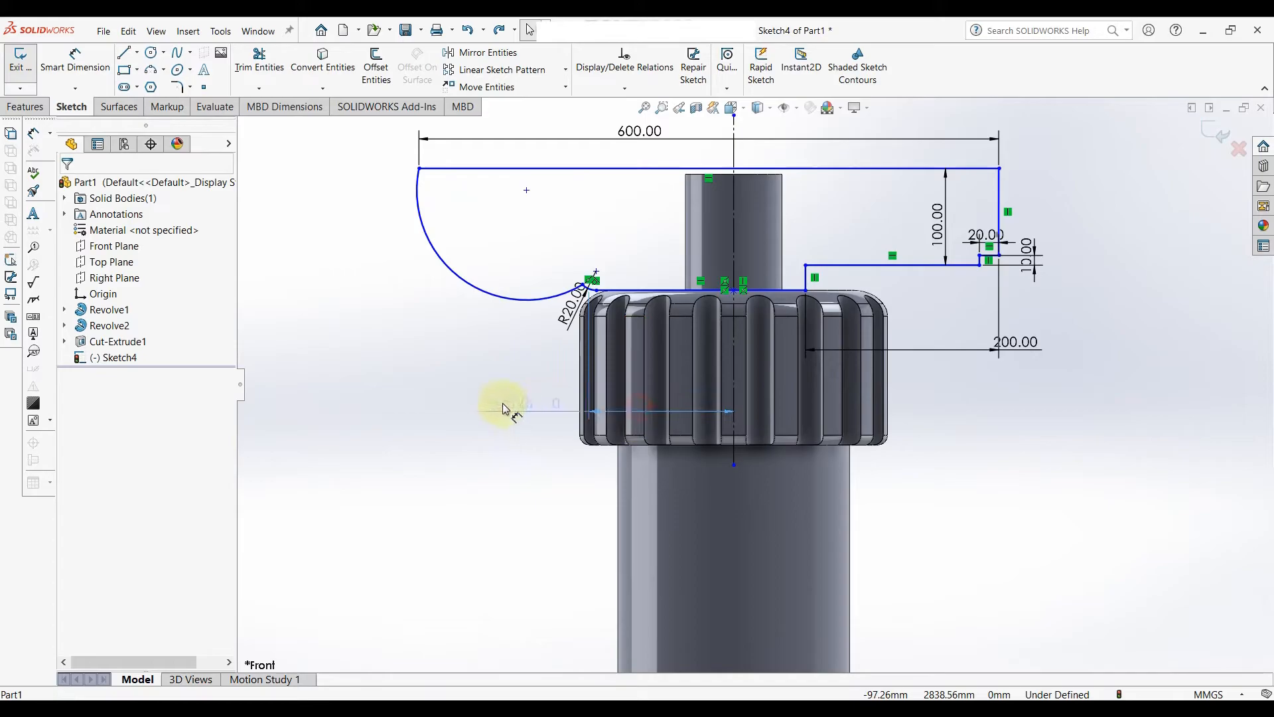
pyautogui.moveTo(1010, 345); pyautogui.dragTo(959, 338)
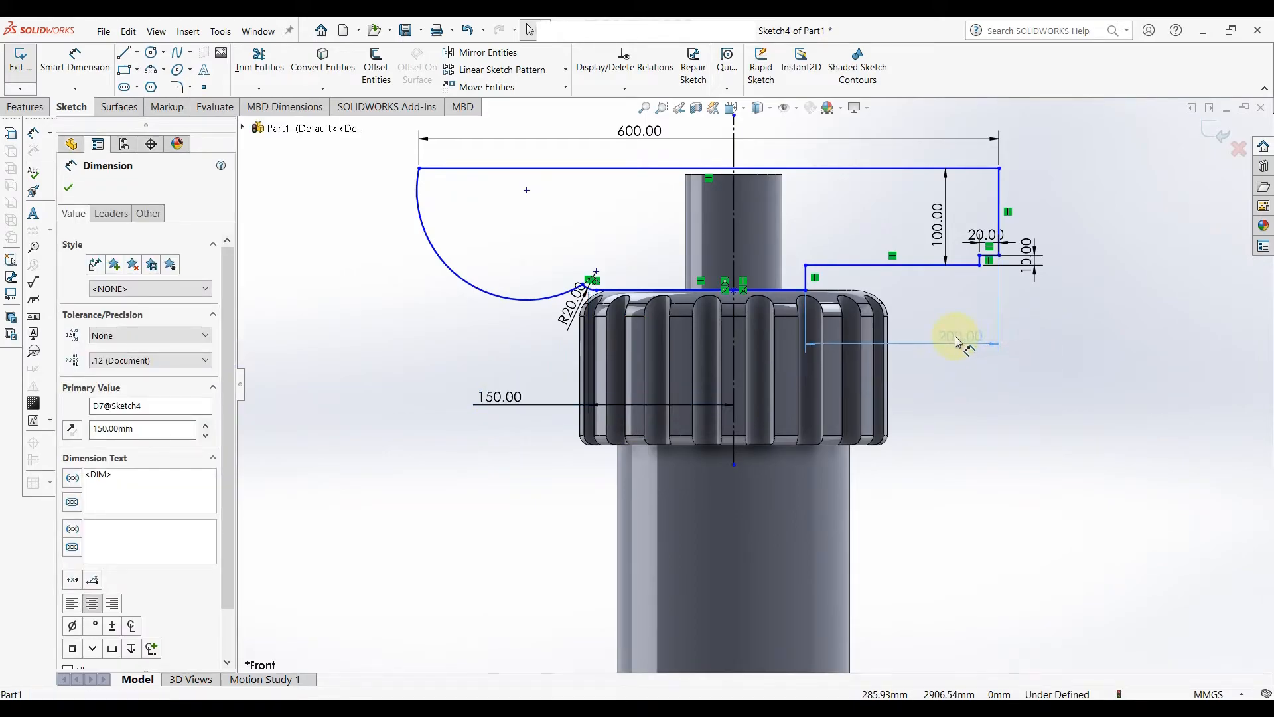
# Shift the profile sideways by the lower step's corner until the corner lies just beyond the grooved cap's outer edge.
pyautogui.moveTo(806, 292)
pyautogui.mouseDown()
pyautogui.moveTo(904, 292)
pyautogui.moveTo(882, 288)
pyautogui.moveTo(893, 287)
pyautogui.mouseUp()
pyautogui.scroll(-4, 893, 262)
pyautogui.scroll(5, 562, 346)
pyautogui.scroll(-4, 448, 324)
pyautogui.click(481, 383)
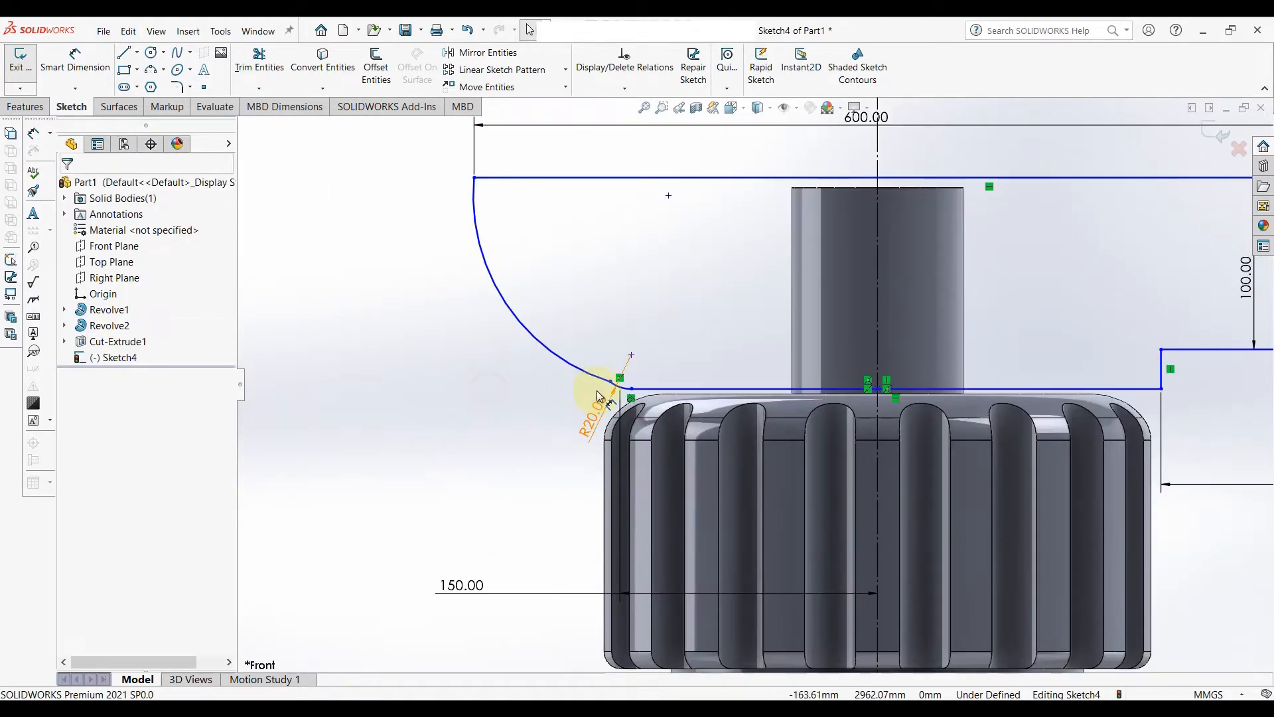
# Add a tangent relation between the large side arc and the 20 mm arc.
pyautogui.scroll(-1, 580, 390)
pyautogui.click(633, 385)
pyautogui.keyDown('ctrl'); pyautogui.click(602, 373); pyautogui.keyUp('ctrl')
pyautogui.click(661, 314)
pyautogui.click(508, 416)
pyautogui.scroll(5, 916, 384)
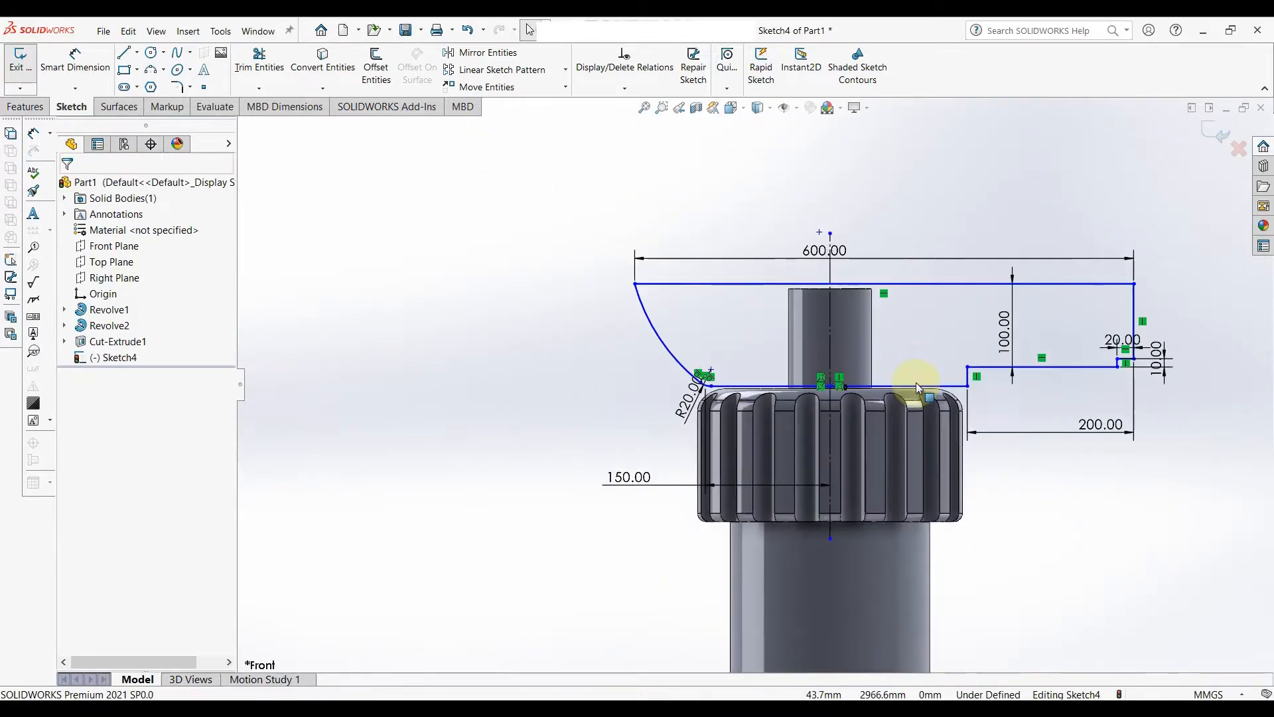
# Dimension the vertical distance between the profile's long top line and its bottom line as 120.1 mm.
pyautogui.scroll(-2, 956, 383)
pyautogui.click(595, 239)
pyautogui.click(634, 389)
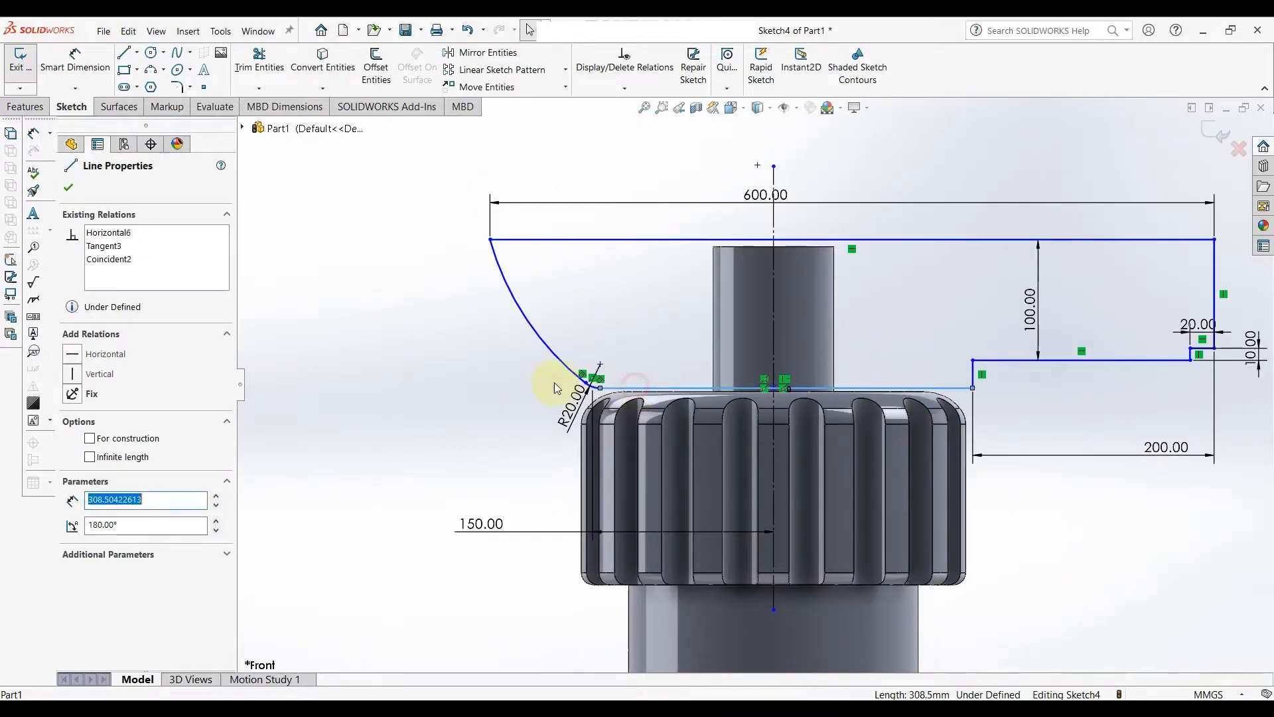
pyautogui.moveTo(418, 401); pyautogui.dragTo(392, 270, button='right')
pyautogui.click(589, 240)
pyautogui.click(607, 387)
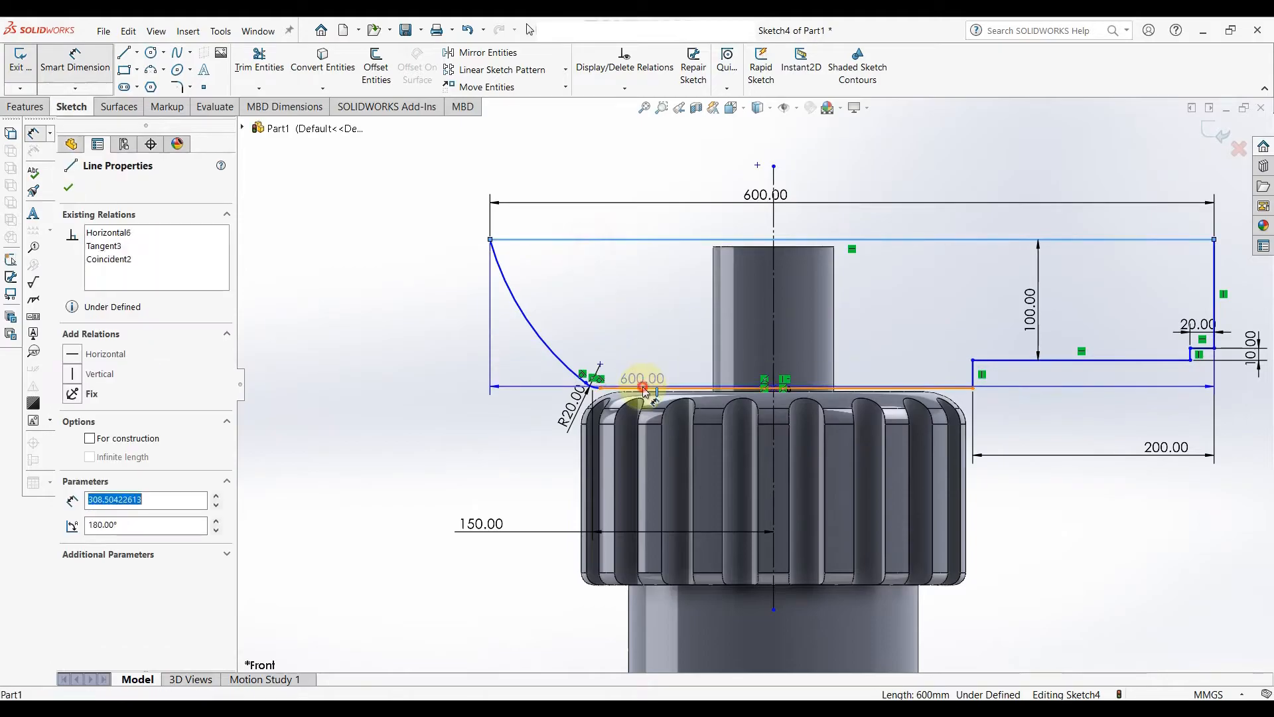
pyautogui.click(425, 350)
pyautogui.write('20')
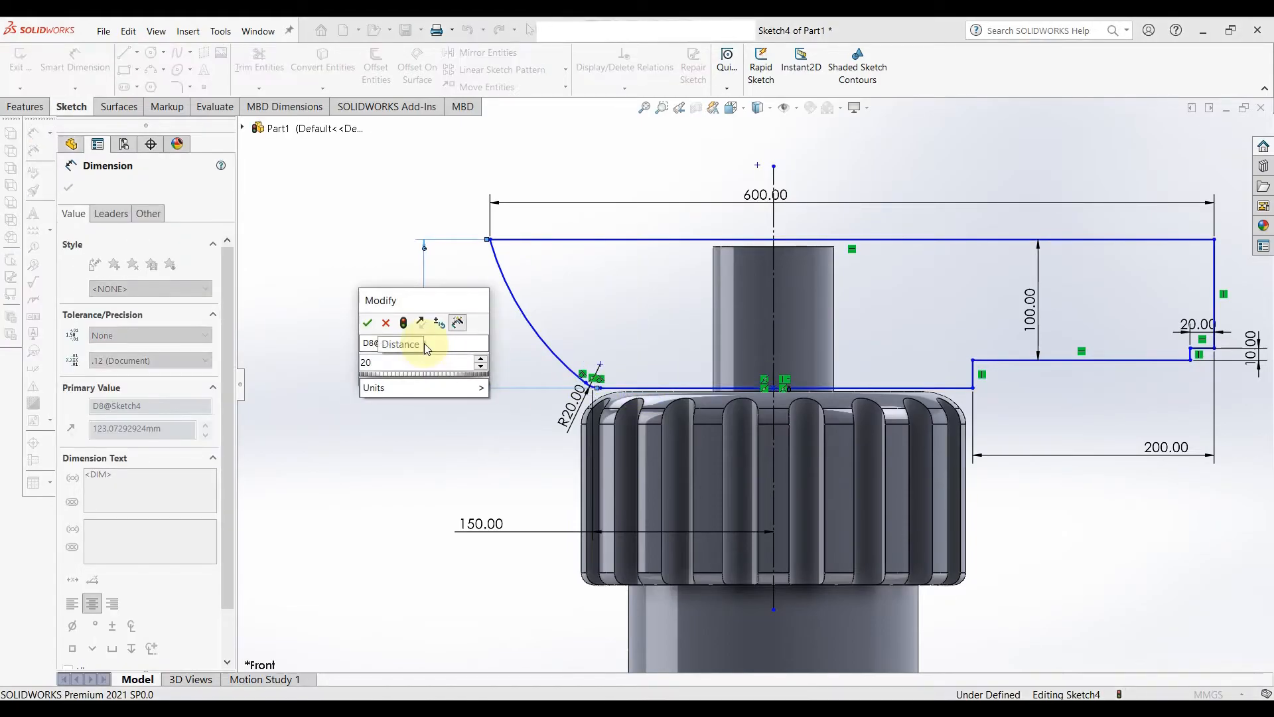
pyautogui.press('BackSpace')
pyautogui.press('BackSpace')
pyautogui.write('120.1')
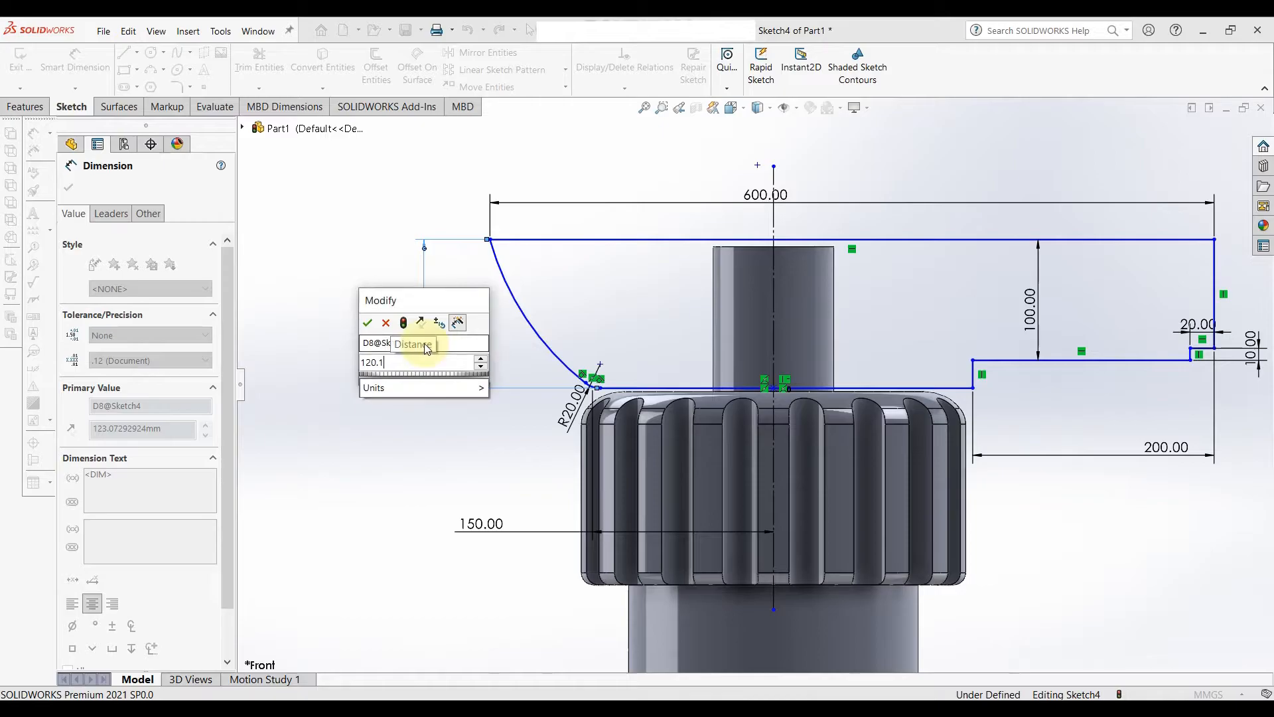
pyautogui.press('Return')
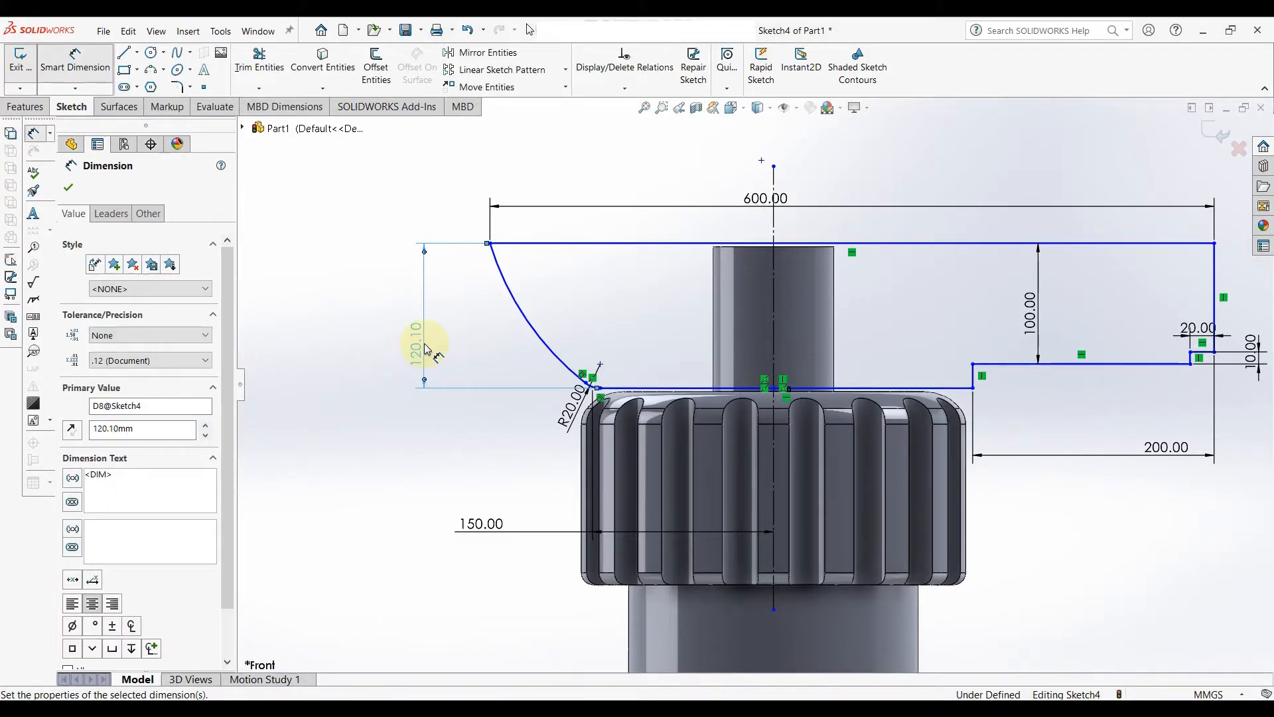
# Dimension the horizontal distance between the top line's endpoint at the large arc and the vertical centerline as 200 mm.
pyautogui.click(490, 244)
pyautogui.click(772, 178)
pyautogui.click(628, 158)
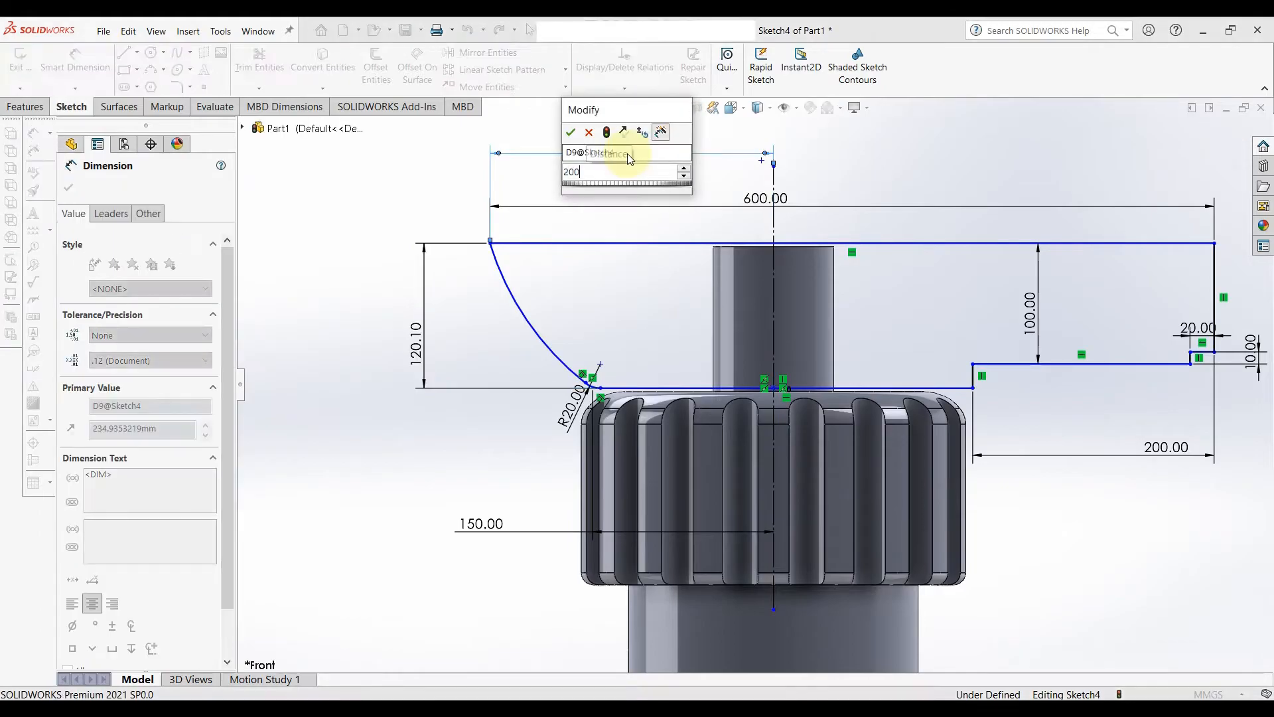
pyautogui.write('200')
pyautogui.press('Return')
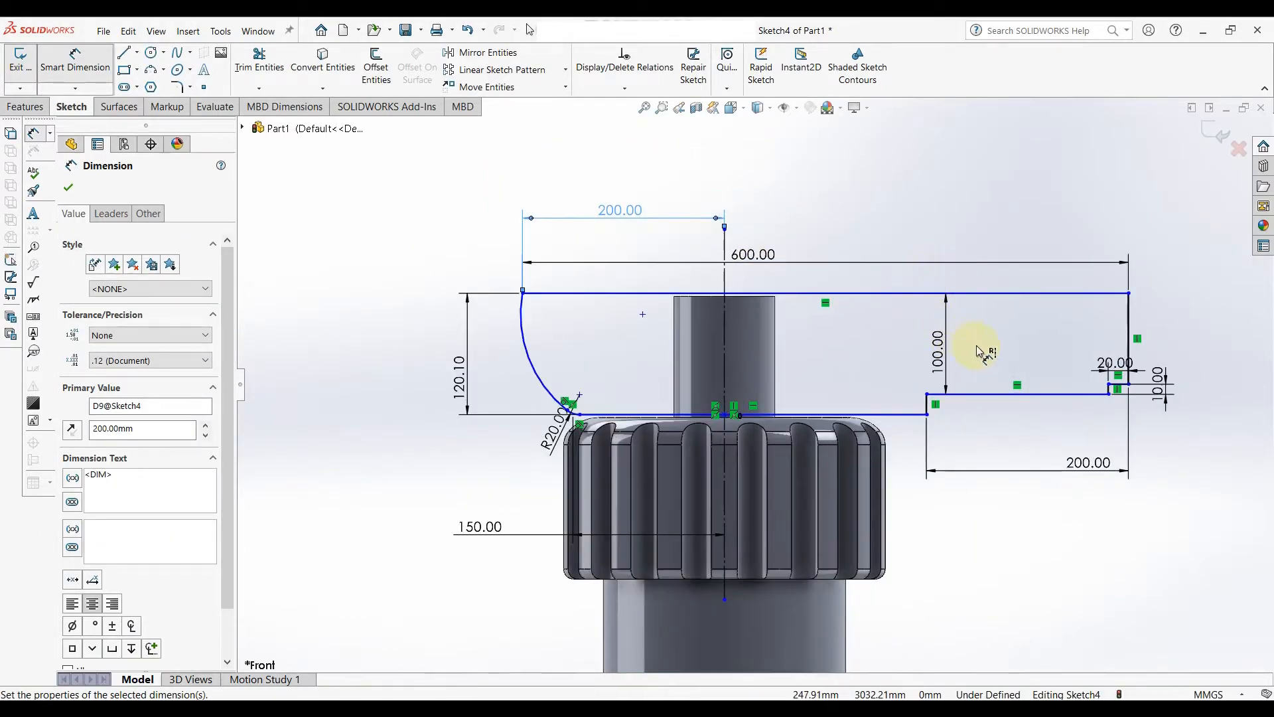
pyautogui.scroll(-2, 977, 345)
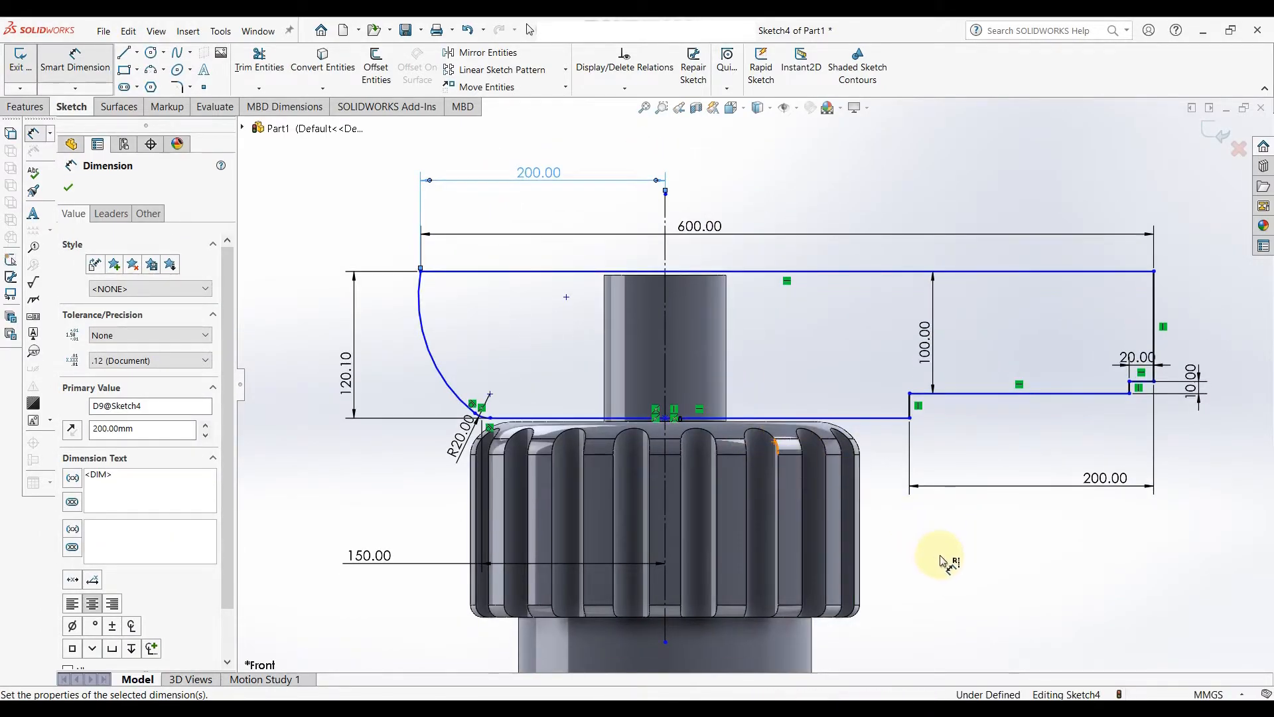
pyautogui.press('Escape')
# Make the profile's bottom line collinear with the top edge of the grooved cap.
pyautogui.click(738, 418)
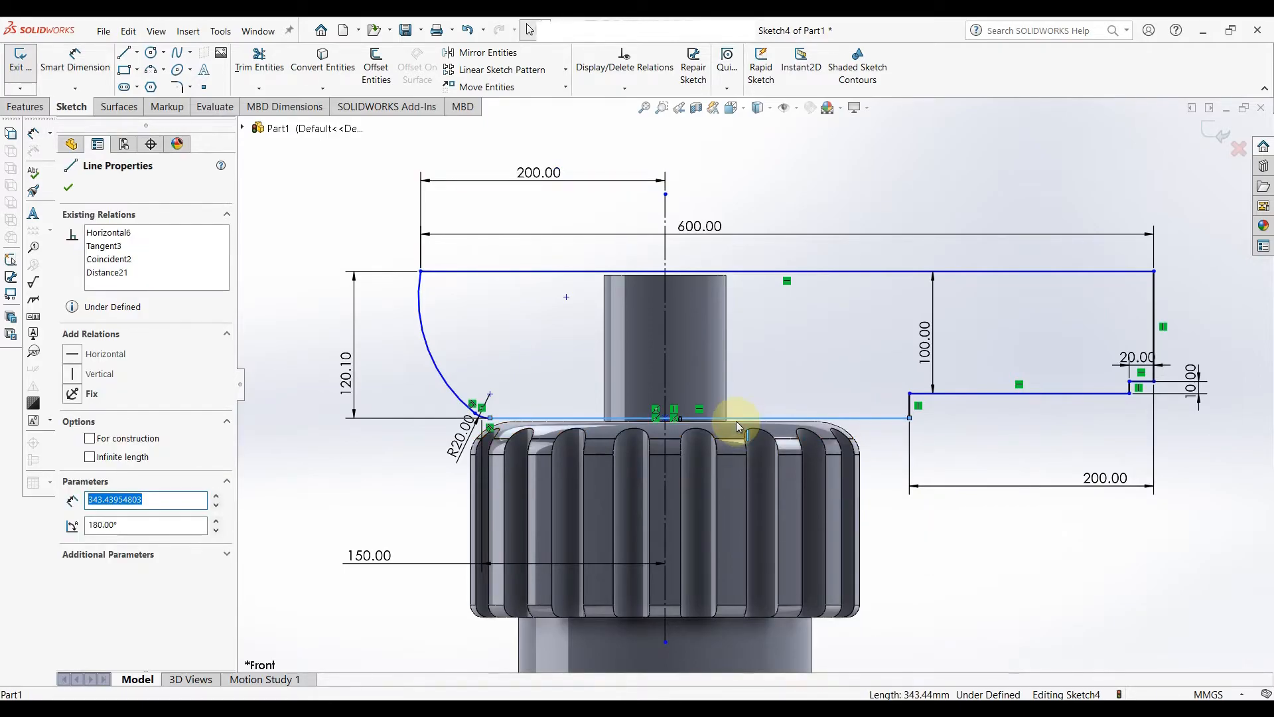
pyautogui.scroll(-4, 737, 425)
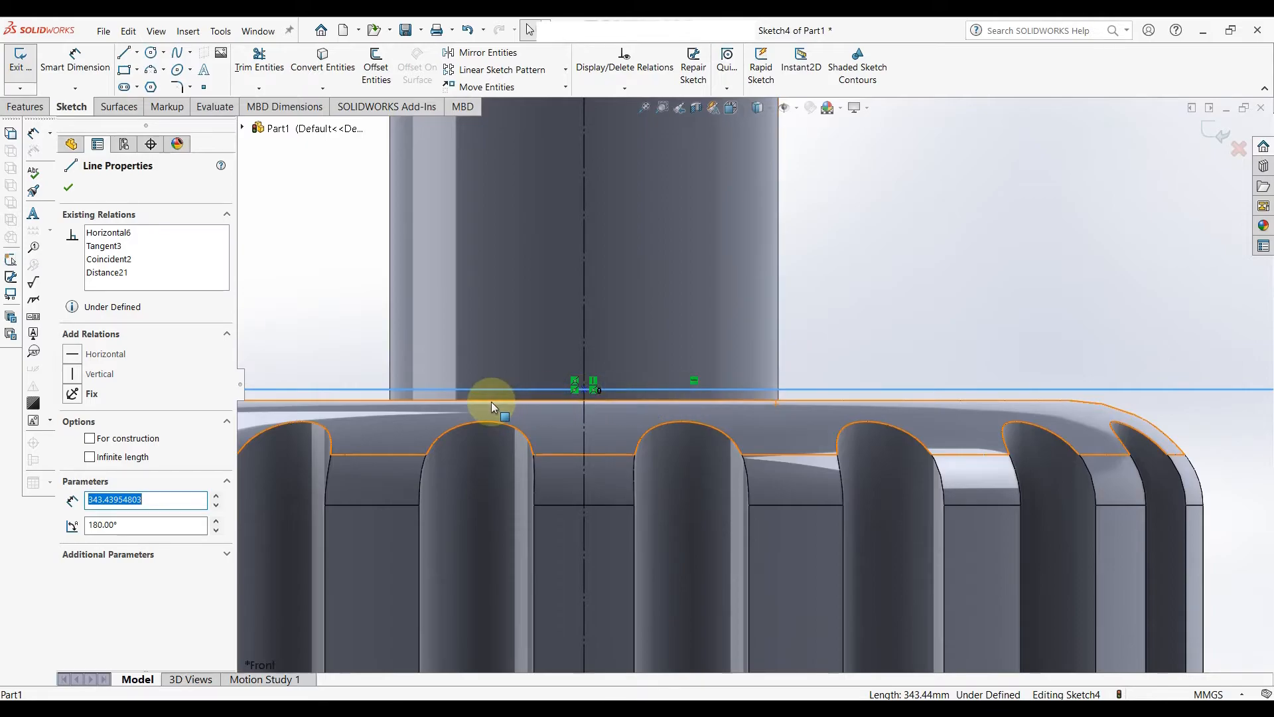
pyautogui.keyDown('ctrl'); pyautogui.click(520, 399); pyautogui.keyUp('ctrl')
pyautogui.click(1047, 245)
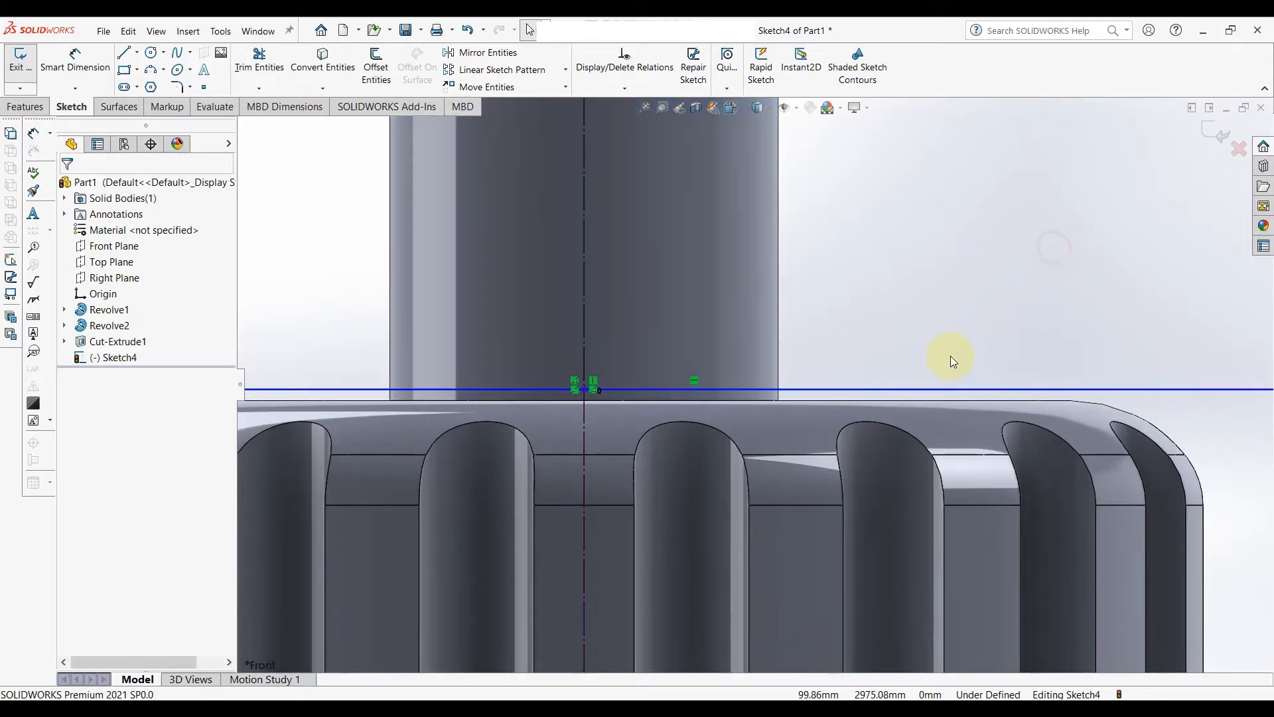
pyautogui.click(823, 400)
pyautogui.keyDown('ctrl'); pyautogui.click(825, 391); pyautogui.keyUp('ctrl')
pyautogui.click(866, 333)
pyautogui.scroll(7, 833, 344)
pyautogui.click(1001, 525)
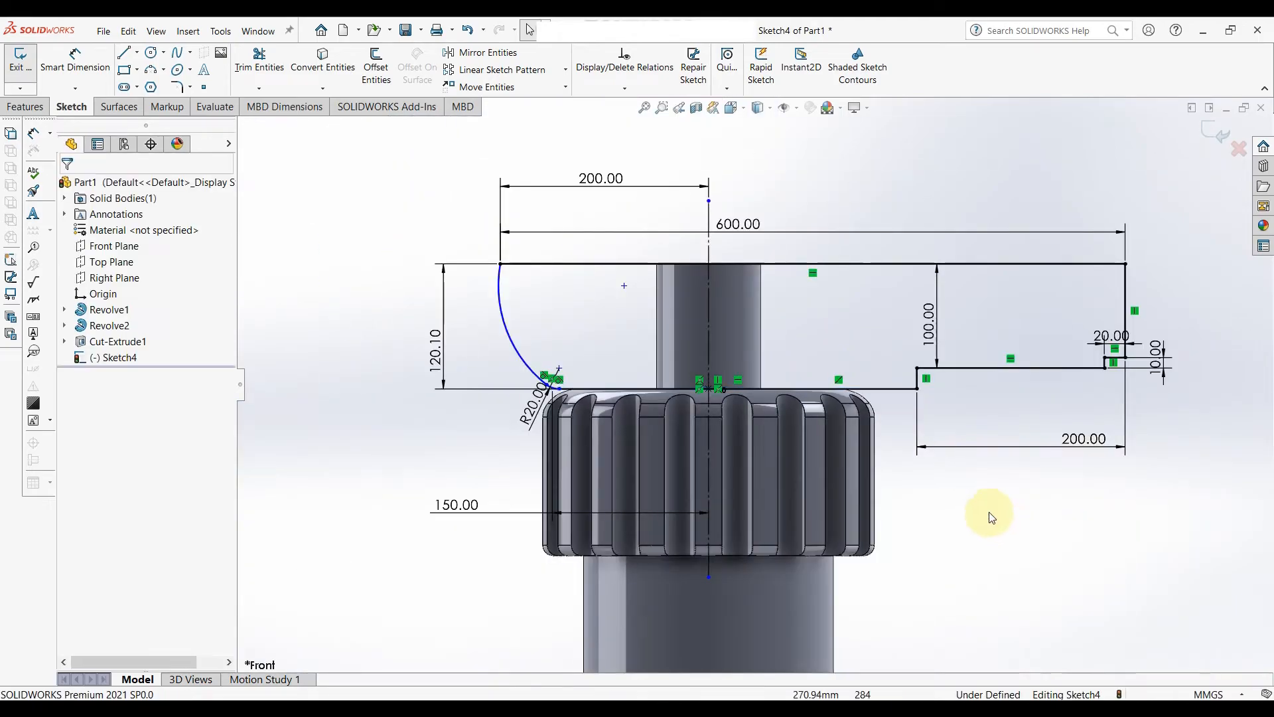
# Exit the profile sketch and reopen it for editing.
pyautogui.scroll(-5, 531, 381)
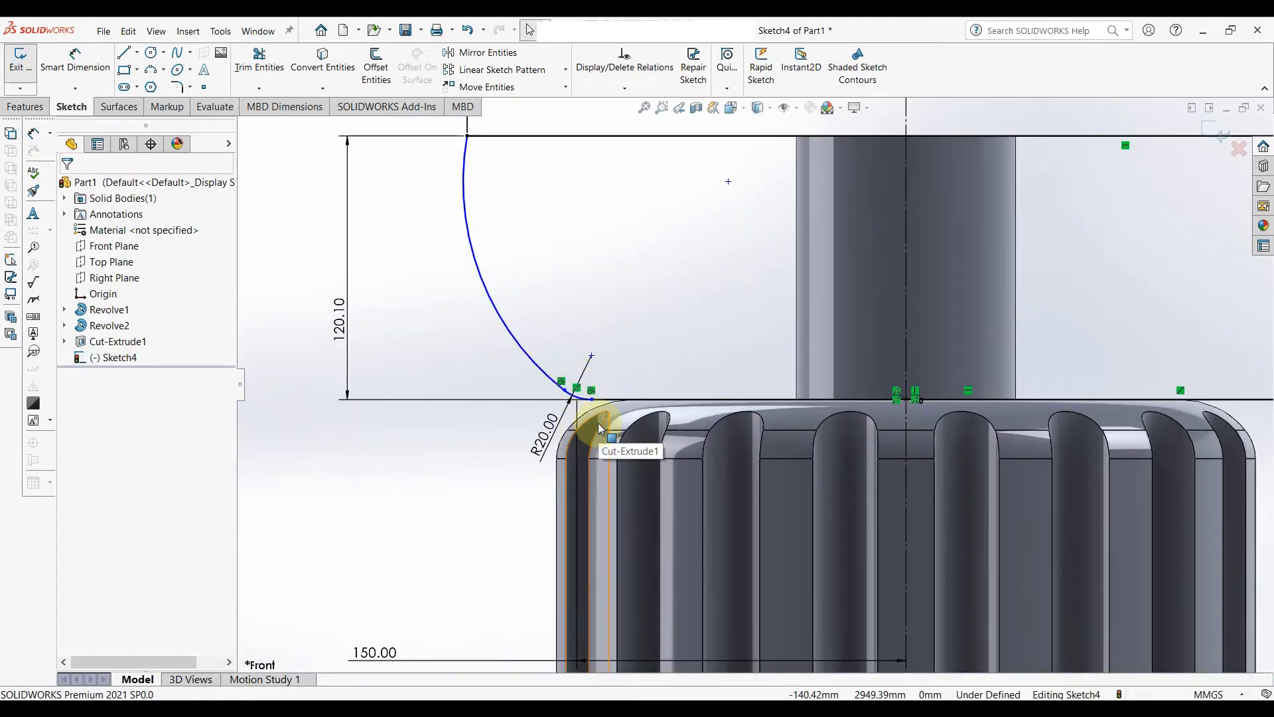
pyautogui.scroll(-2, 612, 400)
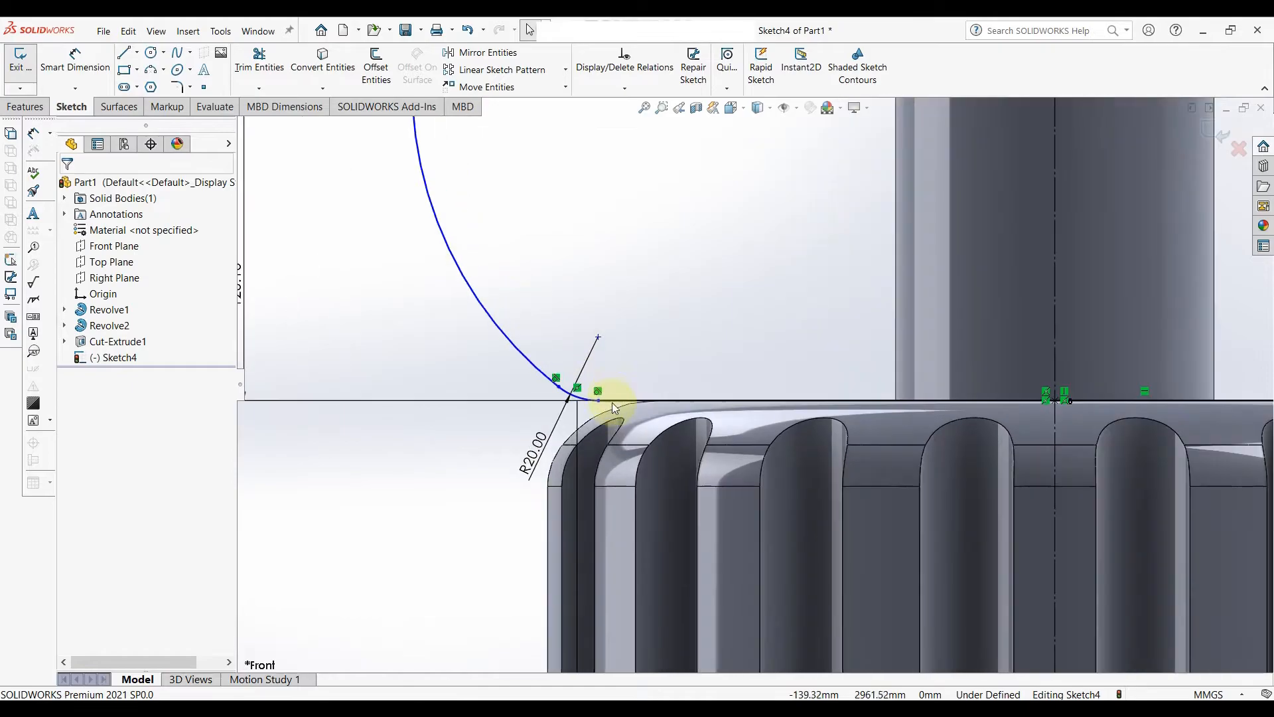
pyautogui.scroll(4, 541, 380)
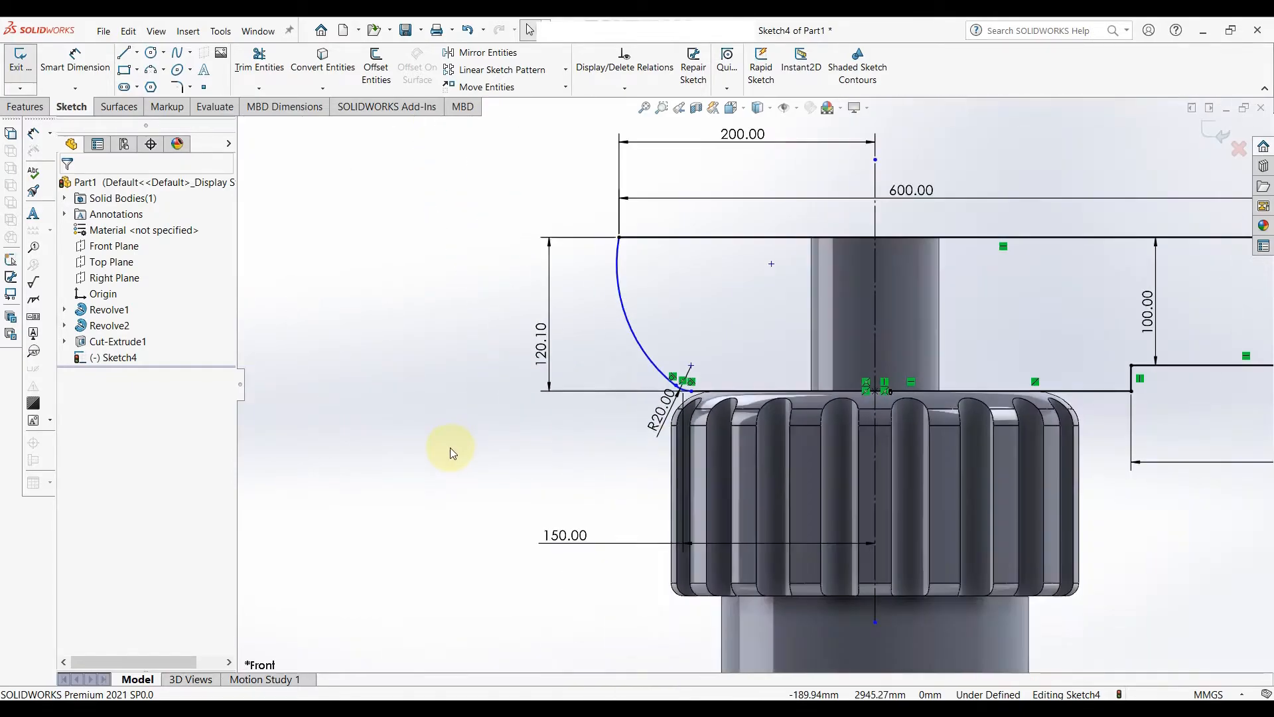
pyautogui.moveTo(570, 450); pyautogui.dragTo(585, 382, button='right')
pyautogui.moveTo(687, 337); pyautogui.dragTo(748, 280, button='right')
pyautogui.click(121, 358)
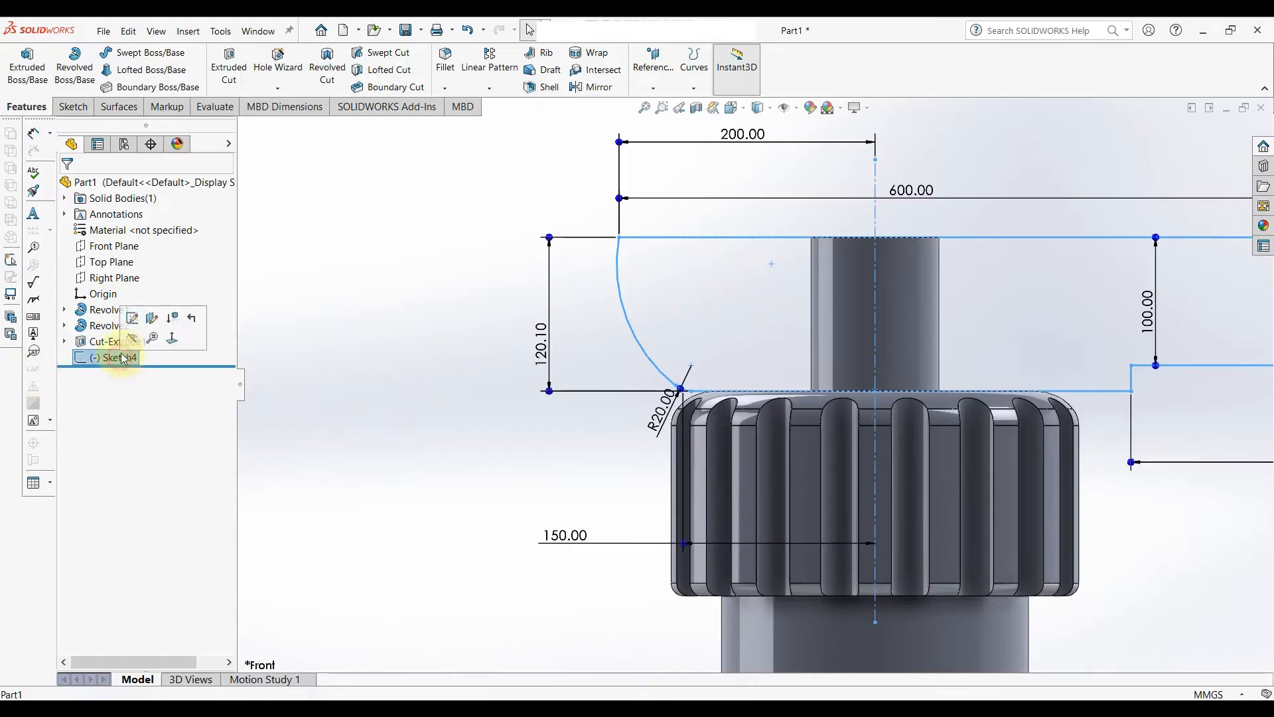
pyautogui.click(166, 285)
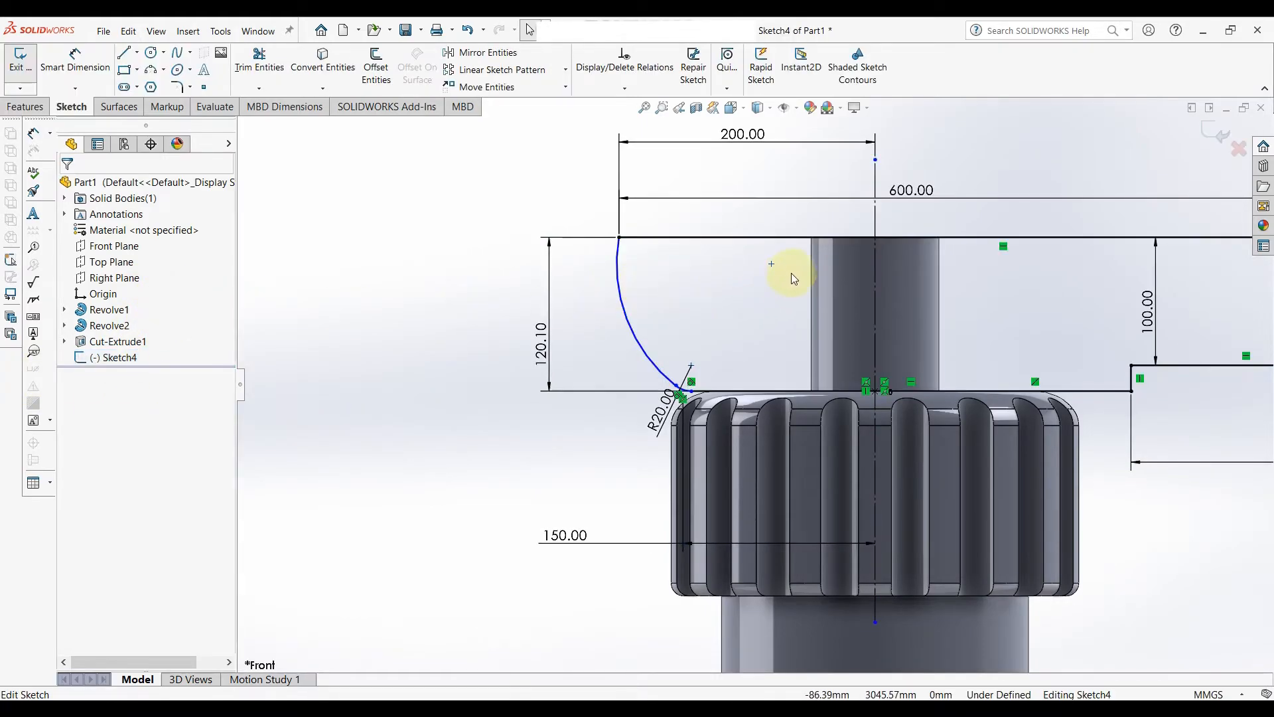
# Make the large side arc's center point coincident with the profile's long top line.
pyautogui.scroll(-3, 763, 275)
pyautogui.click(757, 274)
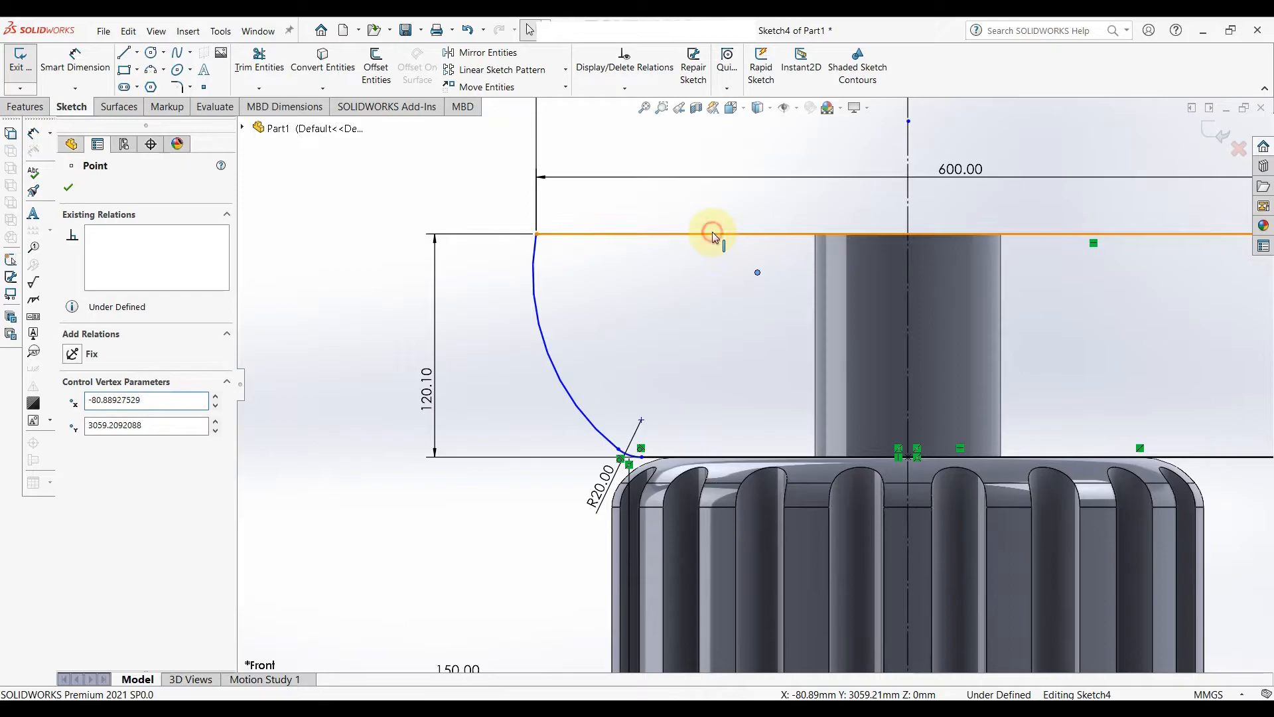
pyautogui.keyDown('ctrl'); pyautogui.click(711, 233); pyautogui.keyUp('ctrl')
pyautogui.click(772, 191)
pyautogui.click(695, 343)
pyautogui.scroll(2, 830, 388)
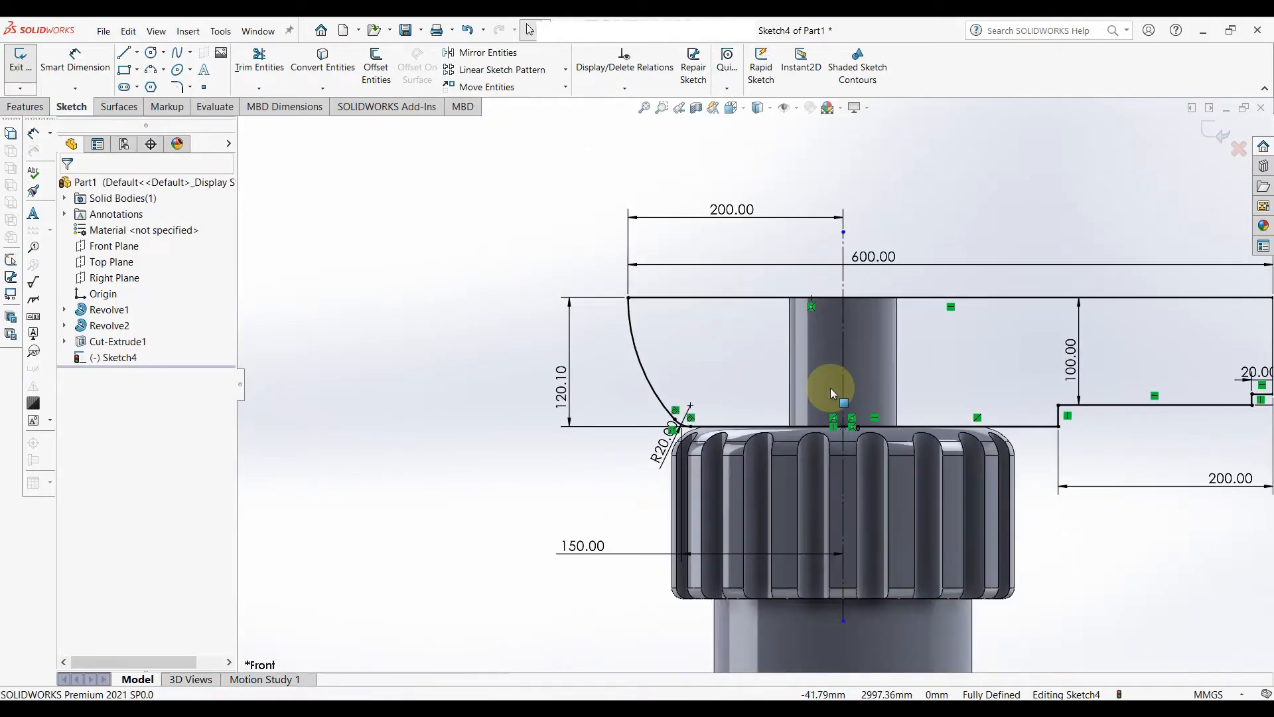
# Try to revolve the profile 360° about its long top line with the result merged.
pyautogui.scroll(3, 929, 438)
pyautogui.scroll(-1, 942, 444)
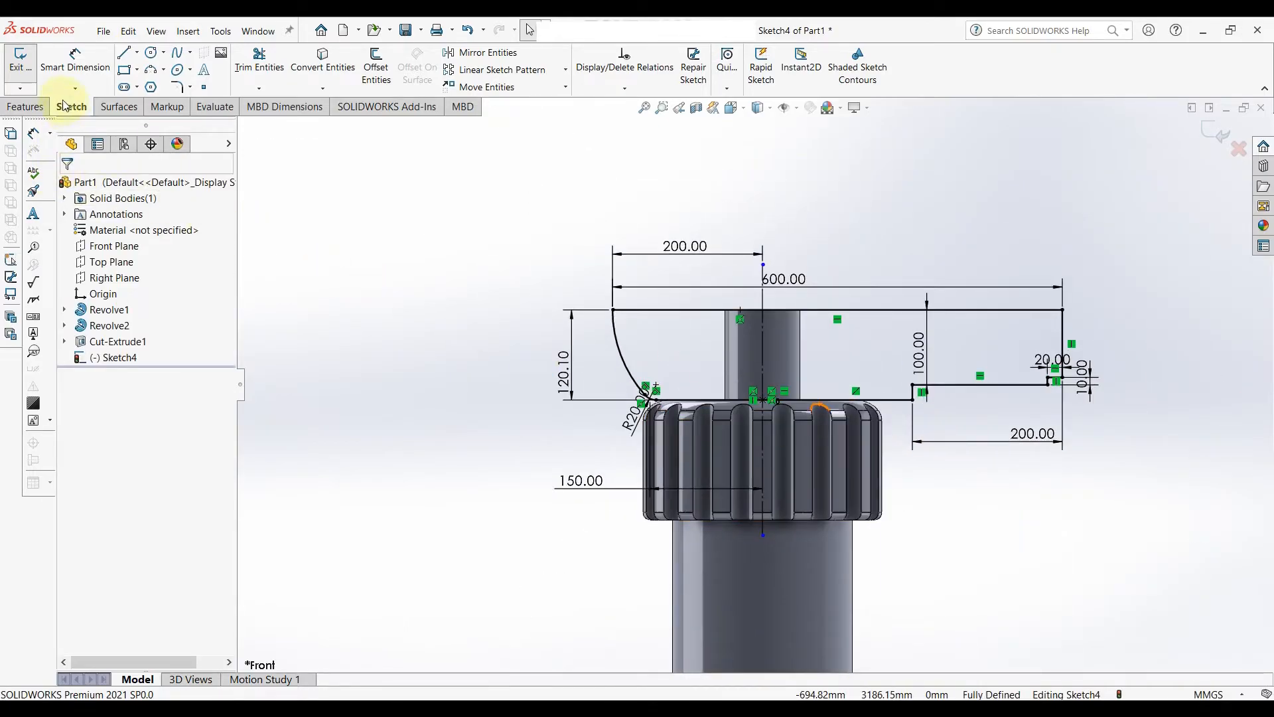
pyautogui.click(24, 106)
pyautogui.click(74, 67)
pyautogui.click(842, 309)
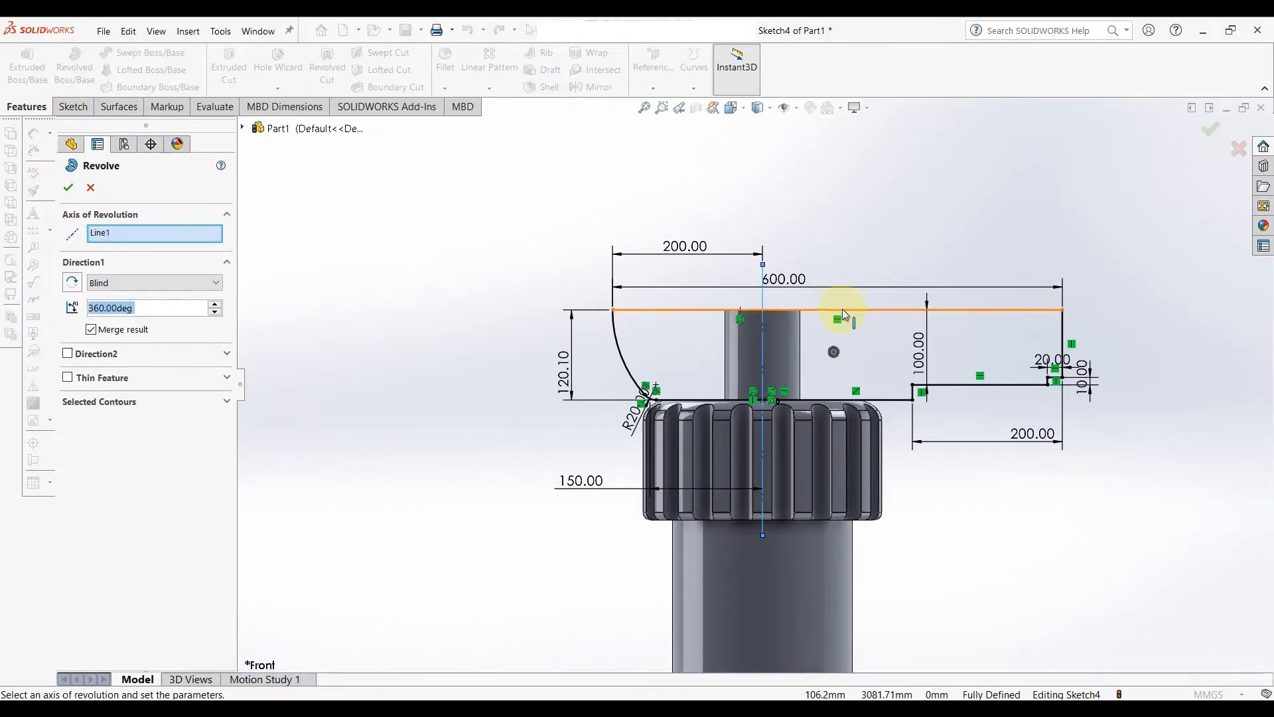
pyautogui.click(842, 308)
pyautogui.click(68, 188)
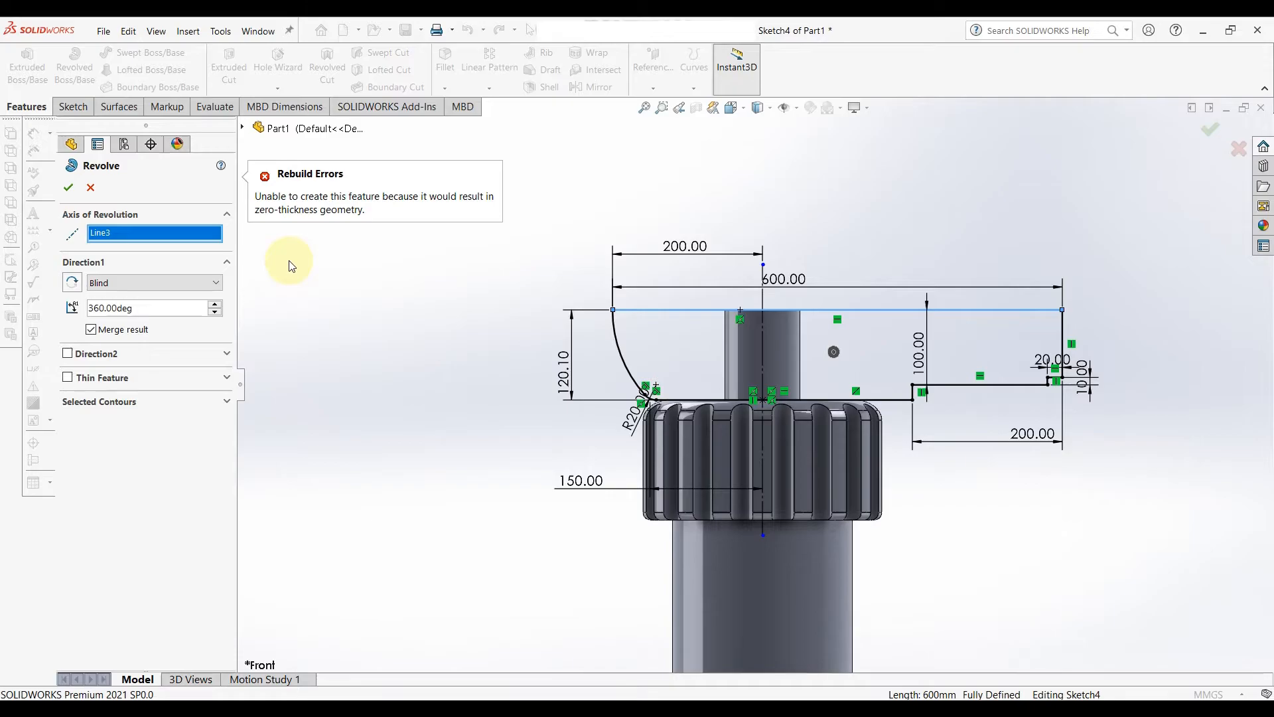
pyautogui.click(68, 189)
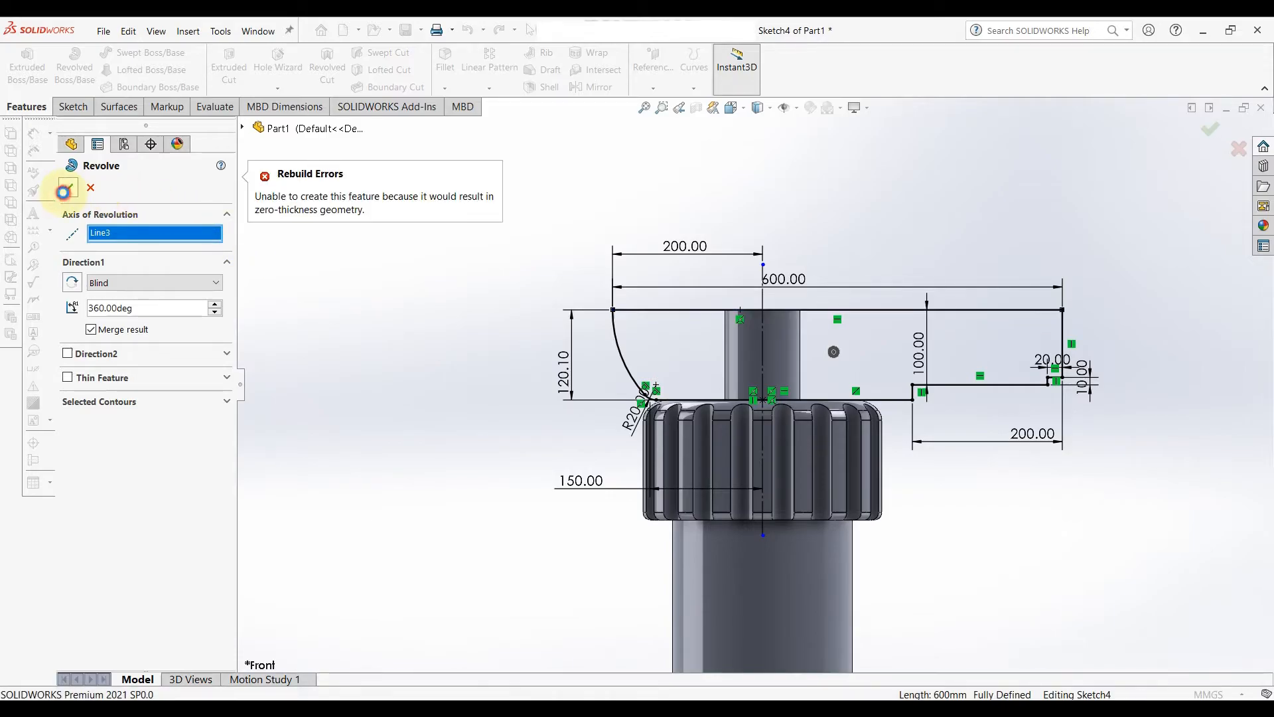
pyautogui.click(89, 189)
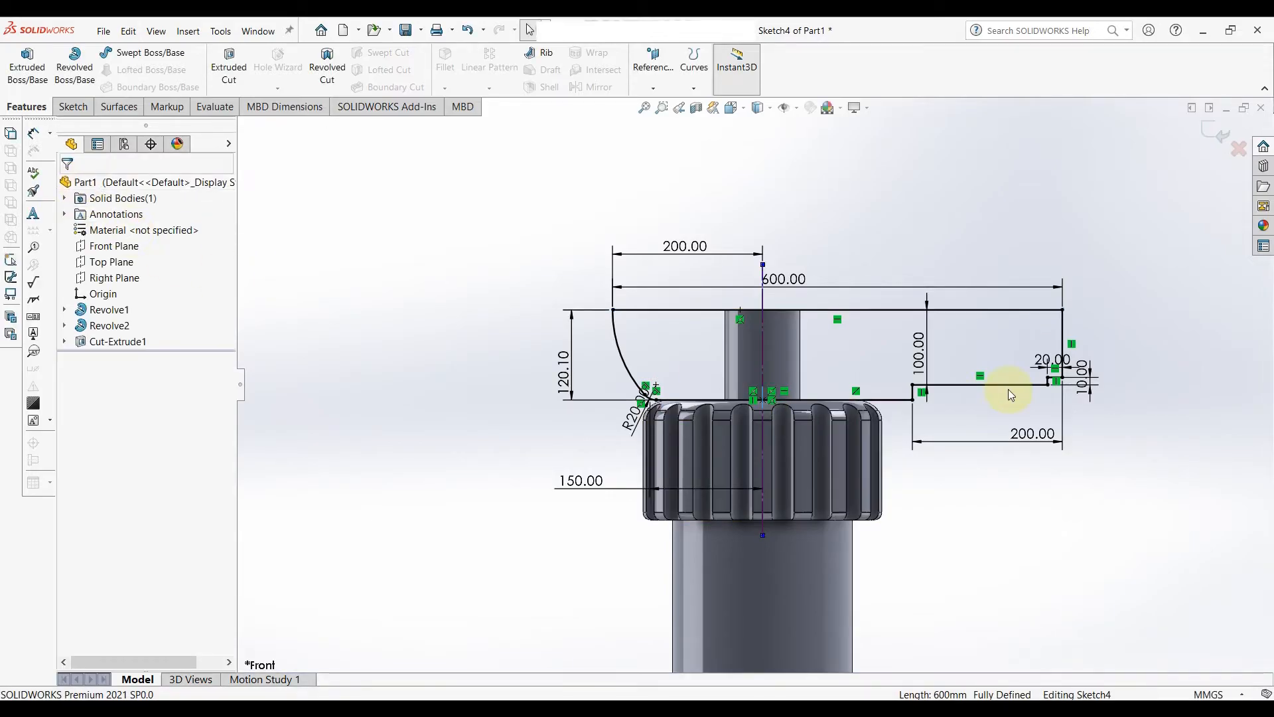
# Revolve the profile 360° about its long top line with Merge result turned off, making a separate body.
pyautogui.scroll(-5, 1009, 389)
pyautogui.scroll(2, 364, 412)
pyautogui.scroll(-4, 426, 421)
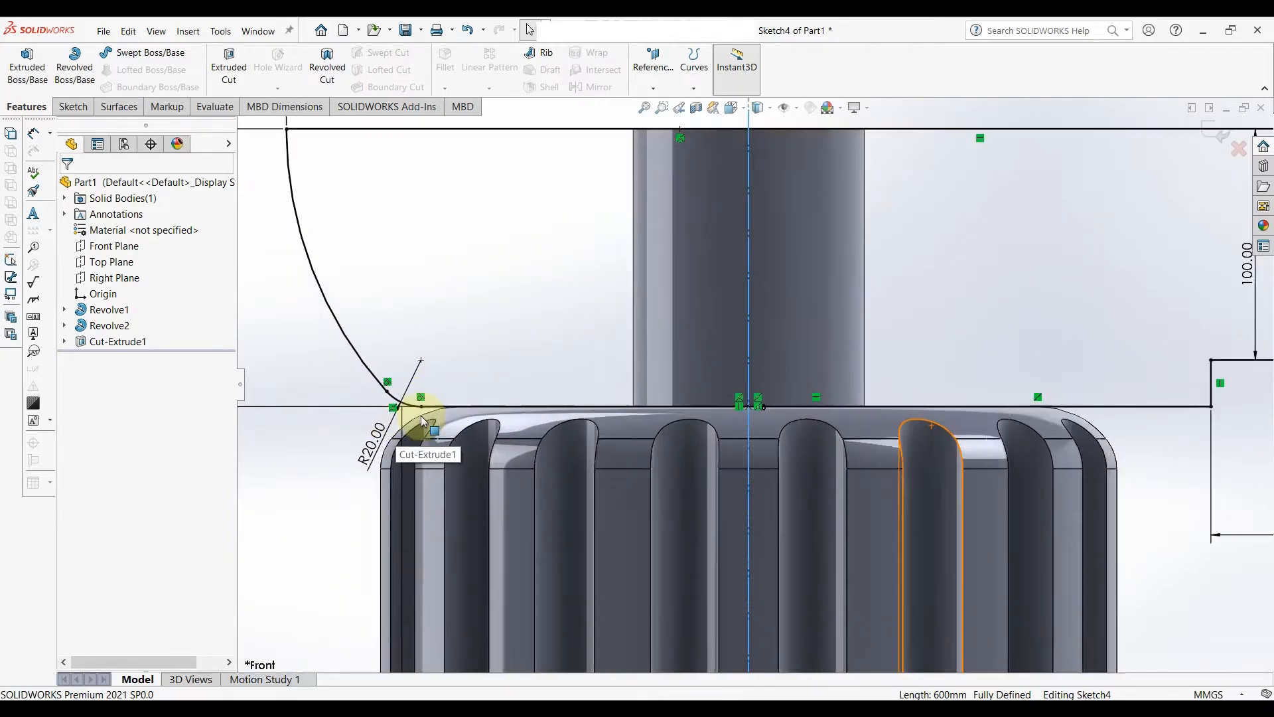
pyautogui.scroll(5, 860, 399)
pyautogui.scroll(-4, 1058, 364)
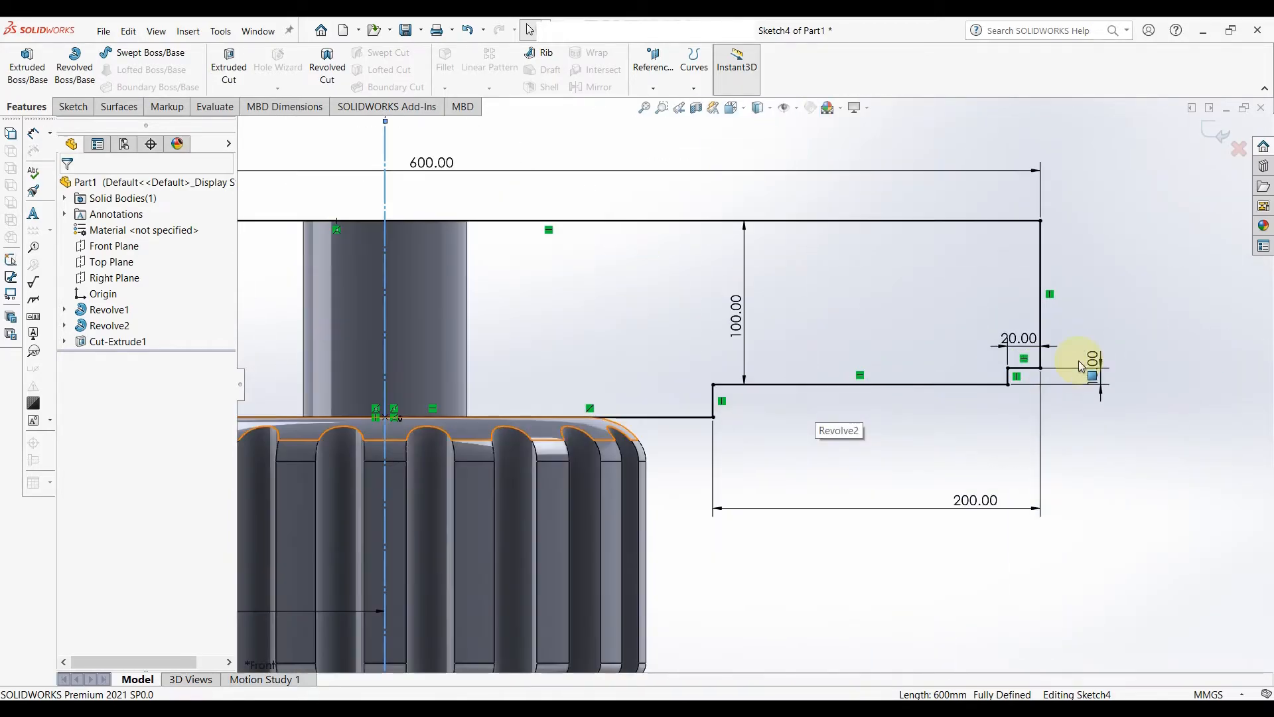
pyautogui.scroll(4, 899, 432)
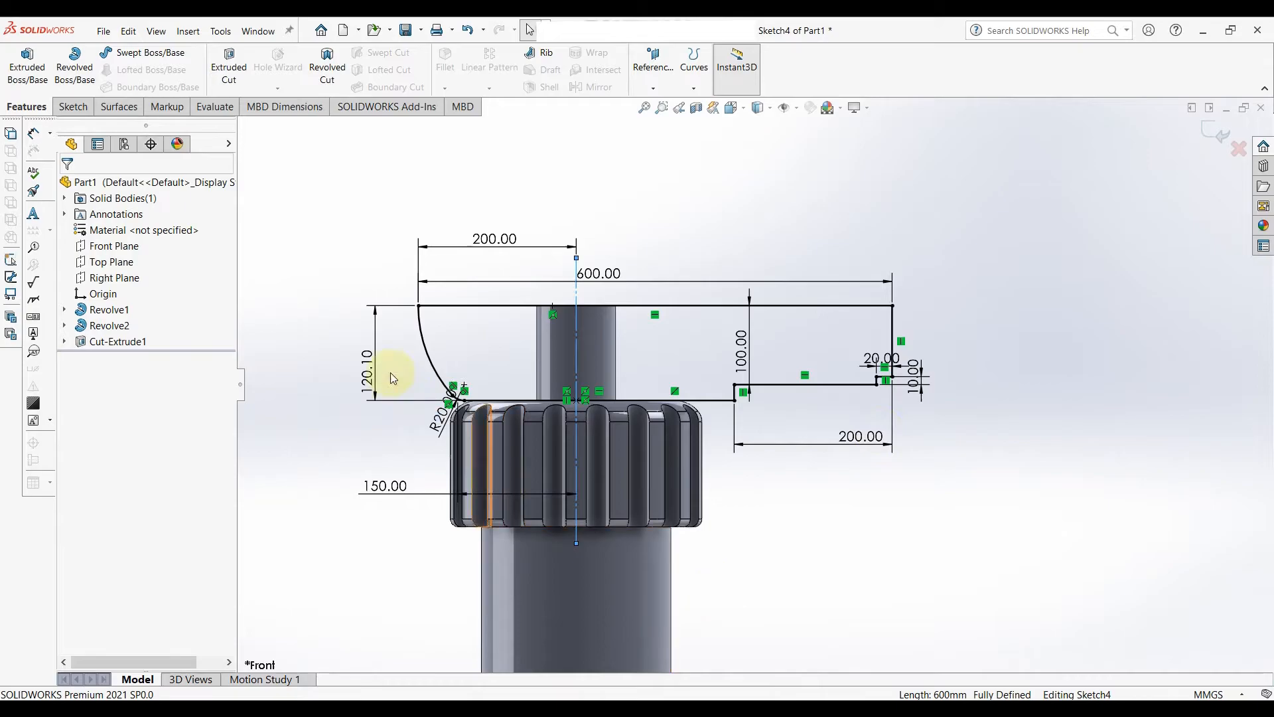
pyautogui.click(58, 85)
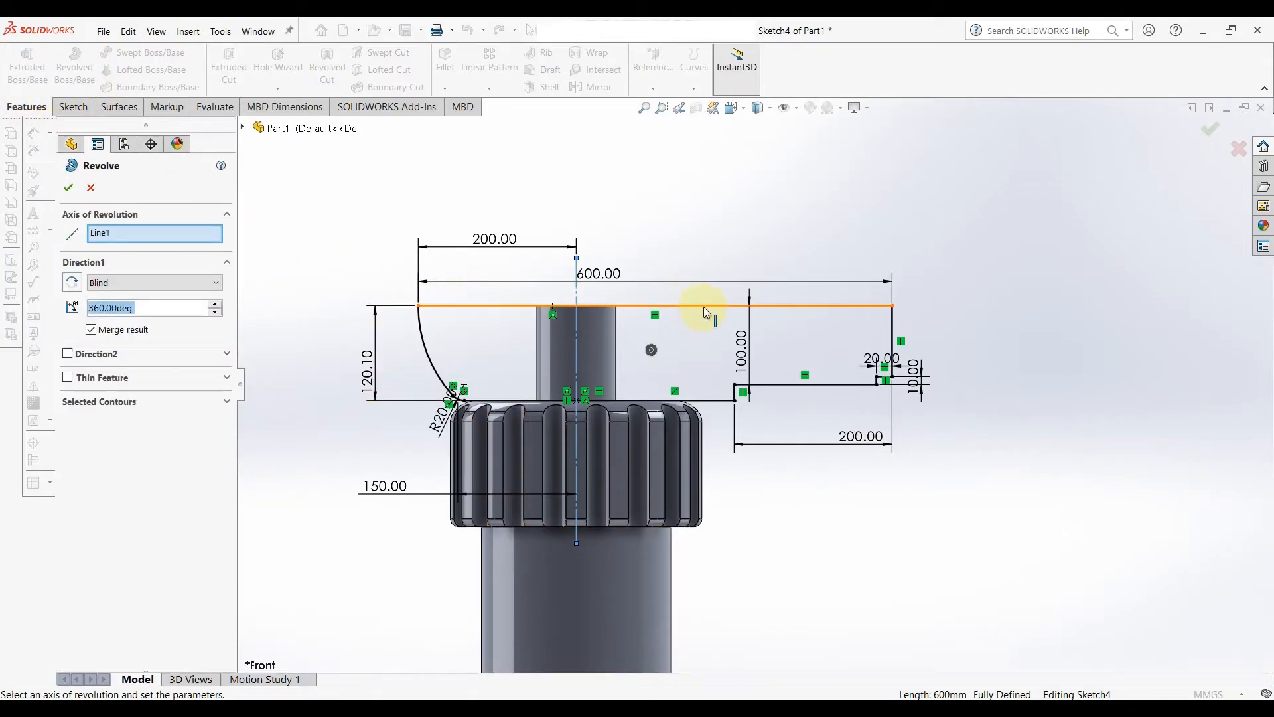
pyautogui.click(703, 307)
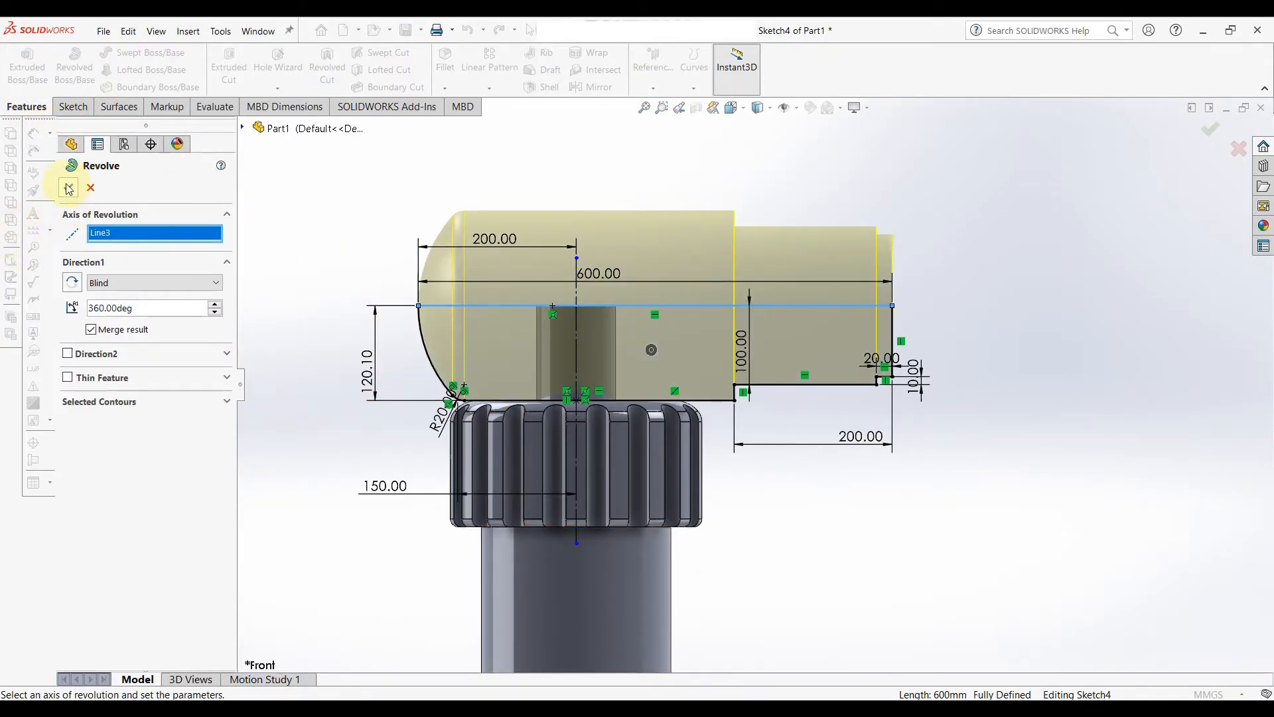
pyautogui.click(91, 329)
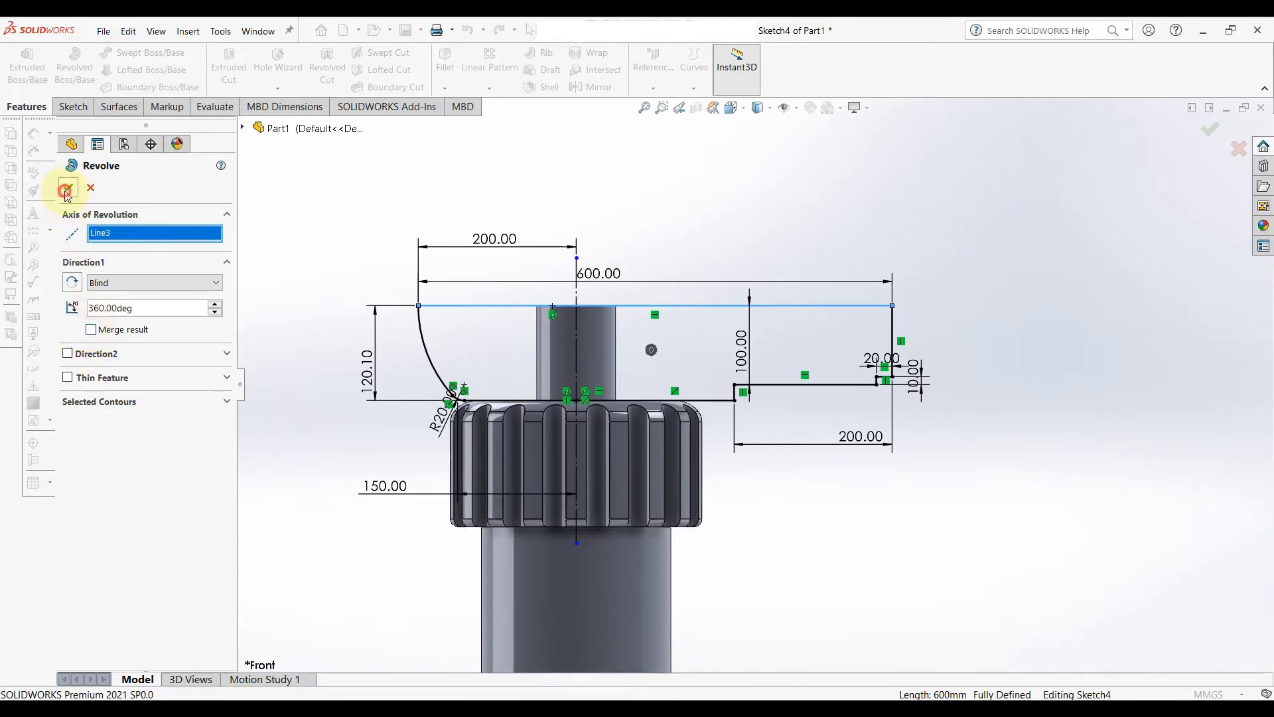
pyautogui.click(67, 189)
# Start a new sketch on the Front Plane and orient the view normal to it.
pyautogui.click(854, 449)
pyautogui.moveTo(855, 449); pyautogui.dragTo(838, 505, button='middle')
pyautogui.scroll(4, 784, 516)
pyautogui.scroll(-3, 785, 522)
pyautogui.click(126, 245)
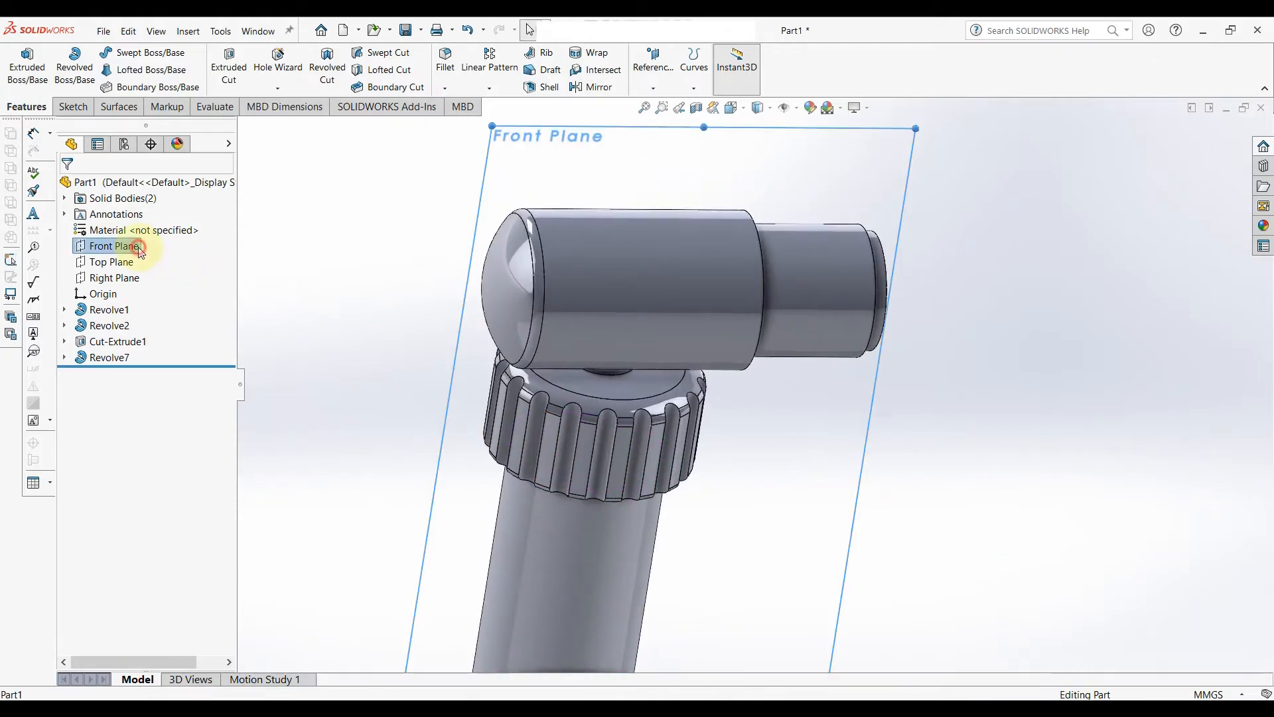
pyautogui.click(174, 225)
pyautogui.click(170, 353)
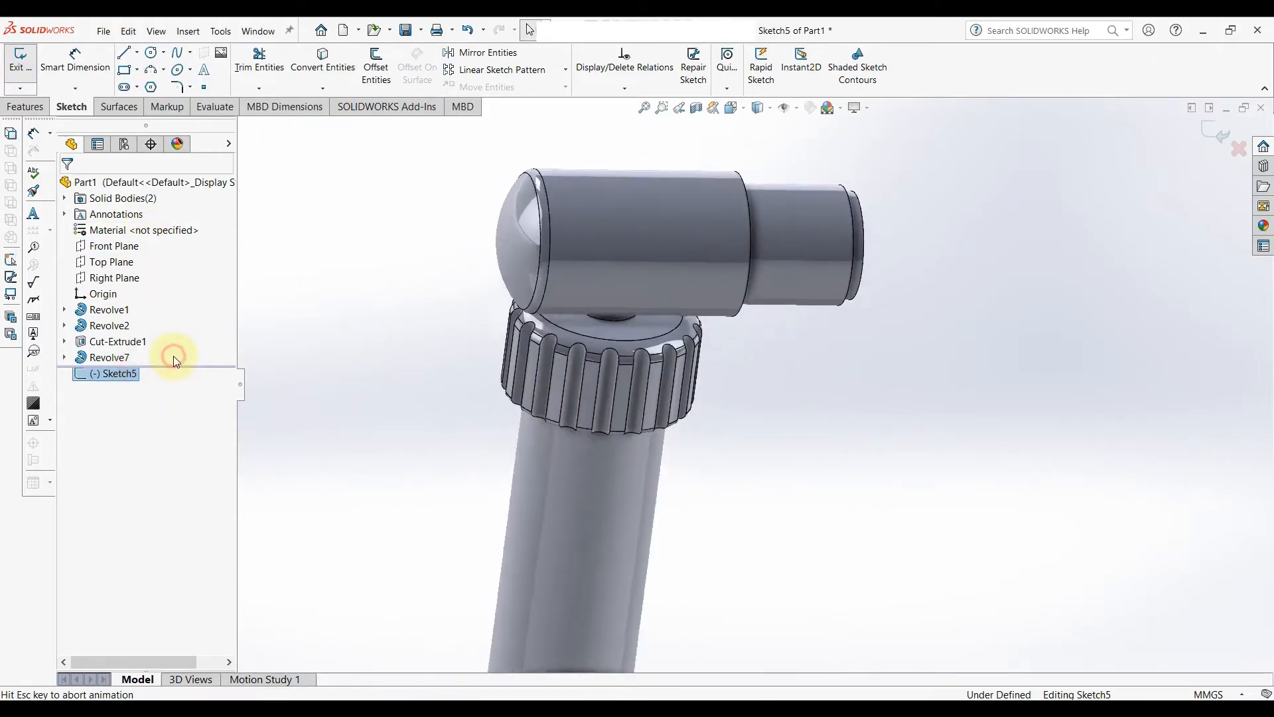
pyautogui.scroll(-5, 737, 332)
pyautogui.scroll(-3, 733, 318)
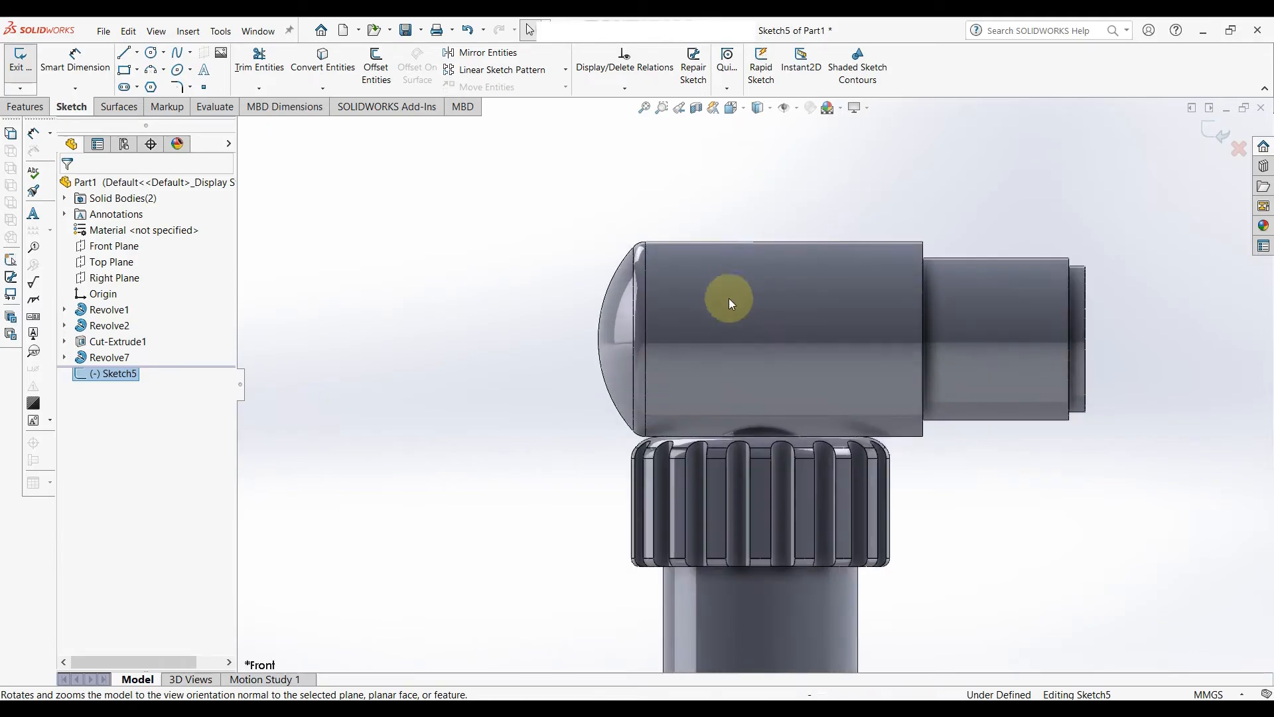
pyautogui.scroll(-2, 704, 313)
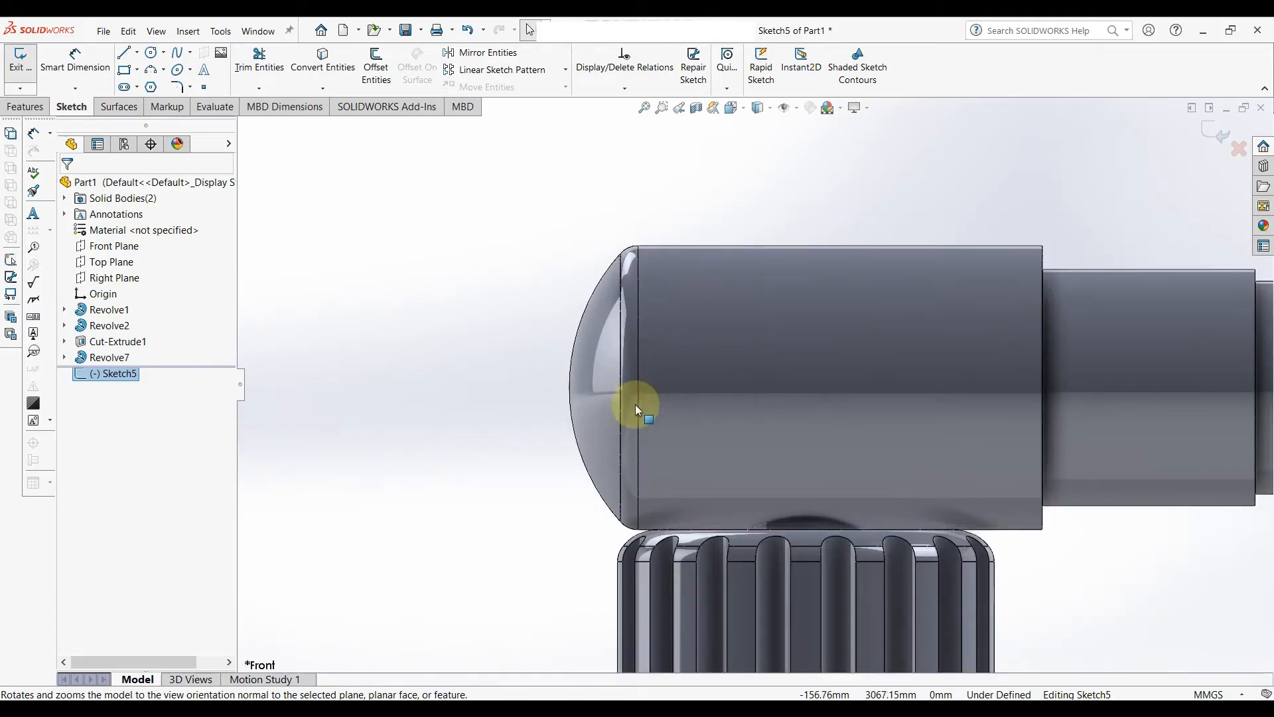
pyautogui.scroll(1, 617, 418)
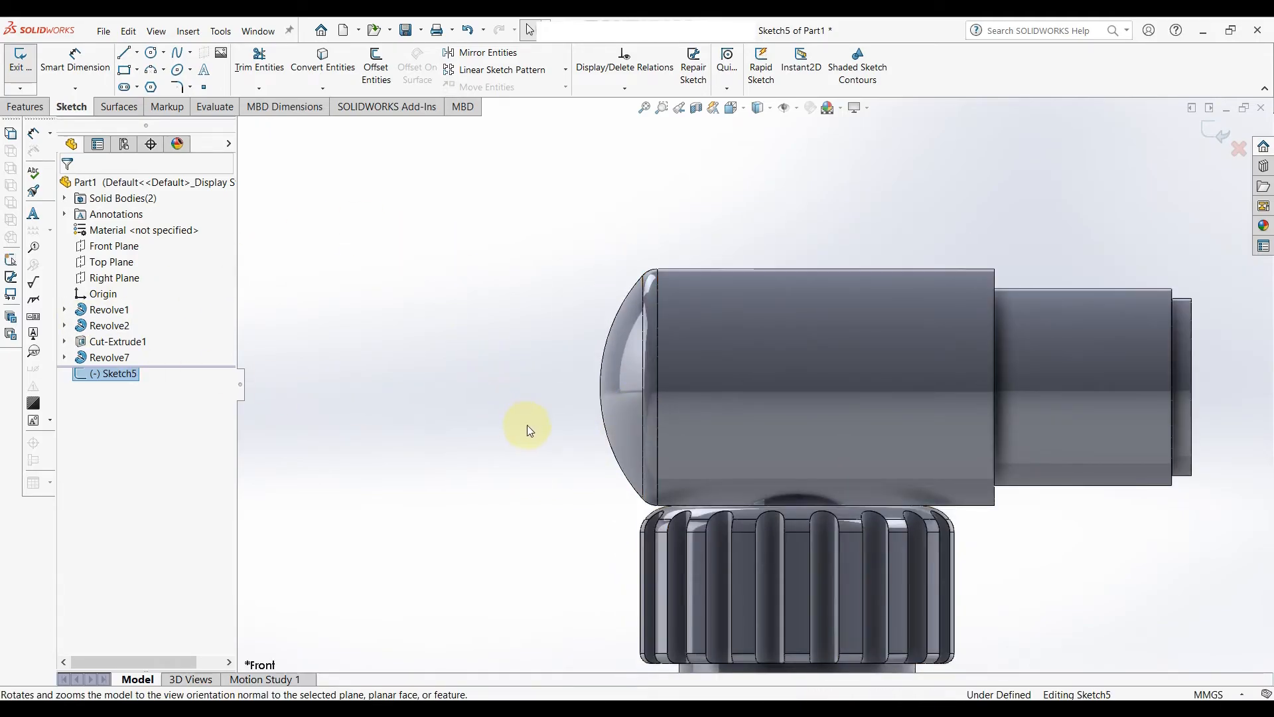
# Draw a vertical construction line about 5100 mm long from the origin up through the tube and past the revolved head.
pyautogui.moveTo(530, 428); pyautogui.dragTo(449, 425, button='right')
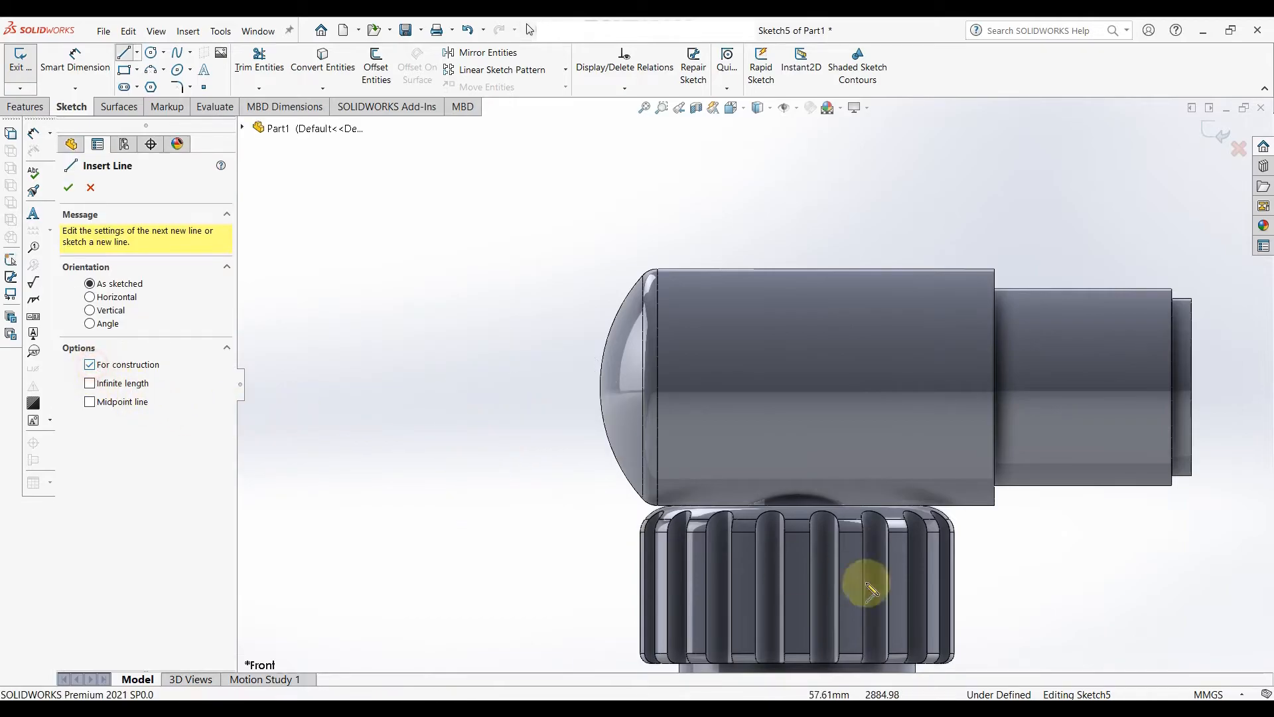
pyautogui.scroll(10, 817, 601)
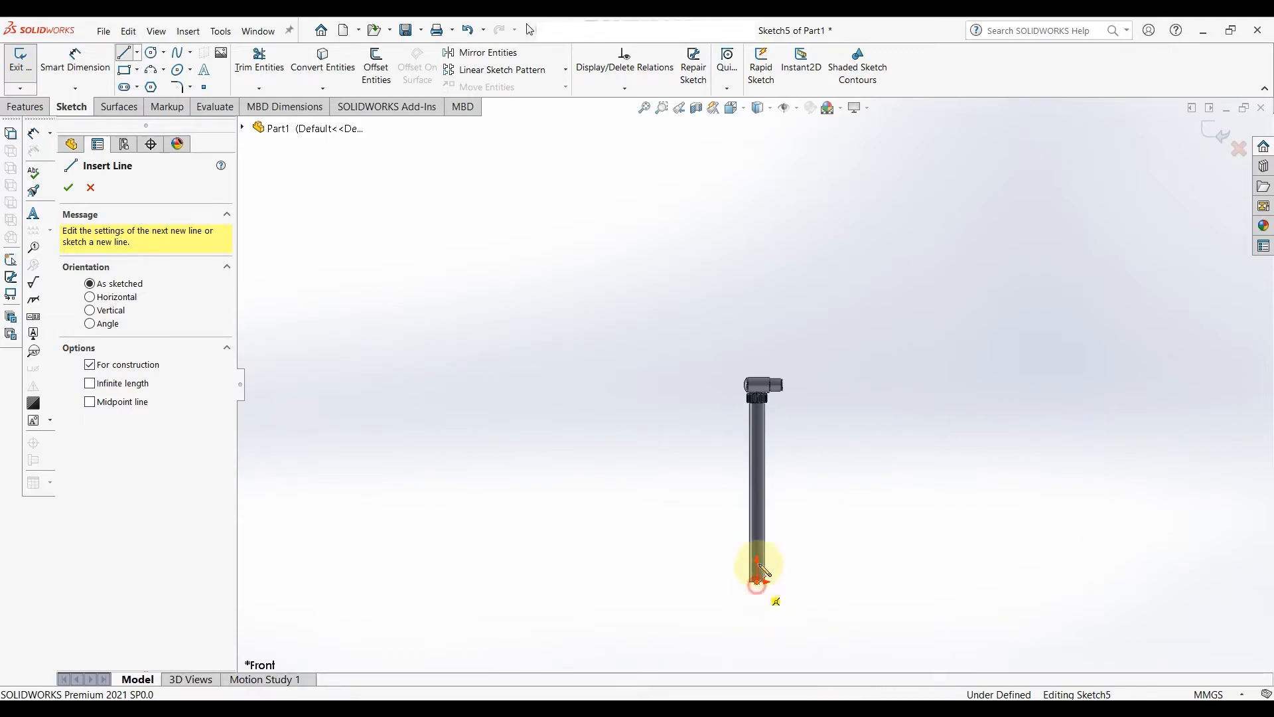
pyautogui.click(757, 583)
pyautogui.click(757, 255)
pyautogui.rightClick(757, 256)
pyautogui.click(783, 267)
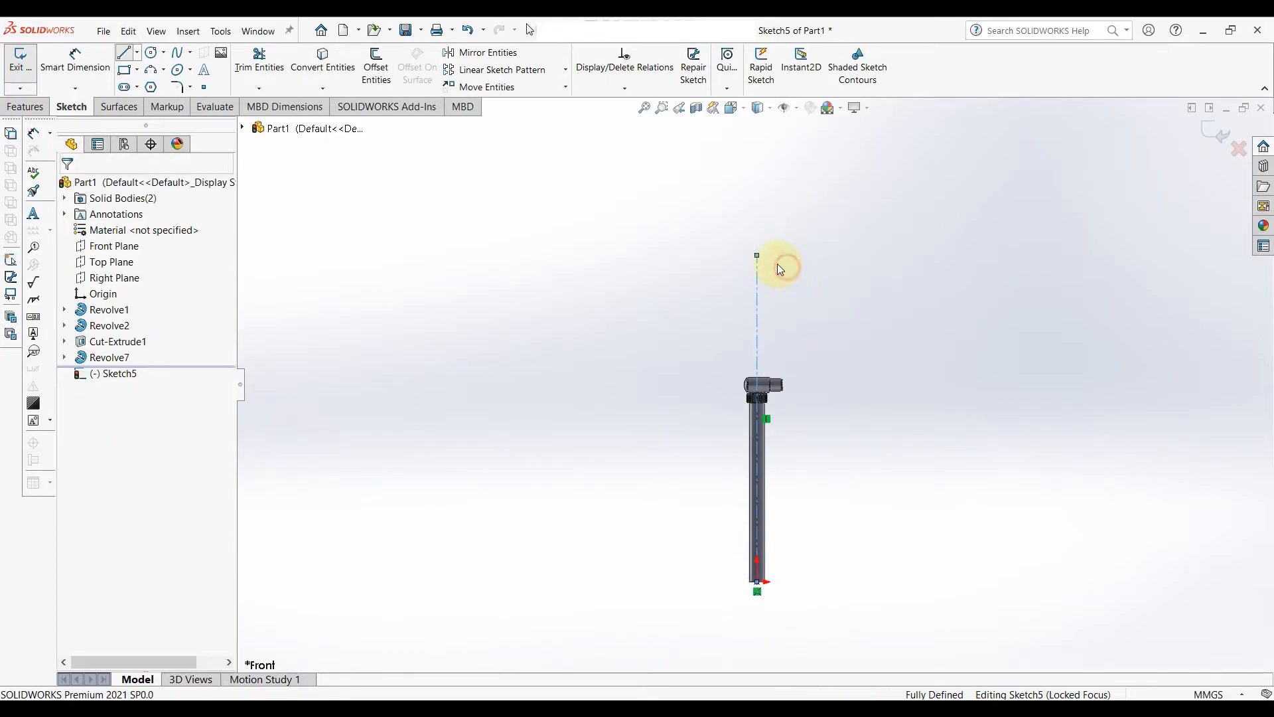
# Draw a horizontal line about 473 mm long from the large cylinder's shoulder-edge midpoint past the domed end, and make it construction geometry.
pyautogui.scroll(-10, 748, 520)
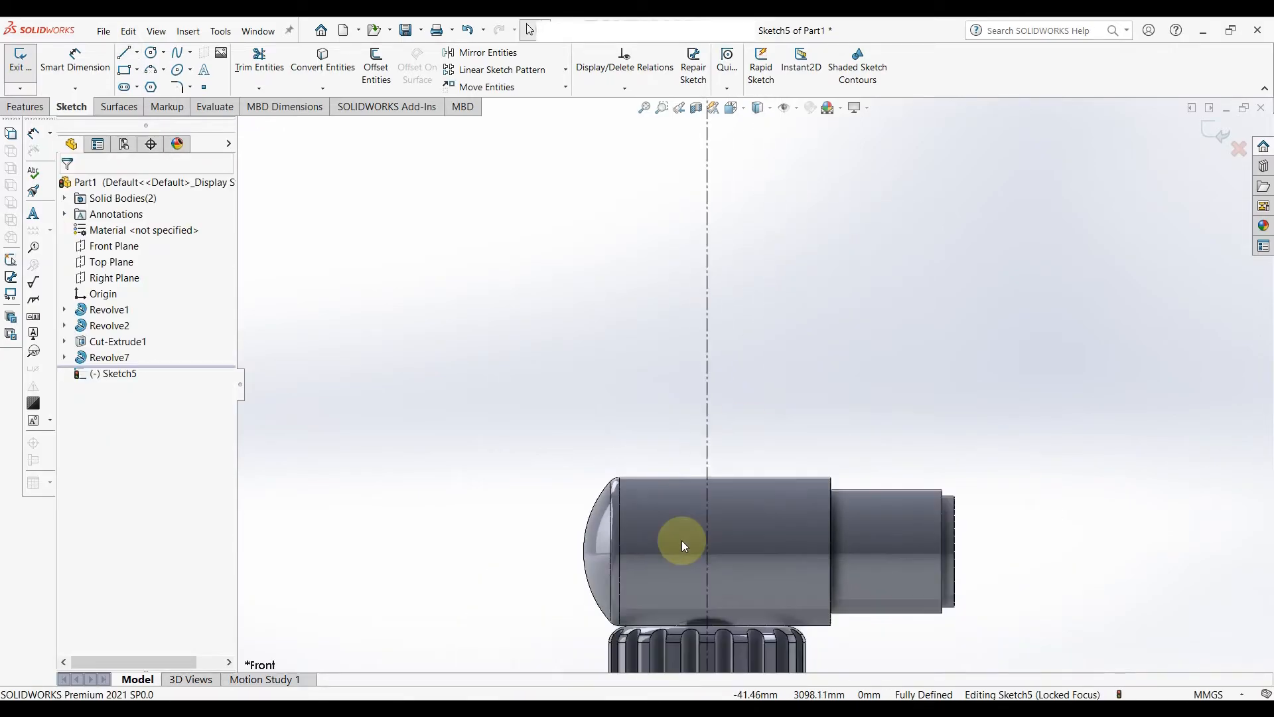
pyautogui.scroll(-4, 682, 540)
pyautogui.scroll(2, 688, 540)
pyautogui.scroll(-2, 715, 540)
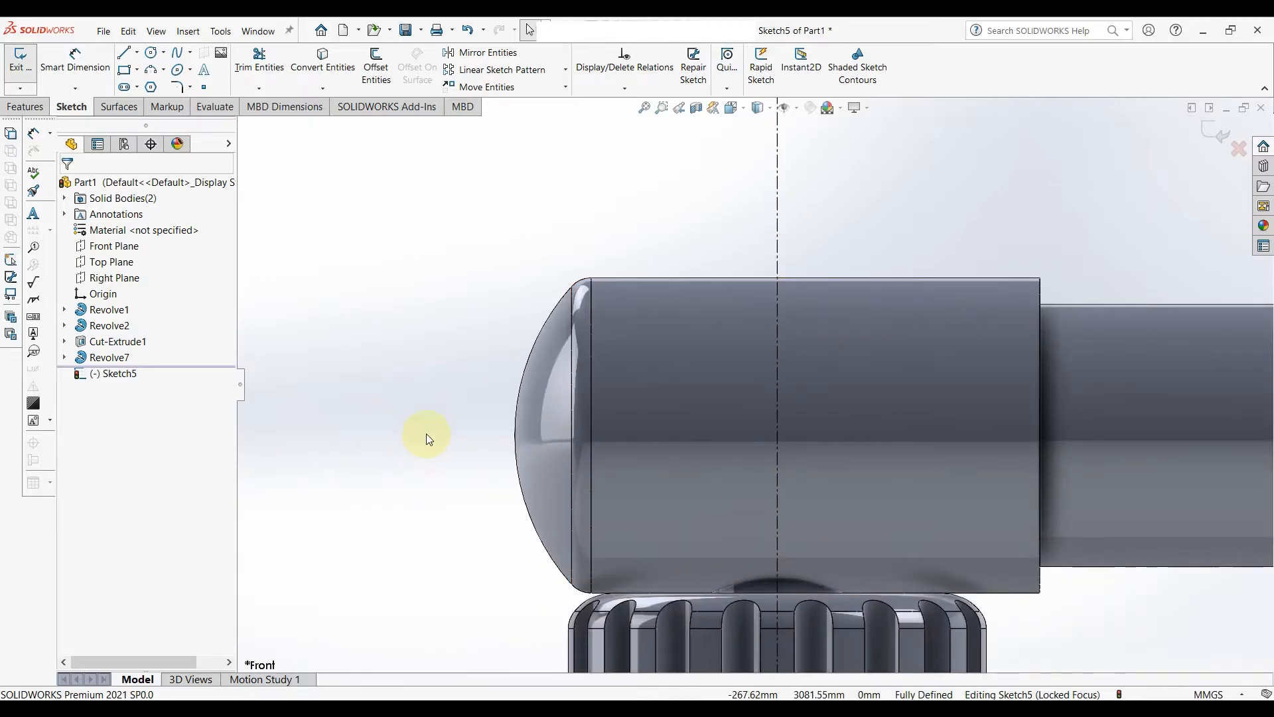
pyautogui.press('l')
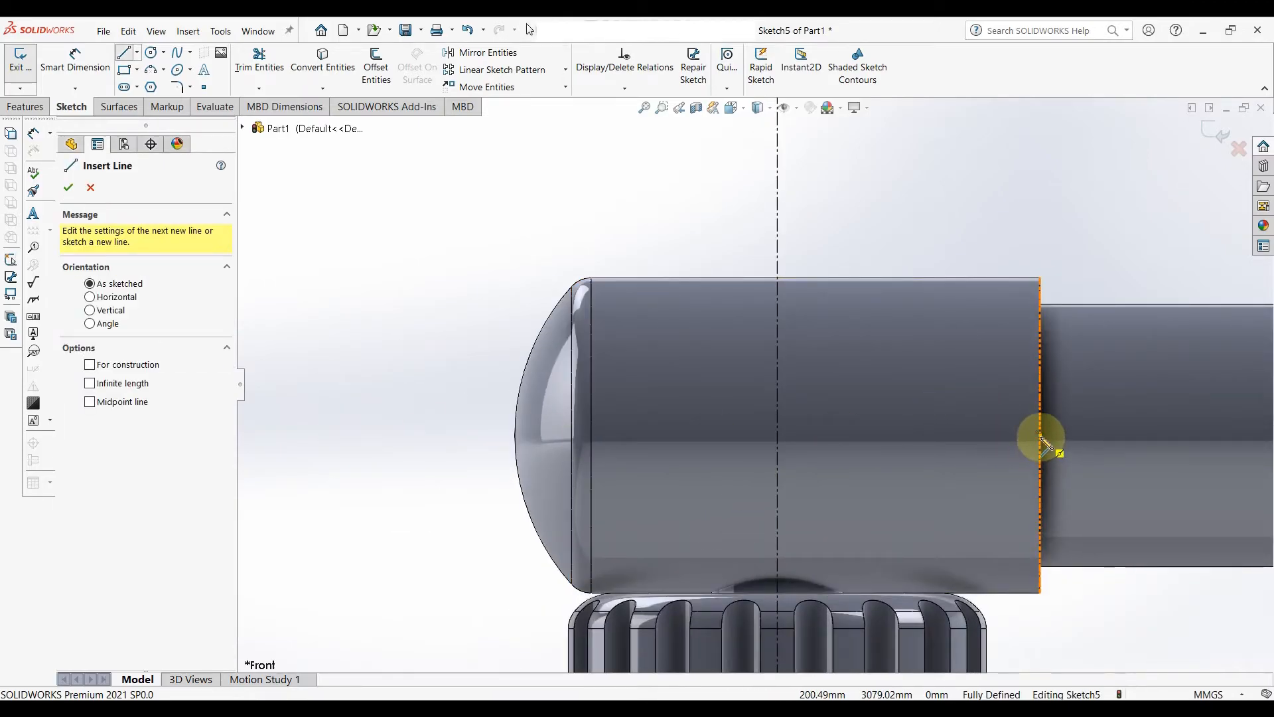
pyautogui.click(1040, 436)
pyautogui.click(420, 436)
pyautogui.rightClick(422, 436)
pyautogui.click(465, 439)
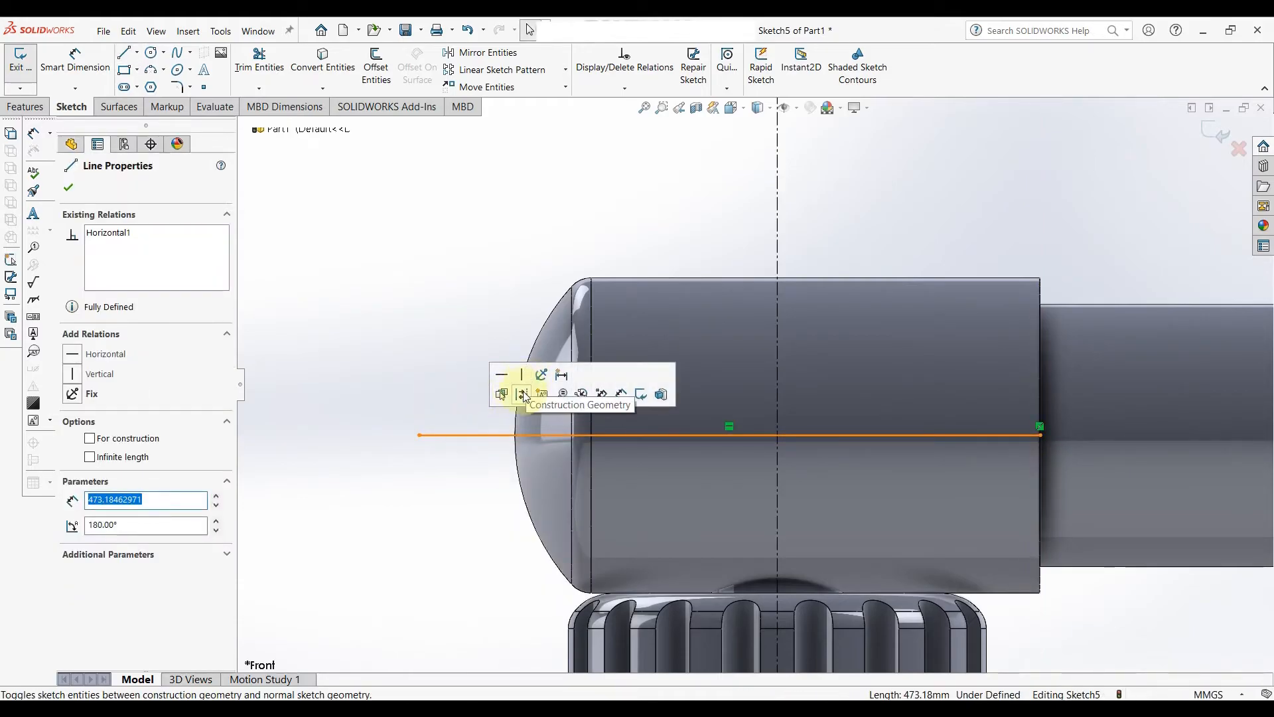
pyautogui.click(503, 398)
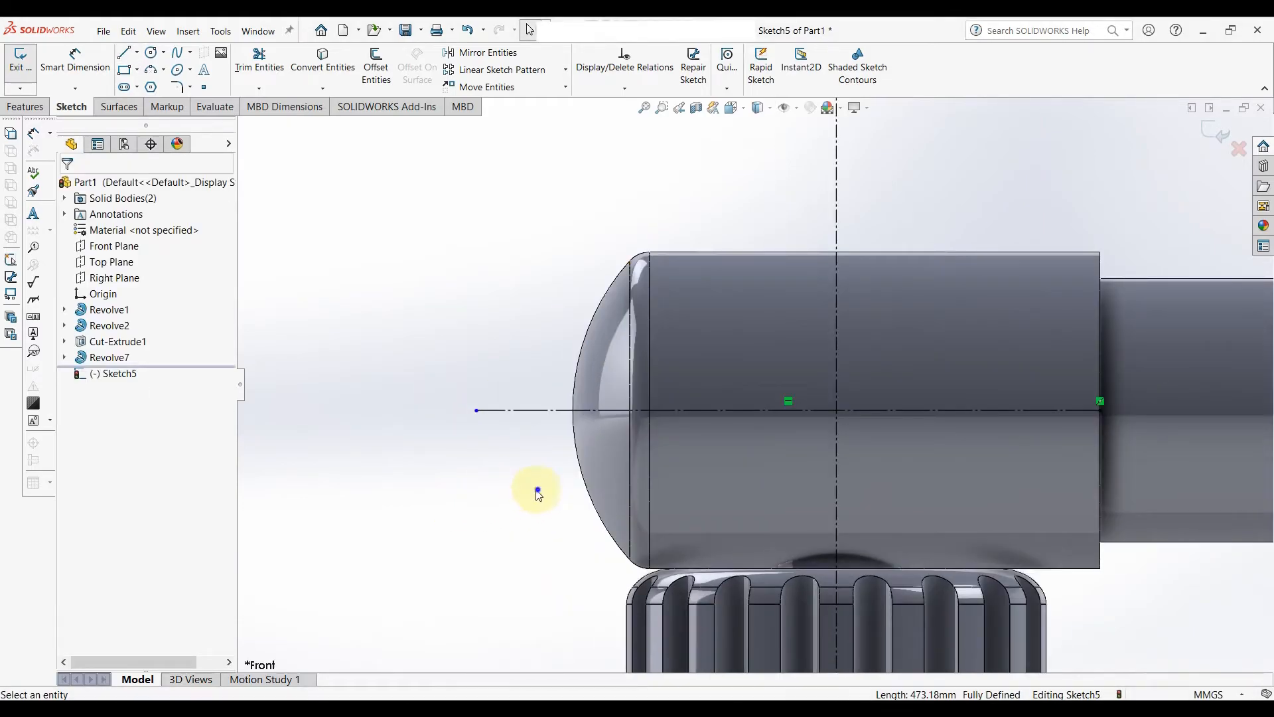
# Sketch a stepped line chain from the horizontal axis: about 49 mm up, 125 mm toward the dome, 84 mm up, and 18 mm outward.
pyautogui.press('l')
pyautogui.moveTo(775, 410); pyautogui.dragTo(777, 345)
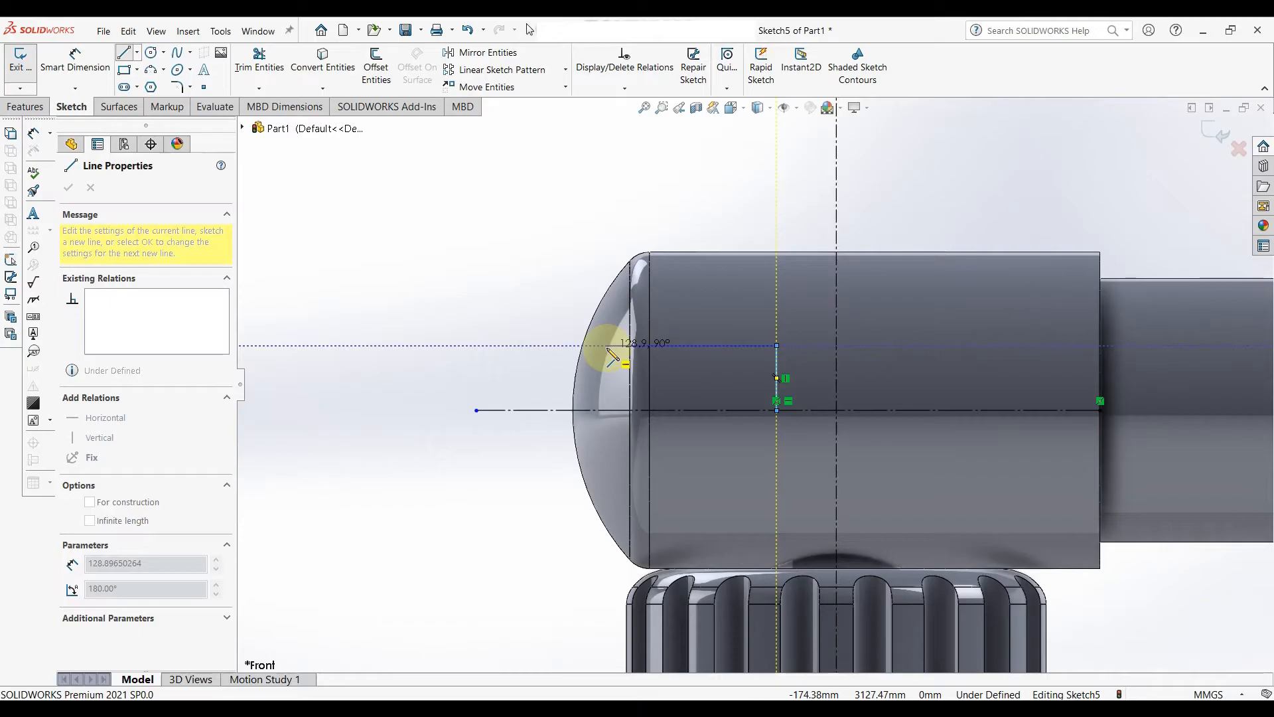
pyautogui.click(611, 345)
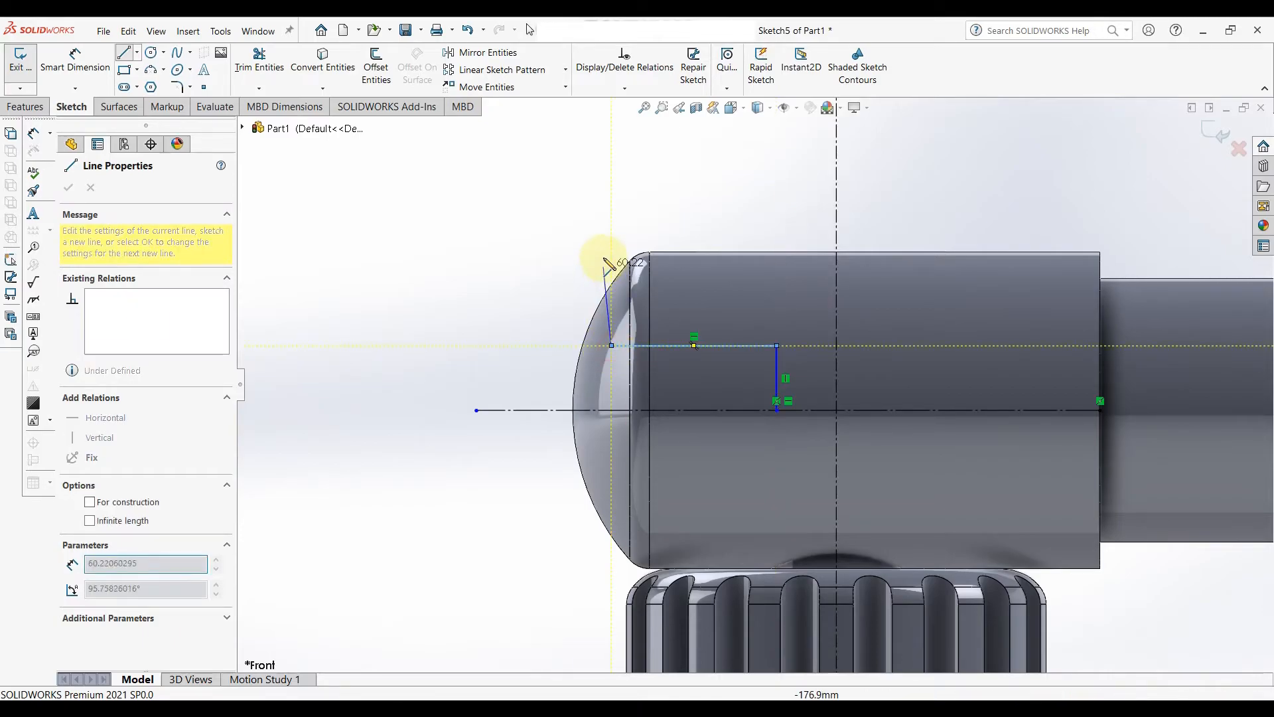
pyautogui.click(587, 235)
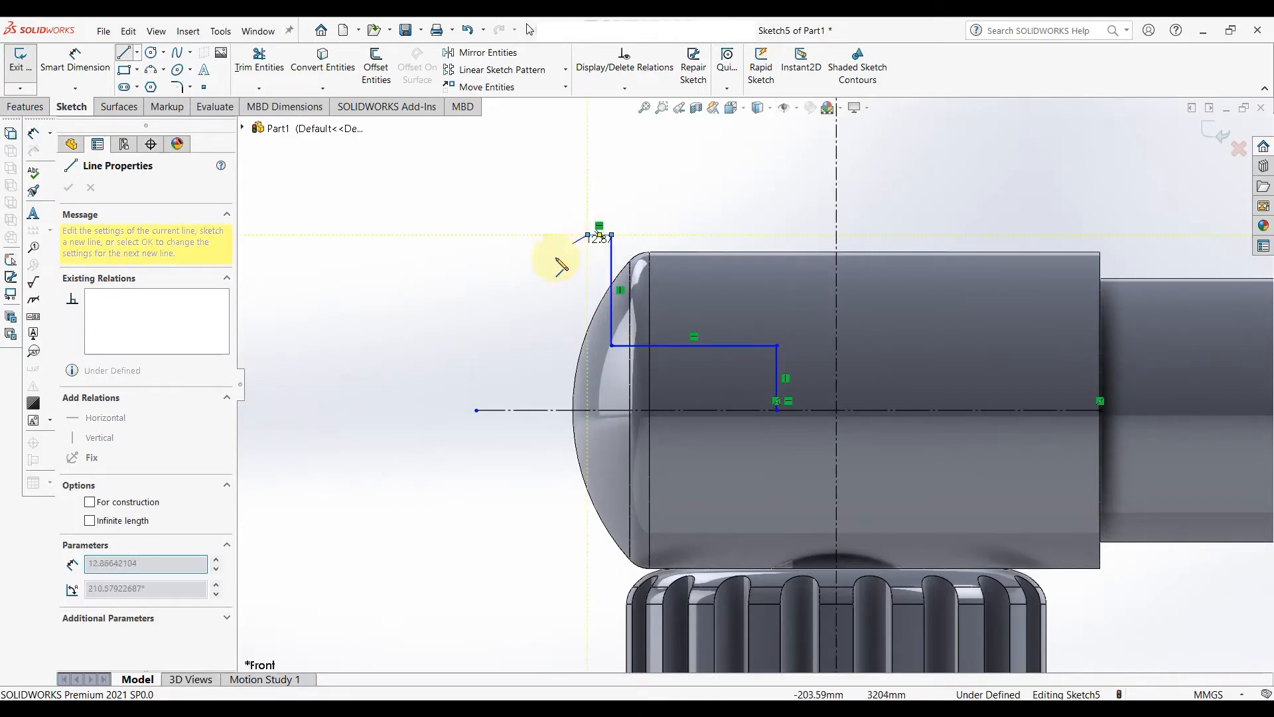
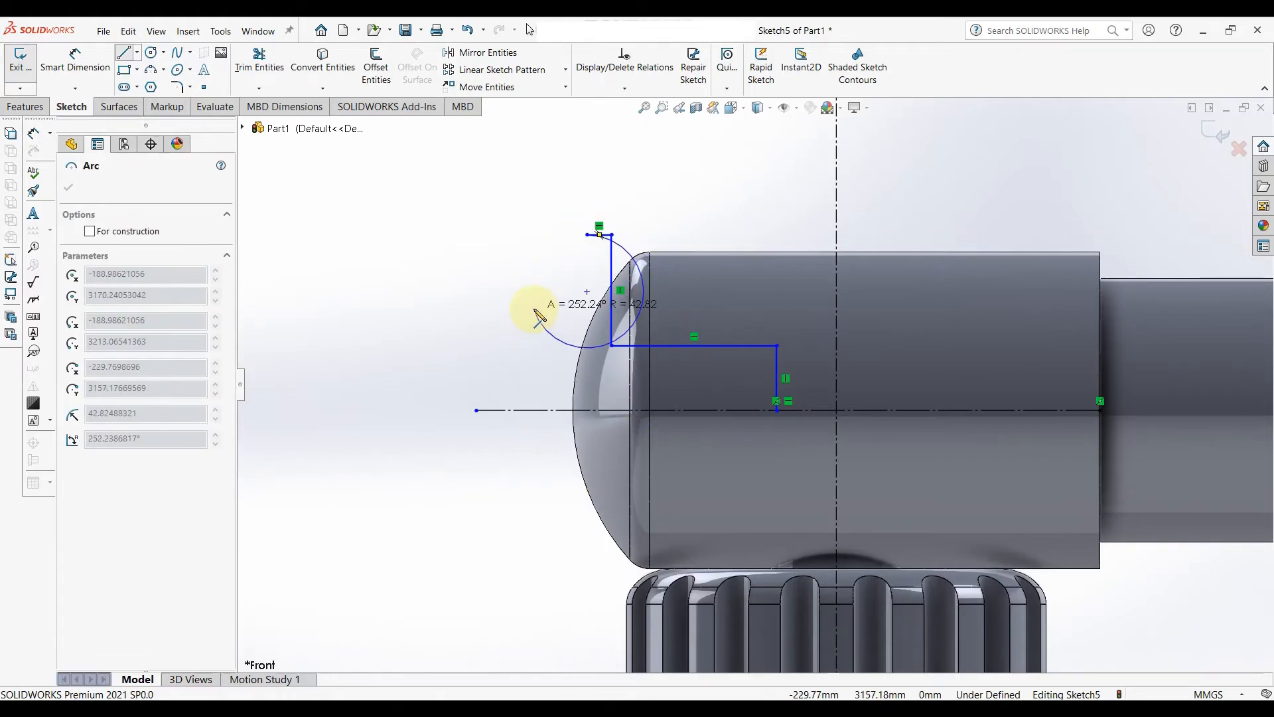
pyautogui.press('Escape')
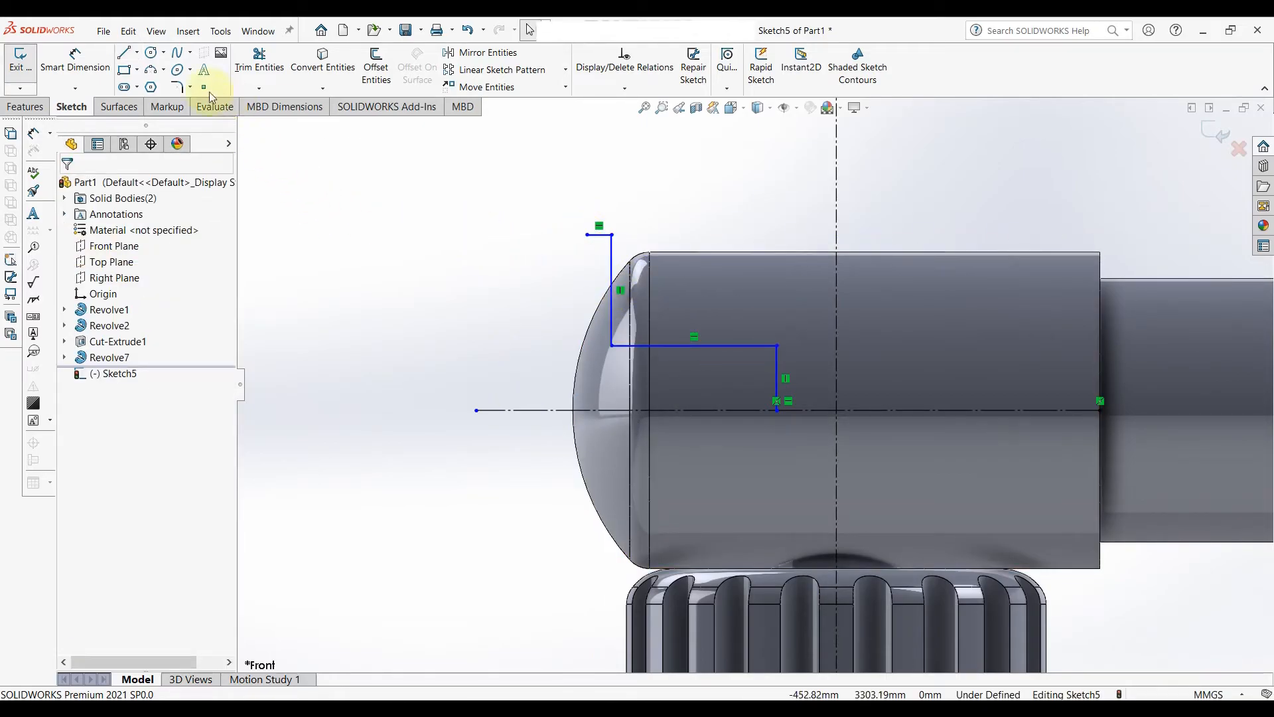
# Draw a three-point arc of about 164 mm radius from the short upper line's free end to the horizontal construction line, bulging outward.
pyautogui.click(152, 70)
pyautogui.click(587, 234)
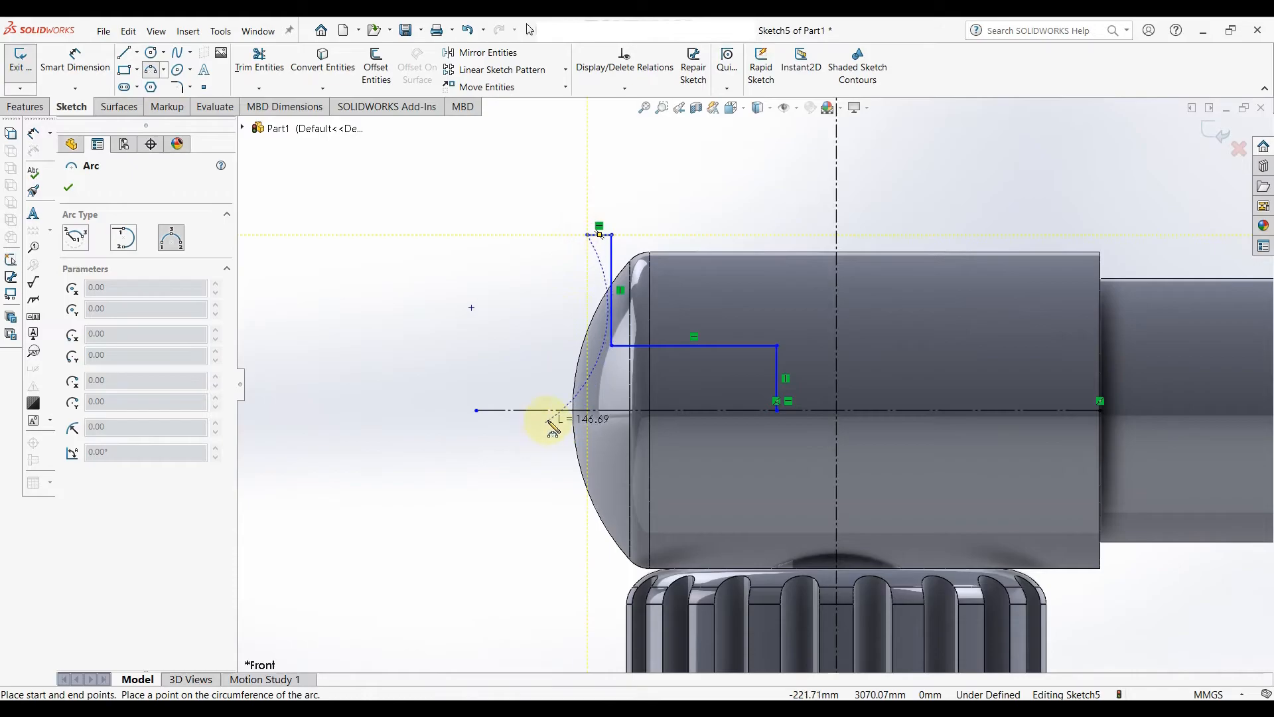
pyautogui.click(545, 411)
pyautogui.click(542, 362)
pyautogui.rightClick(542, 362)
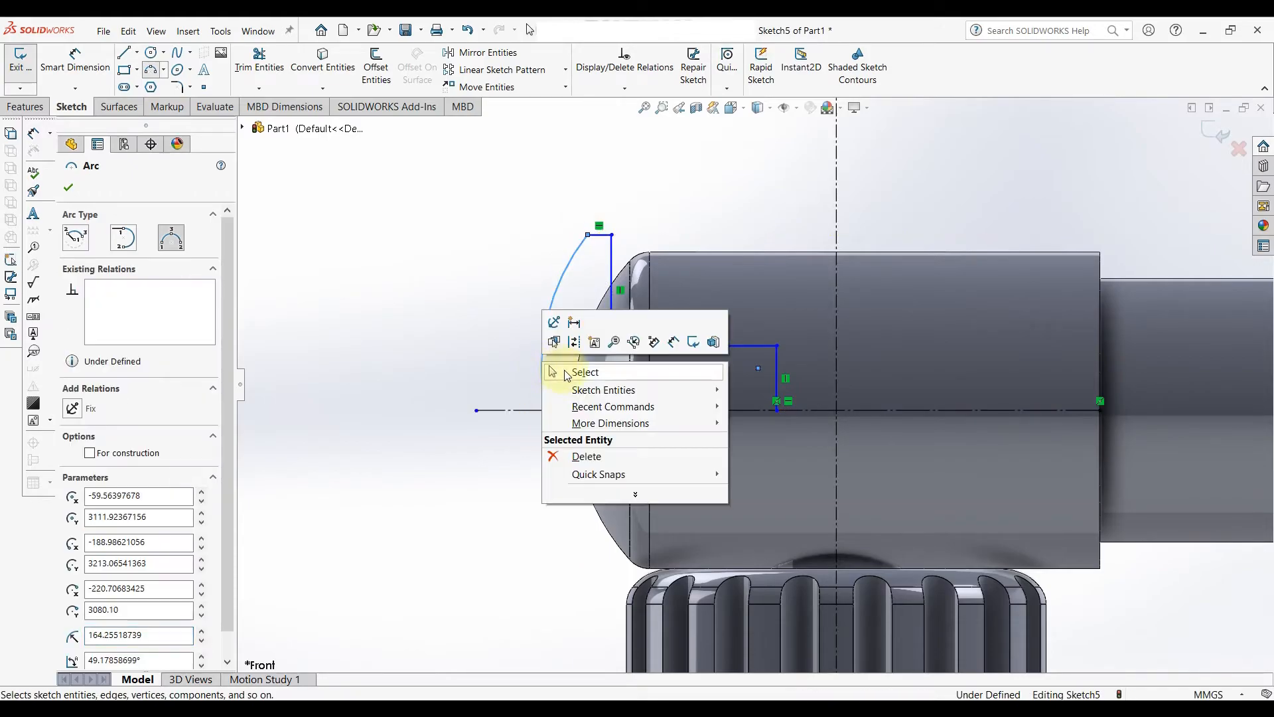
pyautogui.click(574, 370)
# Dimension the inner vertical line rising from the horizontal axis to 50 mm long.
pyautogui.moveTo(745, 213); pyautogui.dragTo(751, 139, button='right')
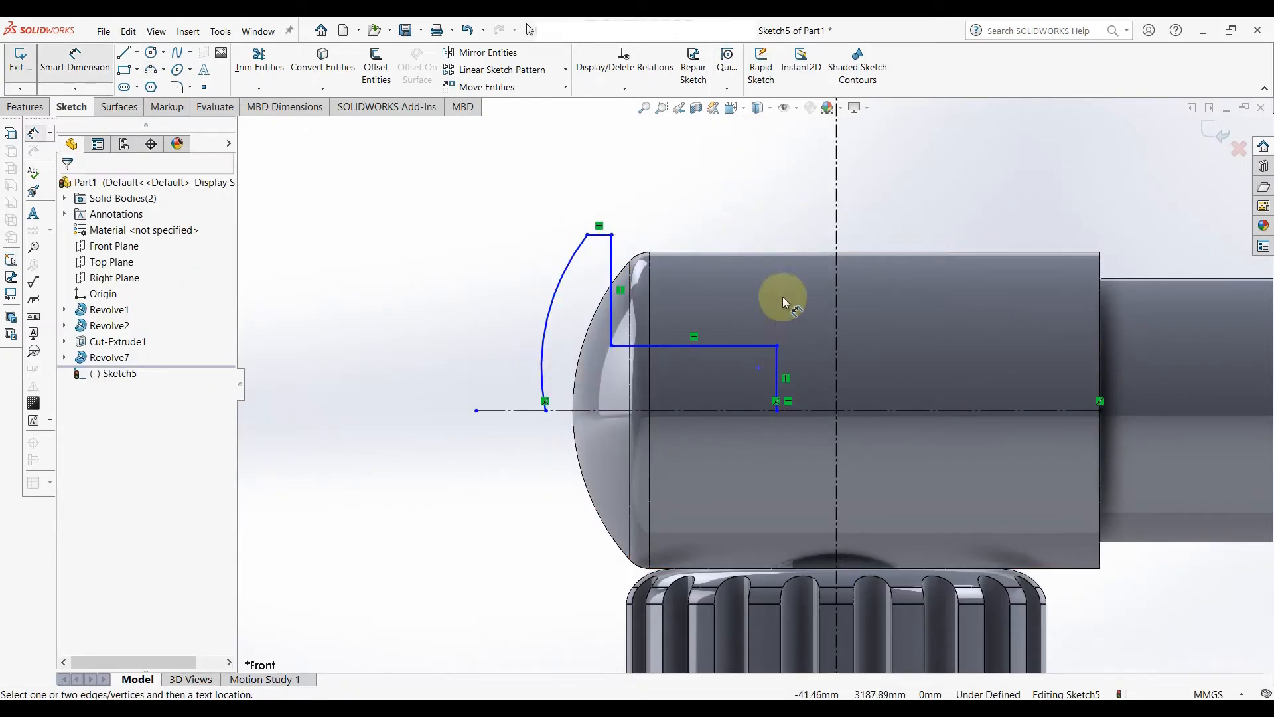
pyautogui.click(778, 367)
pyautogui.click(733, 373)
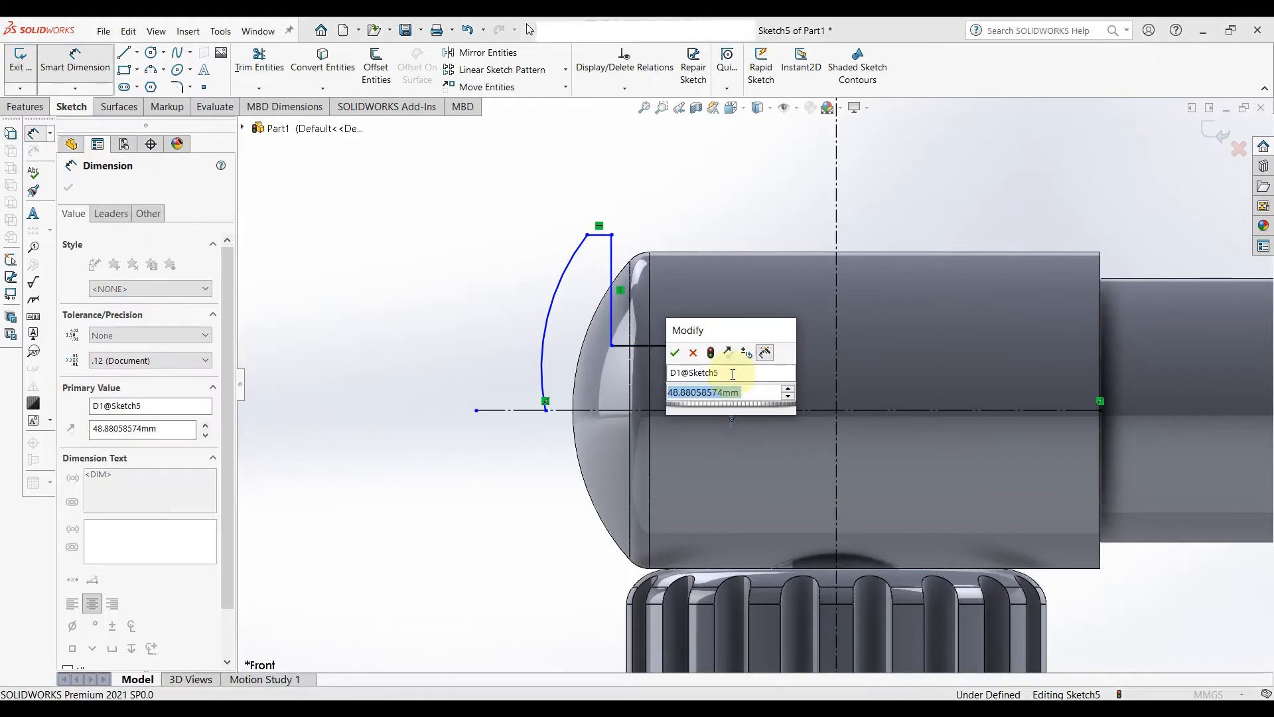
pyautogui.write('50')
pyautogui.press('Return')
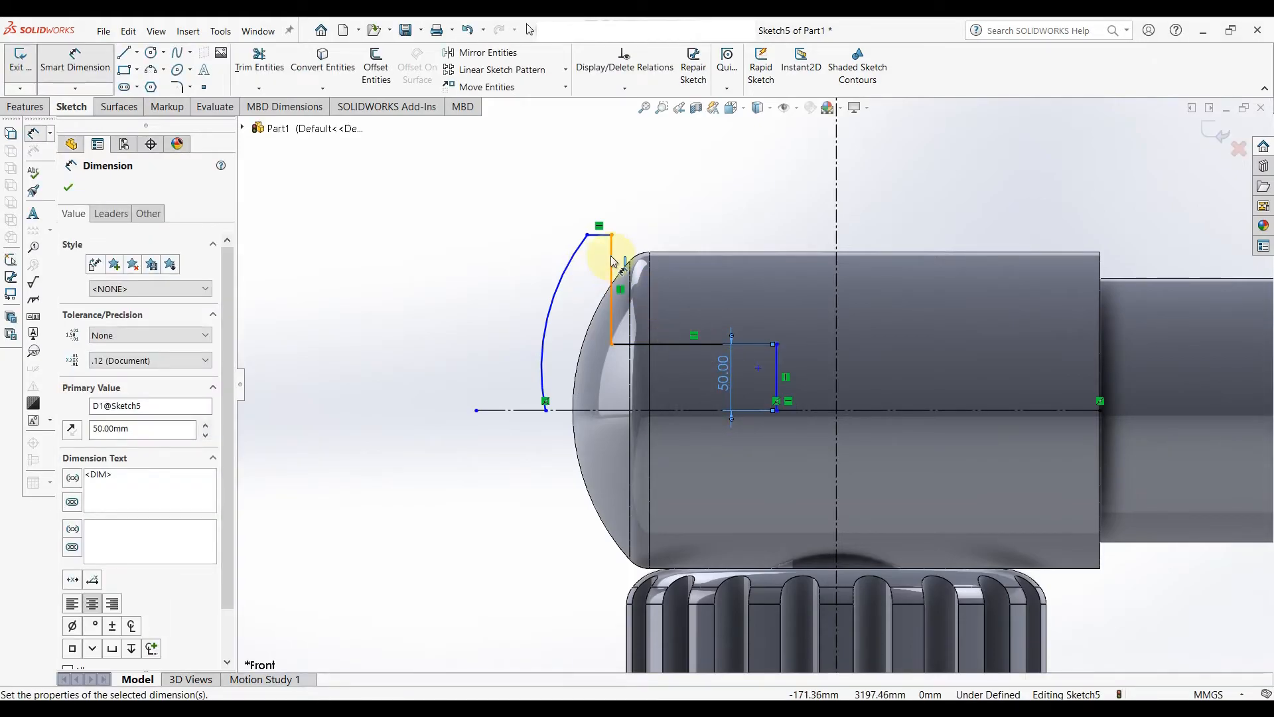
# Dimension the outer vertical line at 210 mm from the vertical construction line.
pyautogui.click(611, 264)
pyautogui.click(836, 233)
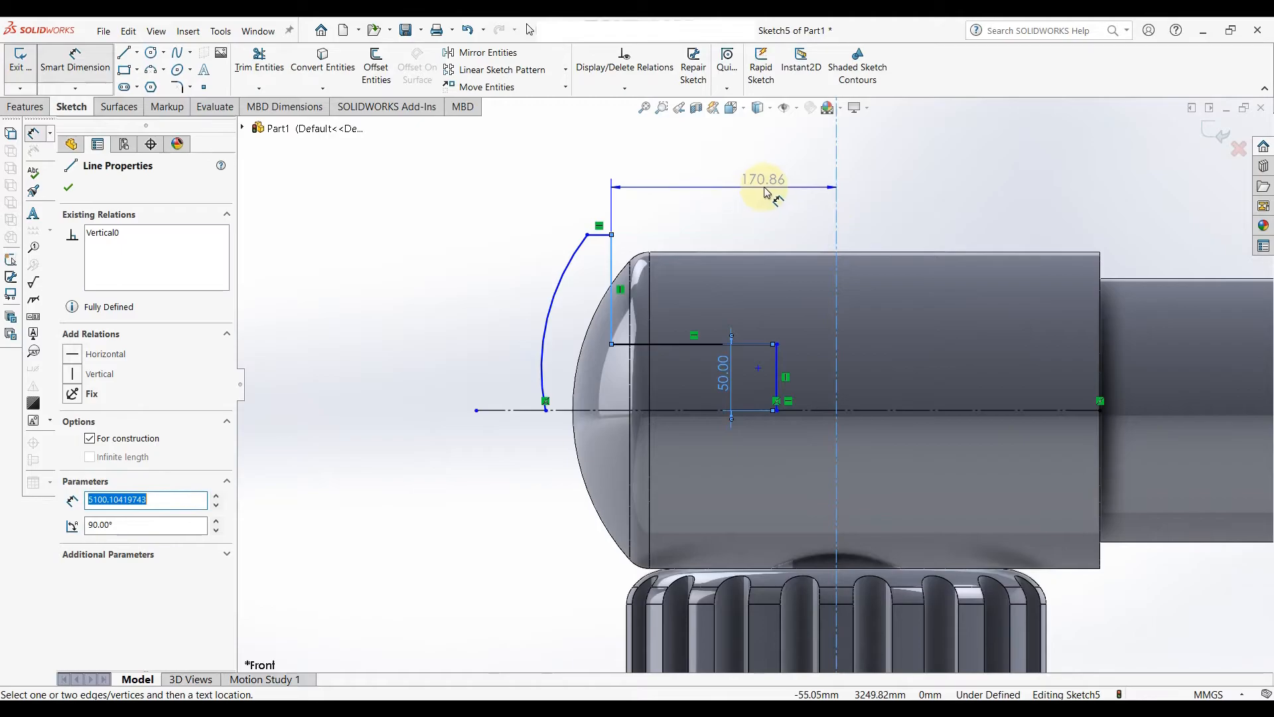
pyautogui.click(764, 189)
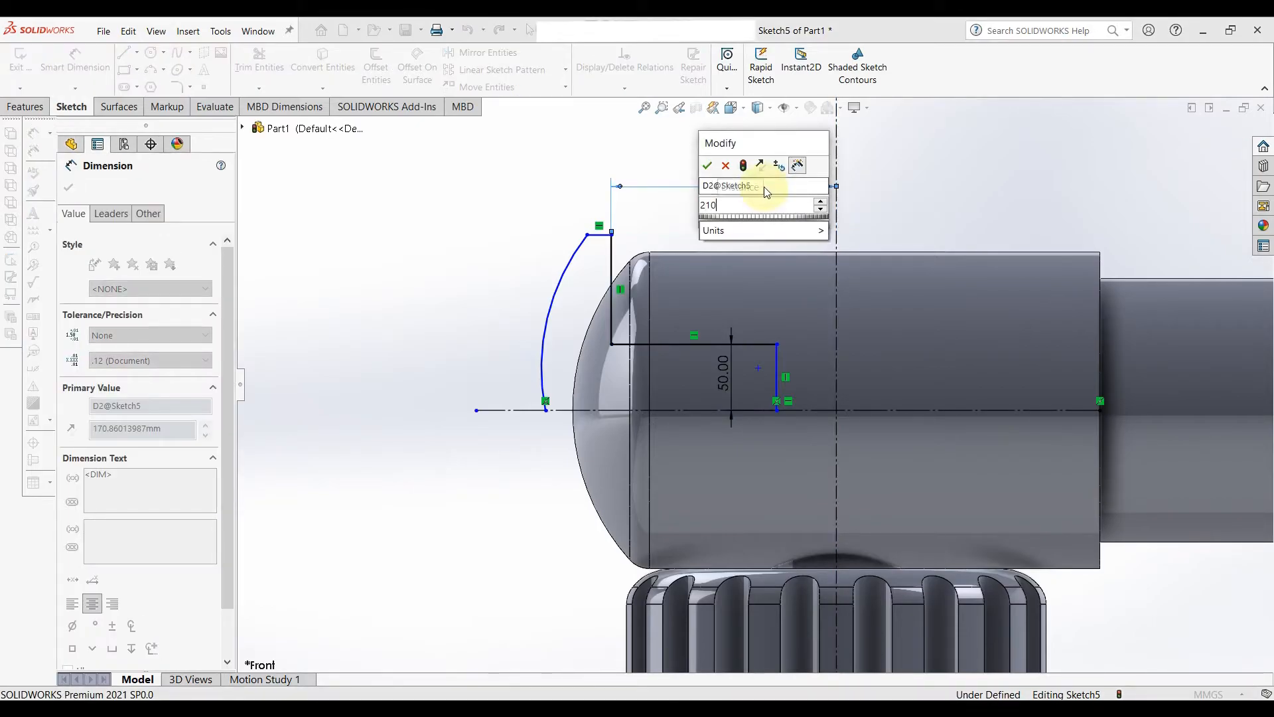
pyautogui.write('210')
pyautogui.press('Return')
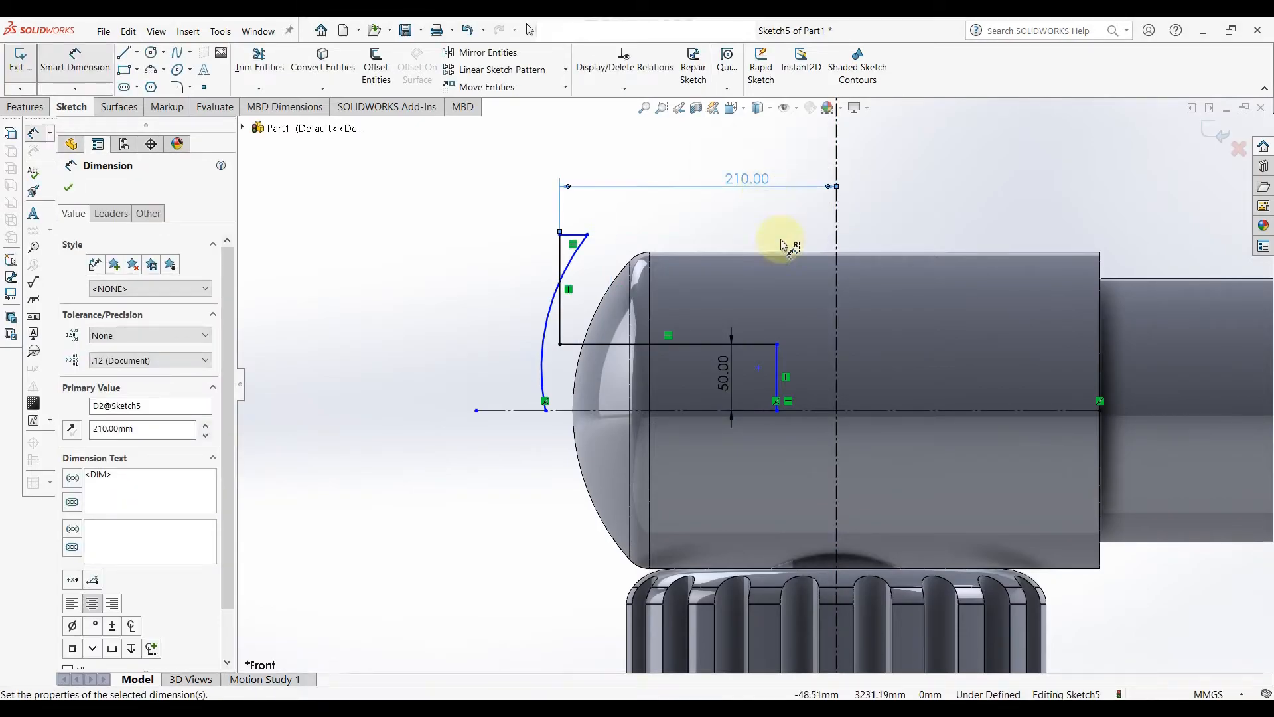
# Dimension the inner vertical line at 100 mm from the vertical construction line.
pyautogui.click(779, 367)
pyautogui.click(814, 286)
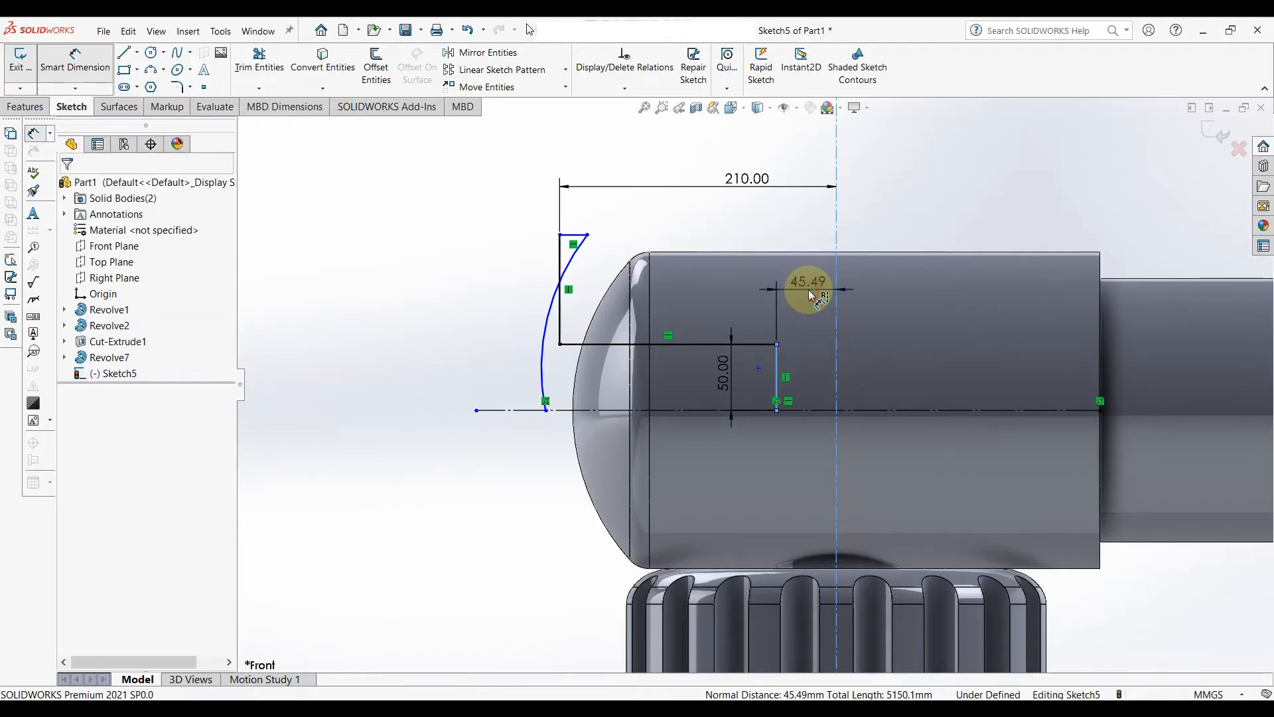
pyautogui.write('100')
pyautogui.press('Return')
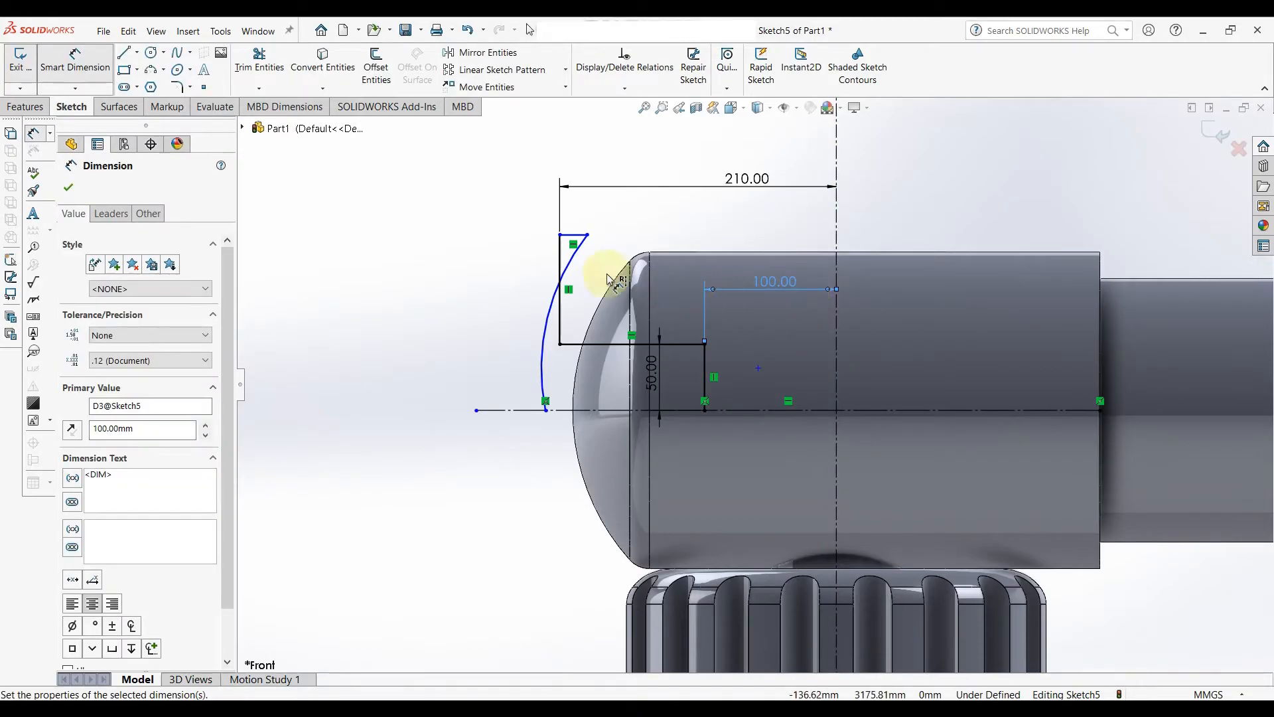
pyautogui.press('Escape')
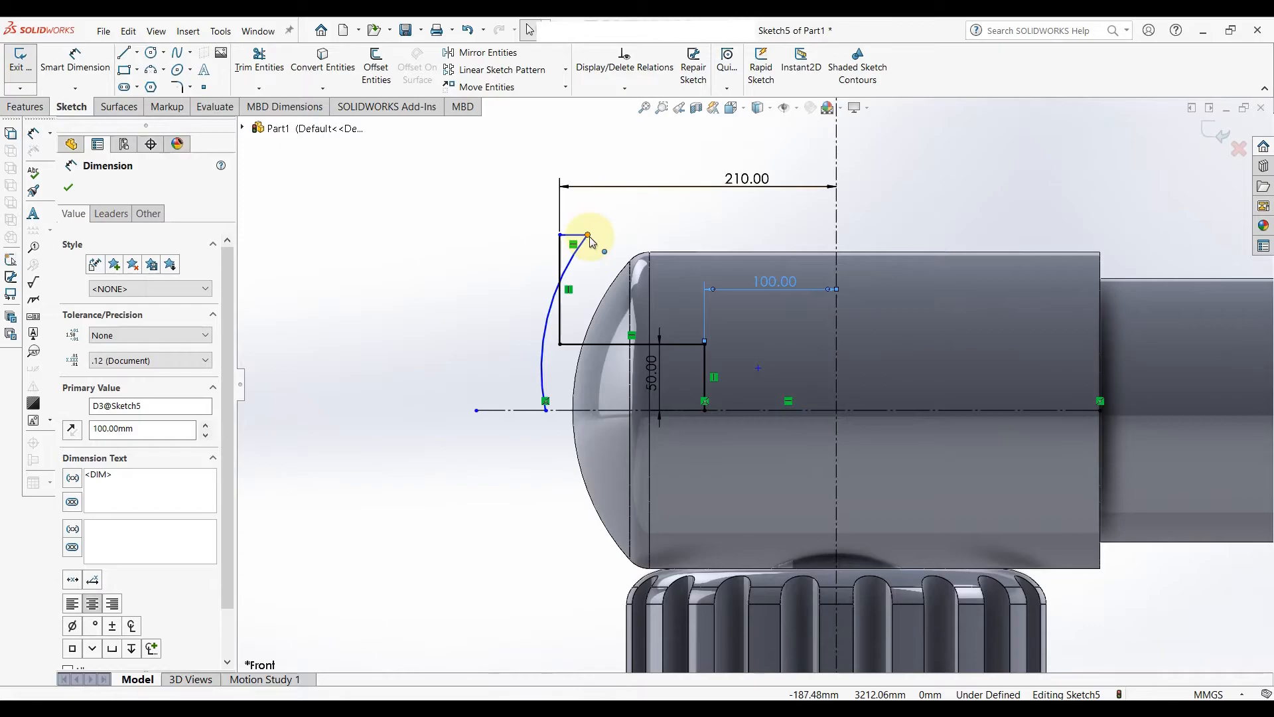
# Move the arc's lower endpoint outward along the horizontal axis so the short upper line extends outward from the outer vertical line.
pyautogui.click(588, 235)
pyautogui.click(545, 401)
pyautogui.scroll(-3, 540, 395)
pyautogui.moveTo(591, 421); pyautogui.dragTo(535, 415)
pyautogui.scroll(3, 601, 470)
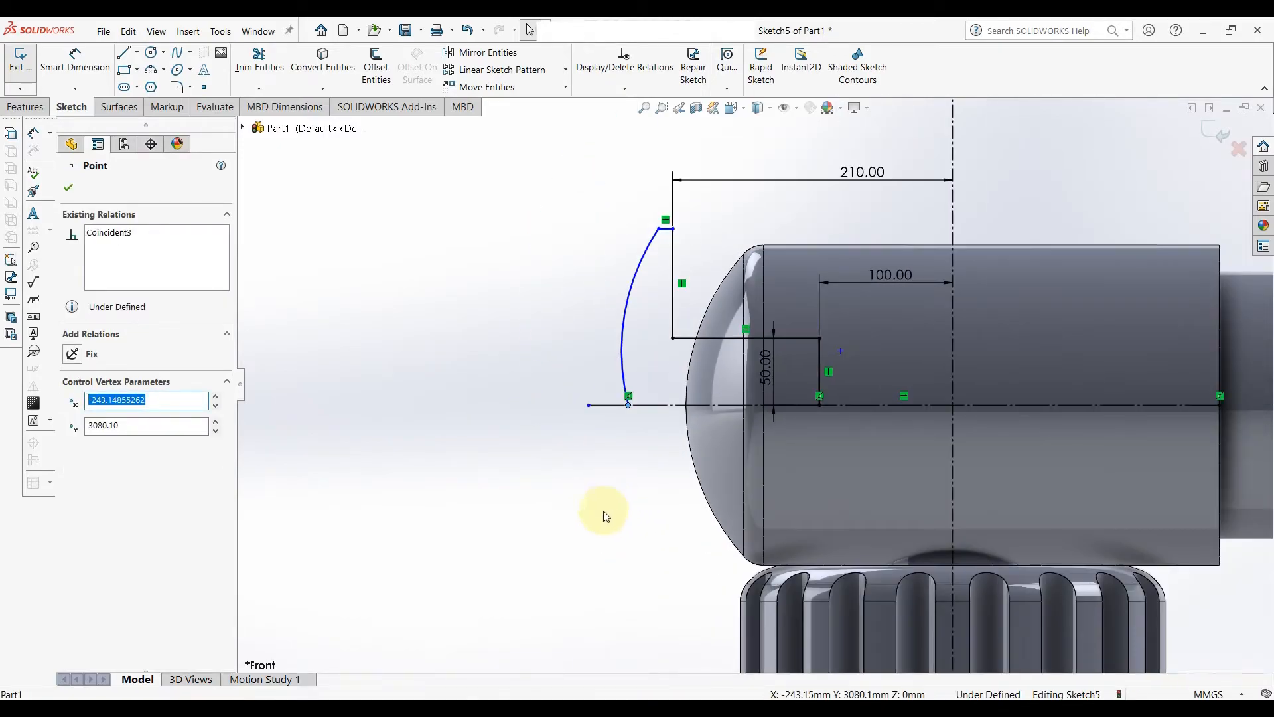
pyautogui.press('Escape')
pyautogui.press('Return')
pyautogui.click(634, 405)
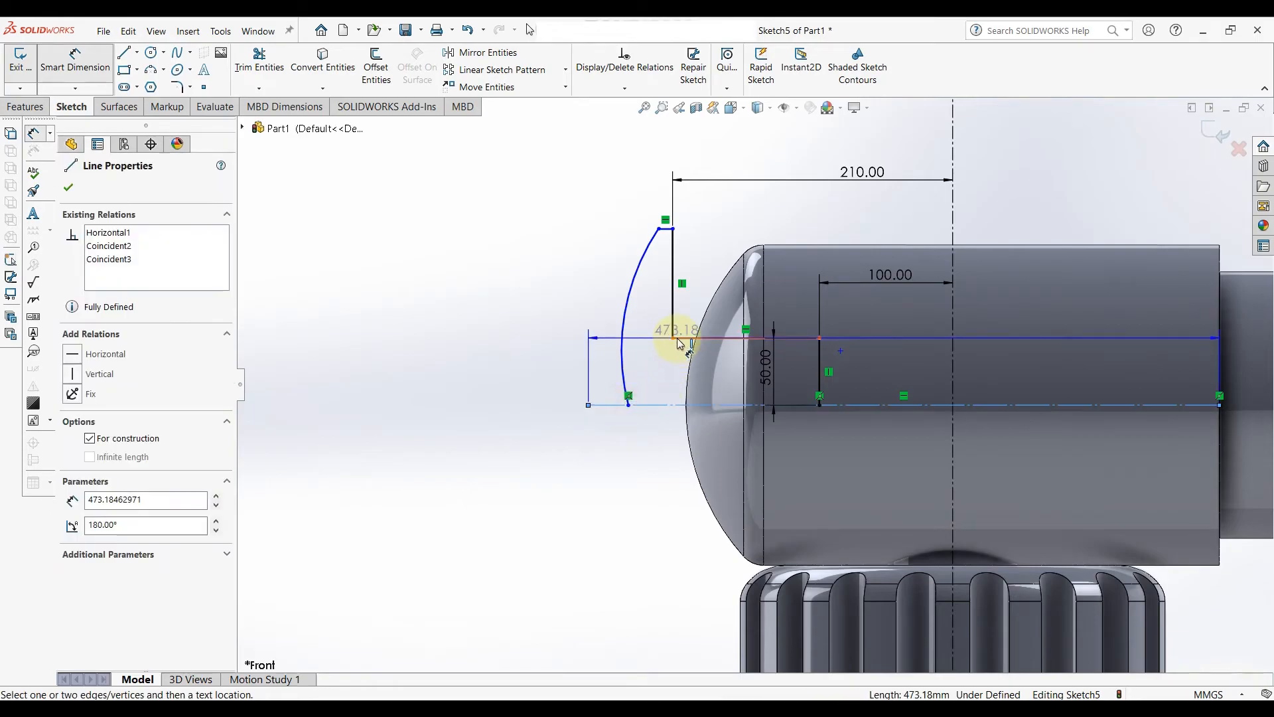
pyautogui.click(673, 338)
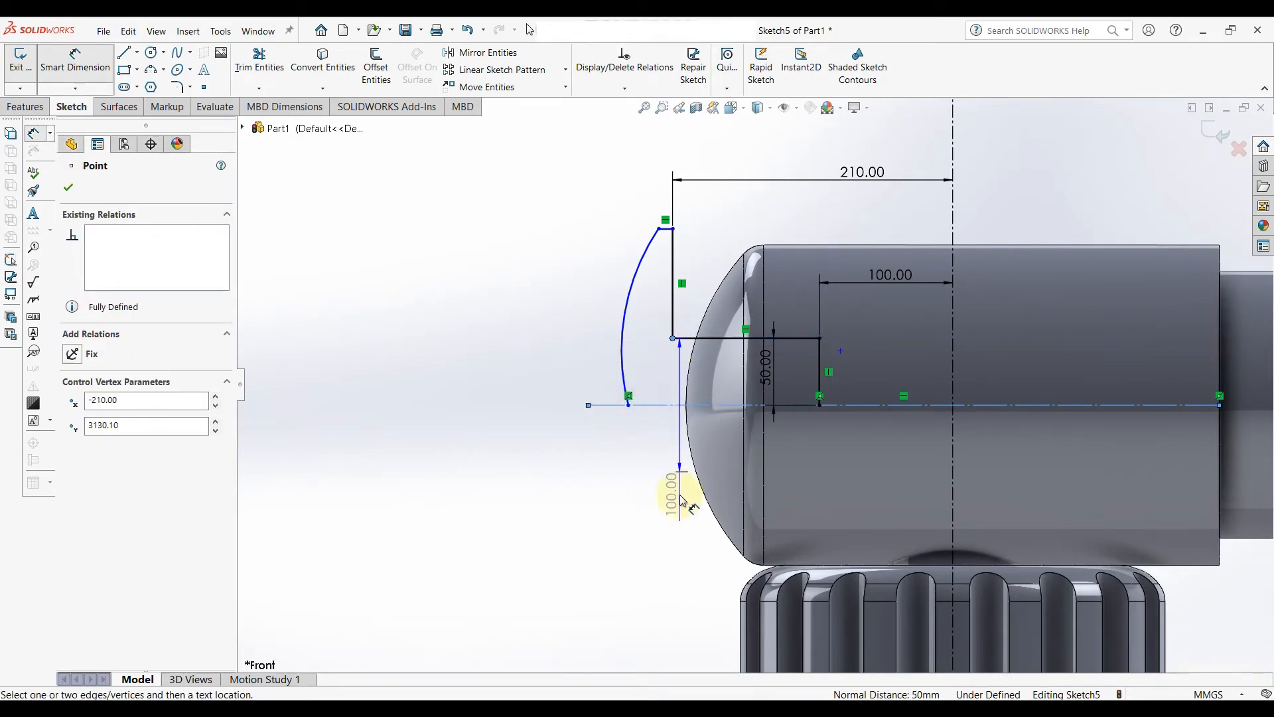
pyautogui.press('Escape')
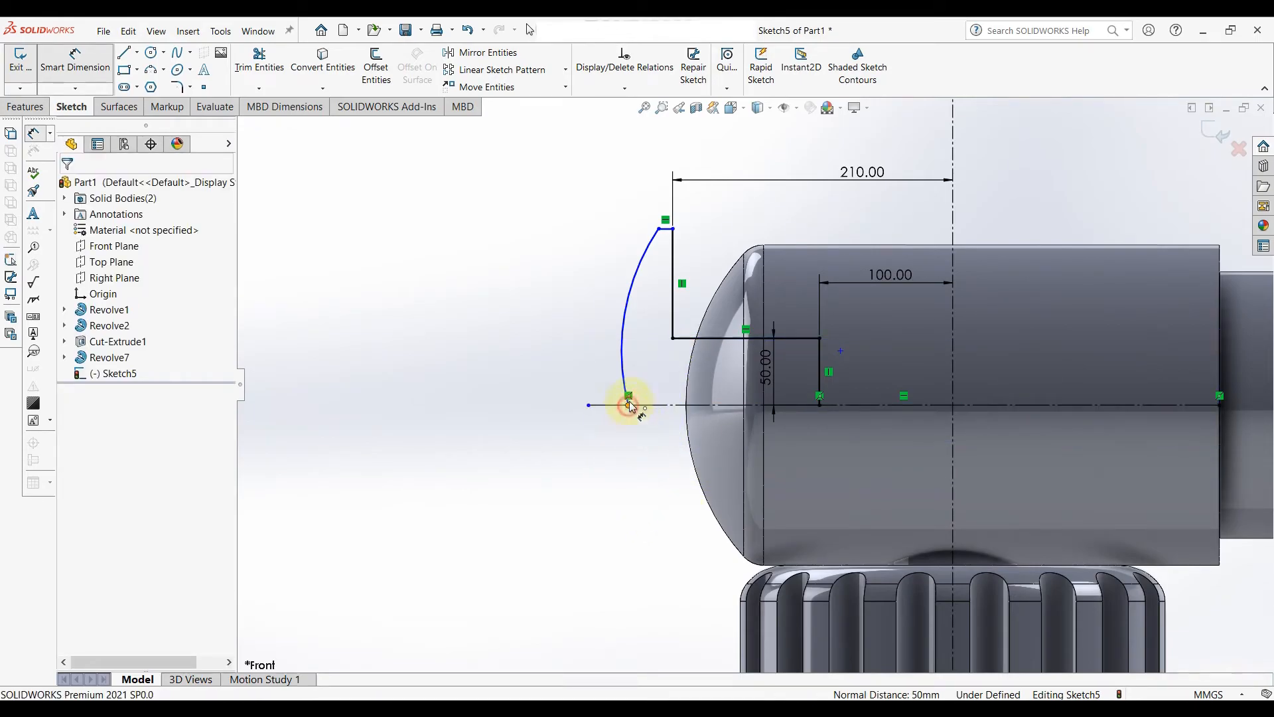
# Dimension the arc's lower endpoint at 100 mm horizontally from the outer vertical line's lower end.
pyautogui.click(629, 398)
pyautogui.click(673, 338)
pyautogui.click(657, 499)
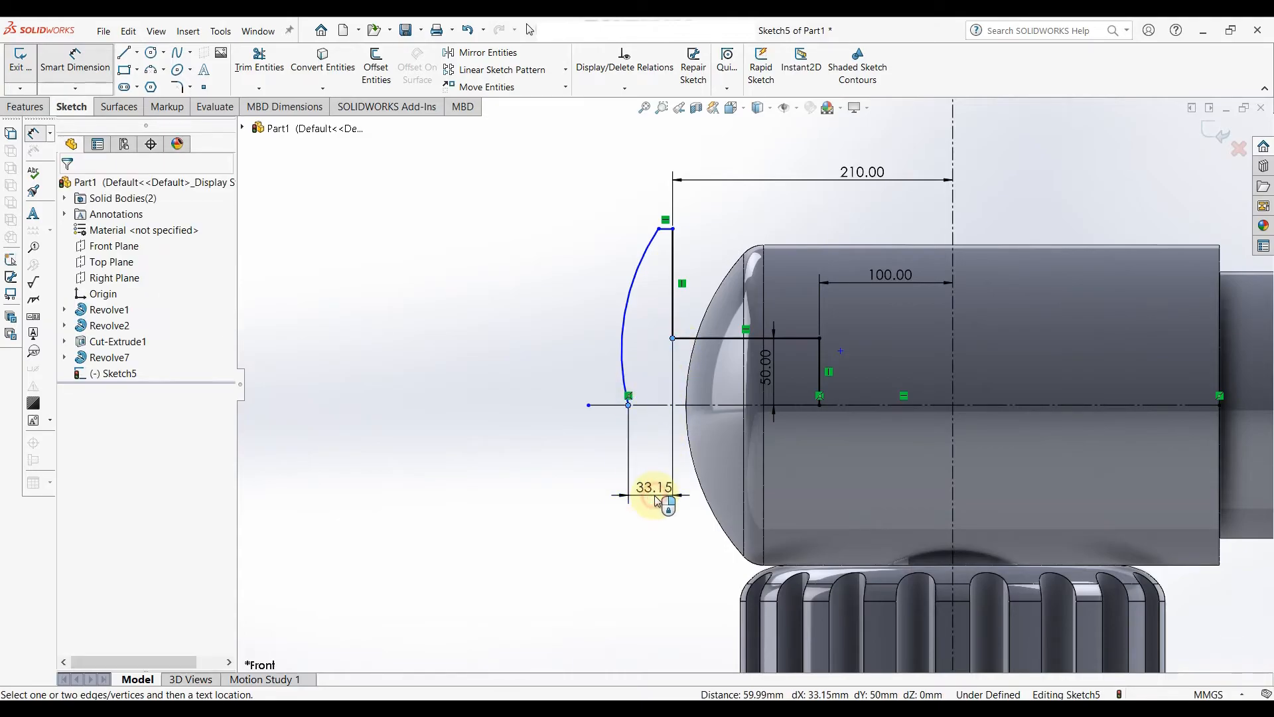
pyautogui.write('100')
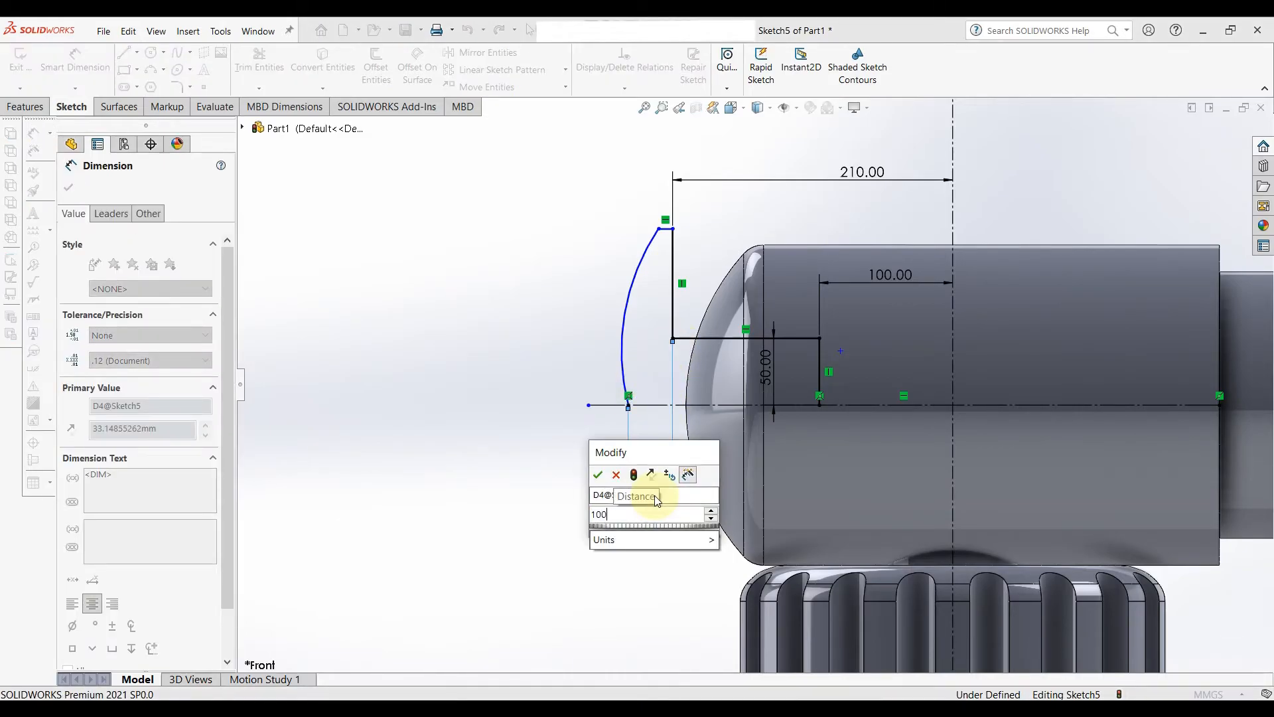
pyautogui.press('Return')
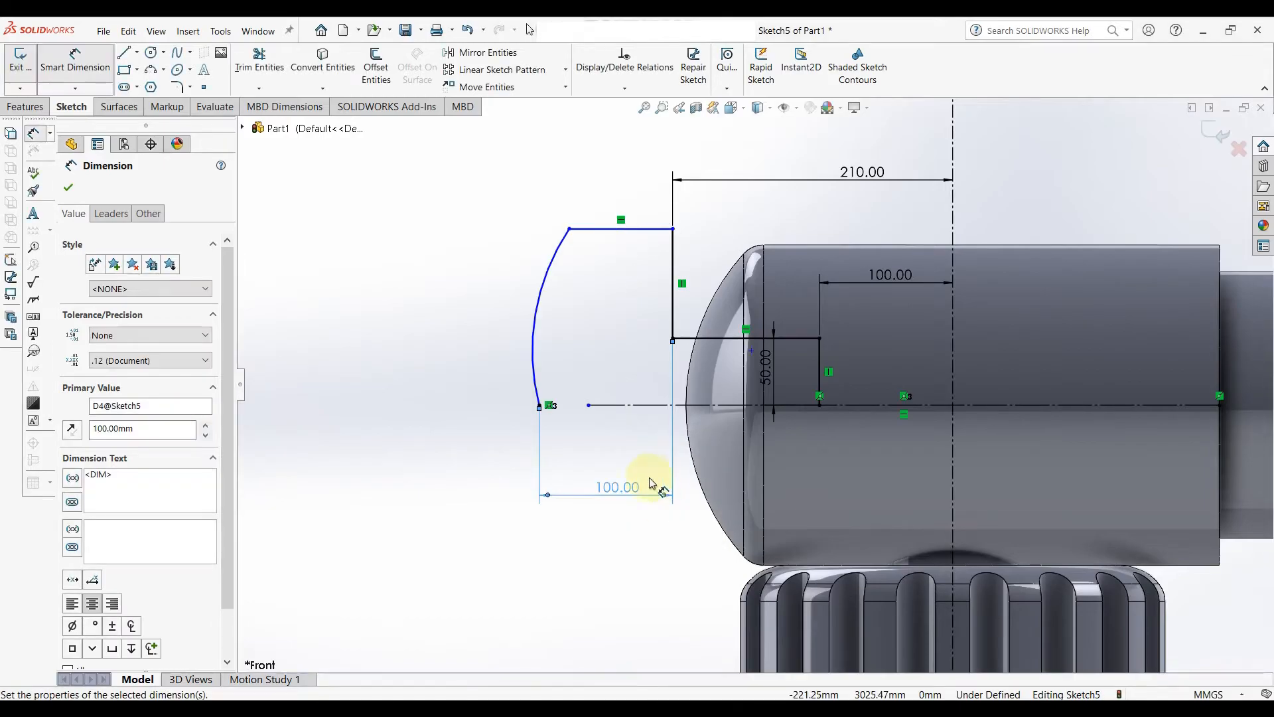
# Dimension the short upper horizontal line to 20 mm long.
pyautogui.click(643, 236)
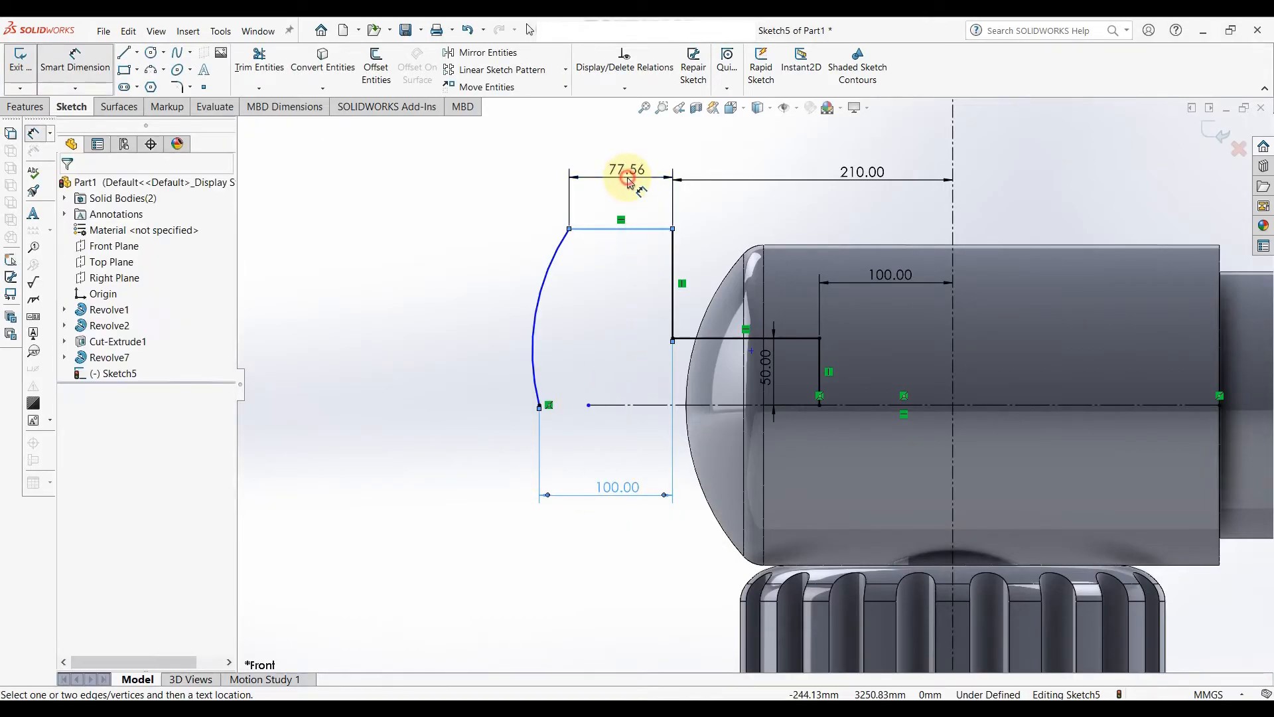
pyautogui.click(629, 177)
pyautogui.write('20')
pyautogui.press('Return')
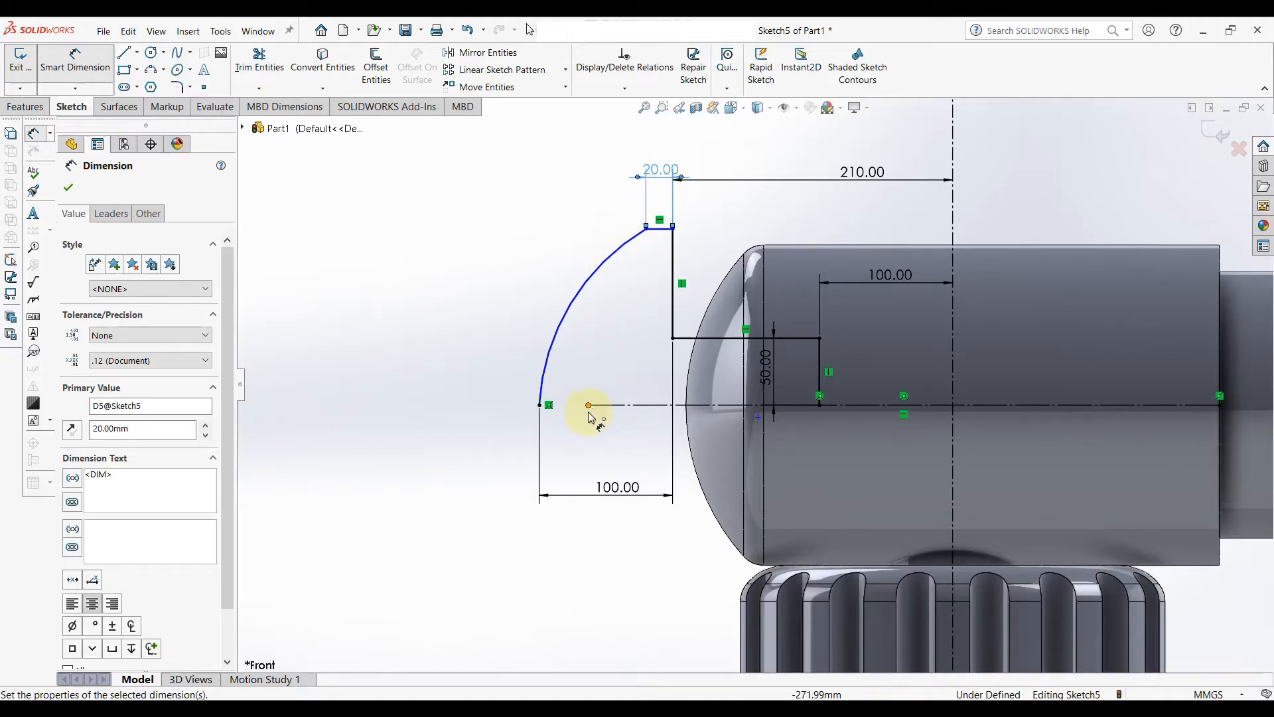
# Dimension the short upper line at 200 mm above the horizontal construction line.
pyautogui.scroll(2, 584, 443)
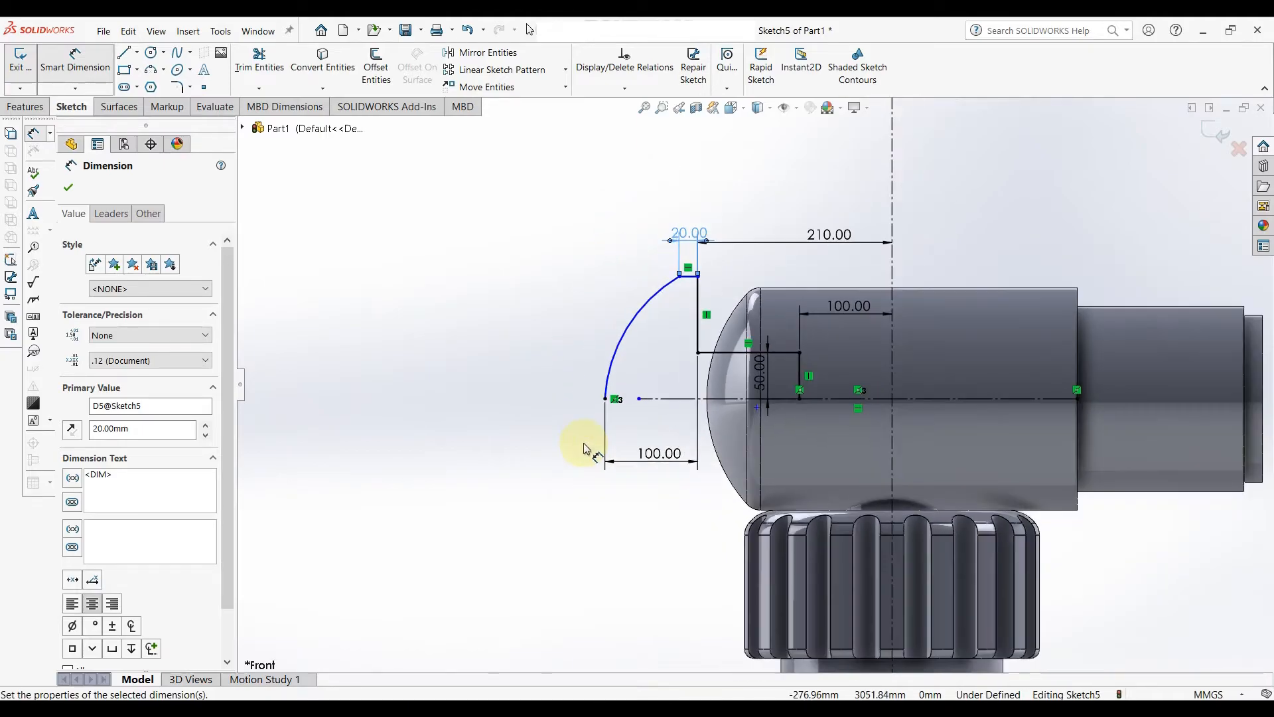
pyautogui.click(687, 275)
pyautogui.click(677, 400)
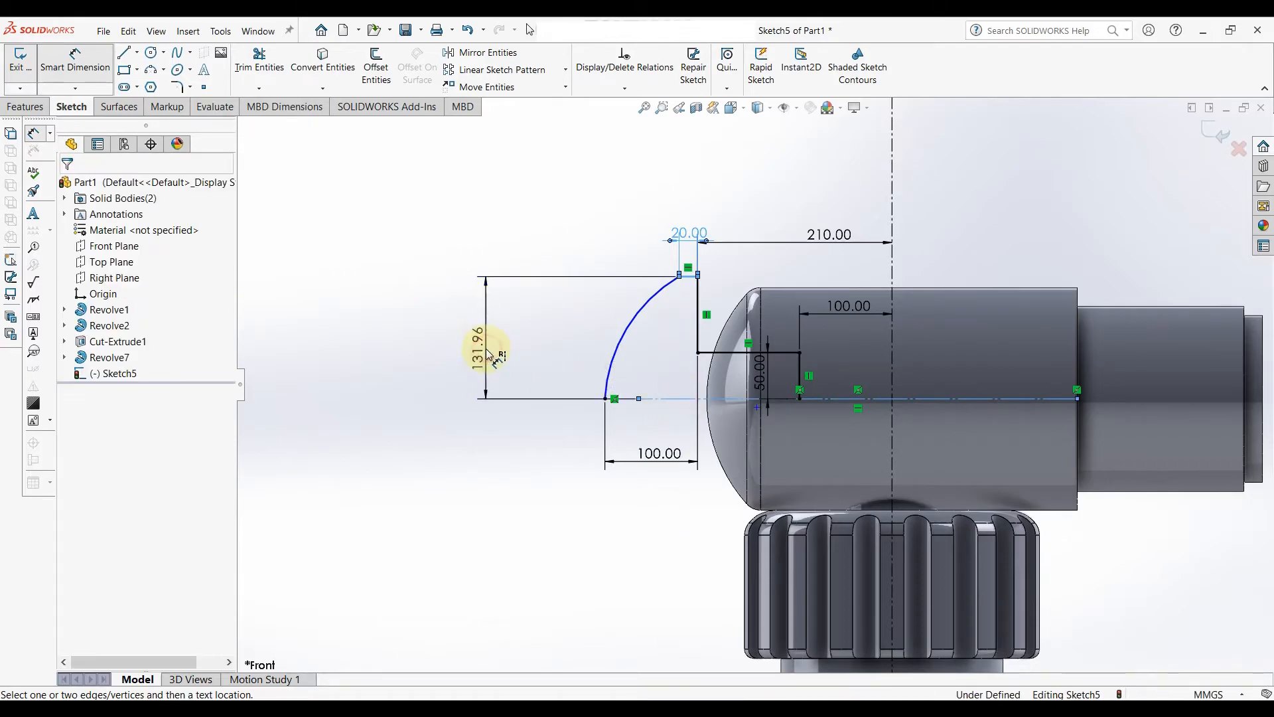
pyautogui.click(488, 354)
pyautogui.write('200')
pyautogui.press('Return')
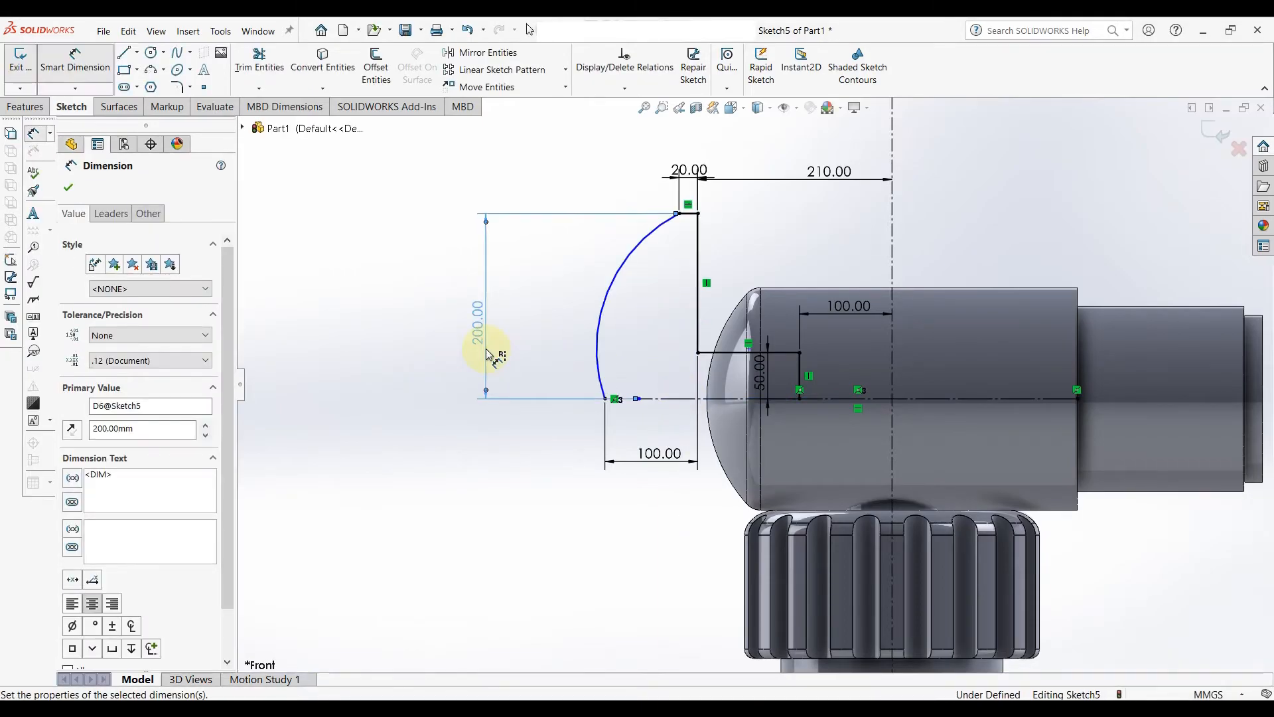
# Extend the horizontal construction line's free end outward beyond the arc's lower endpoint.
pyautogui.scroll(2, 750, 368)
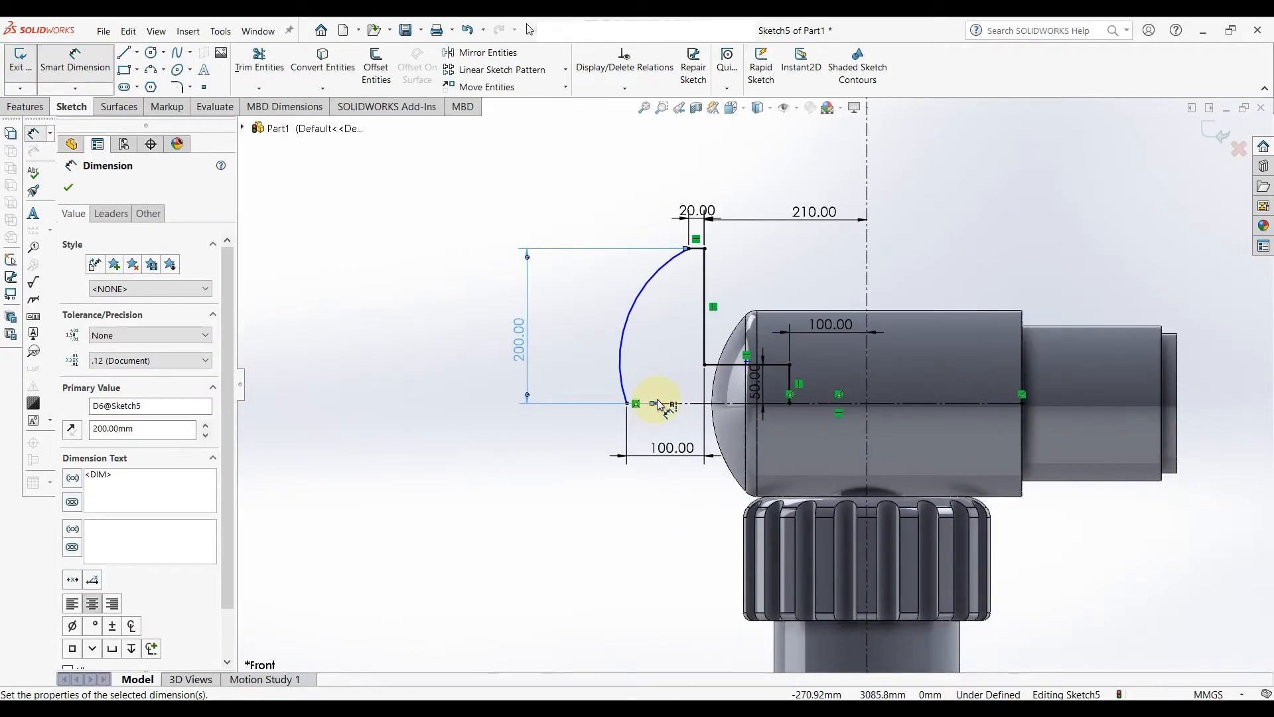
pyautogui.press('Escape')
pyautogui.moveTo(654, 403); pyautogui.dragTo(549, 402)
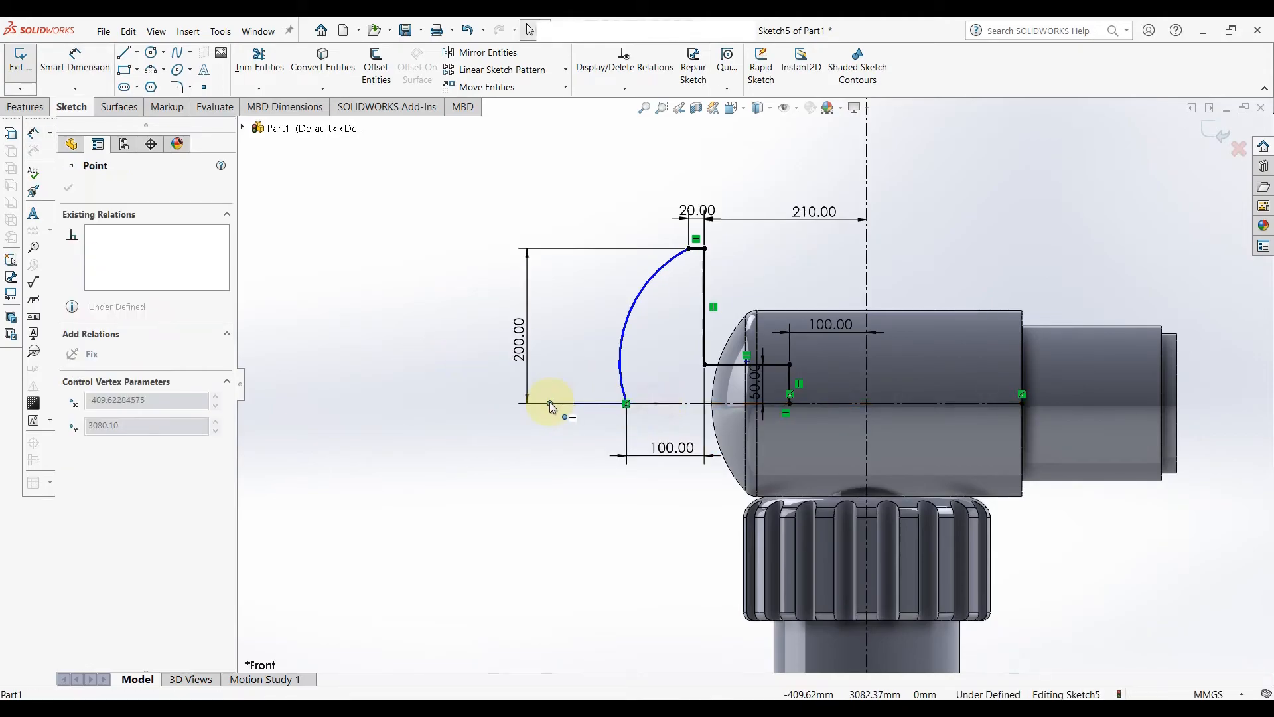
pyautogui.click(549, 467)
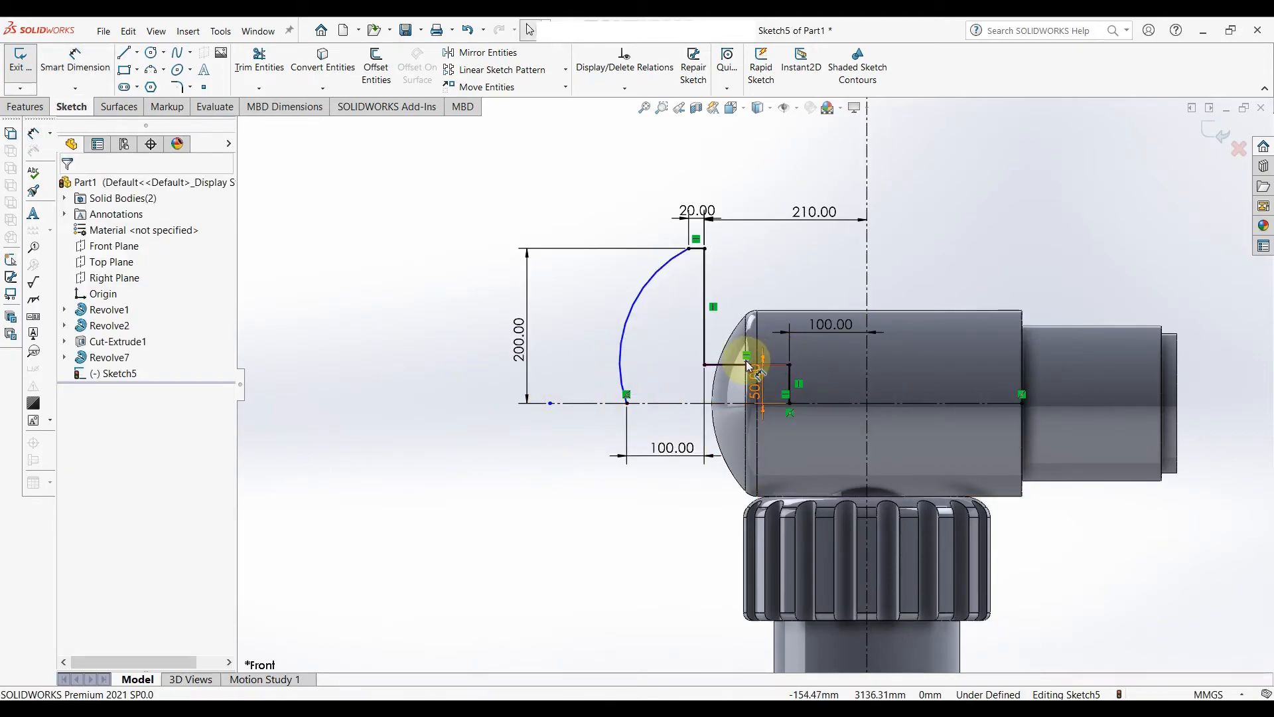
# Add a coincident relation between the arc's centre point and the horizontal construction line.
pyautogui.scroll(-3, 733, 393)
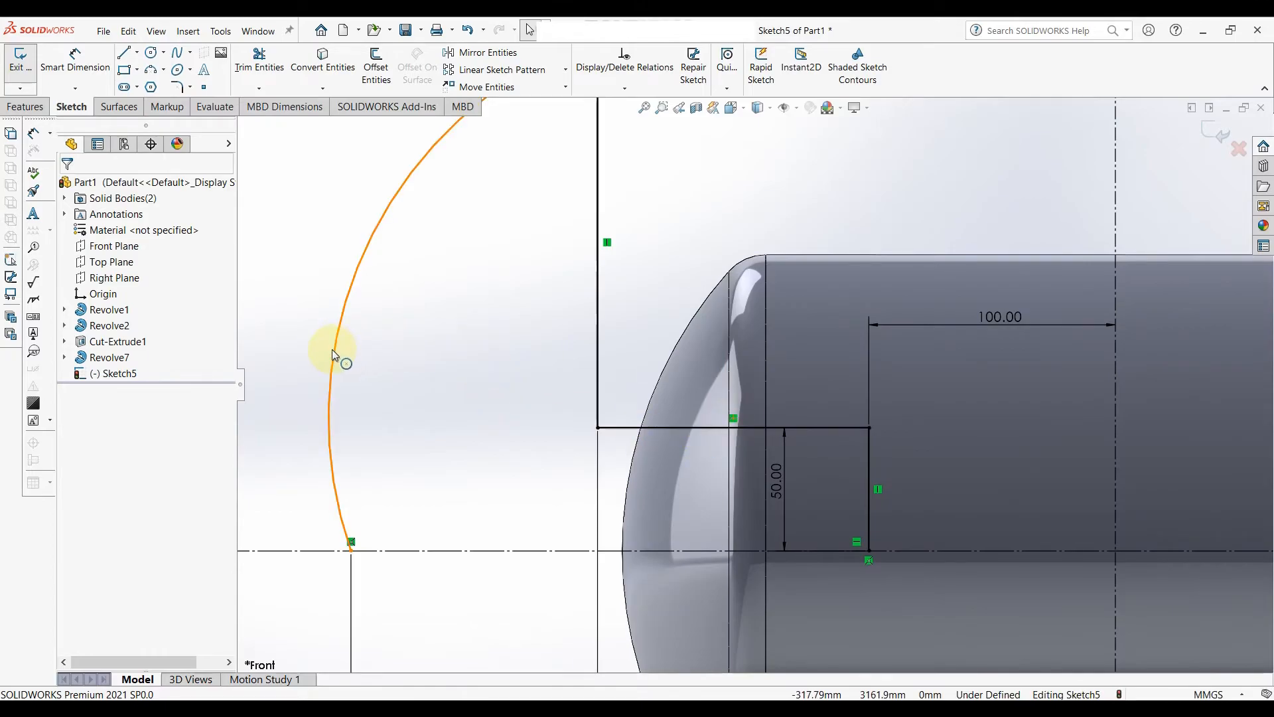
pyautogui.moveTo(350, 341); pyautogui.dragTo(369, 289)
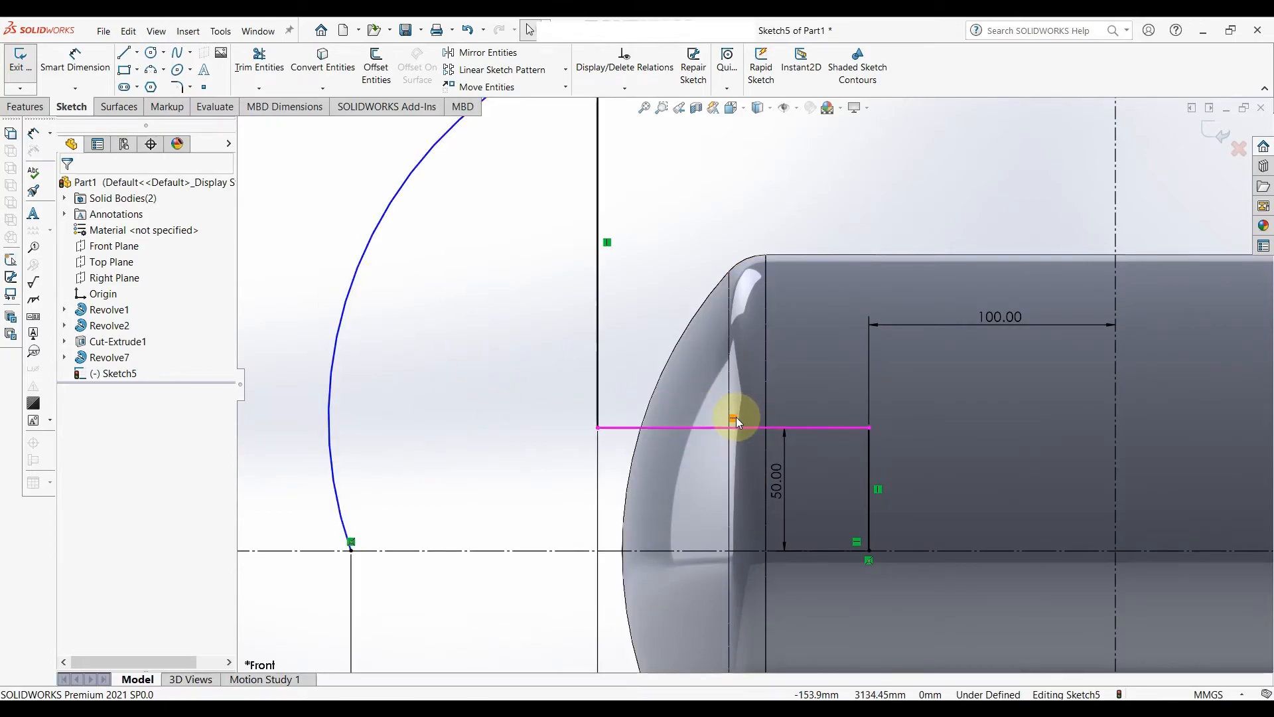
pyautogui.scroll(-3, 736, 417)
pyautogui.click(738, 392)
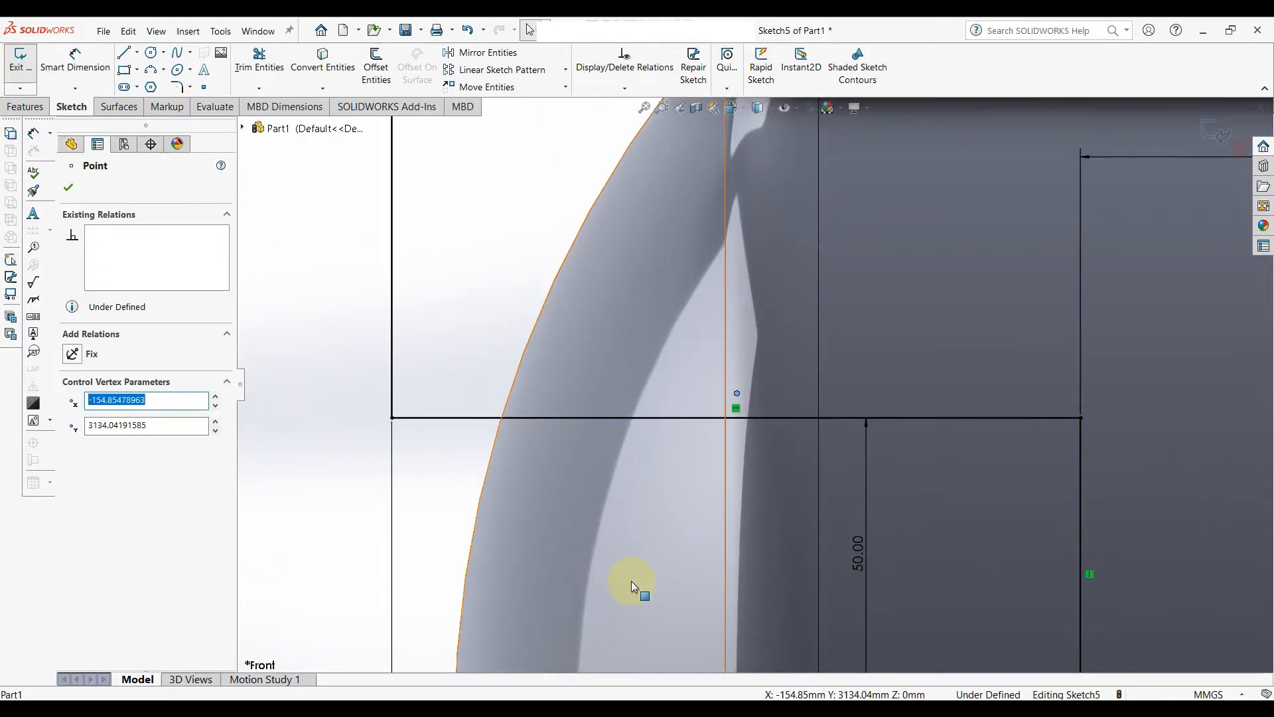
pyautogui.scroll(5, 636, 580)
pyautogui.keyDown('ctrl'); pyautogui.click(654, 524); pyautogui.keyUp('ctrl')
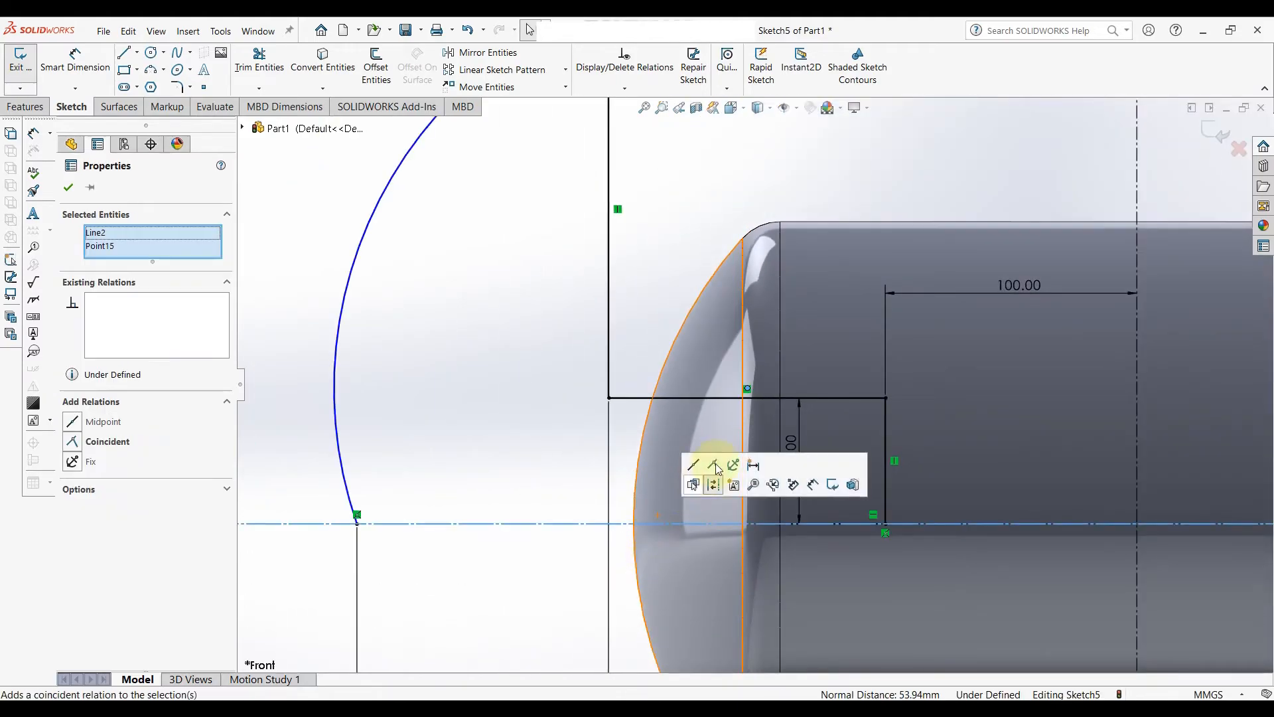
pyautogui.click(717, 467)
pyautogui.scroll(4, 703, 566)
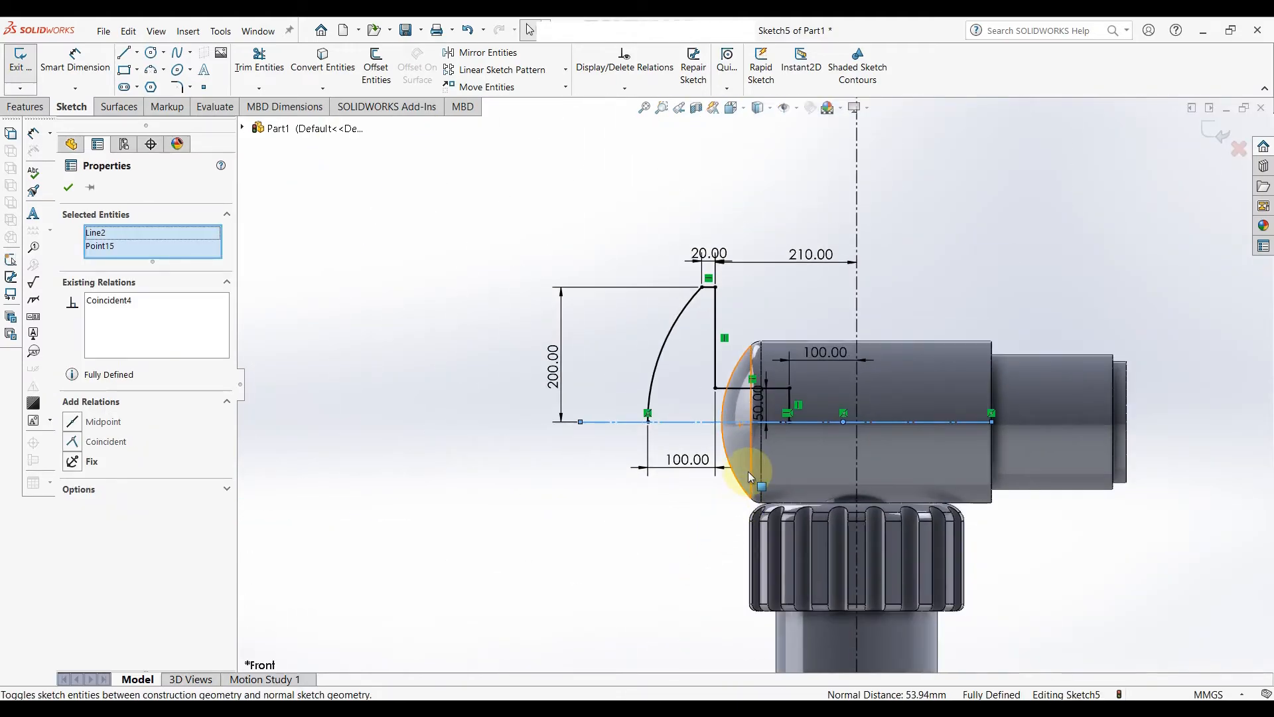
# Close the profile with a line along the axis from the arc's lower end to the foot of the inner vertical line.
pyautogui.scroll(-2, 747, 472)
pyautogui.press('l')
pyautogui.click(603, 389)
pyautogui.click(807, 390)
pyautogui.rightClick(811, 390)
pyautogui.click(853, 401)
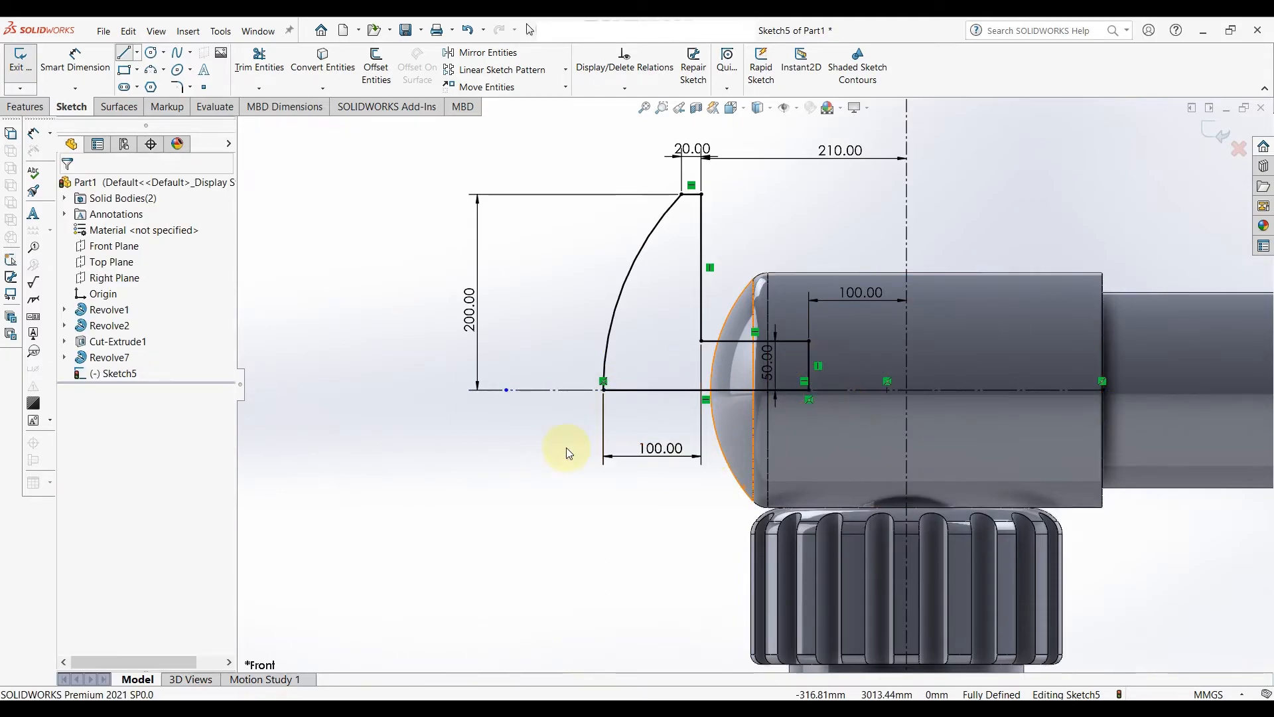
# Revolve the closed profile about its horizontal base line into a solid domed disc with a stem.
pyautogui.click(26, 108)
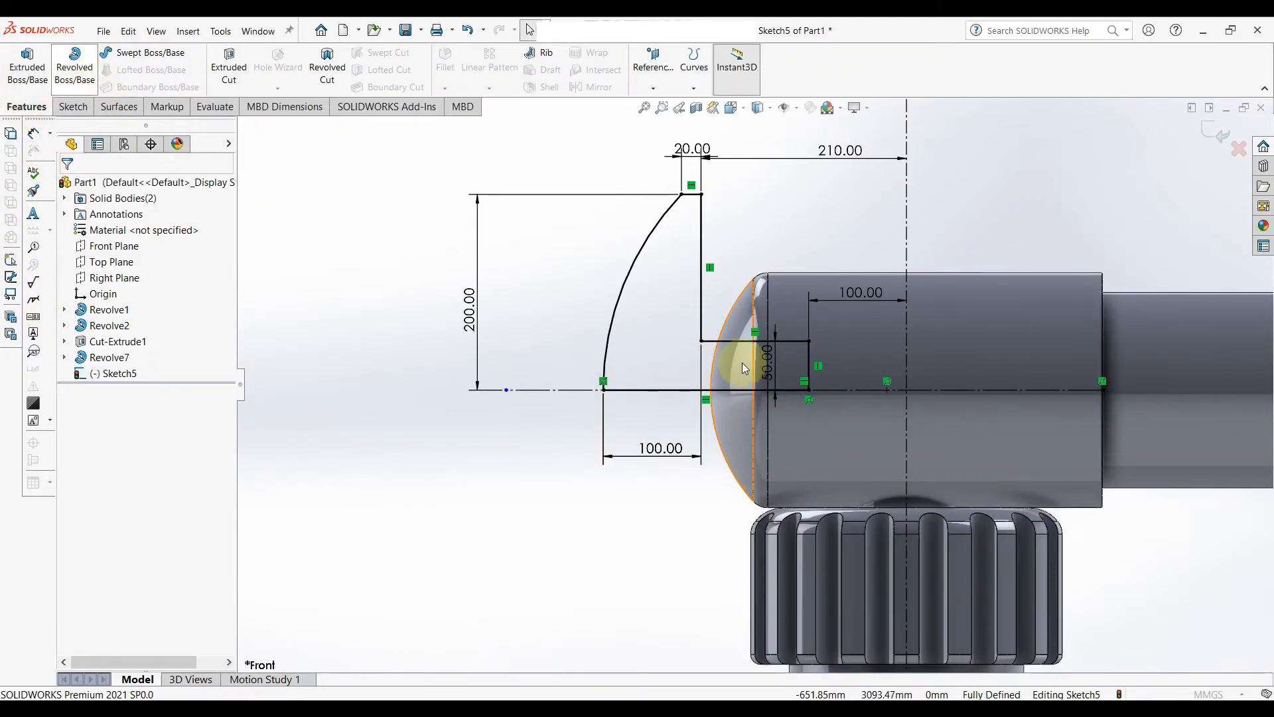
pyautogui.click(667, 396)
pyautogui.click(69, 187)
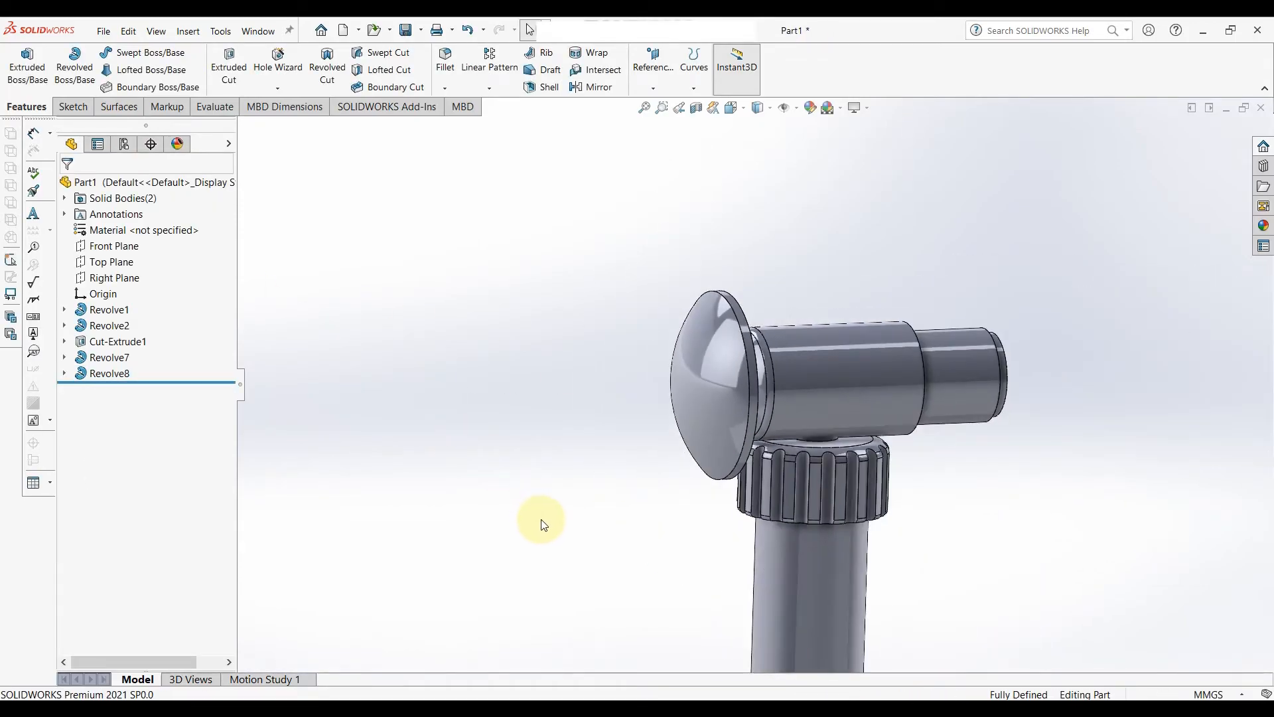
# Start a new sketch on the domed disc's flat annular rear face and view it square-on from the dome side.
pyautogui.moveTo(642, 526); pyautogui.dragTo(525, 516, button='middle')
pyautogui.click(636, 367)
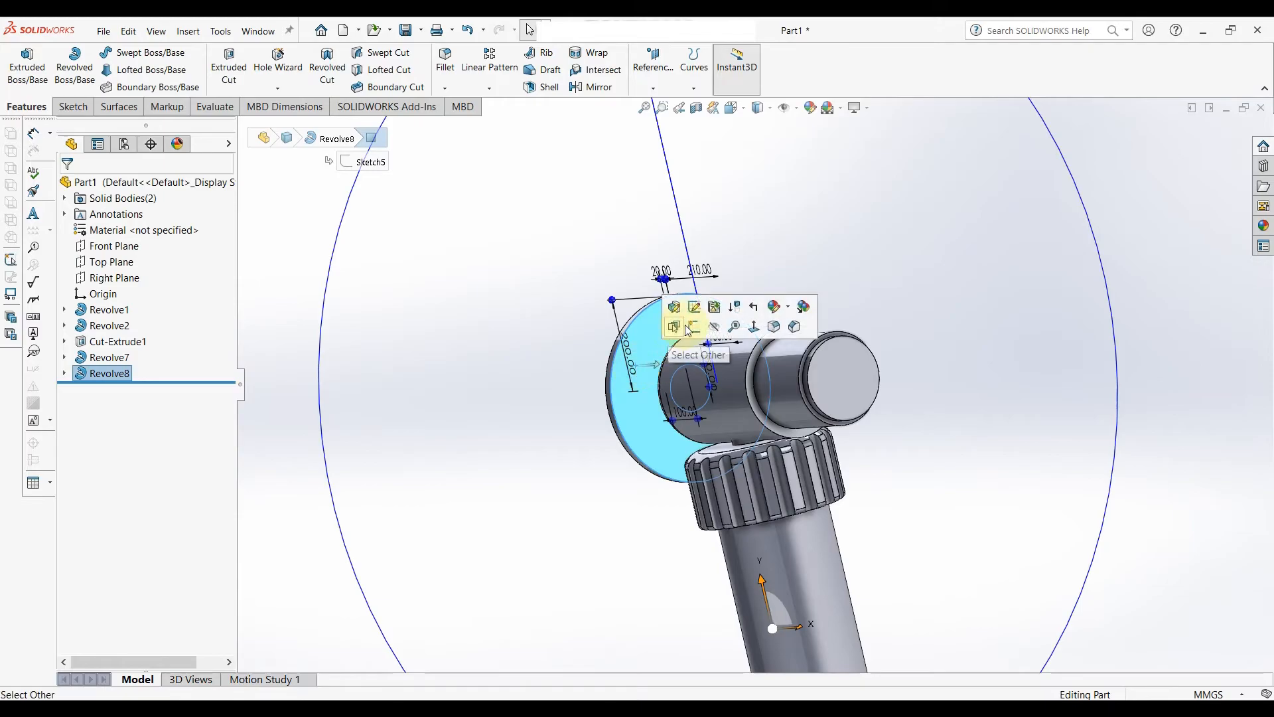
pyautogui.click(678, 329)
pyautogui.click(105, 392)
pyautogui.click(157, 376)
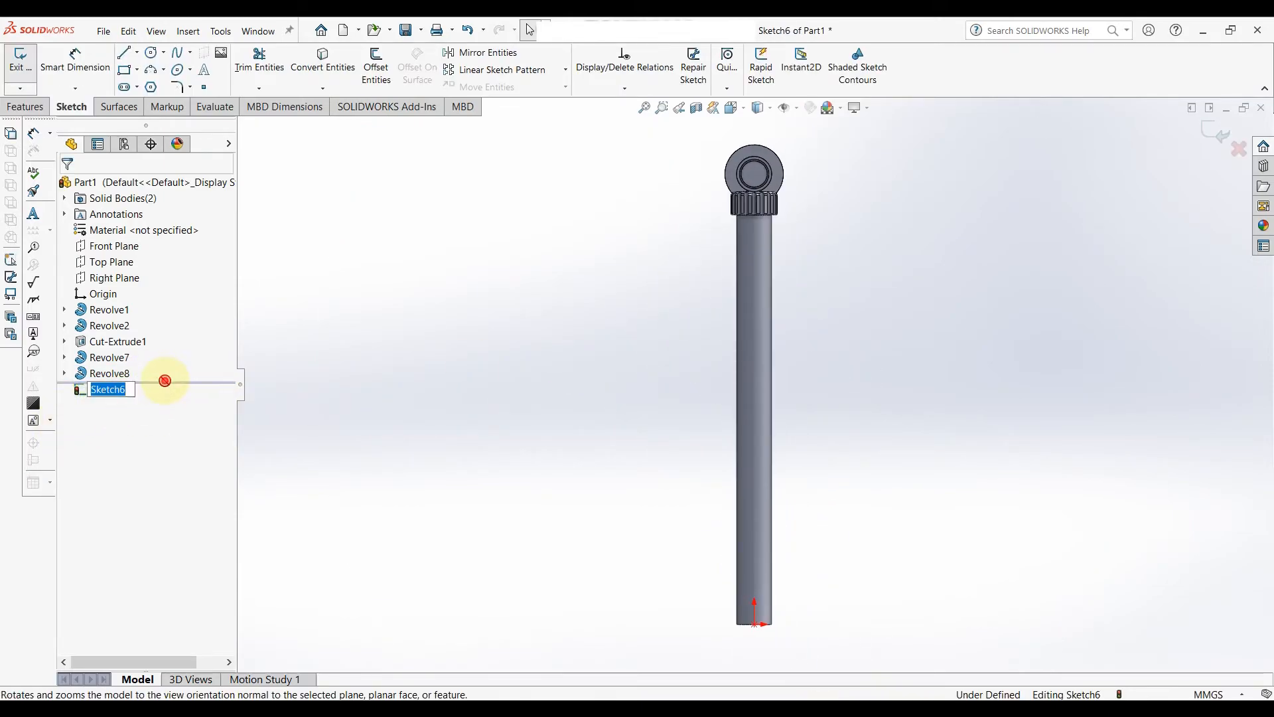
pyautogui.click(189, 365)
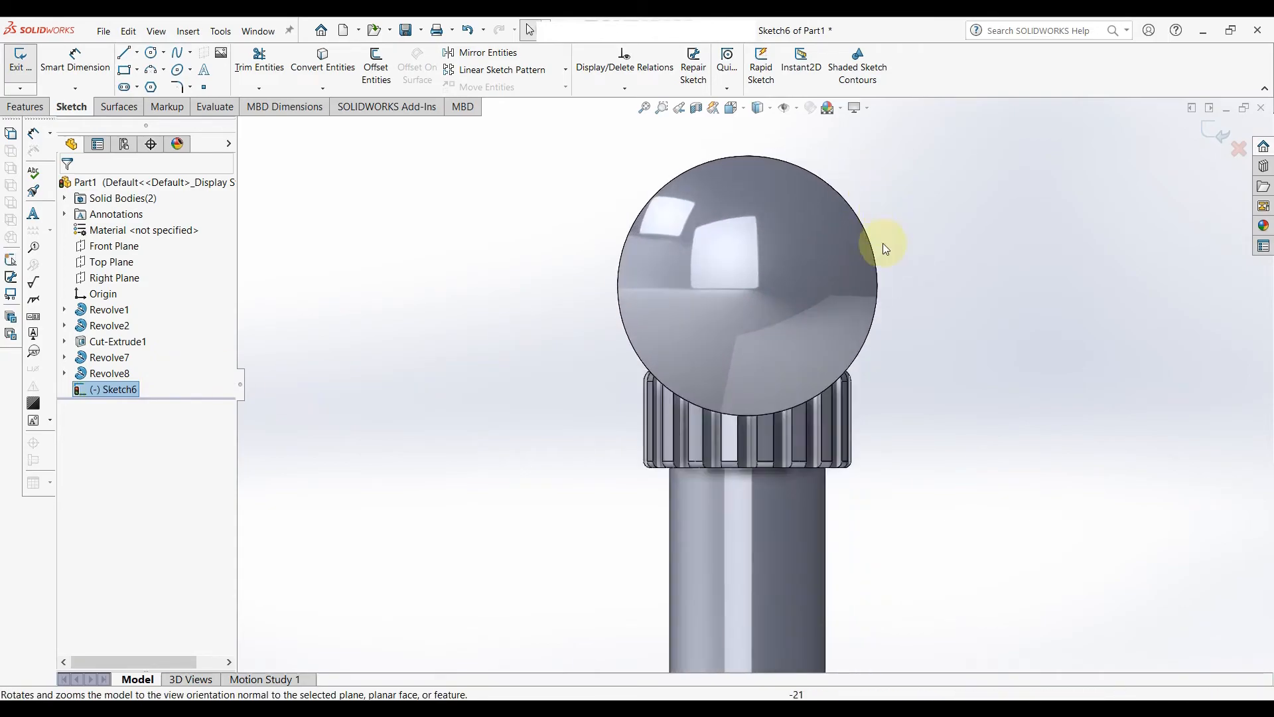
# Convert the domed disc's outer circular edge into a sketch circle.
pyautogui.click(332, 92)
pyautogui.click(728, 227)
pyautogui.click(70, 187)
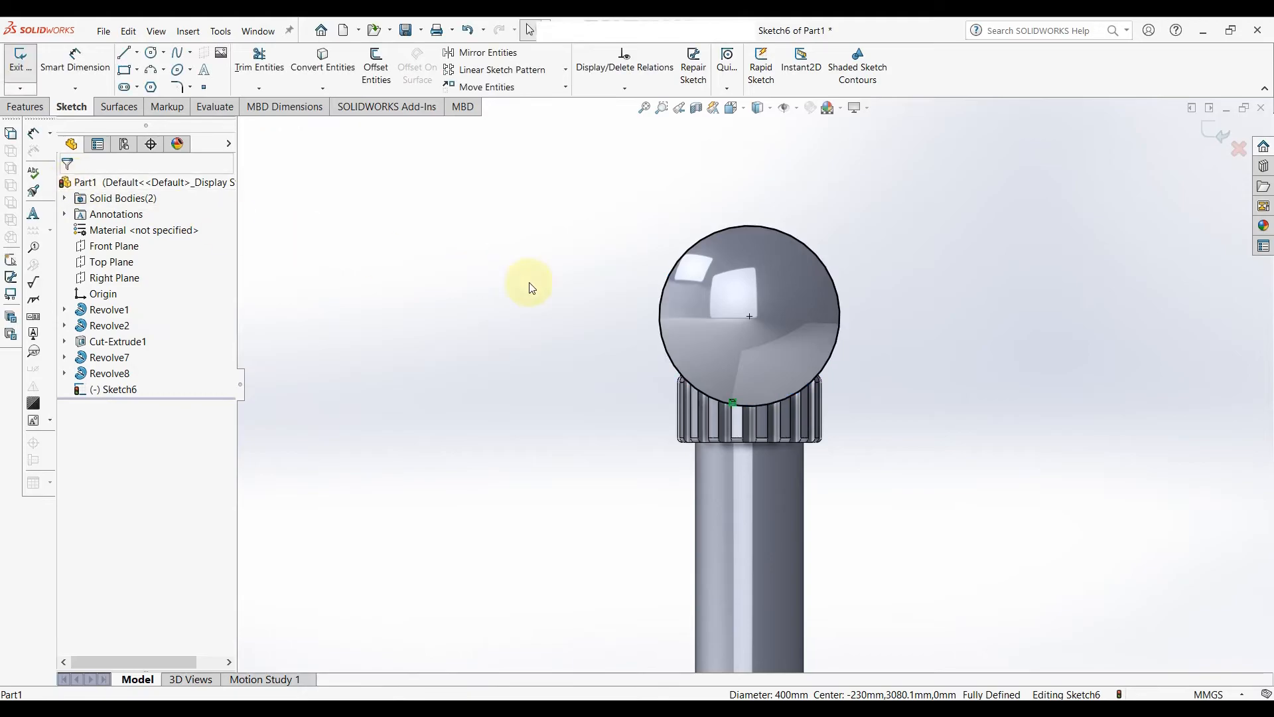
# Draw a vertical line from the circle's centre down to its lowest point.
pyautogui.scroll(-2, 650, 285)
pyautogui.press('l')
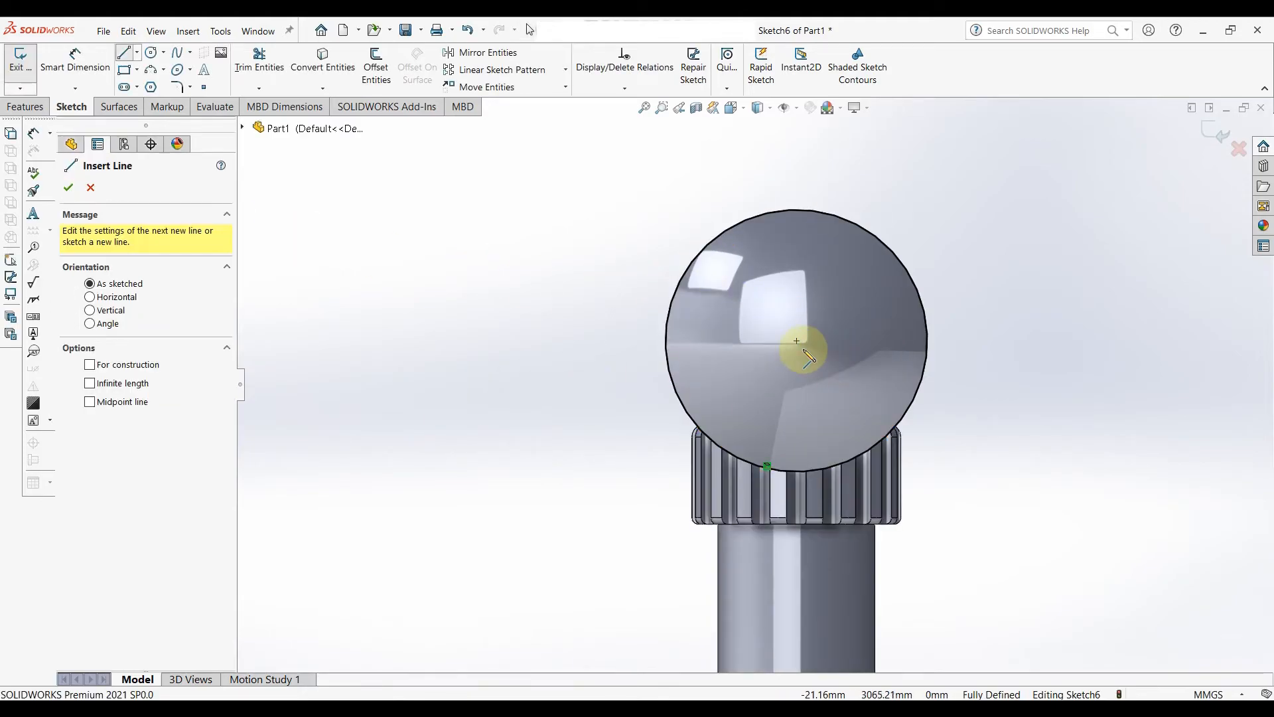
pyautogui.moveTo(797, 342); pyautogui.dragTo(796, 471)
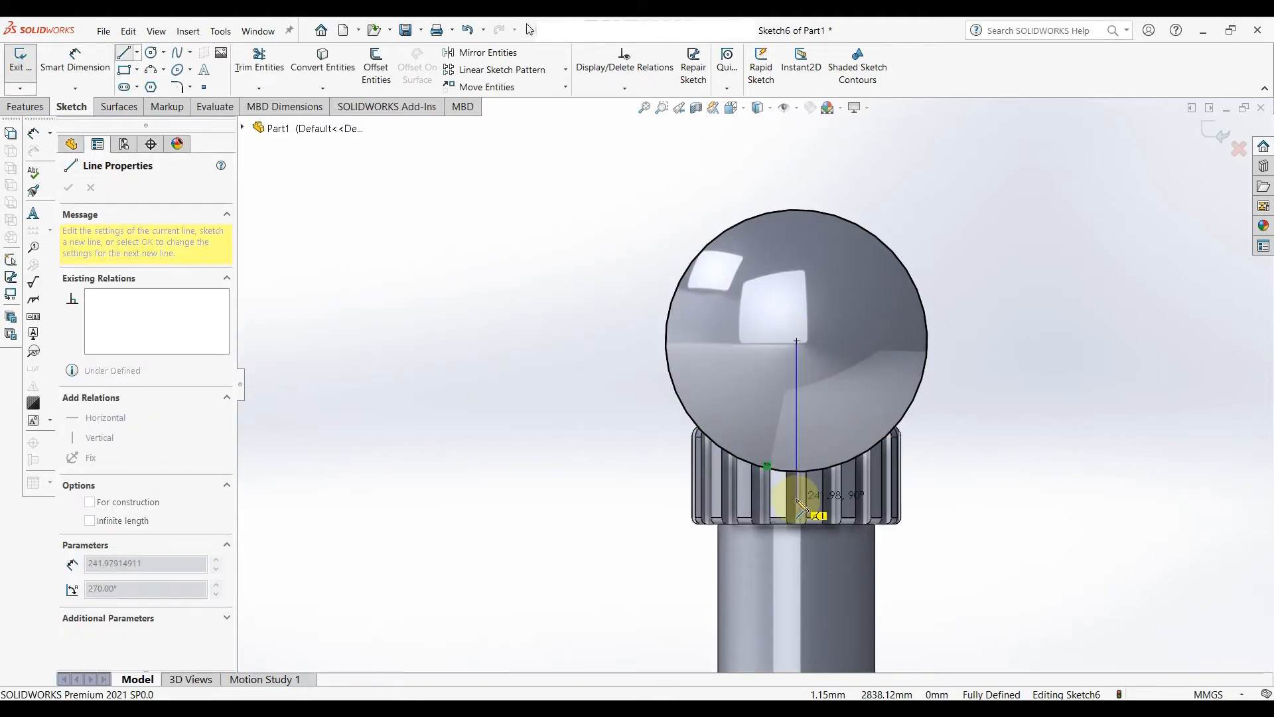
pyautogui.rightClick(804, 476)
pyautogui.click(823, 477)
pyautogui.press('Escape')
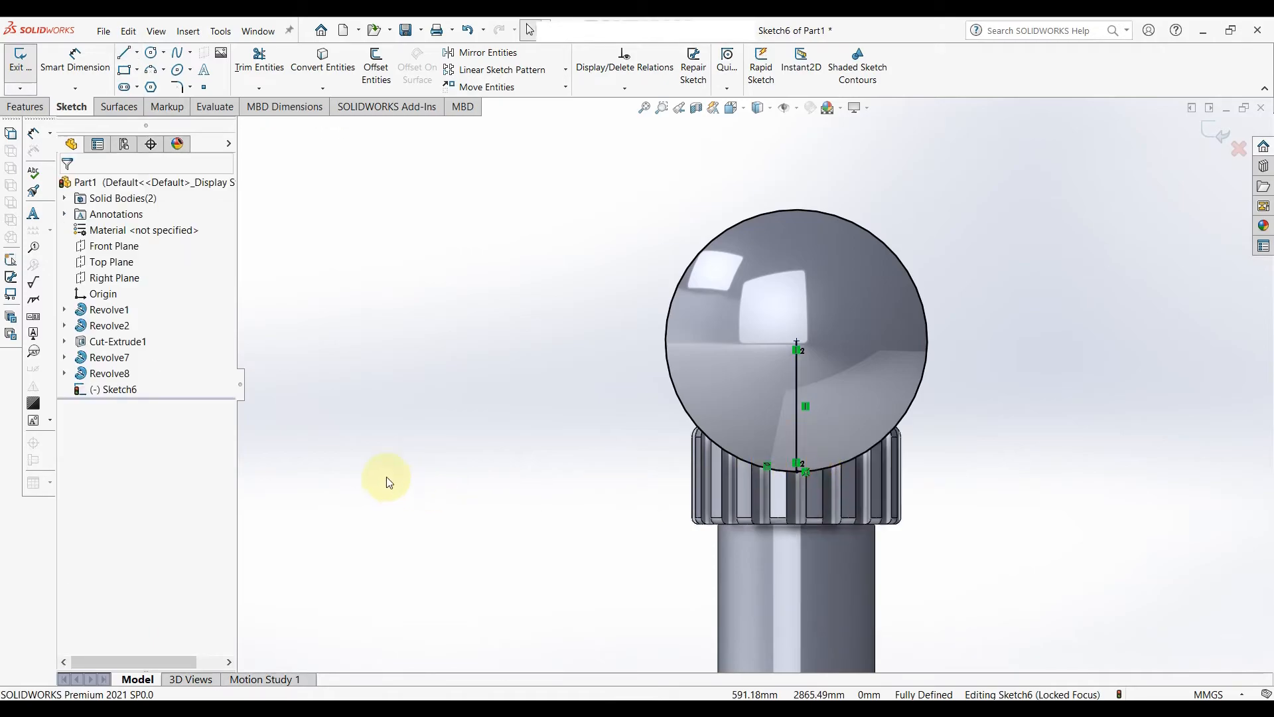
# Draw a three-point arc across the circle's lower part, with both ends on the circle and bulging toward its centre.
pyautogui.moveTo(506, 519); pyautogui.dragTo(535, 534, button='middle')
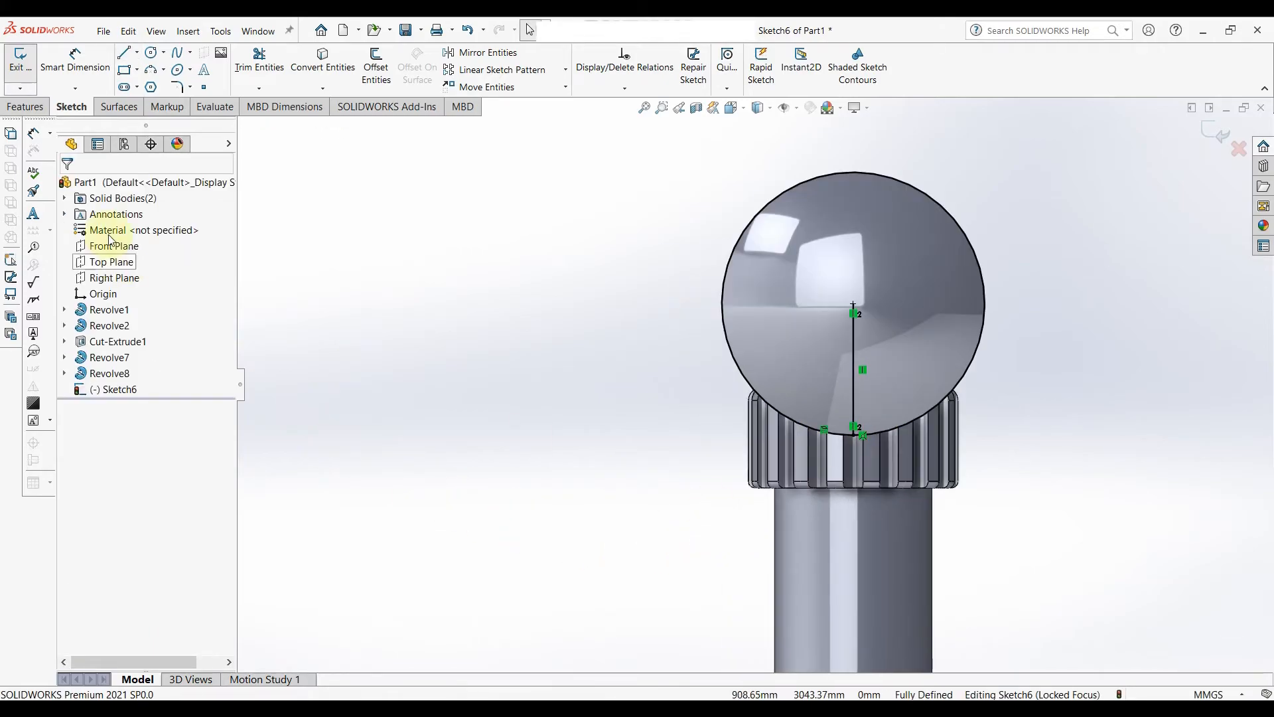
pyautogui.click(150, 69)
pyautogui.click(755, 397)
pyautogui.click(939, 416)
pyautogui.click(886, 384)
pyautogui.rightClick(921, 393)
pyautogui.click(936, 397)
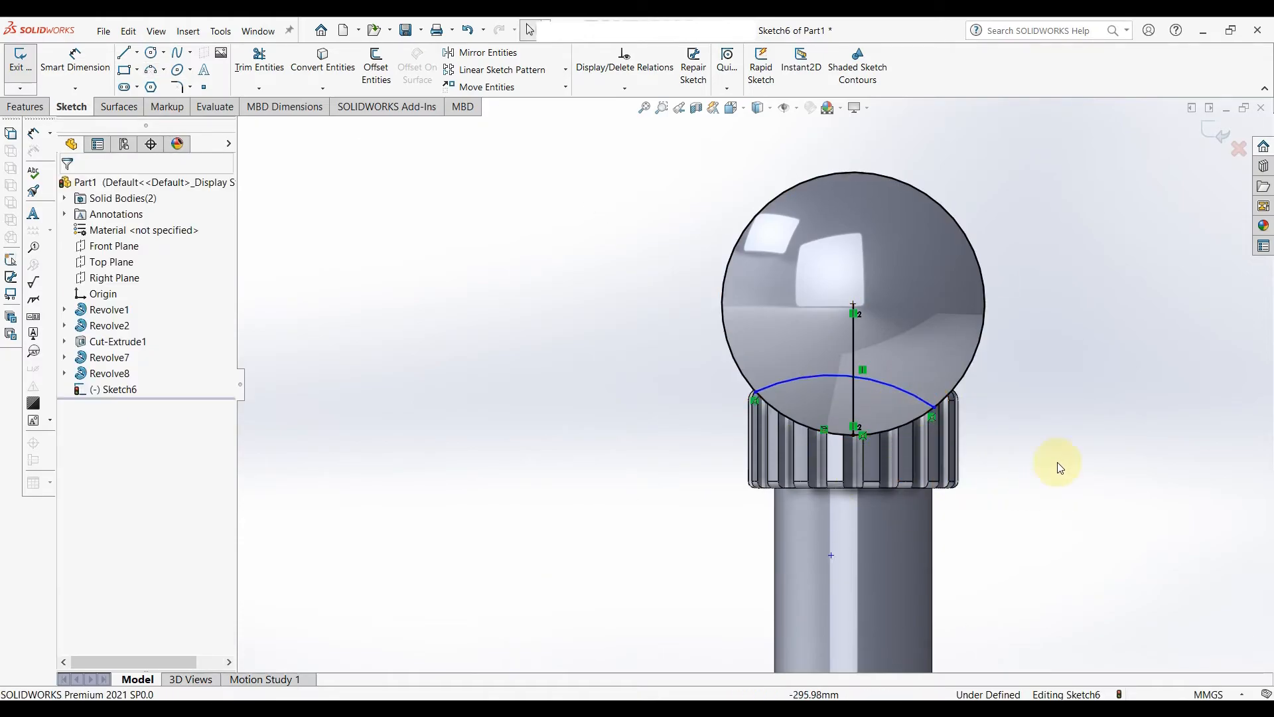
# Dimension the new arc's right endpoint at 150 mm horizontally from the circle's centre.
pyautogui.moveTo(1052, 463); pyautogui.dragTo(1060, 353, button='right')
pyautogui.click(936, 406)
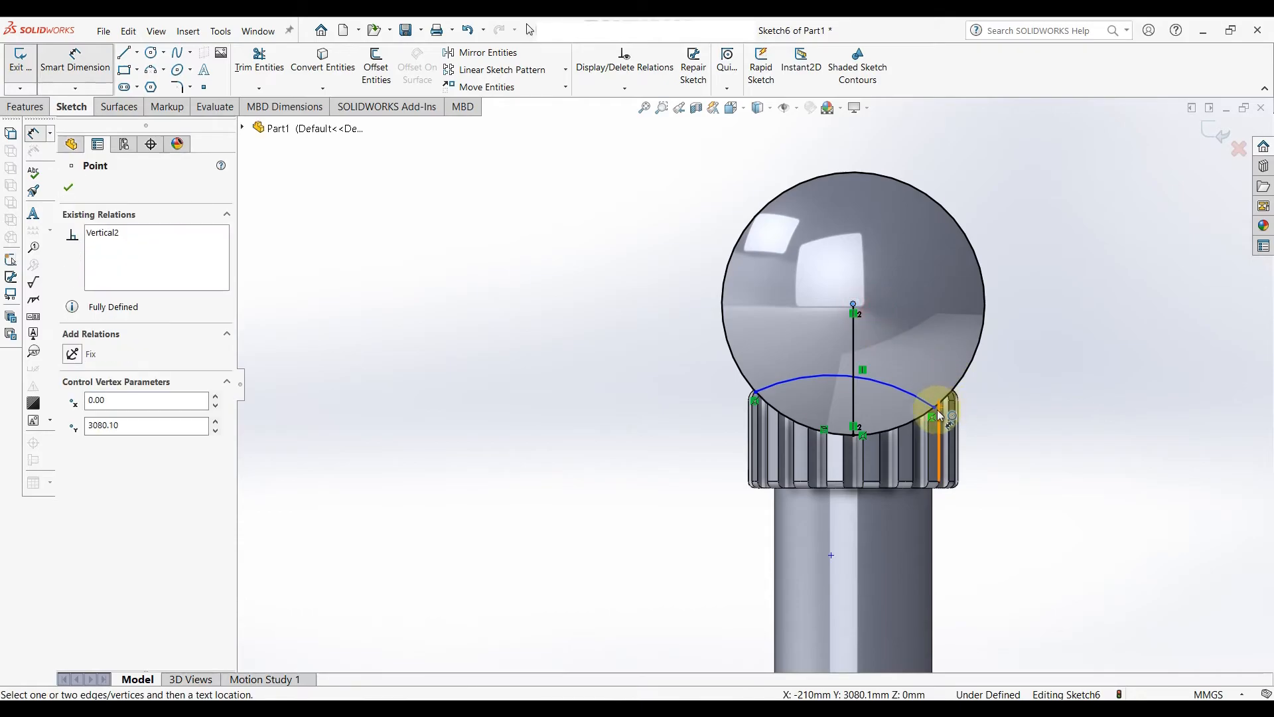
pyautogui.click(896, 300)
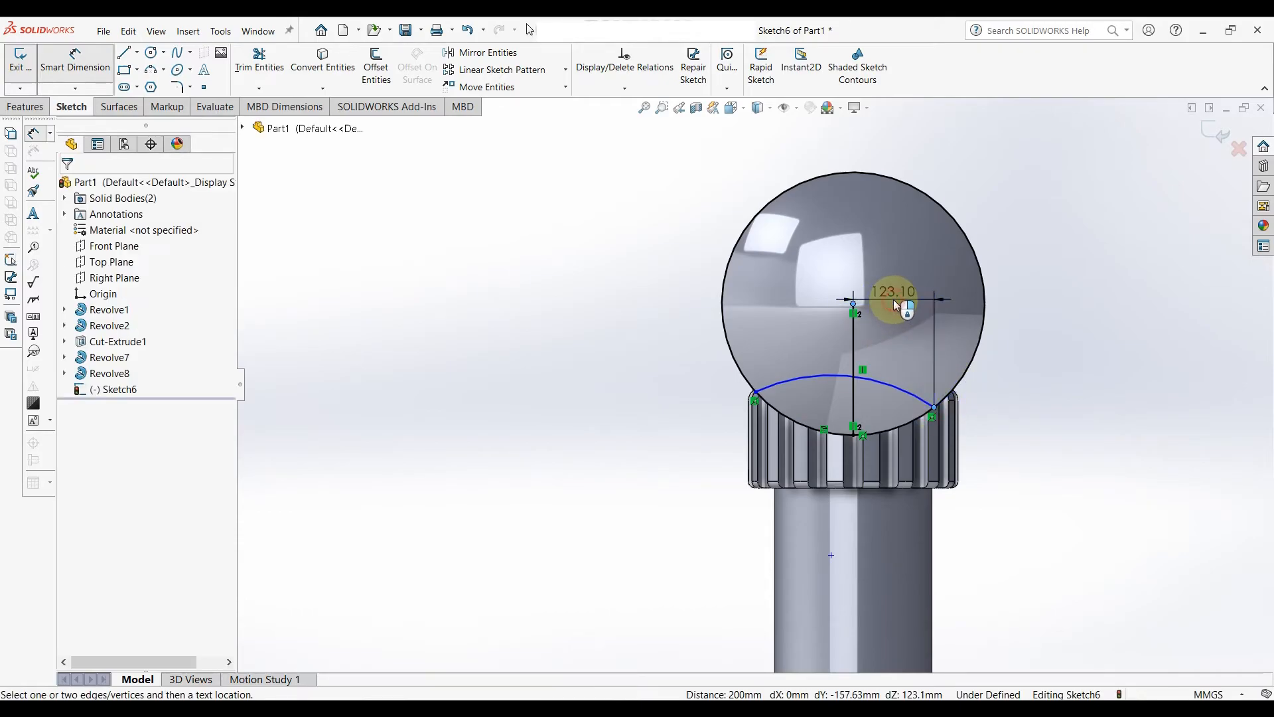
pyautogui.write('150')
pyautogui.press('Return')
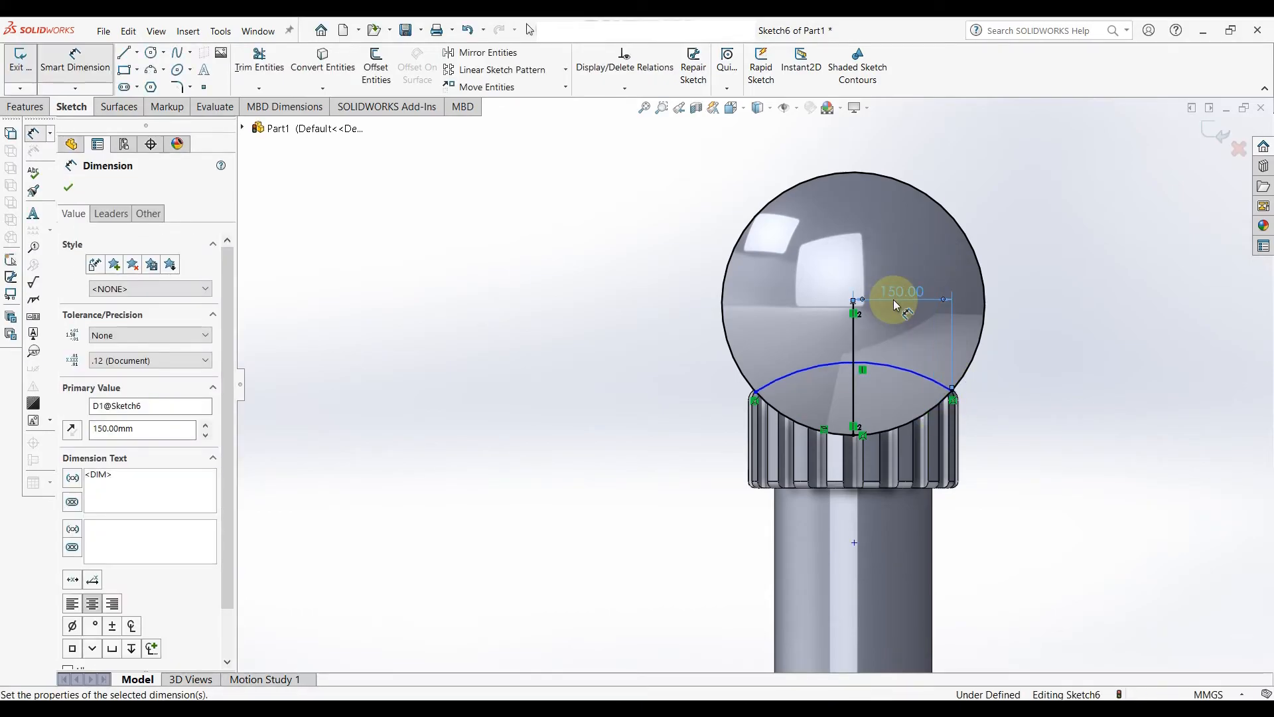
# Dimension the lower arc's left endpoint at 150 mm horizontally from the circle's centre.
pyautogui.click(757, 395)
pyautogui.click(856, 304)
pyautogui.click(818, 345)
pyautogui.write('150')
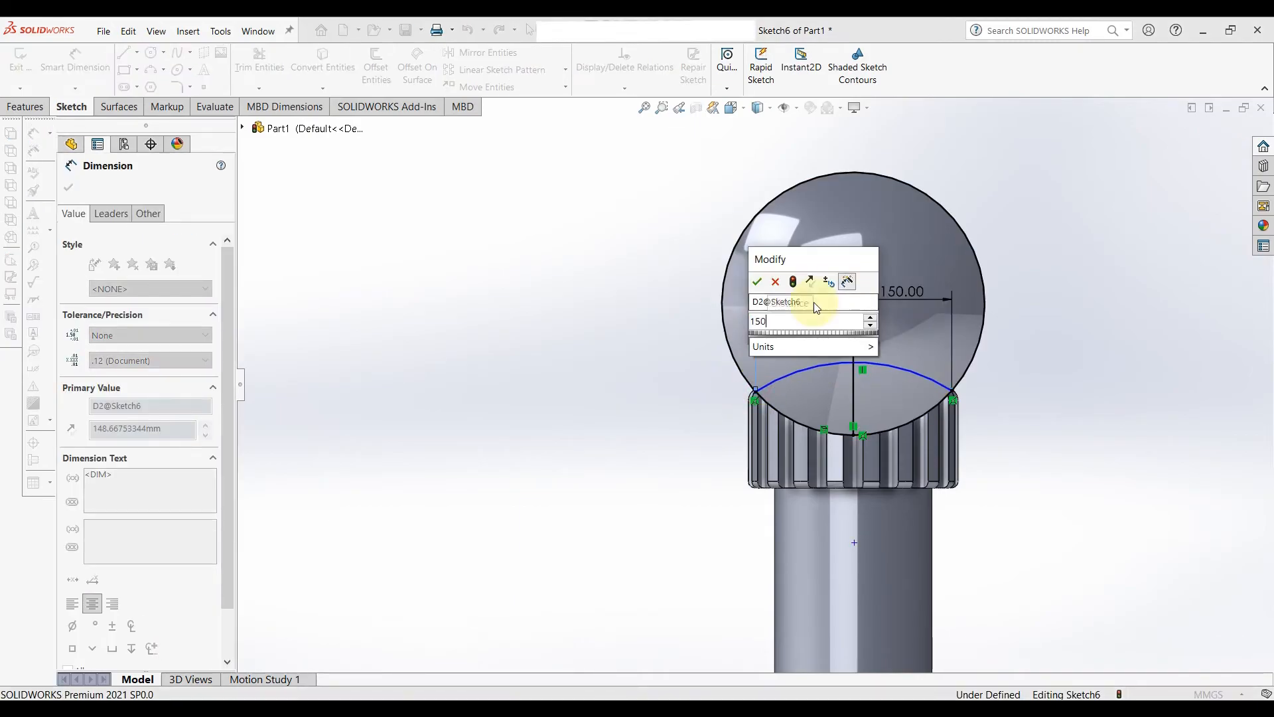
pyautogui.press('Return')
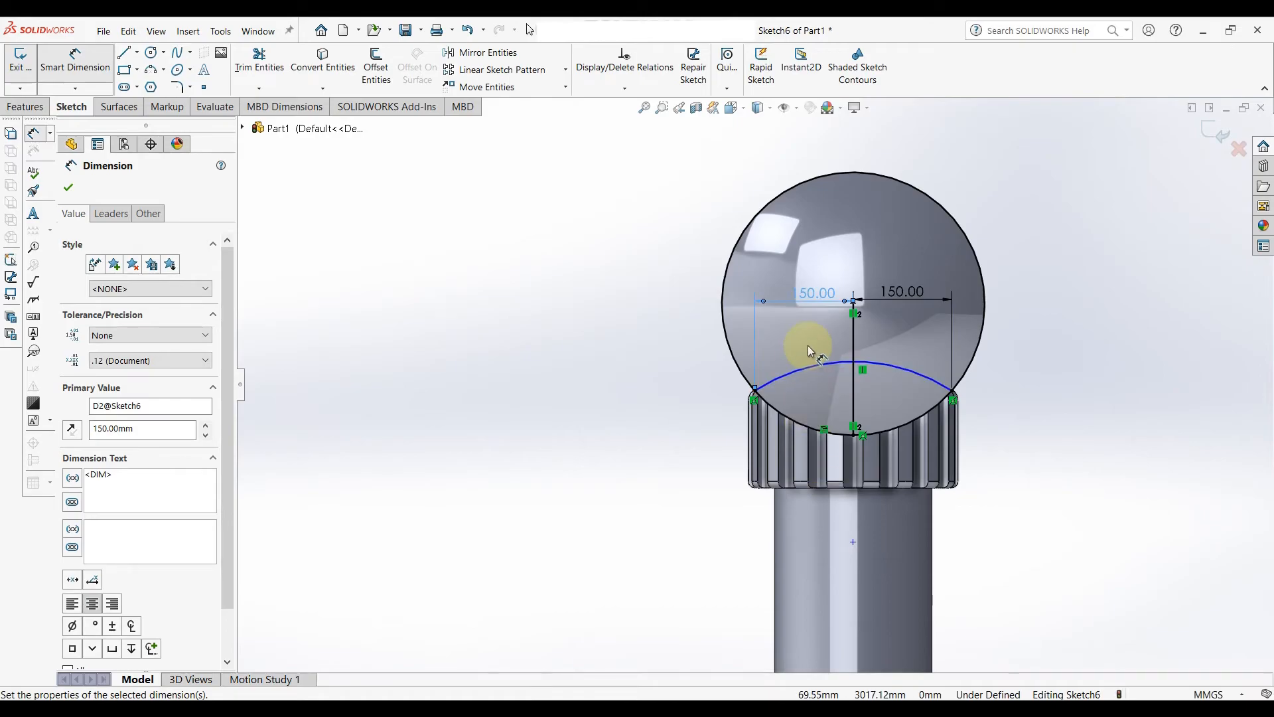
# Dimension the lower arc's radius at 250 mm.
pyautogui.click(818, 366)
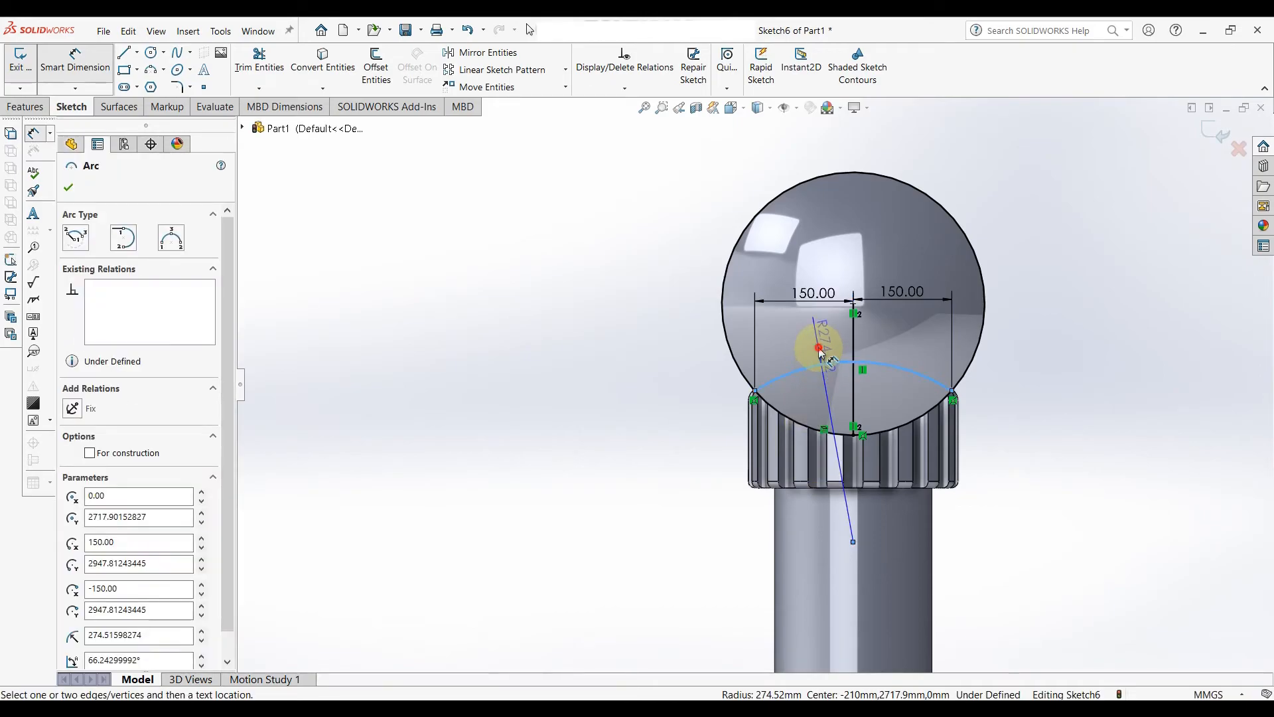
pyautogui.click(821, 352)
pyautogui.write('250')
pyautogui.press('Return')
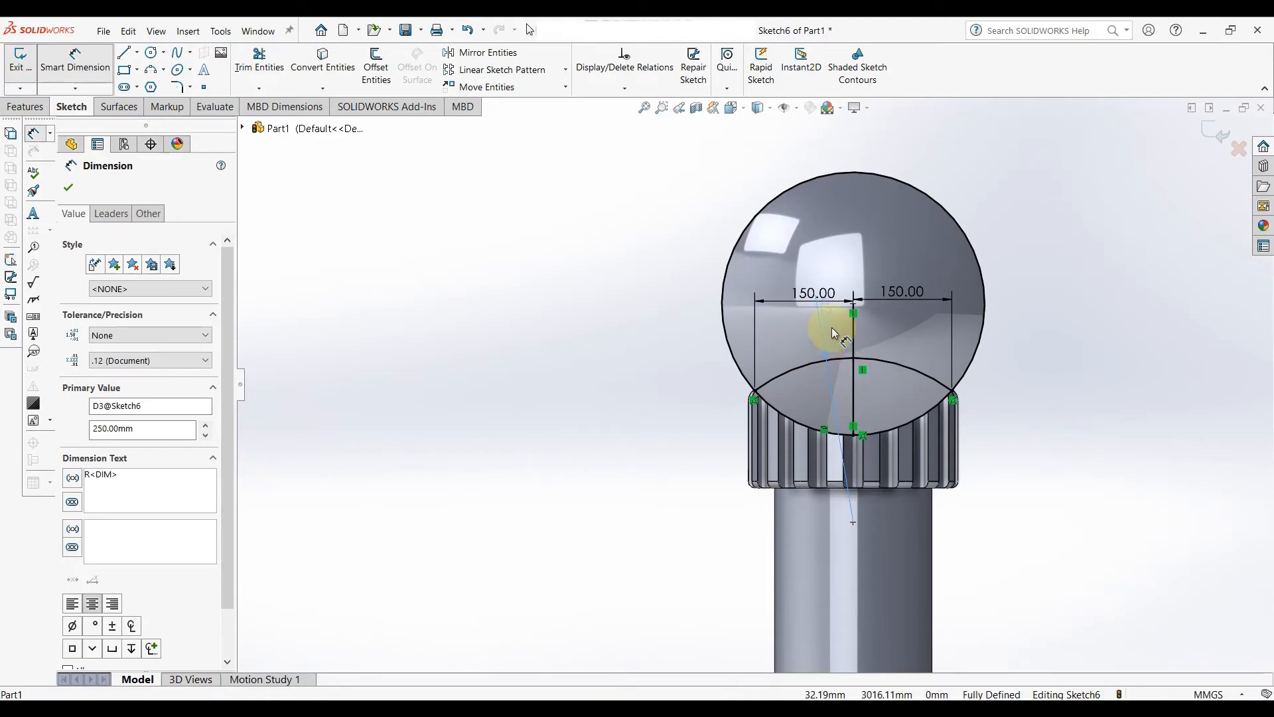
pyautogui.click(1045, 391)
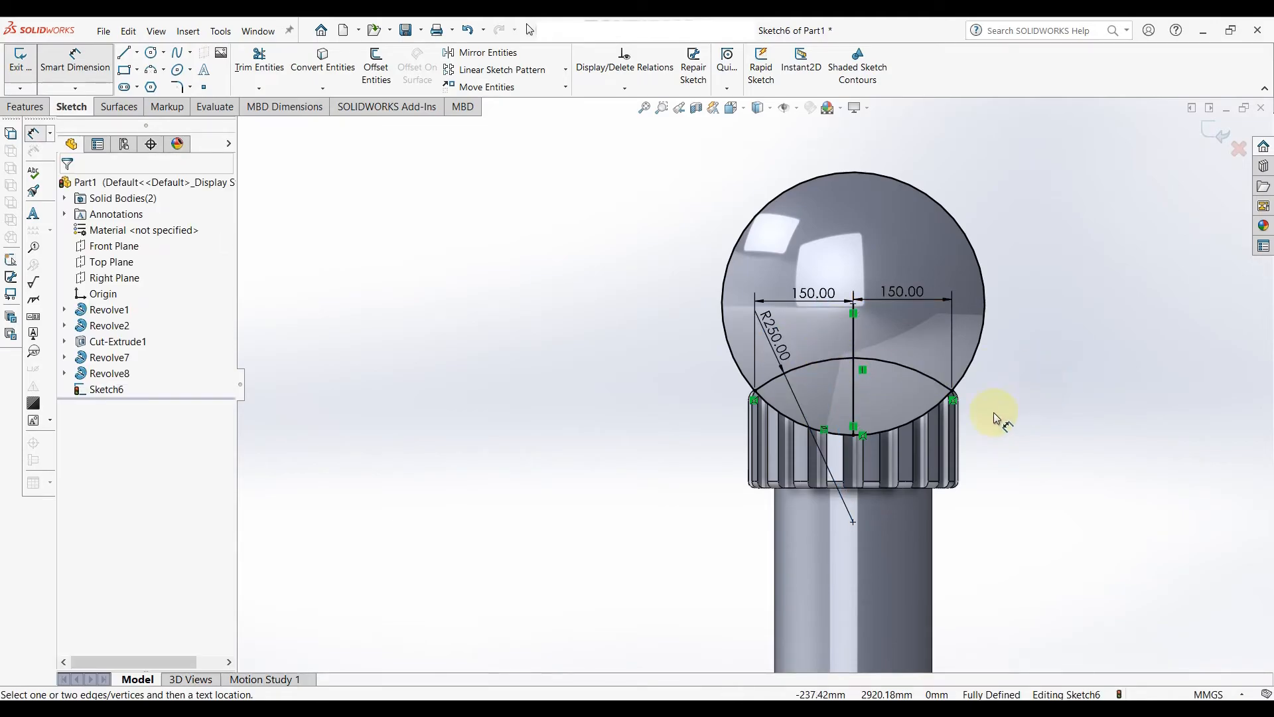
pyautogui.press('Escape')
# Convert the vertical line below the circle's centre into construction geometry.
pyautogui.click(854, 336)
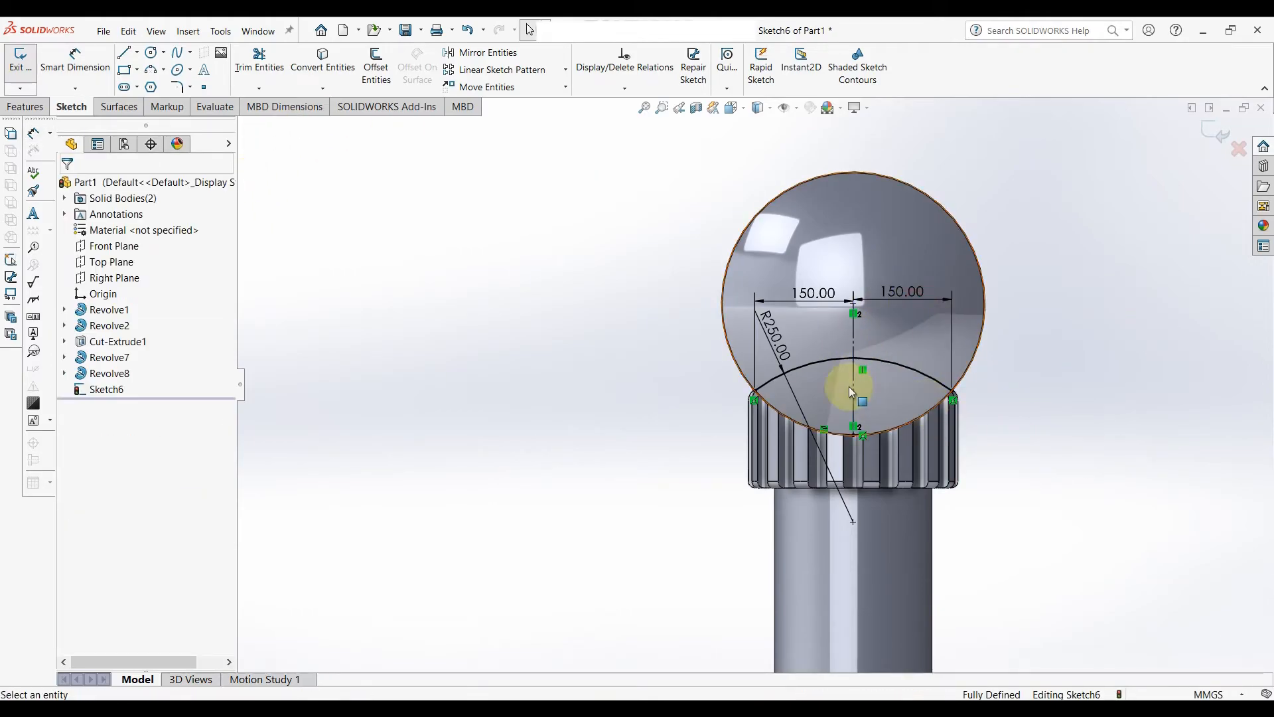
pyautogui.rightClick(1187, 391)
pyautogui.click(369, 332)
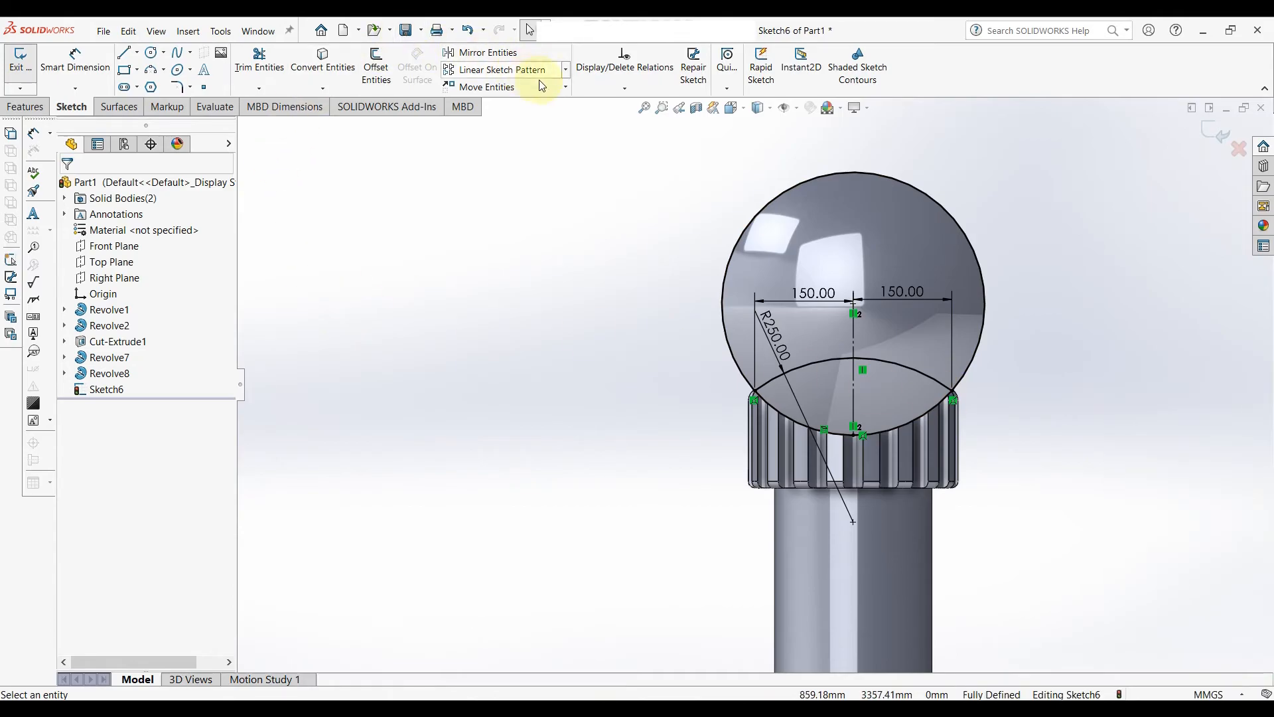
# Circular-pattern the arc into 3 equally spaced instances over 360 degrees about the circle's centre point.
pyautogui.click(566, 71)
pyautogui.click(537, 106)
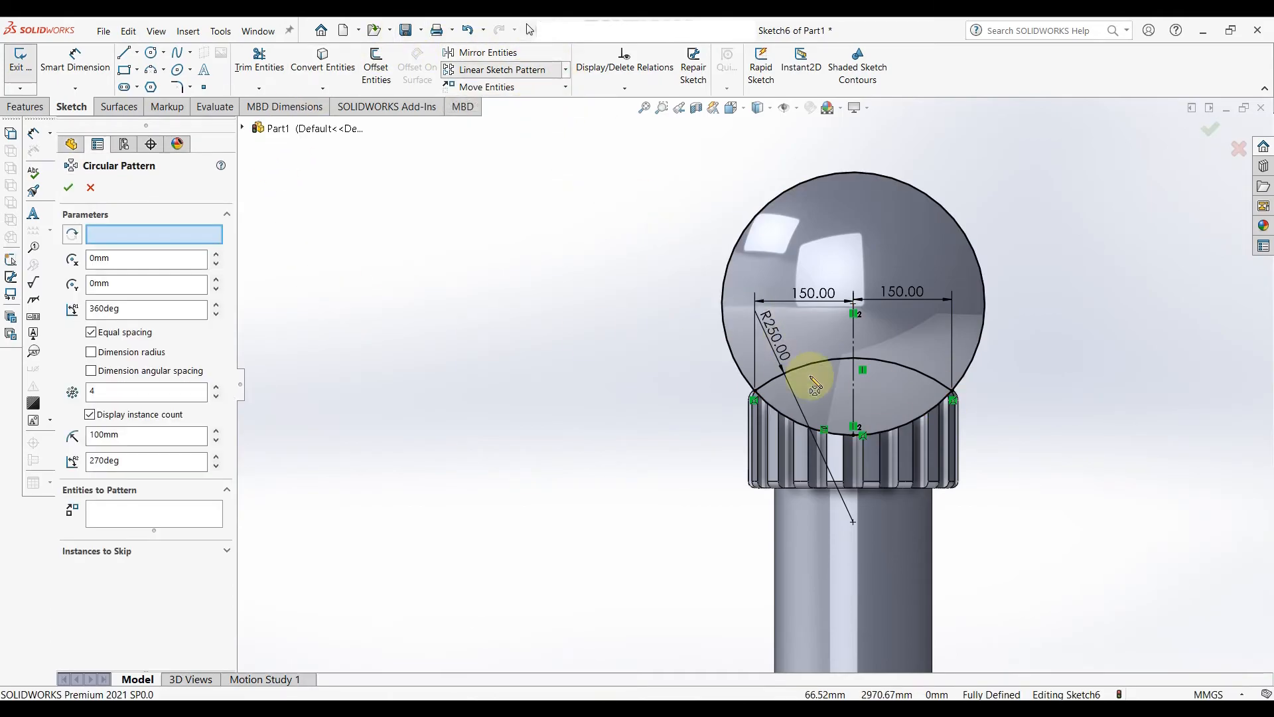
pyautogui.click(854, 306)
pyautogui.click(159, 514)
pyautogui.click(826, 362)
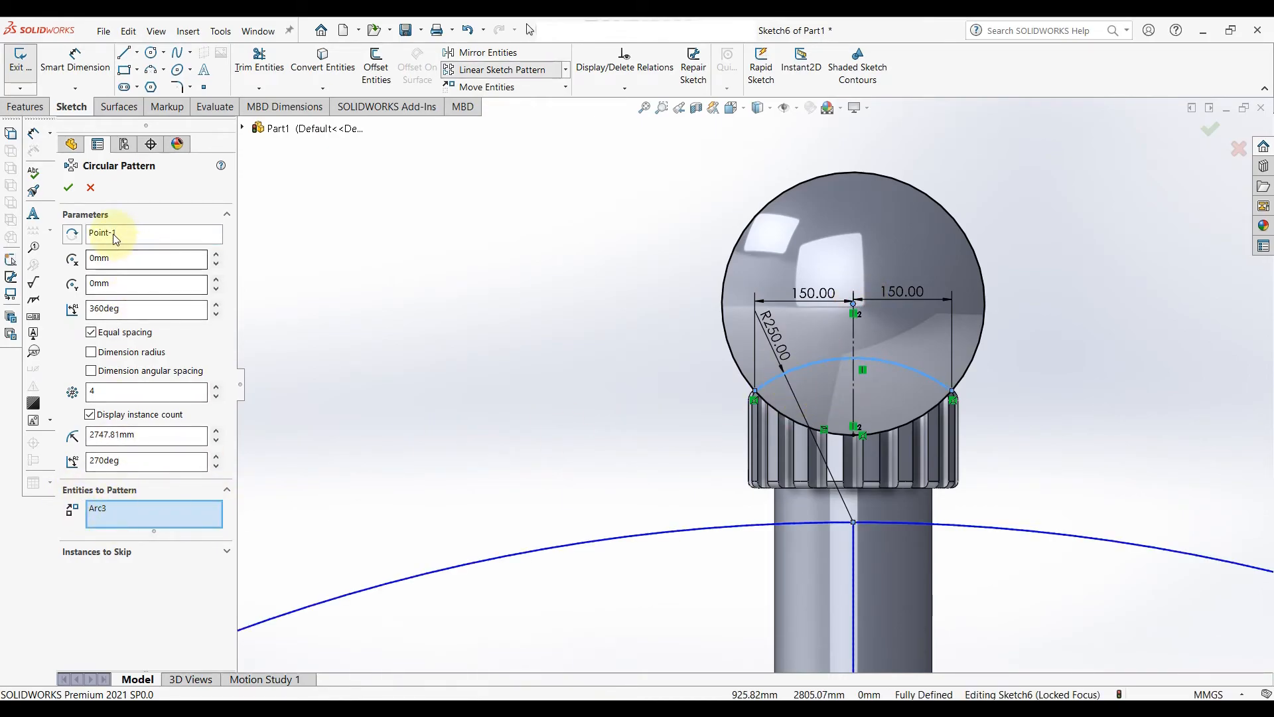
pyautogui.doubleClick(90, 393)
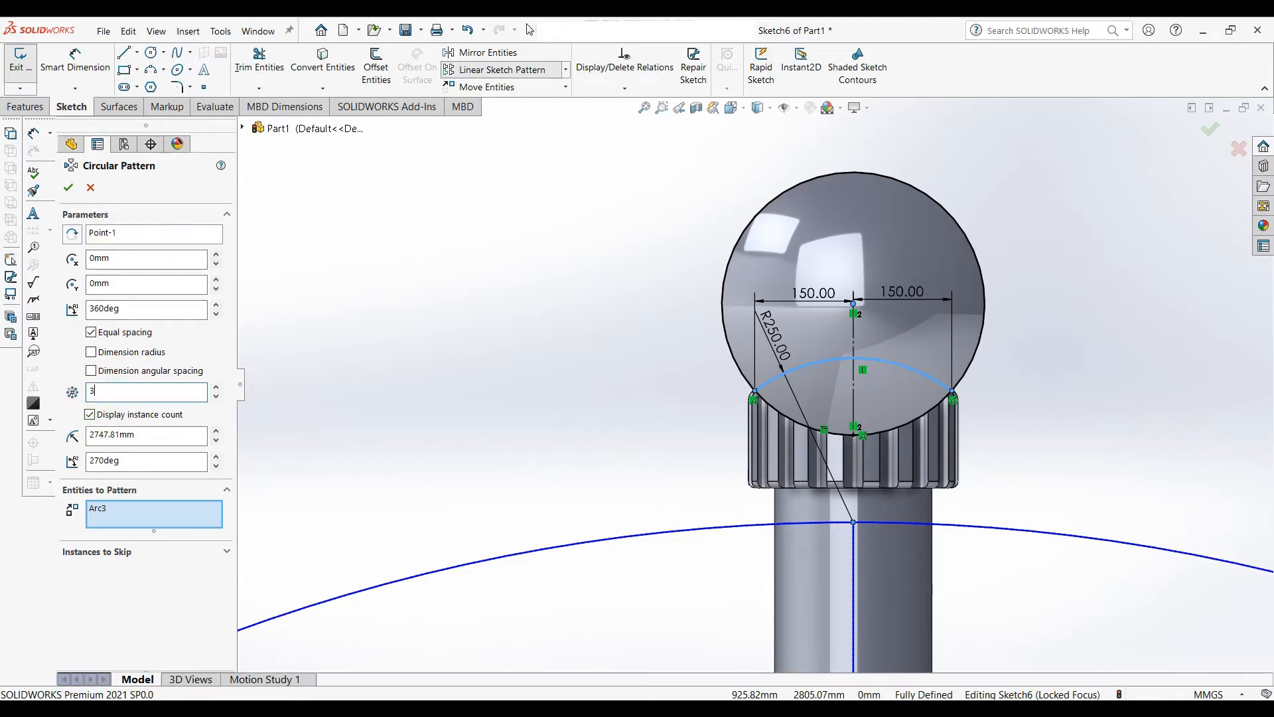
pyautogui.write('3')
pyautogui.click(123, 235)
pyautogui.rightClick(127, 237)
pyautogui.click(166, 264)
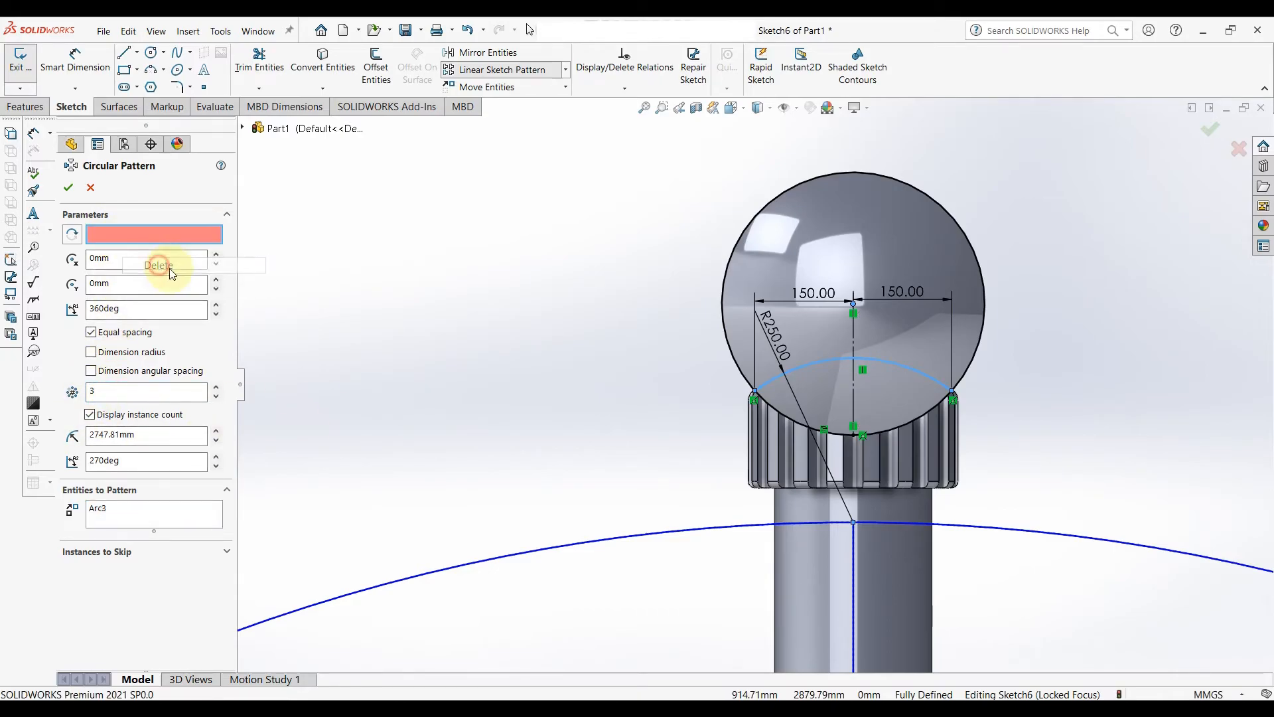
pyautogui.click(854, 304)
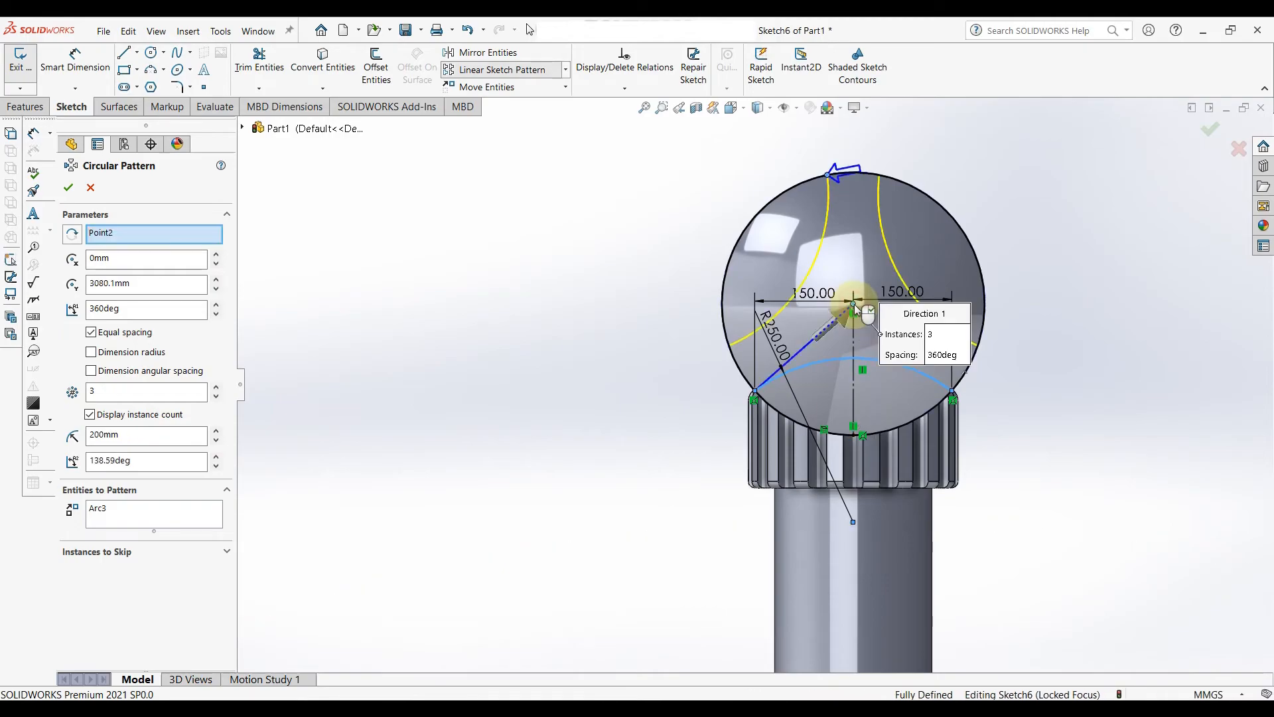
pyautogui.click(66, 189)
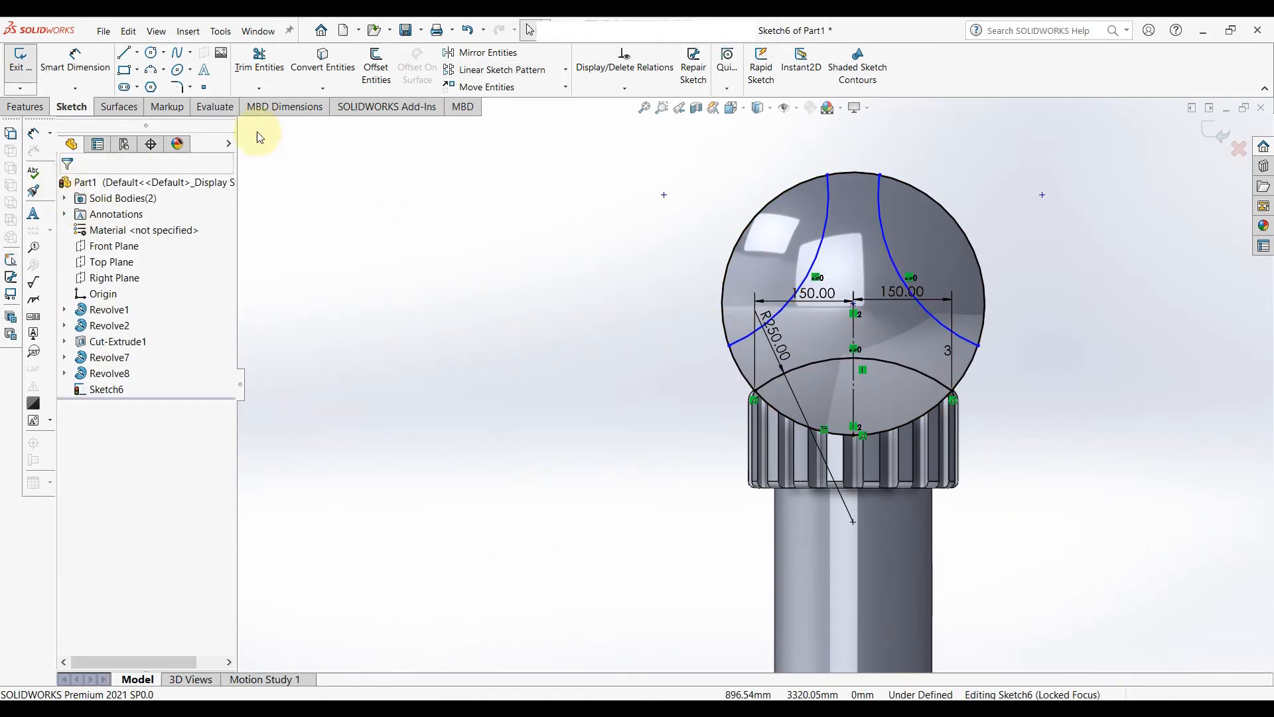
# Trim away the three short circle segments between neighbouring arcs, leaving three closed lens-shaped profiles.
pyautogui.click(260, 60)
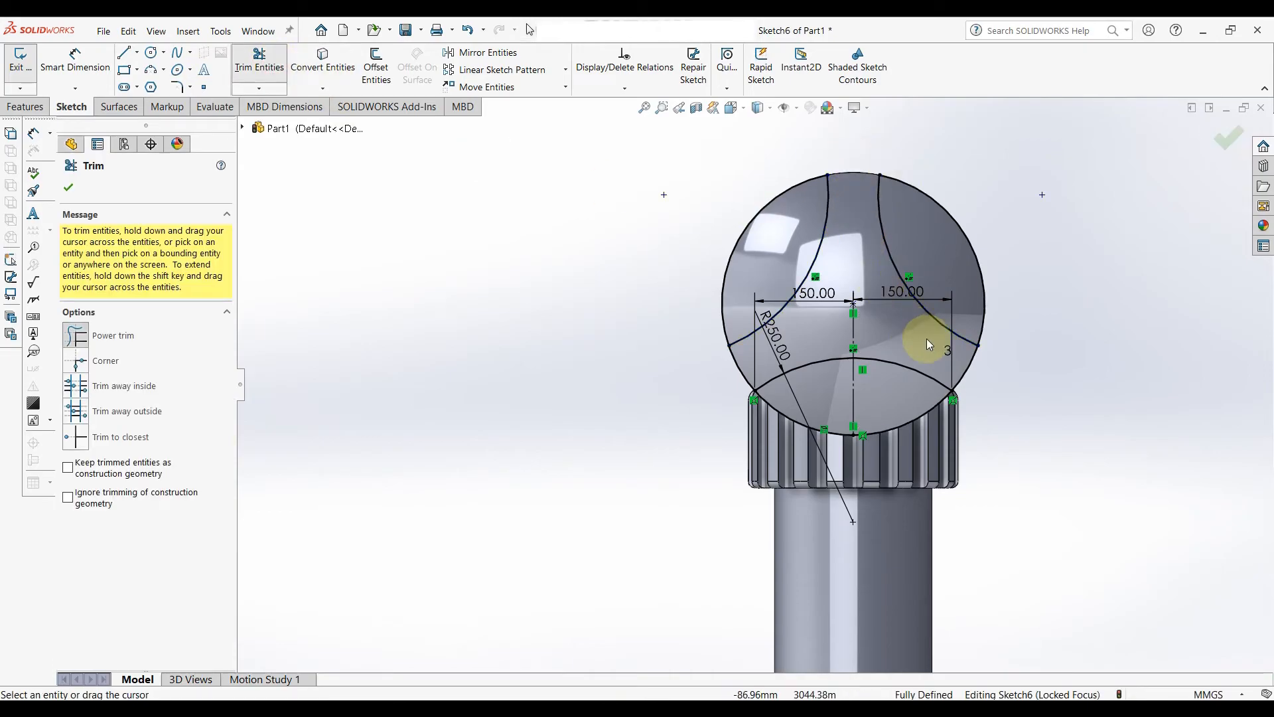
pyautogui.click(755, 367)
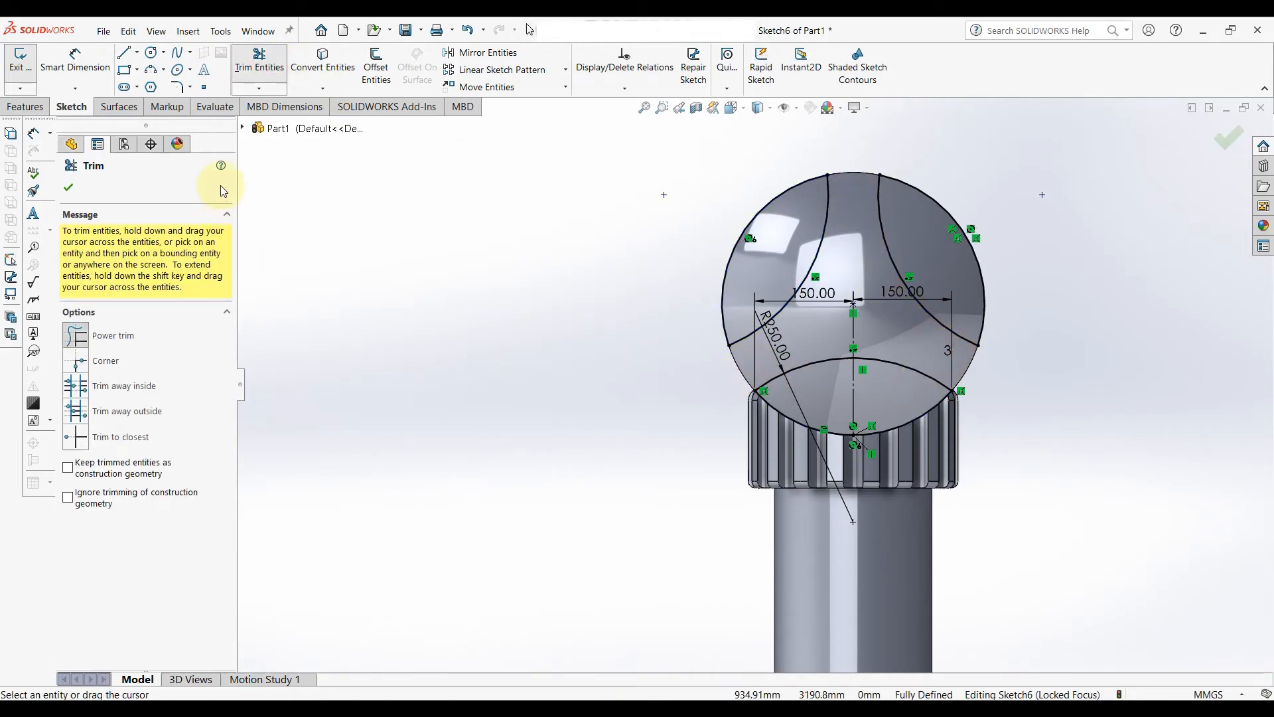
pyautogui.click(68, 190)
# Cut-extrude the three lens-shaped profiles through the domed disc with the Through All end condition.
pyautogui.click(26, 107)
pyautogui.click(234, 66)
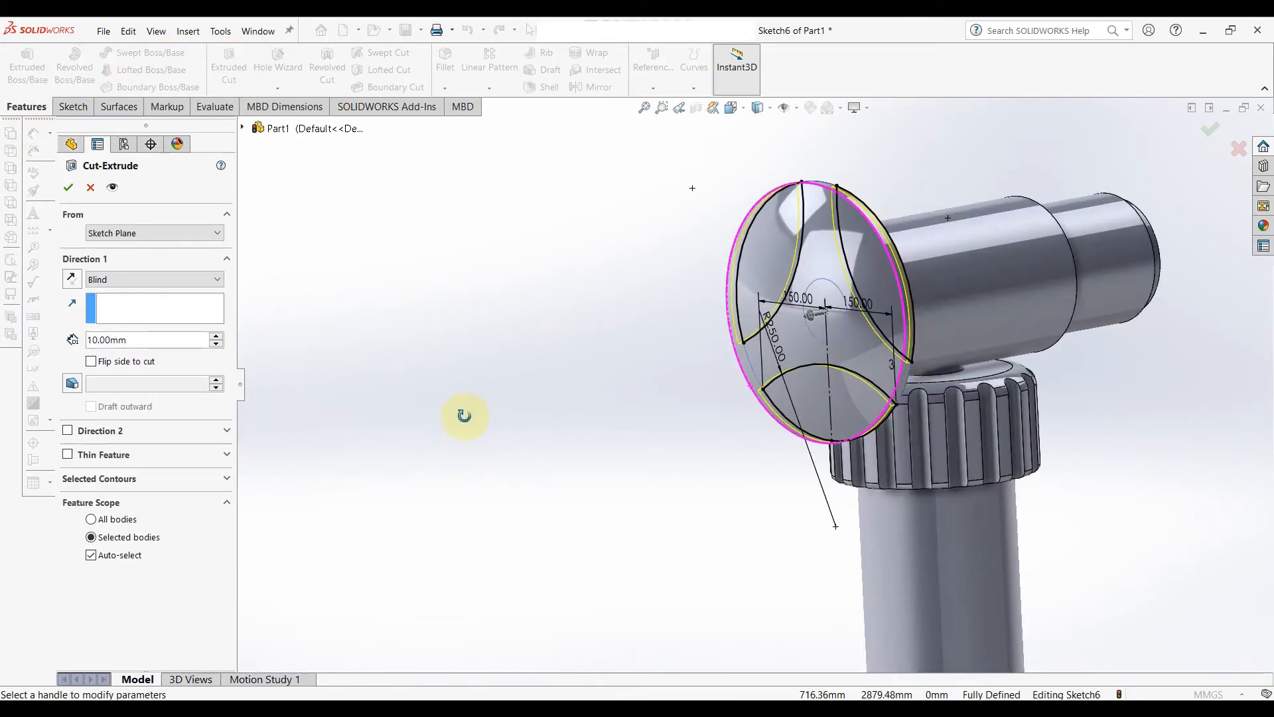
pyautogui.click(140, 281)
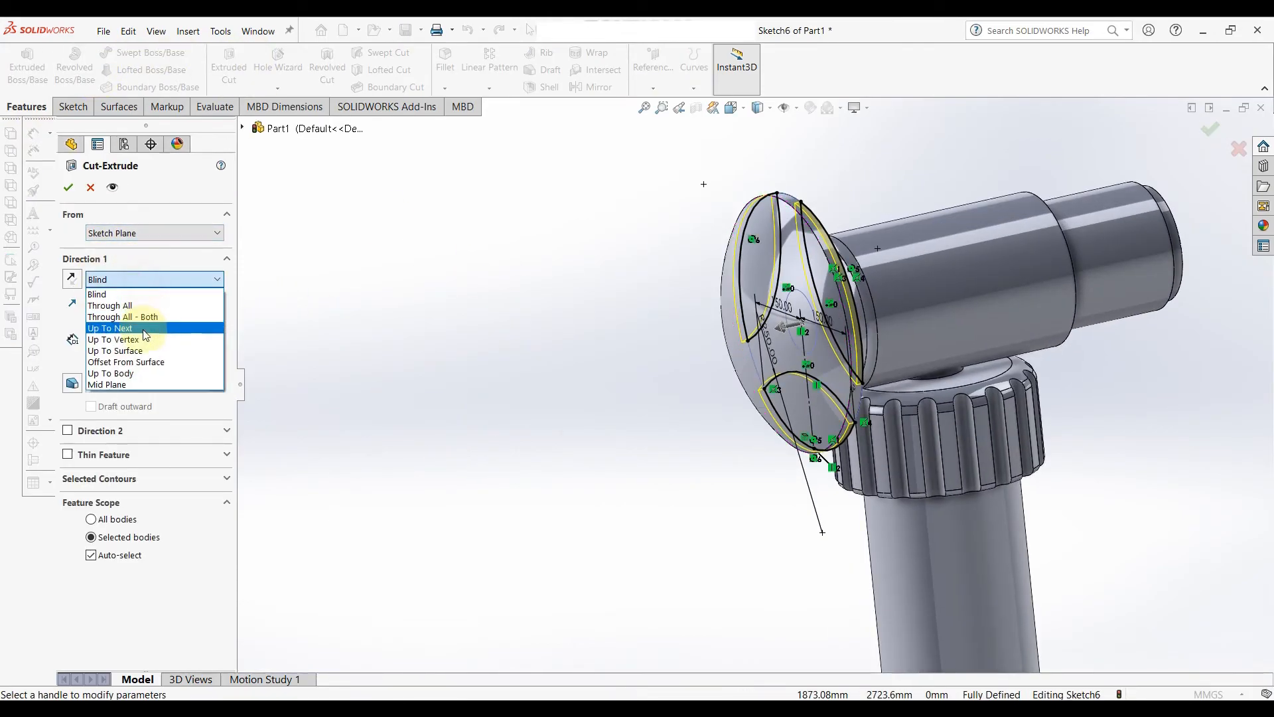
pyautogui.click(112, 299)
pyautogui.click(69, 188)
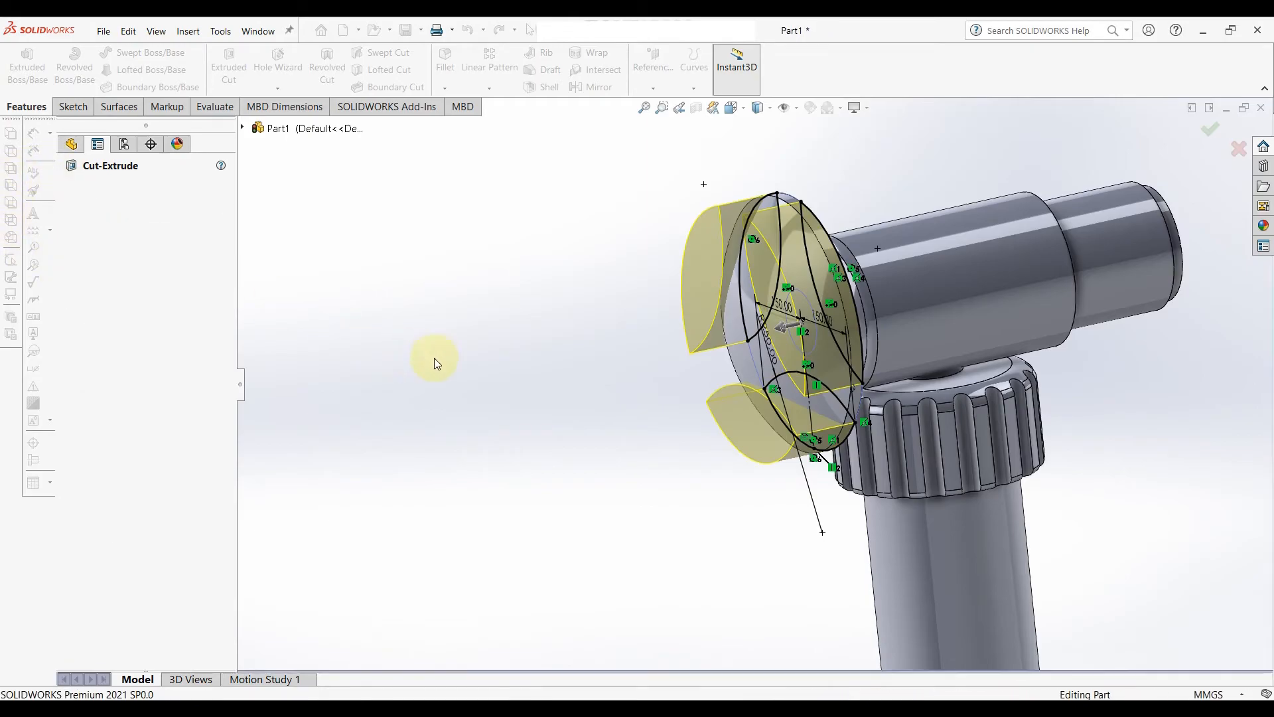
# Fillet the six short corner edges at the tips of the three-lobed knob with a 30 mm radius.
pyautogui.moveTo(491, 371); pyautogui.dragTo(615, 425, button='middle')
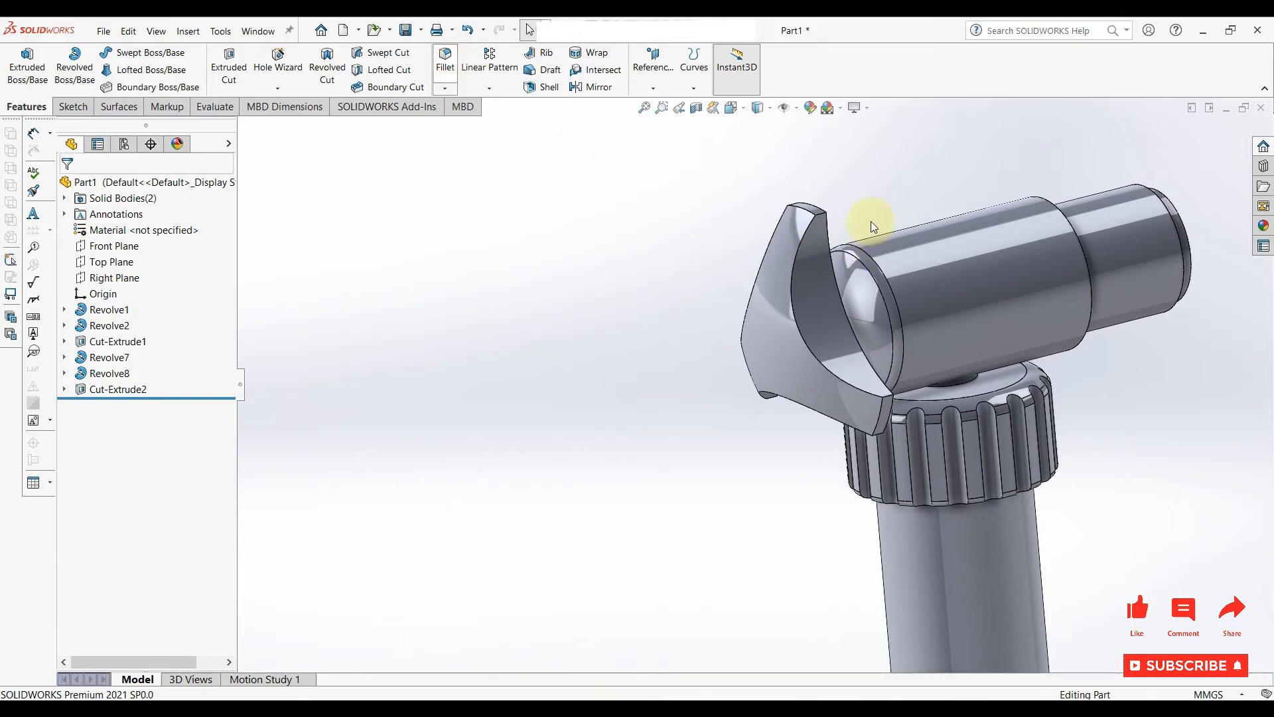
pyautogui.click(820, 214)
pyautogui.scroll(1, 842, 191)
pyautogui.moveTo(841, 190); pyautogui.dragTo(867, 251, button='middle')
pyautogui.press('f')
pyautogui.scroll(5, 791, 468)
pyautogui.click(823, 488)
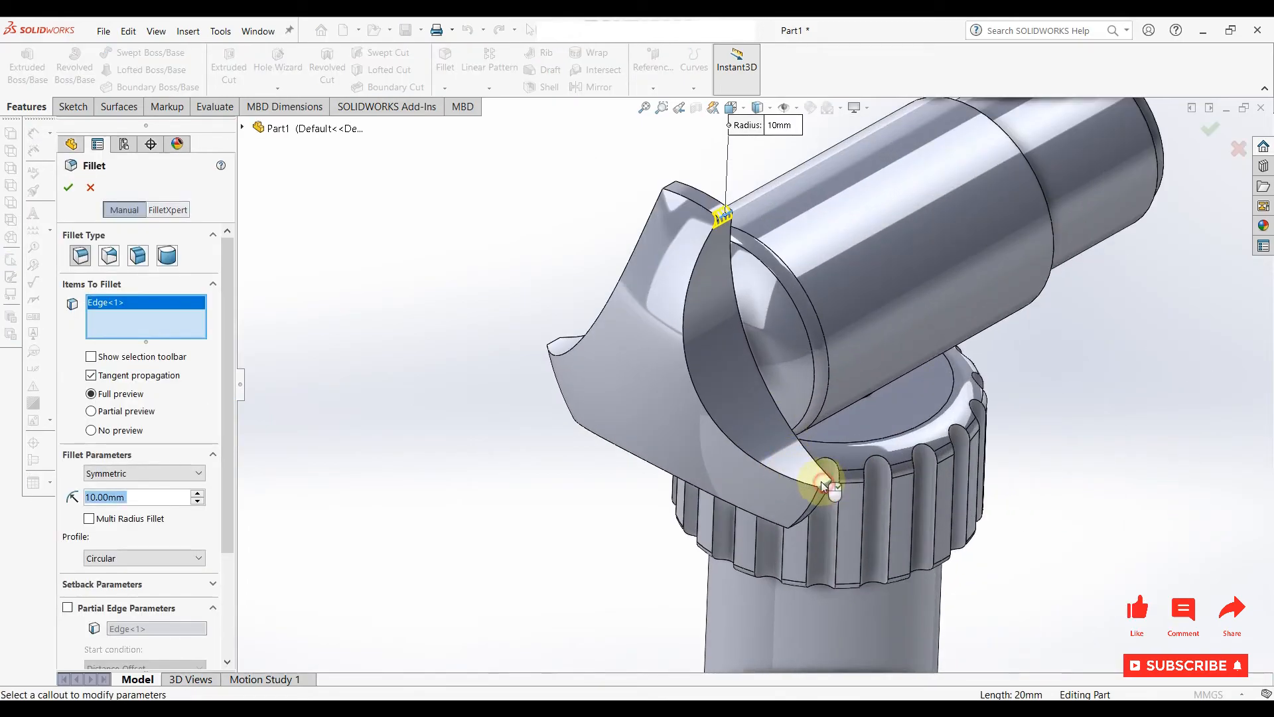
pyautogui.click(673, 186)
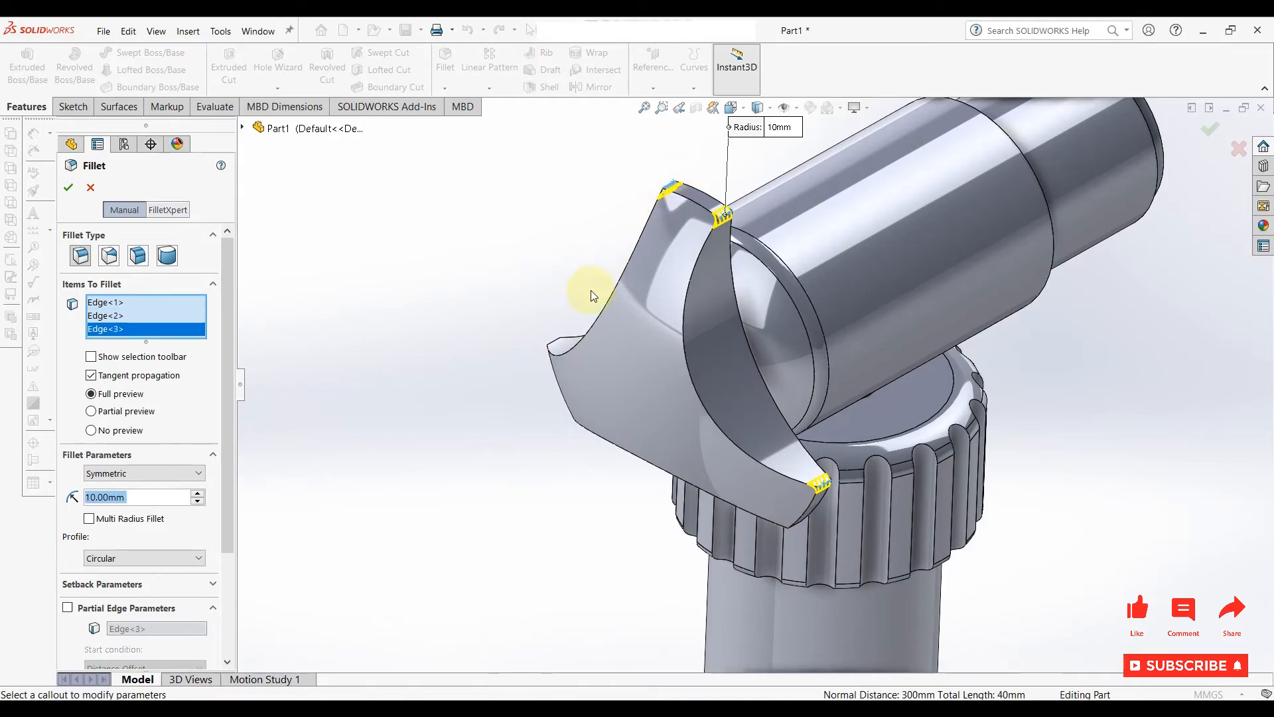
pyautogui.click(555, 344)
pyautogui.moveTo(797, 531); pyautogui.dragTo(921, 379, button='middle')
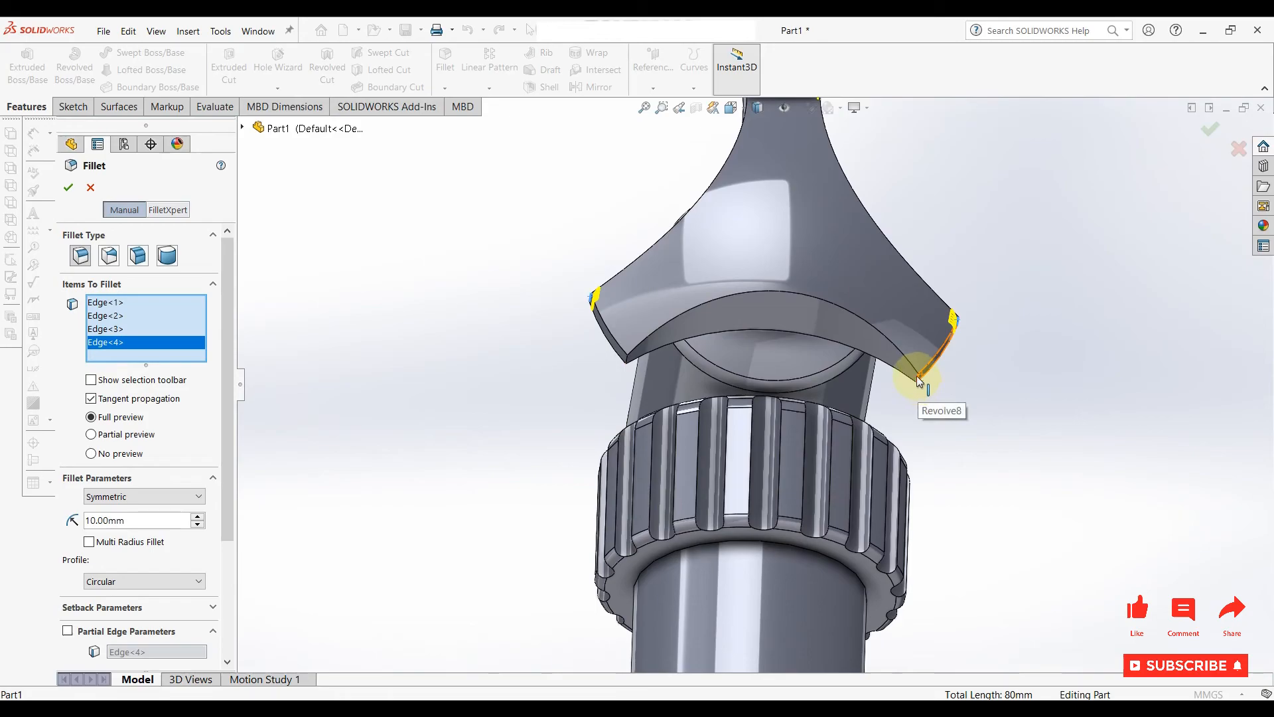
pyautogui.scroll(-5, 953, 429)
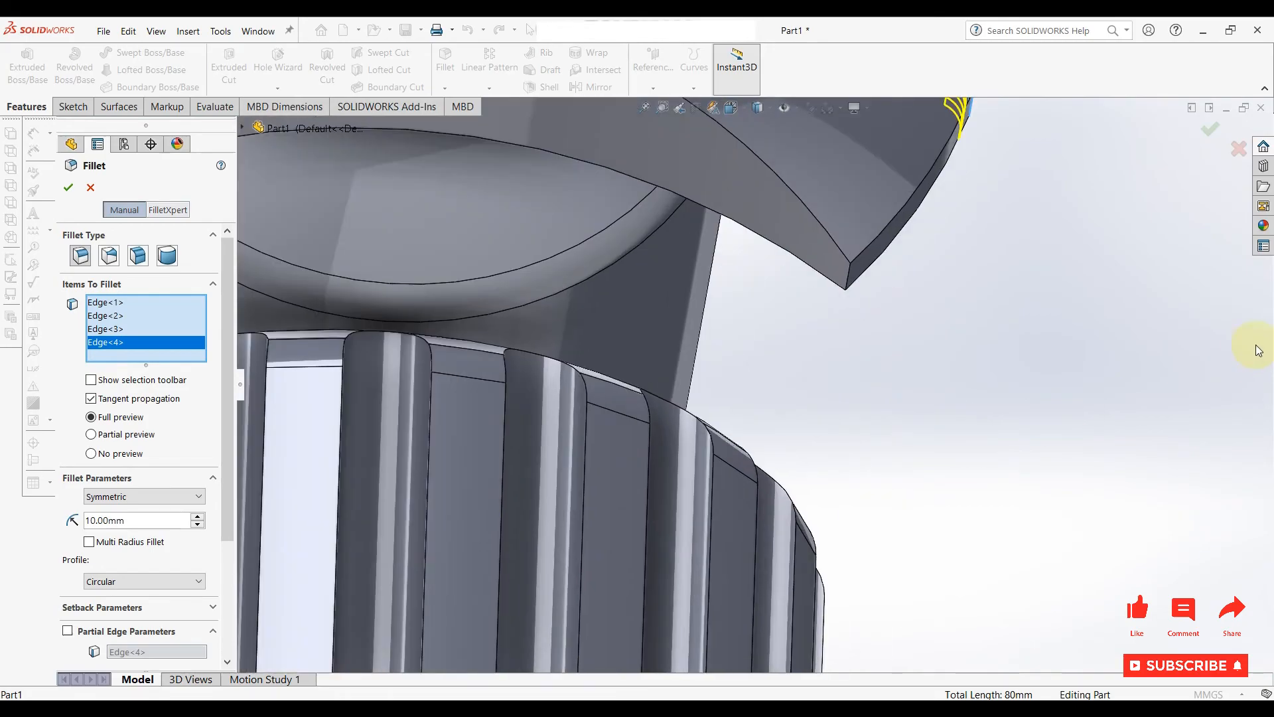
pyautogui.click(849, 277)
pyautogui.scroll(5, 838, 364)
pyautogui.click(430, 312)
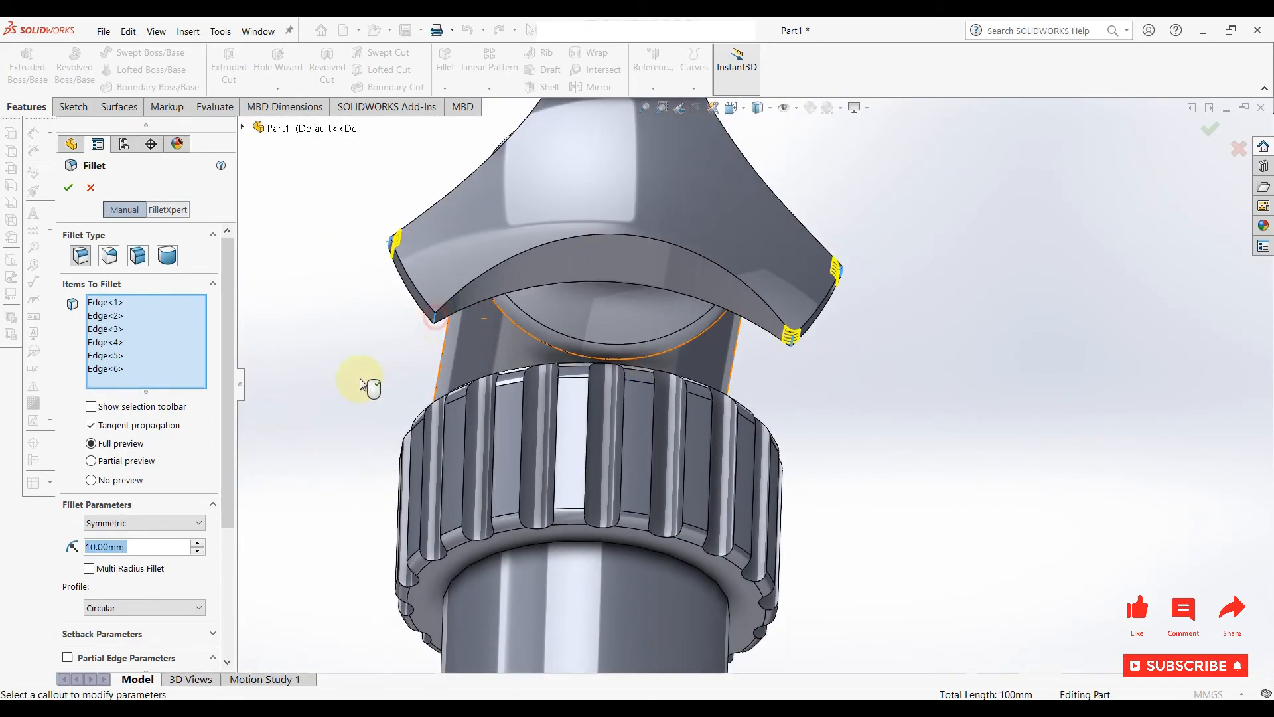
pyautogui.click(197, 542)
pyautogui.click(197, 542)
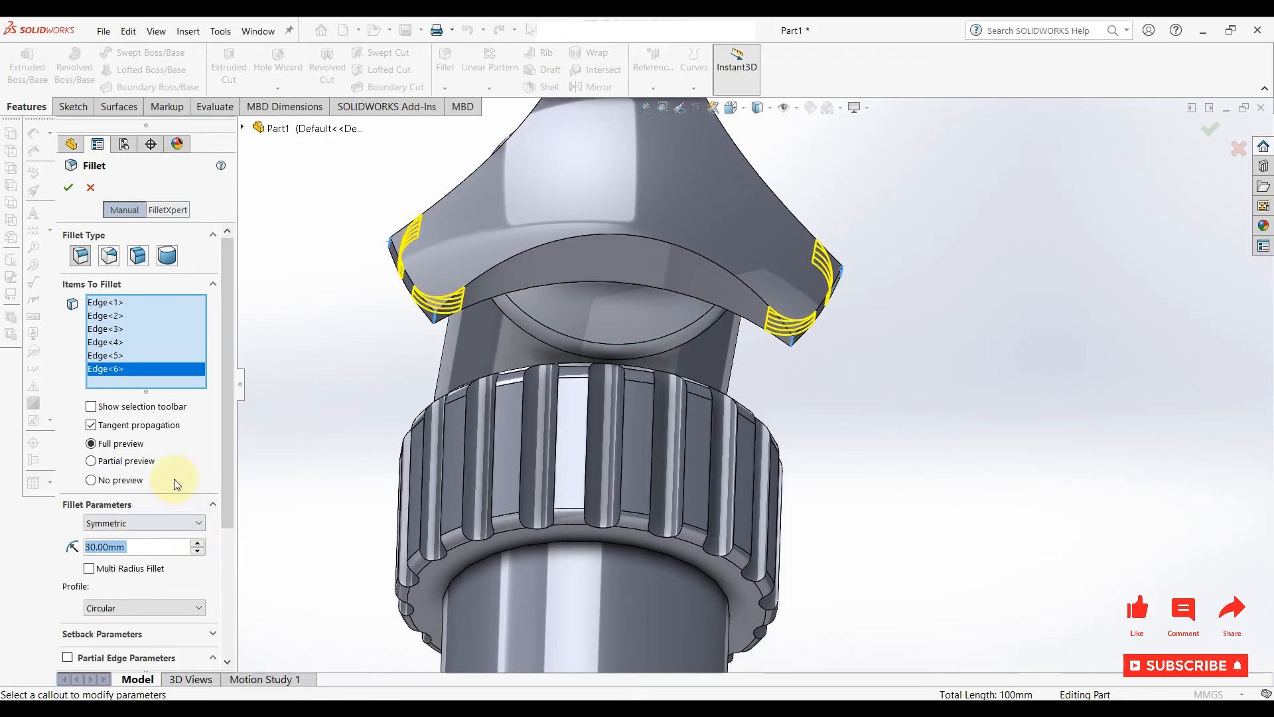
pyautogui.click(71, 189)
# Try to fillet the knob's front and rear outline edges together with a 20 mm radius.
pyautogui.moveTo(440, 313); pyautogui.dragTo(860, 383, button='middle')
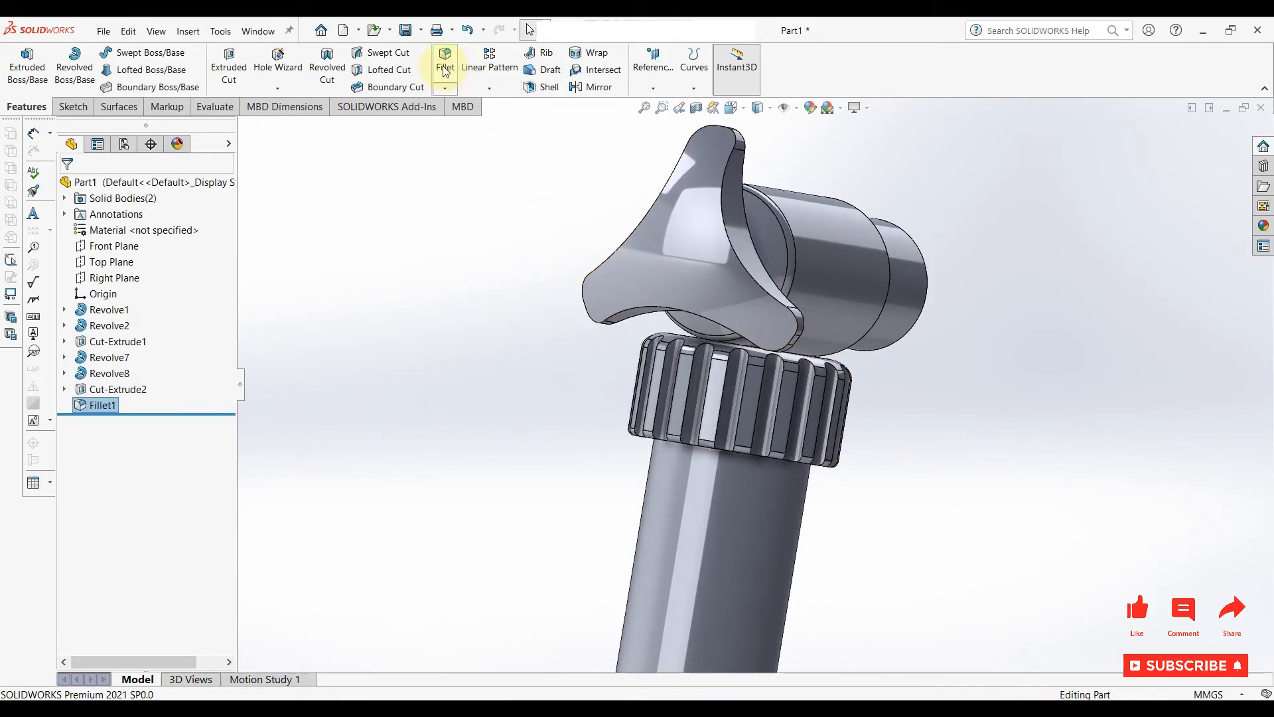
pyautogui.click(730, 239)
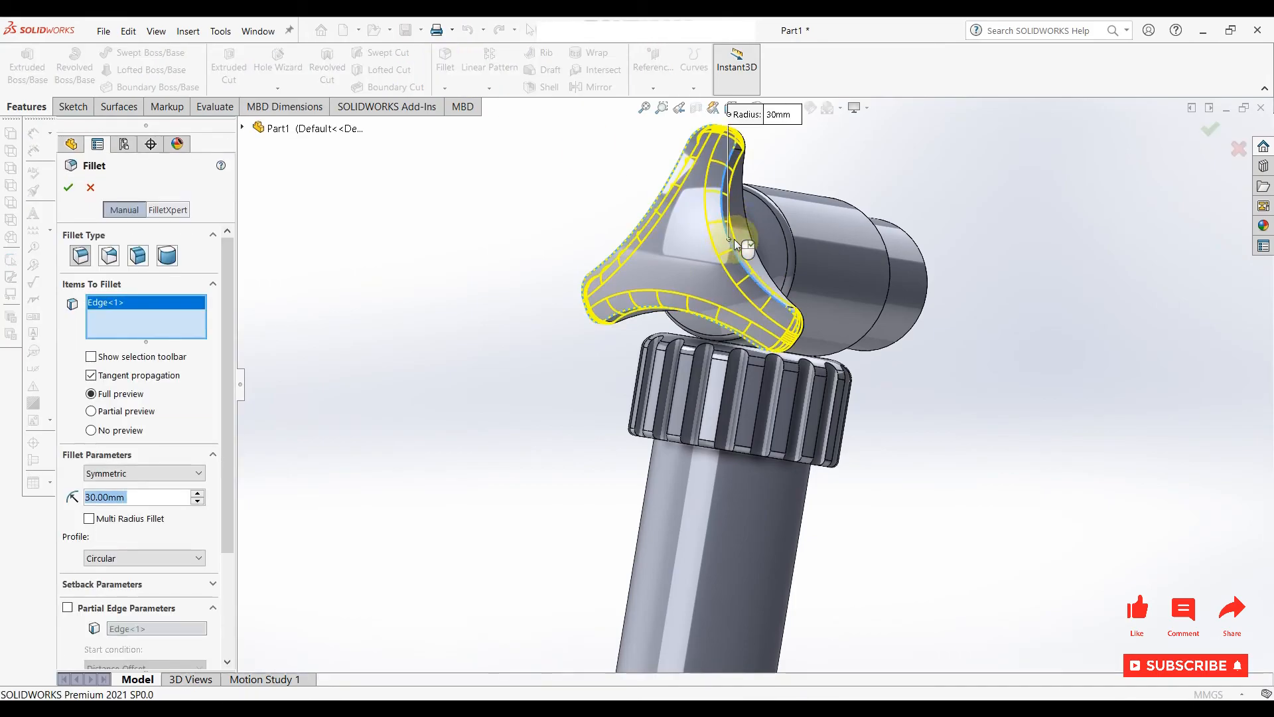
pyautogui.click(745, 215)
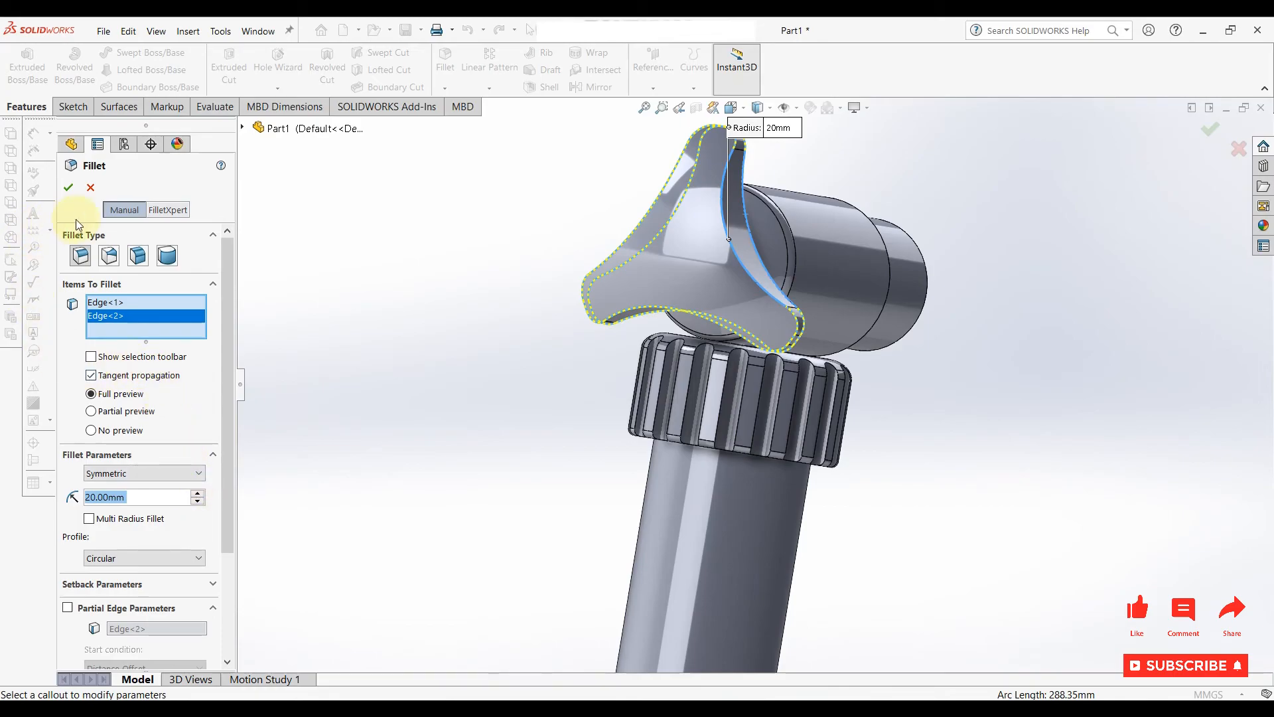
pyautogui.click(70, 189)
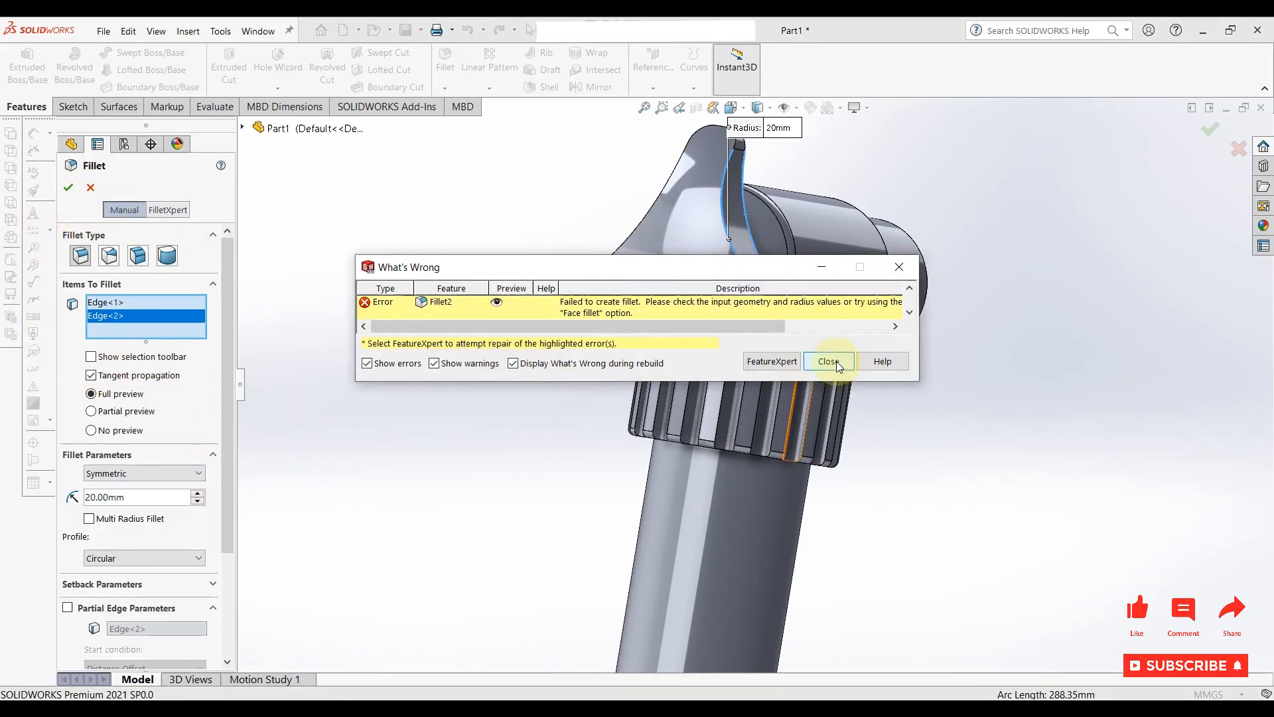
pyautogui.click(828, 362)
# Remove the rear edge from the fillet selection and fillet only the knob's front outline edge.
pyautogui.rightClick(137, 315)
pyautogui.click(178, 333)
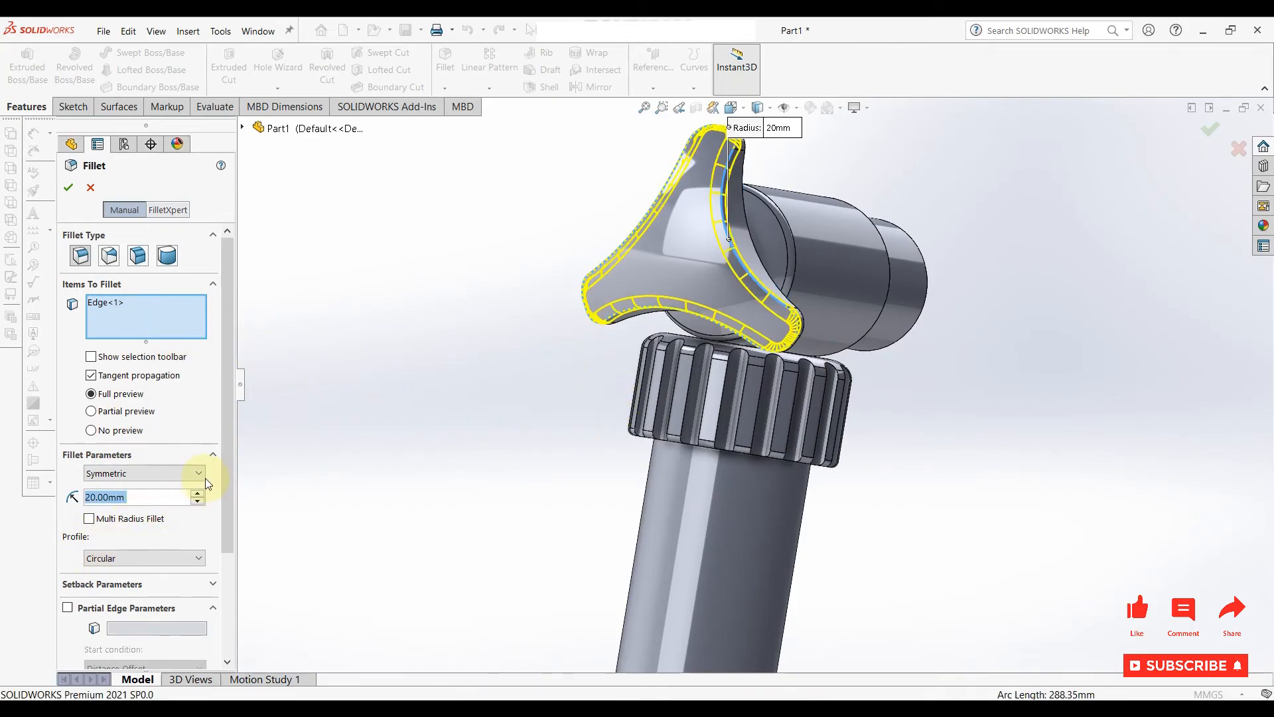
pyautogui.click(68, 187)
# Fillet the knob's rear outline edge, facing the cylindrical head, with a 30 mm radius.
pyautogui.moveTo(427, 318); pyautogui.dragTo(458, 376, button='middle')
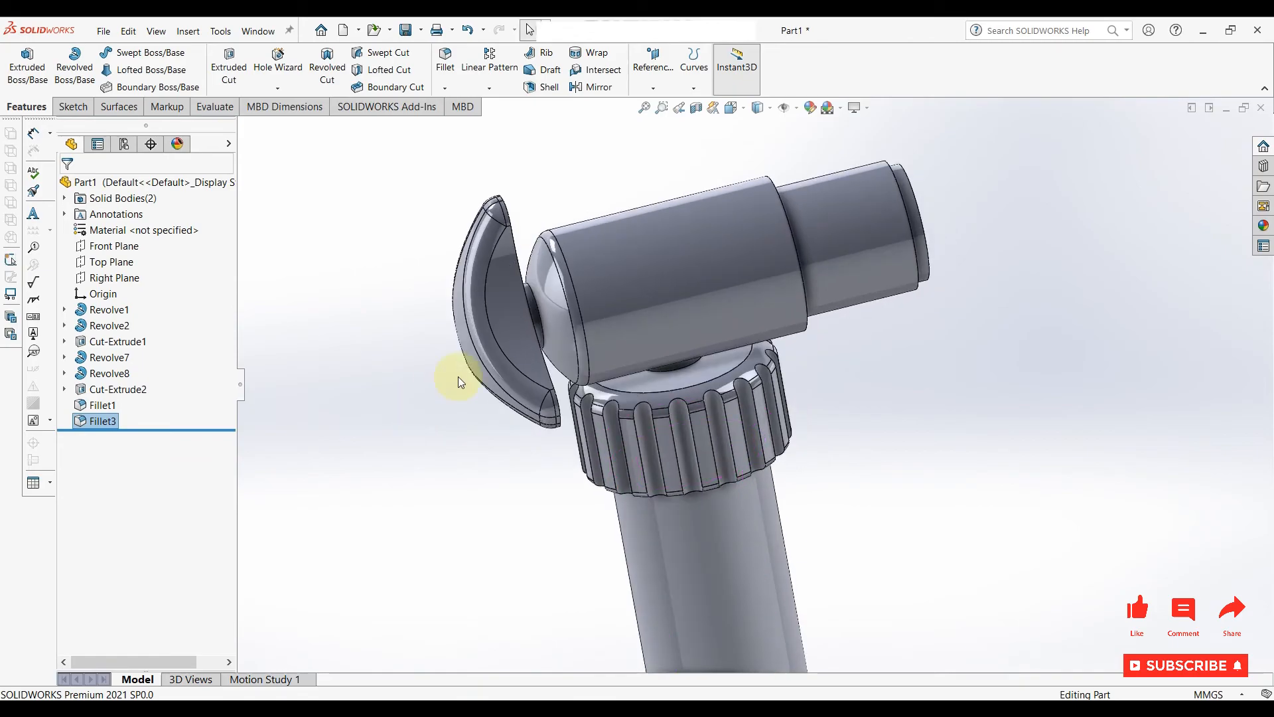
pyautogui.scroll(-4, 556, 344)
pyautogui.scroll(4, 557, 344)
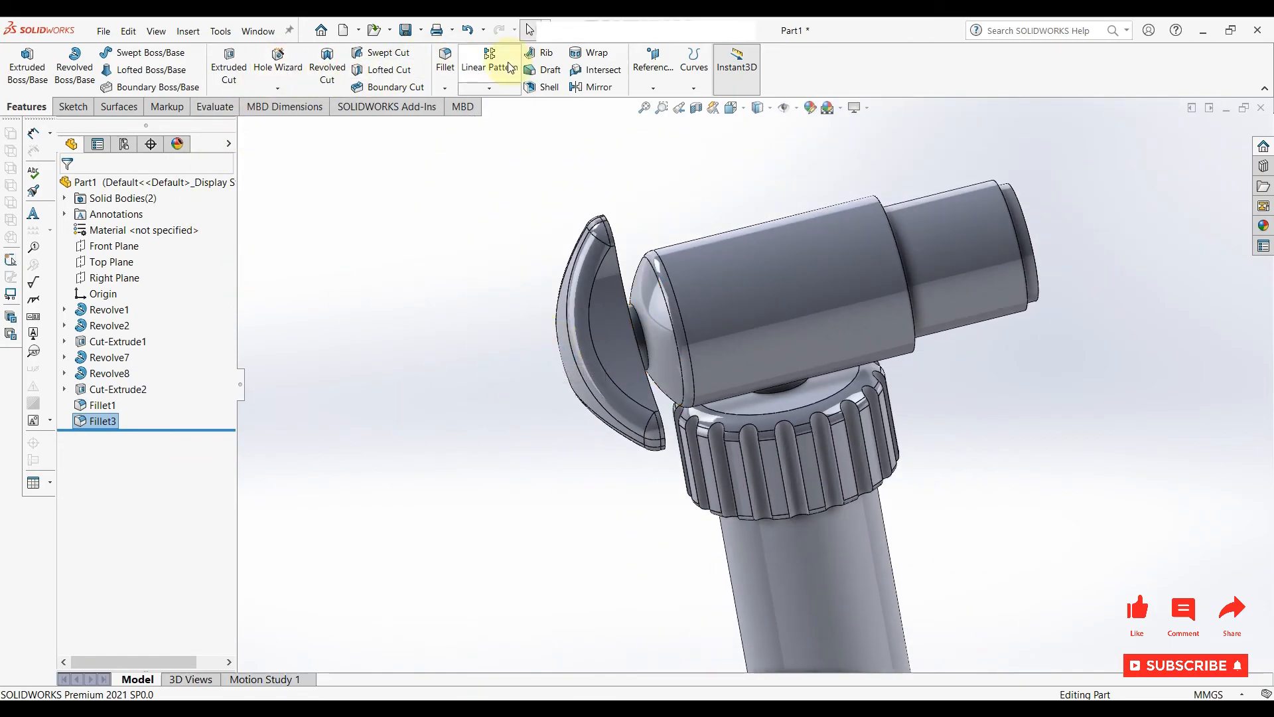
pyautogui.click(445, 67)
pyautogui.click(635, 329)
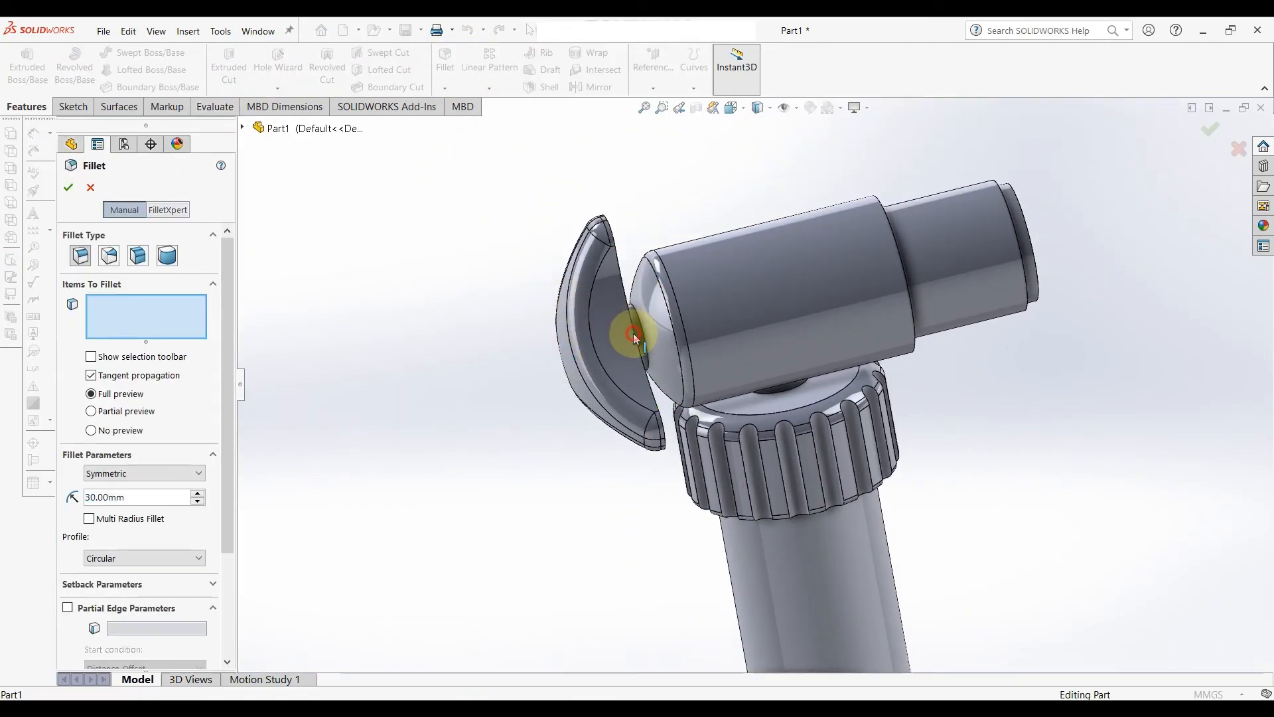
pyautogui.moveTo(312, 484); pyautogui.dragTo(431, 496, button='middle')
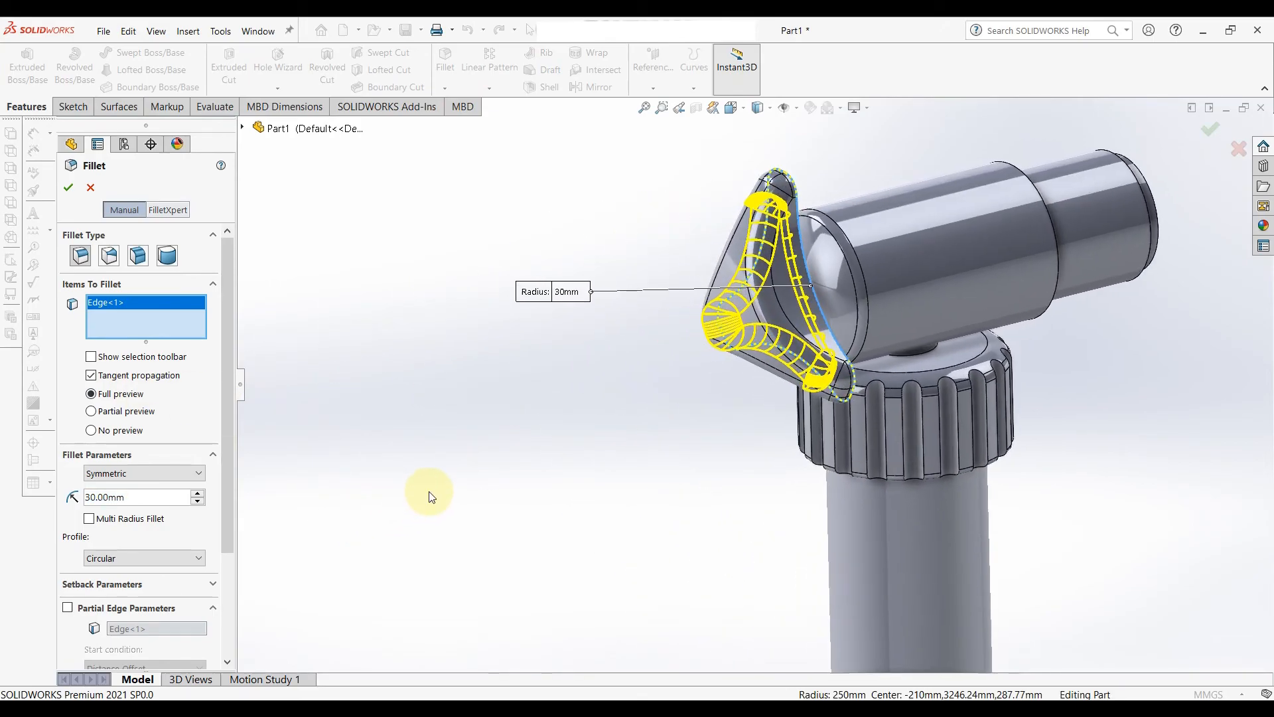
pyautogui.click(63, 187)
pyautogui.moveTo(682, 435); pyautogui.dragTo(745, 471, button='middle')
pyautogui.scroll(6, 743, 466)
pyautogui.scroll(-1, 856, 561)
pyautogui.scroll(3, 870, 531)
pyautogui.scroll(-3, 856, 531)
pyautogui.scroll(3, 748, 335)
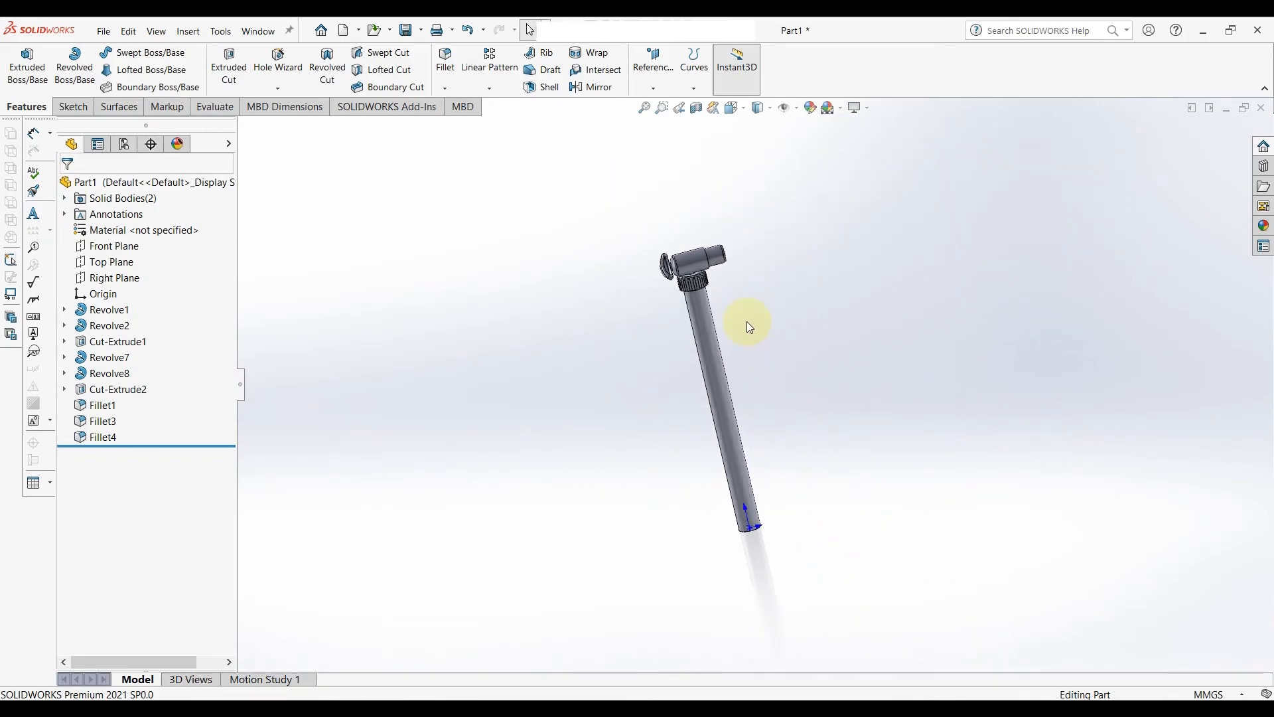
# Apply a black plastic appearance to the groove cut feature of the cap below the cylindrical head.
pyautogui.scroll(-5, 657, 219)
pyautogui.click(1263, 227)
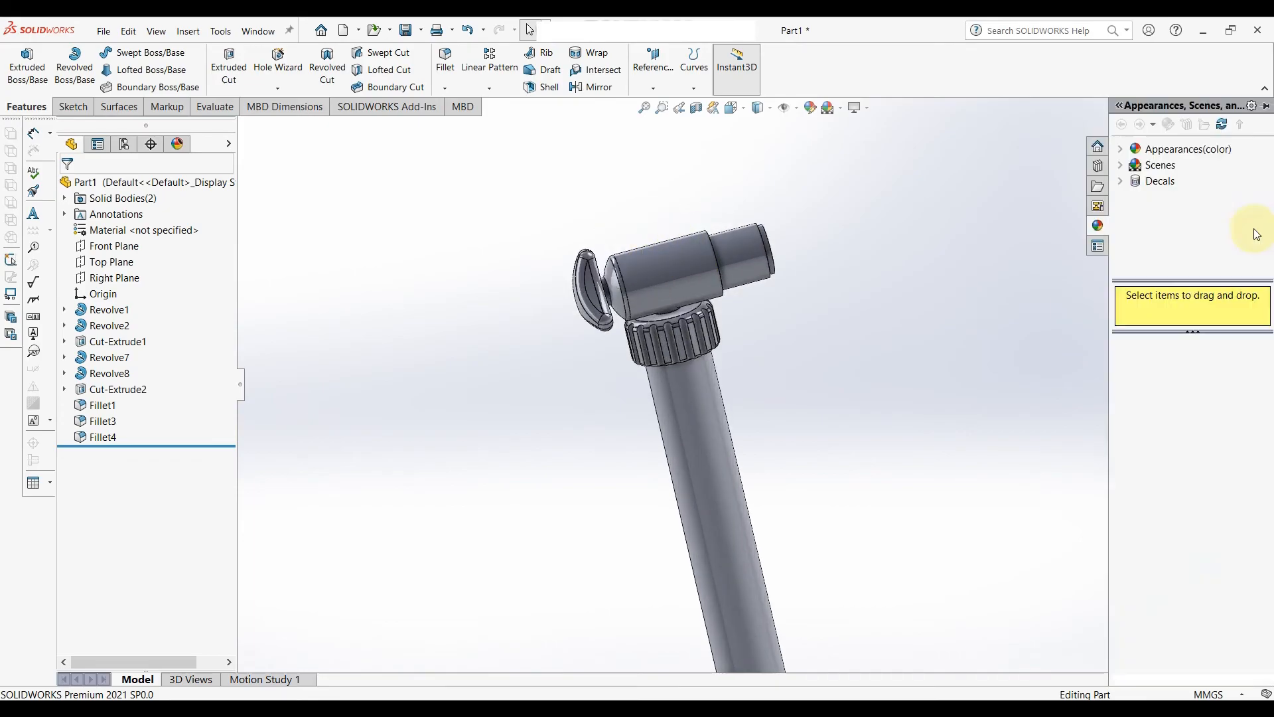
pyautogui.click(1122, 148)
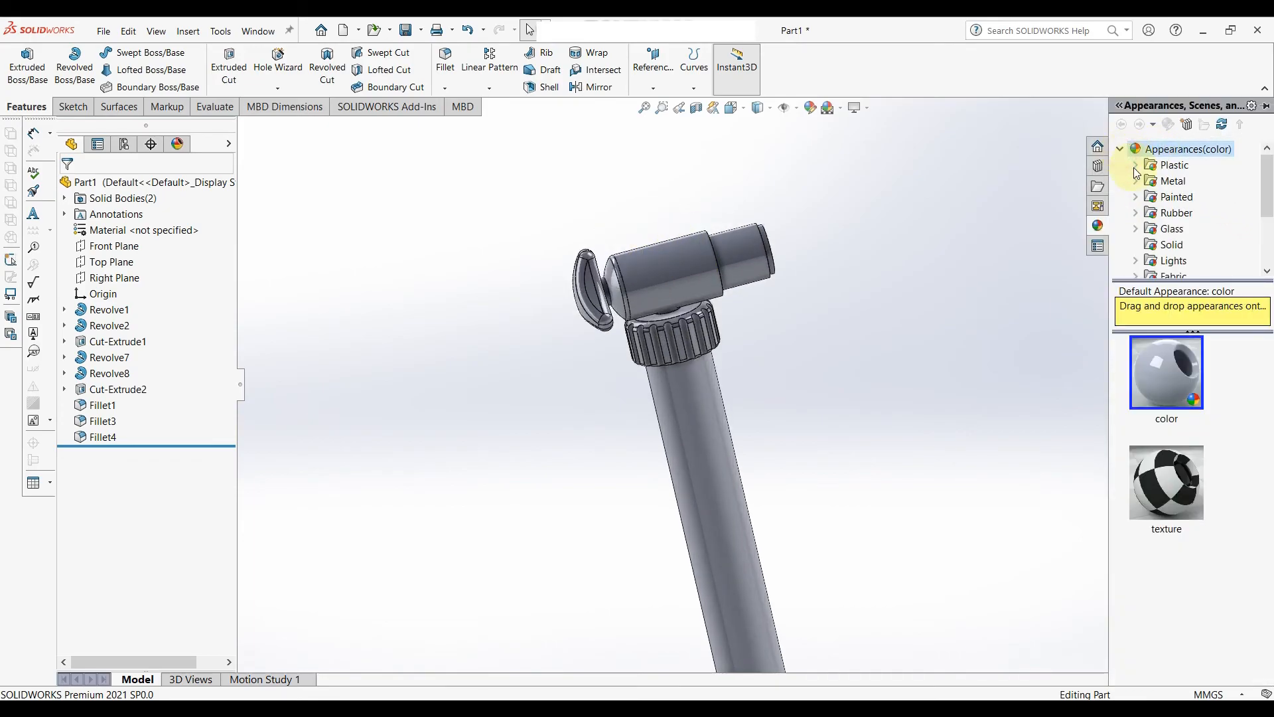
pyautogui.click(1140, 166)
pyautogui.click(1139, 151)
pyautogui.scroll(-5, 1184, 567)
pyautogui.scroll(2, 1184, 567)
pyautogui.scroll(-1, 1177, 567)
pyautogui.moveTo(1185, 477); pyautogui.dragTo(689, 337)
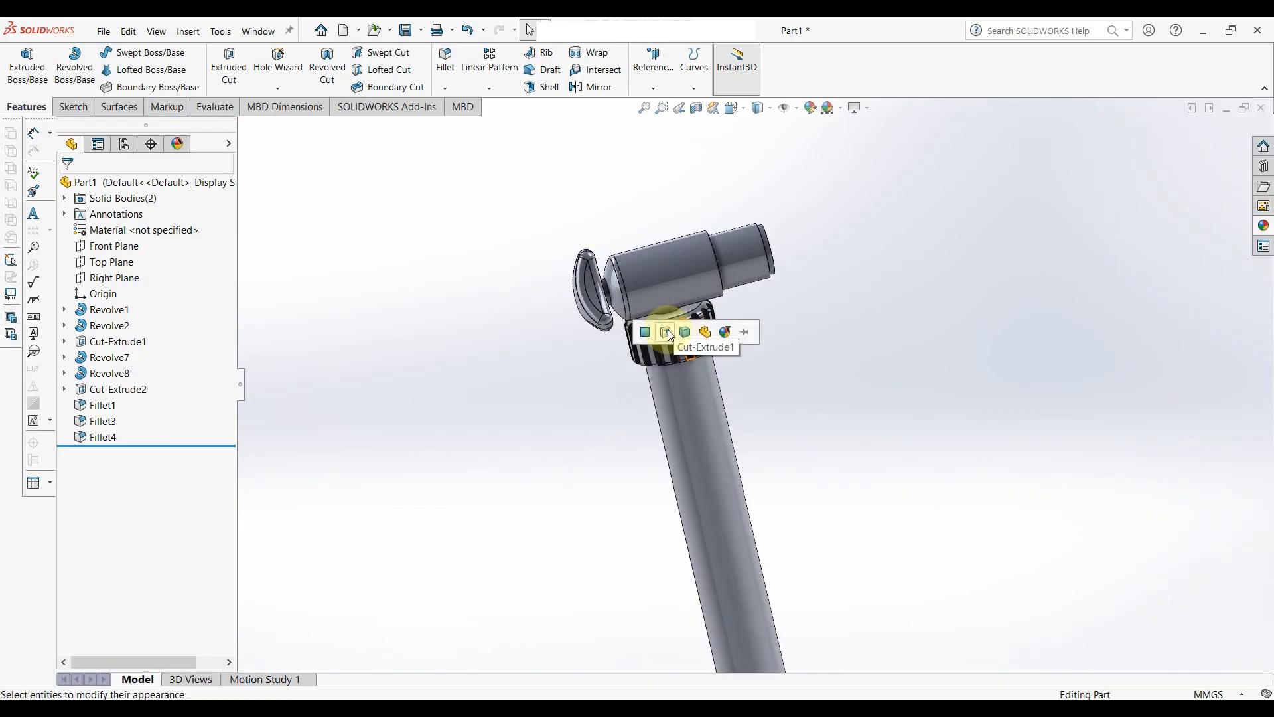
pyautogui.click(666, 332)
# Apply the same black plastic appearance to the rest of the grooved cap.
pyautogui.click(1263, 223)
pyautogui.moveTo(1166, 507); pyautogui.dragTo(689, 317)
pyautogui.click(1036, 397)
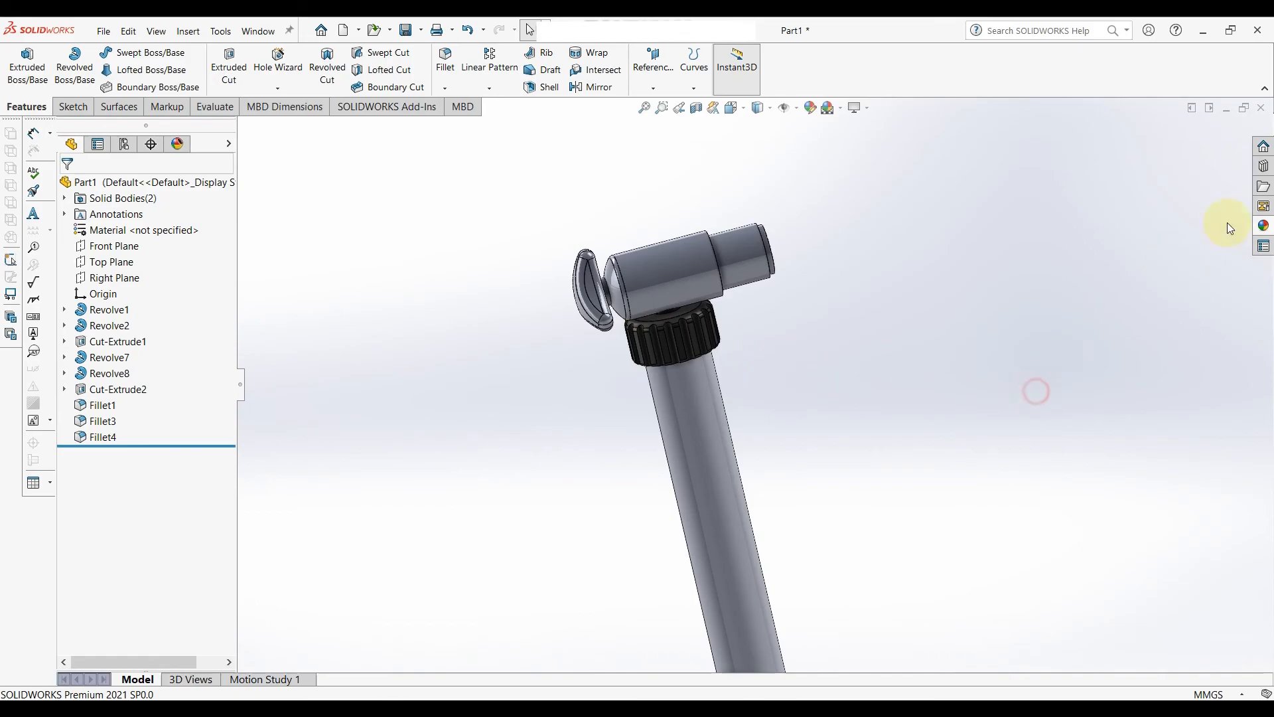
# Apply the black plastic appearance to the whole revolved feature of the cylindrical head.
pyautogui.click(1263, 223)
pyautogui.moveTo(1162, 472); pyautogui.dragTo(641, 266)
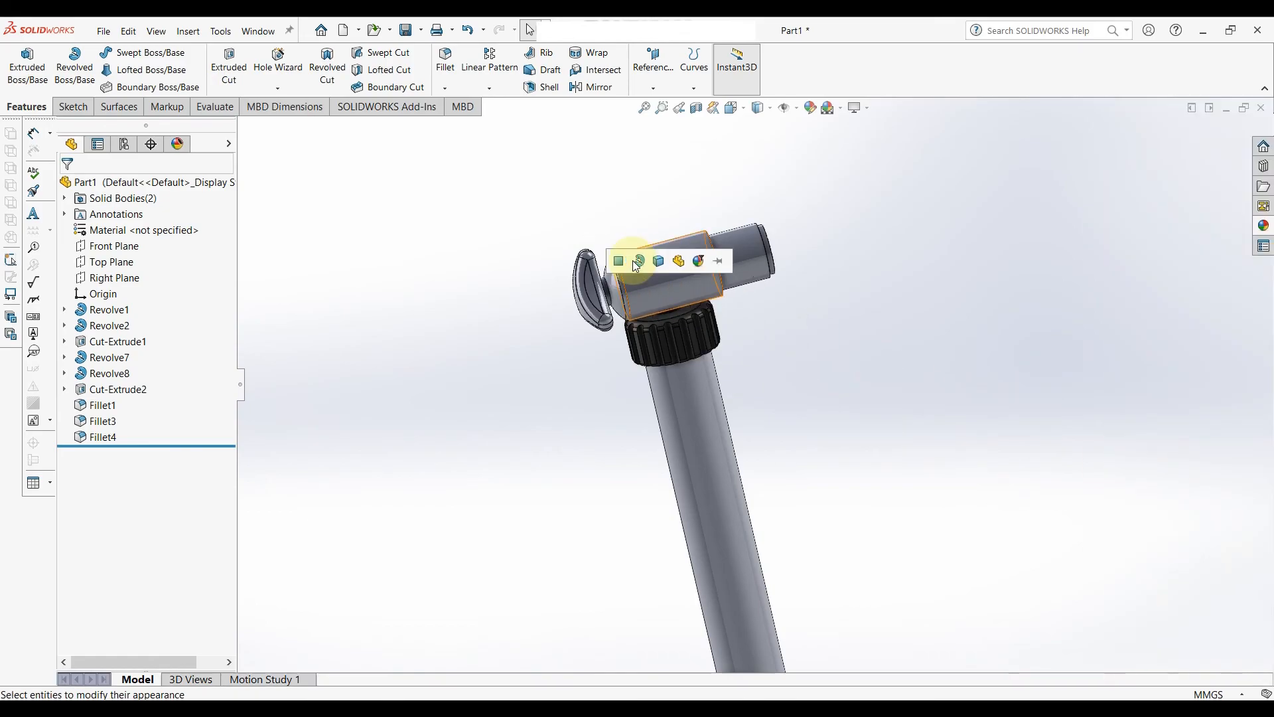
pyautogui.click(638, 261)
# Apply the black plastic appearance to the main faces of the three-lobed knob.
pyautogui.click(1263, 226)
pyautogui.moveTo(1149, 467); pyautogui.dragTo(593, 299)
pyautogui.click(596, 279)
pyautogui.click(1263, 227)
pyautogui.moveTo(1166, 498); pyautogui.dragTo(579, 288)
pyautogui.click(582, 290)
# Apply the black plastic appearance to the knob's remaining grey filleted edges, on the side facing the head and on the front.
pyautogui.scroll(-5, 578, 290)
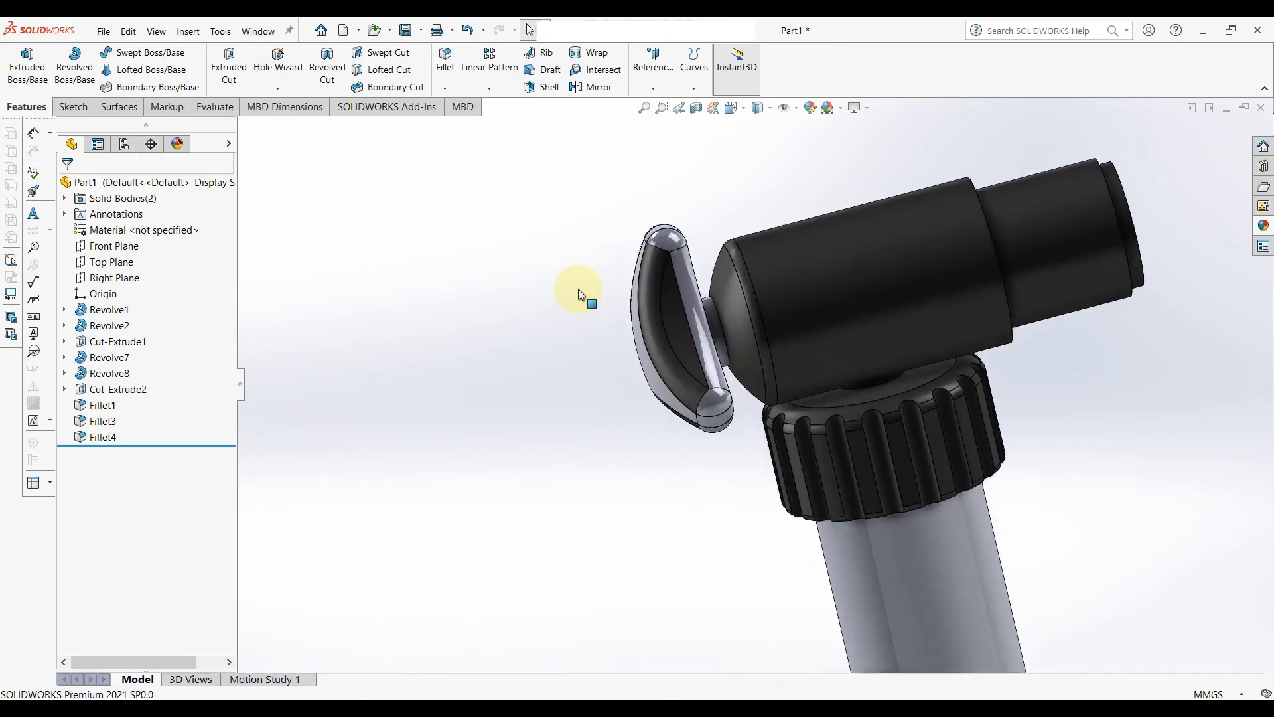
pyautogui.click(1263, 227)
pyautogui.moveTo(1170, 477); pyautogui.dragTo(715, 292)
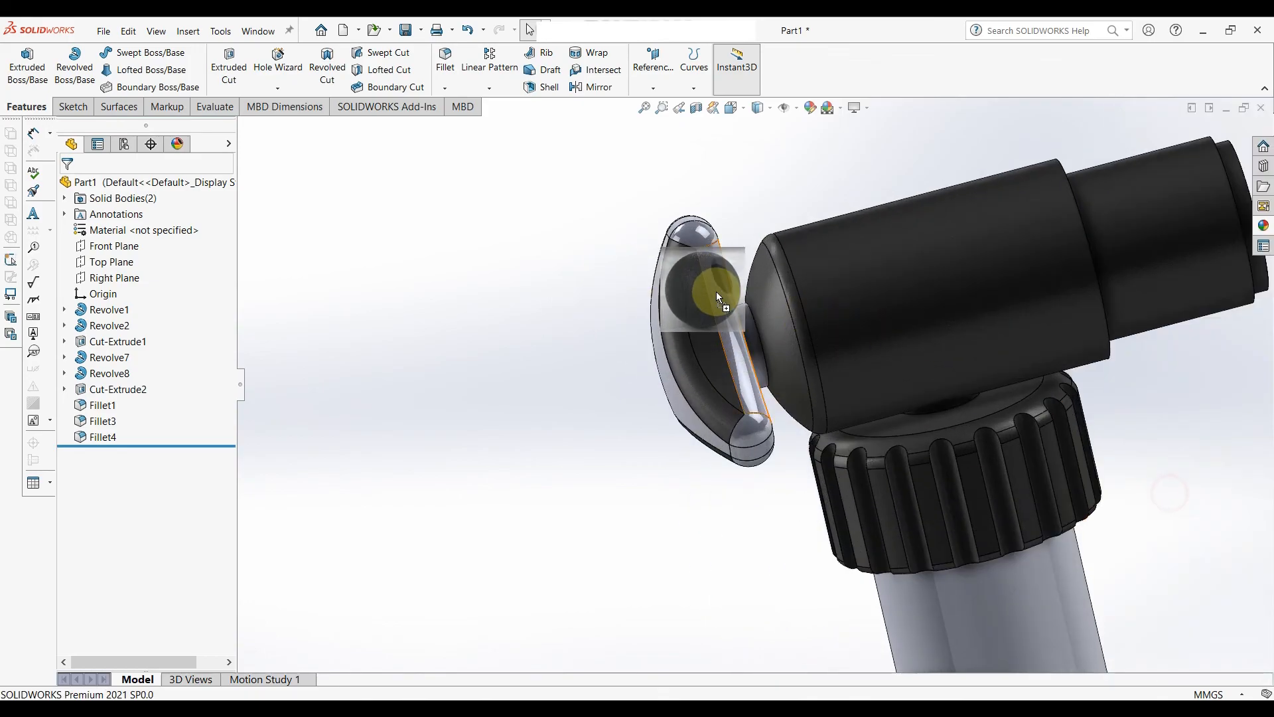
pyautogui.click(716, 292)
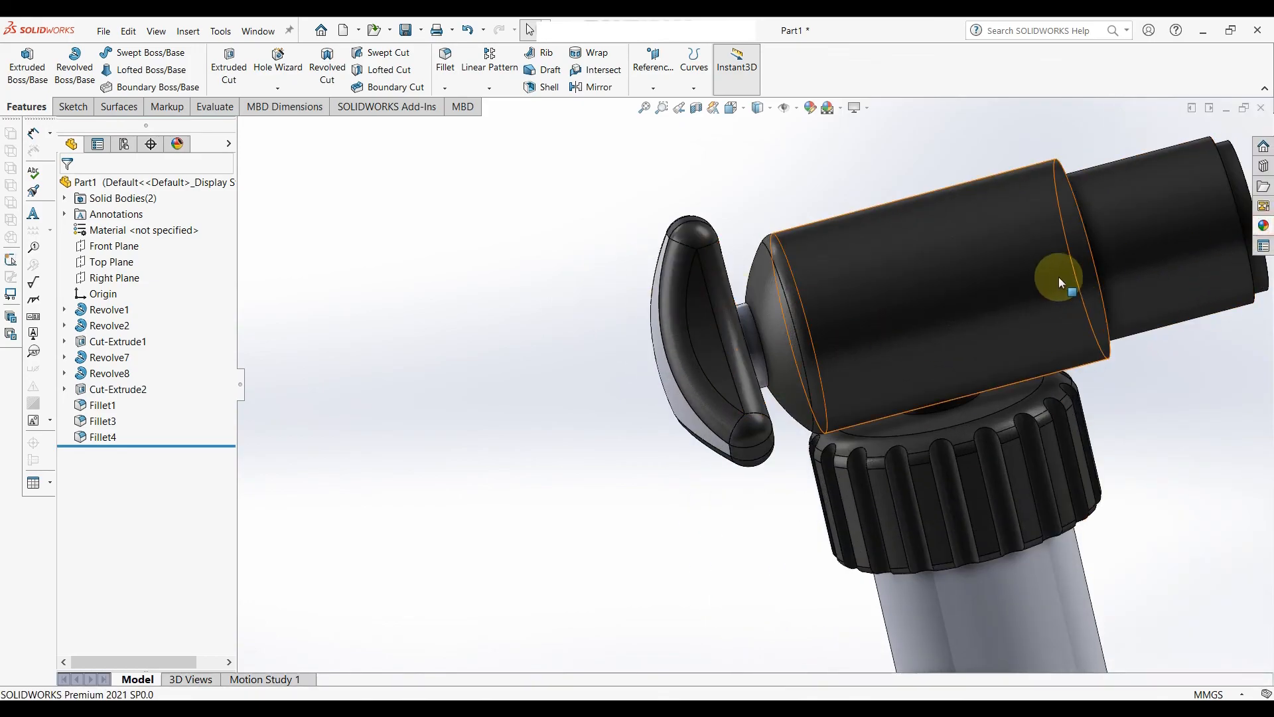
pyautogui.click(1263, 226)
pyautogui.moveTo(1162, 490); pyautogui.dragTo(688, 416)
pyautogui.click(687, 417)
# Bring the whole model into view and save it as "part 5".
pyautogui.moveTo(679, 467); pyautogui.dragTo(786, 464, button='middle')
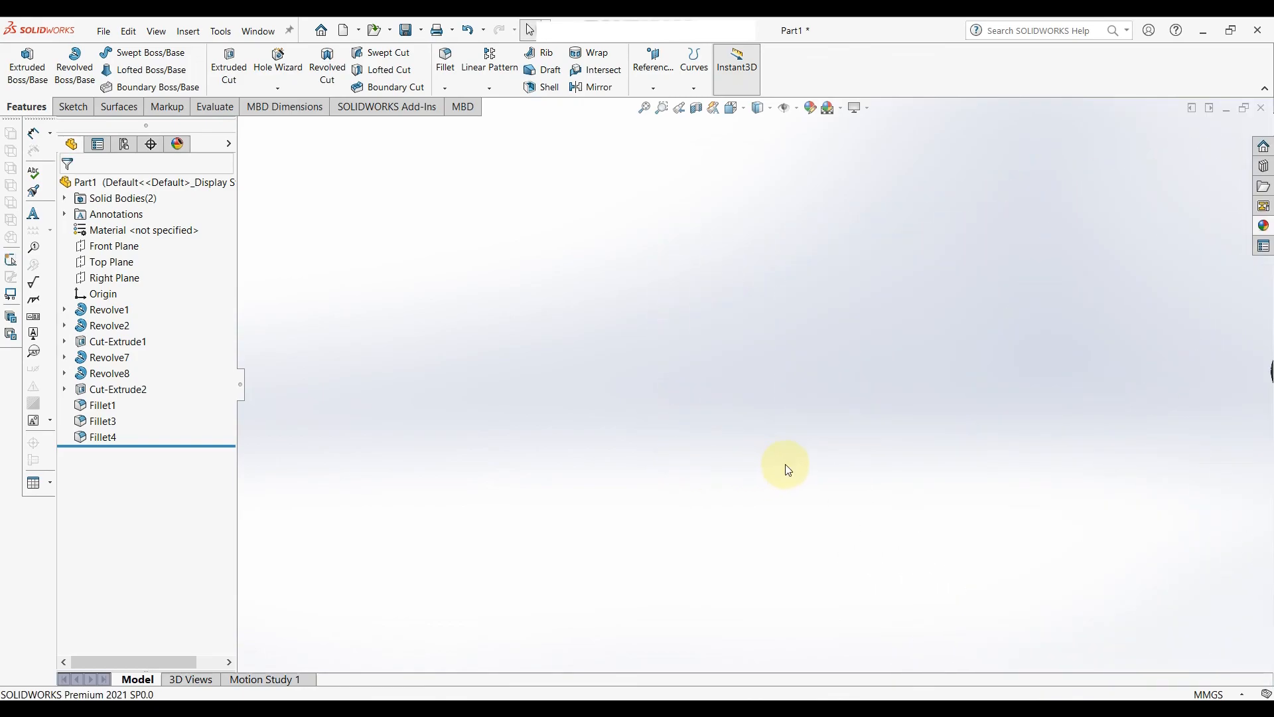
pyautogui.scroll(7, 785, 464)
pyautogui.scroll(-6, 926, 414)
pyautogui.moveTo(882, 443); pyautogui.dragTo(745, 557, button='middle')
pyautogui.scroll(3, 810, 532)
pyautogui.scroll(5, 779, 591)
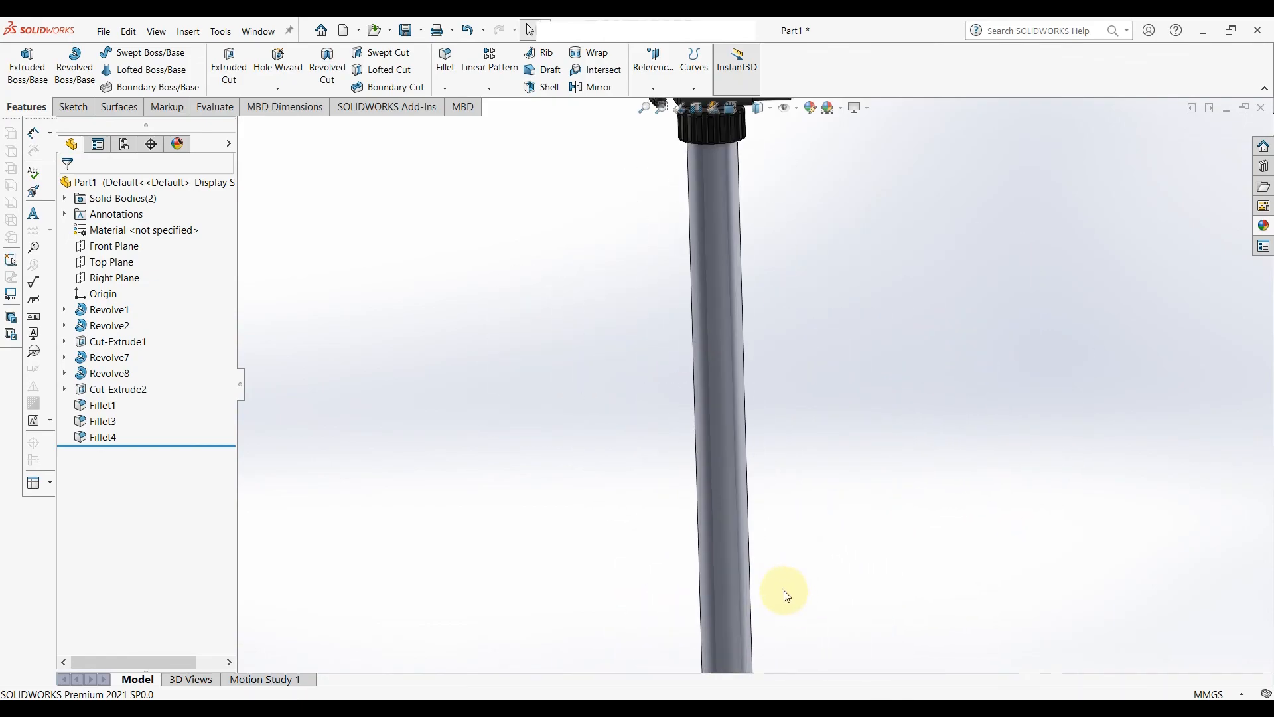
pyautogui.scroll(-3, 797, 434)
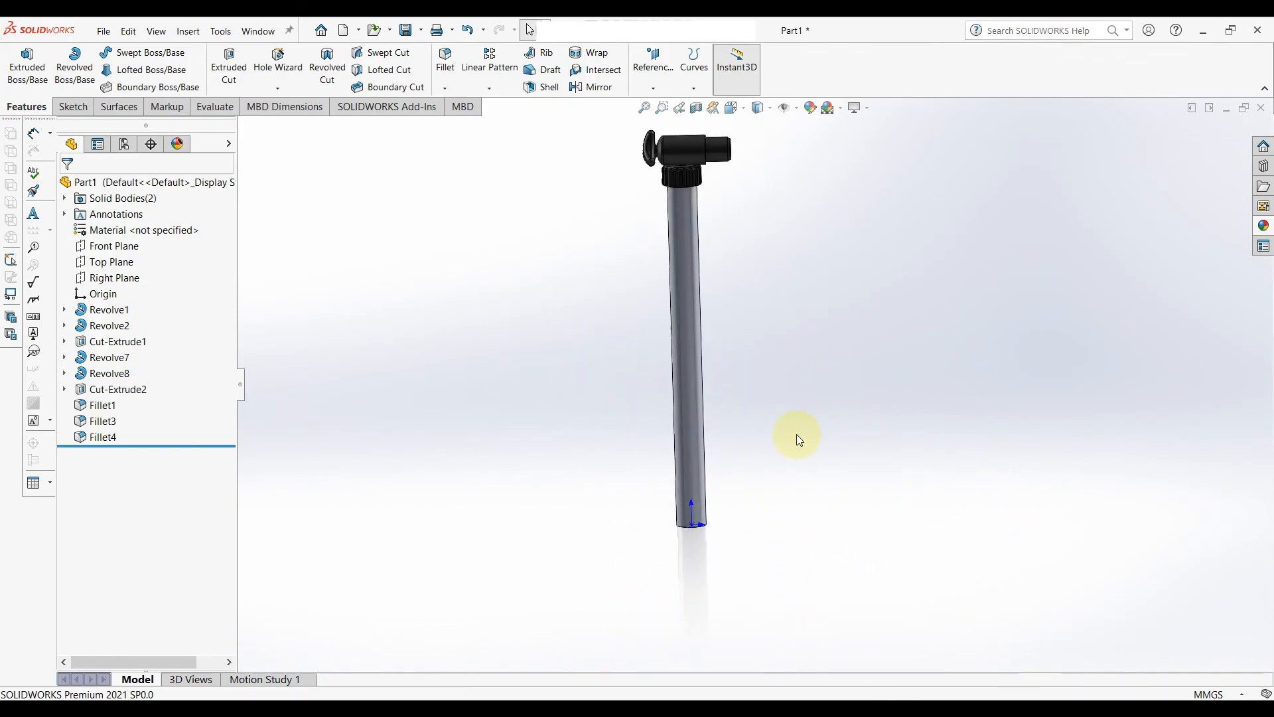
pyautogui.hotkey('ctrl', 's')
pyautogui.write('part 5')
pyautogui.press('Return')
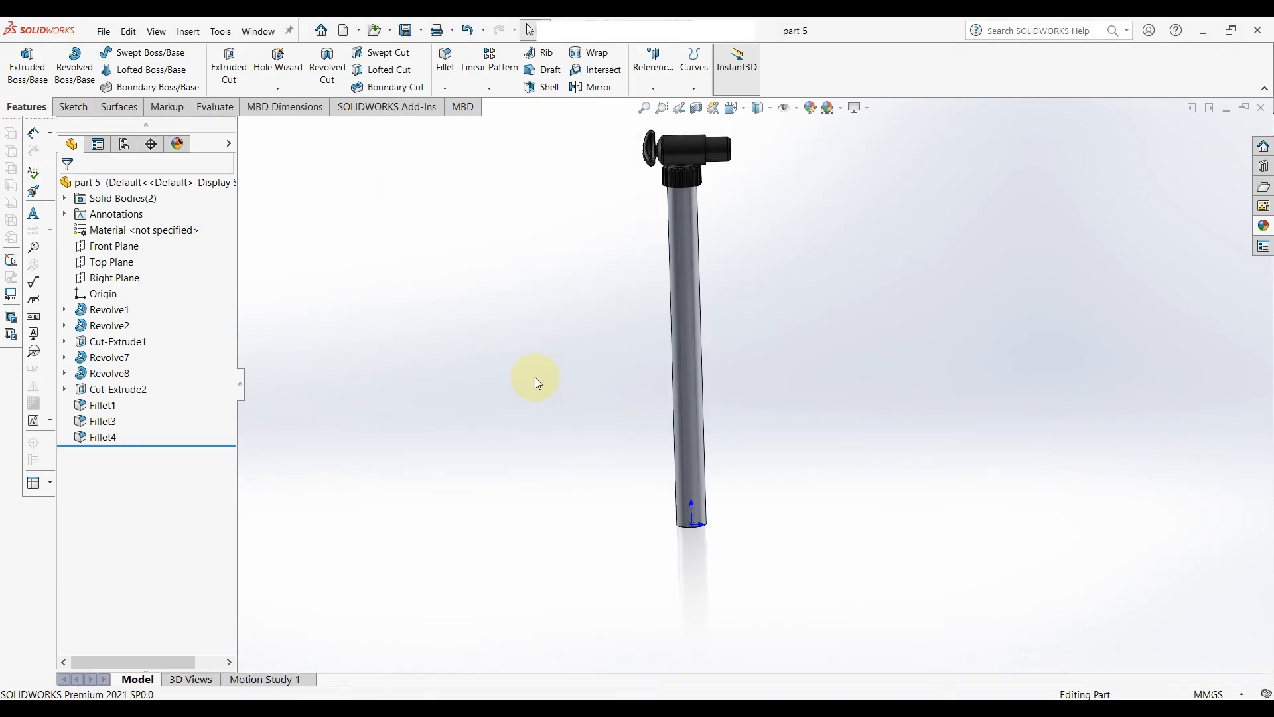